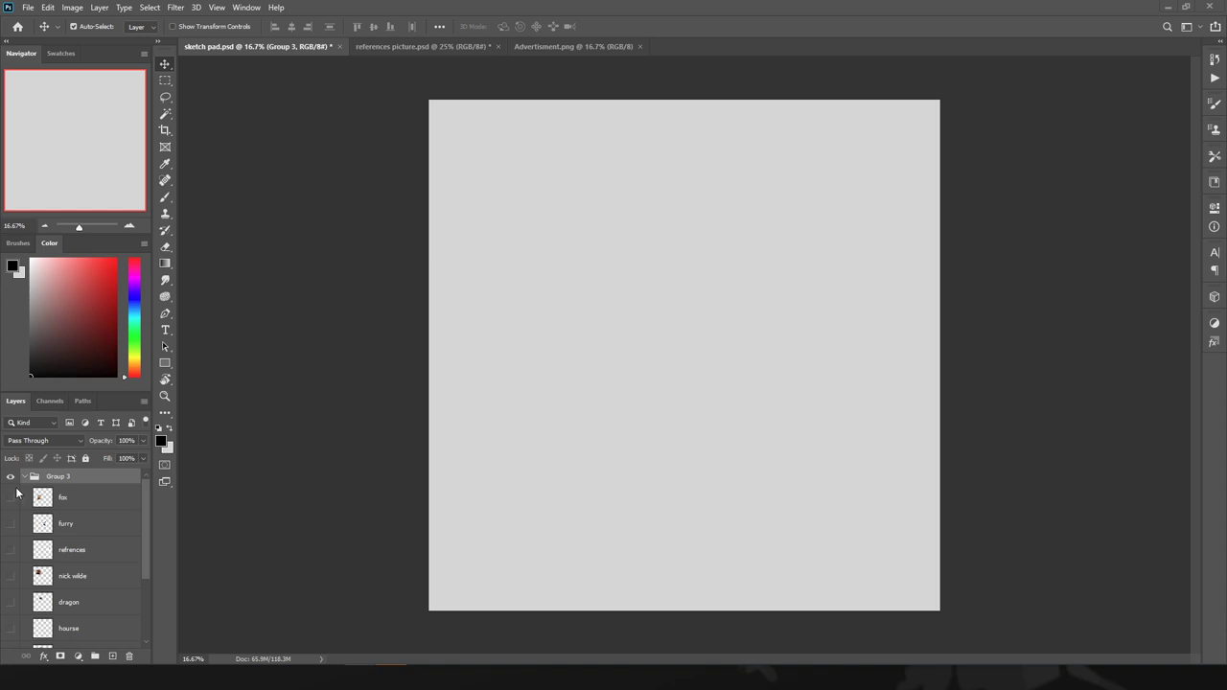
- Add a new layer in Group 3 and sketch a small circular face with a tilted guide line and two eyes
{"action": "left_click", "coordinate": [112, 656]}
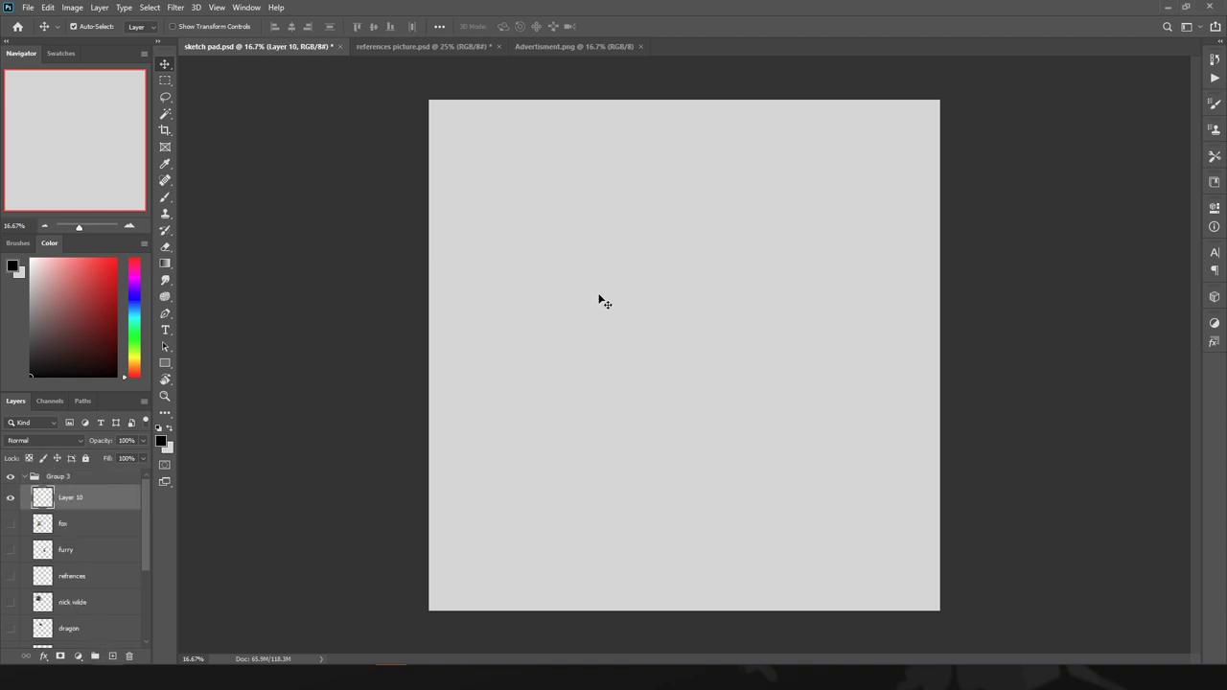
{"action": "key", "text": "b"}
{"action": "mouse_move", "coordinate": [602, 413]}
{"action": "left_mouse_down"}
{"action": "mouse_move", "coordinate": [608, 255]}
{"action": "mouse_move", "coordinate": [699, 320]}
{"action": "left_mouse_up"}
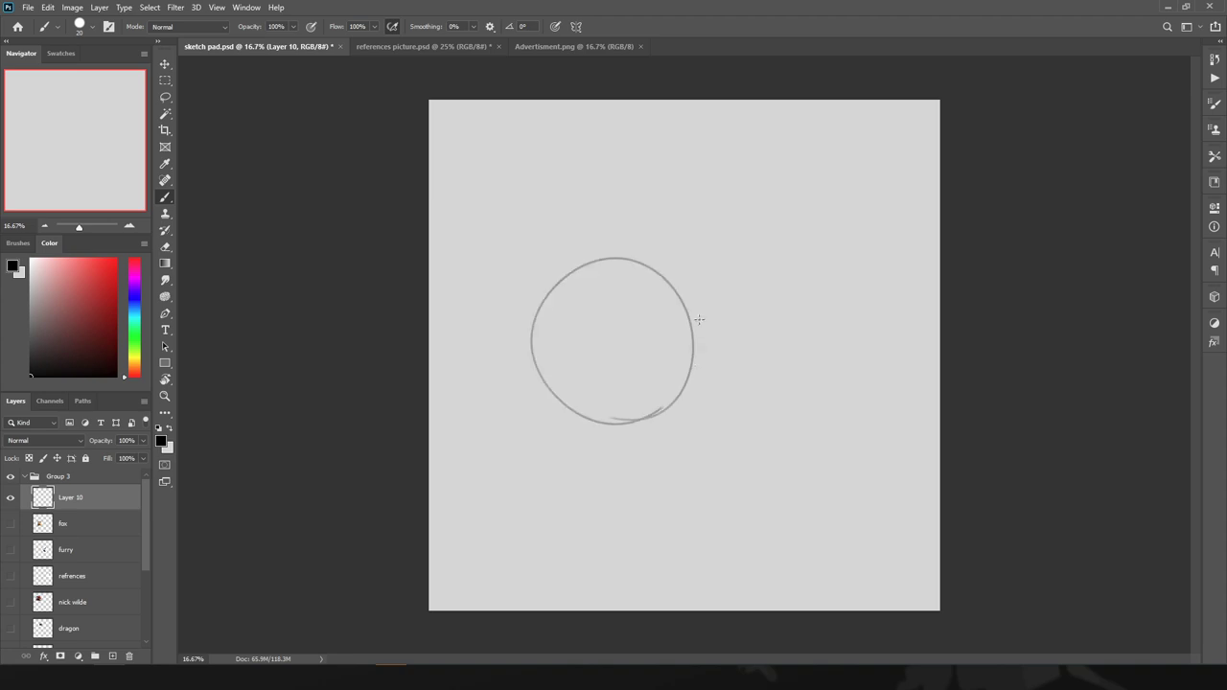
{"action": "key", "text": "ctrl+z"}
{"action": "left_click", "coordinate": [129, 225]}
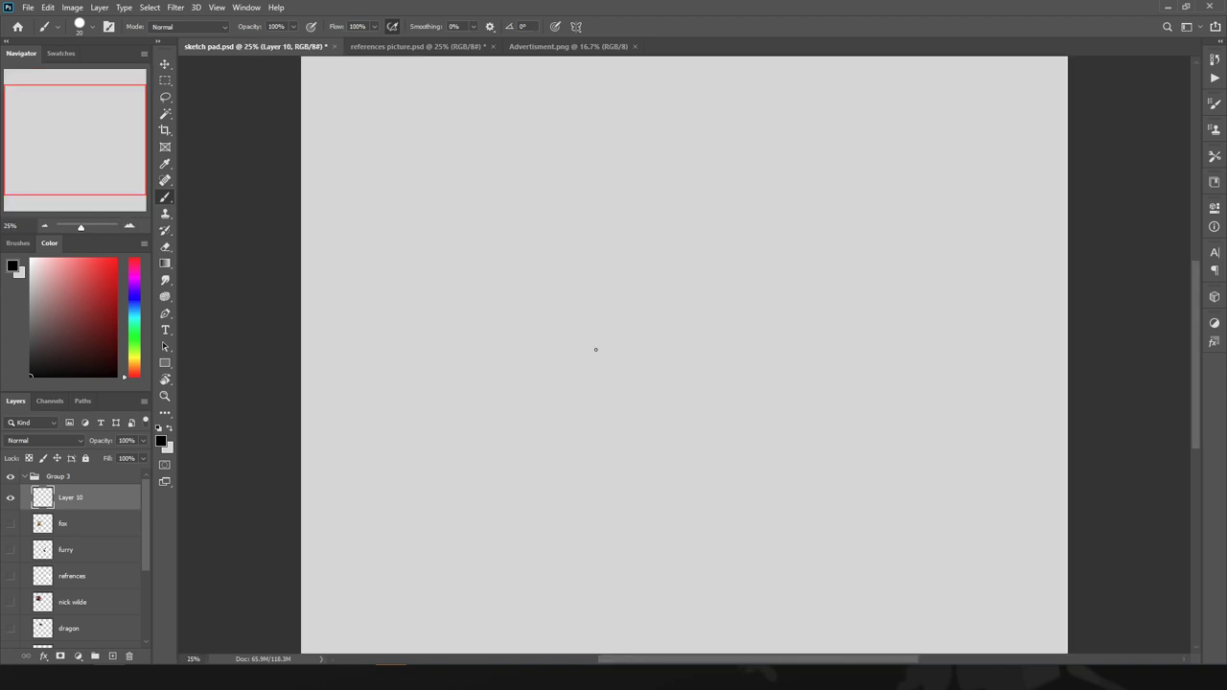
{"action": "mouse_move", "coordinate": [635, 451]}
{"action": "left_mouse_down"}
{"action": "mouse_move", "coordinate": [699, 400]}
{"action": "mouse_move", "coordinate": [673, 422]}
{"action": "left_mouse_up"}
{"action": "mouse_move", "coordinate": [690, 367]}
{"action": "left_mouse_down"}
{"action": "mouse_move", "coordinate": [587, 393]}
{"action": "mouse_move", "coordinate": [599, 405]}
{"action": "mouse_move", "coordinate": [666, 356]}
{"action": "mouse_move", "coordinate": [628, 391]}
{"action": "left_mouse_up"}
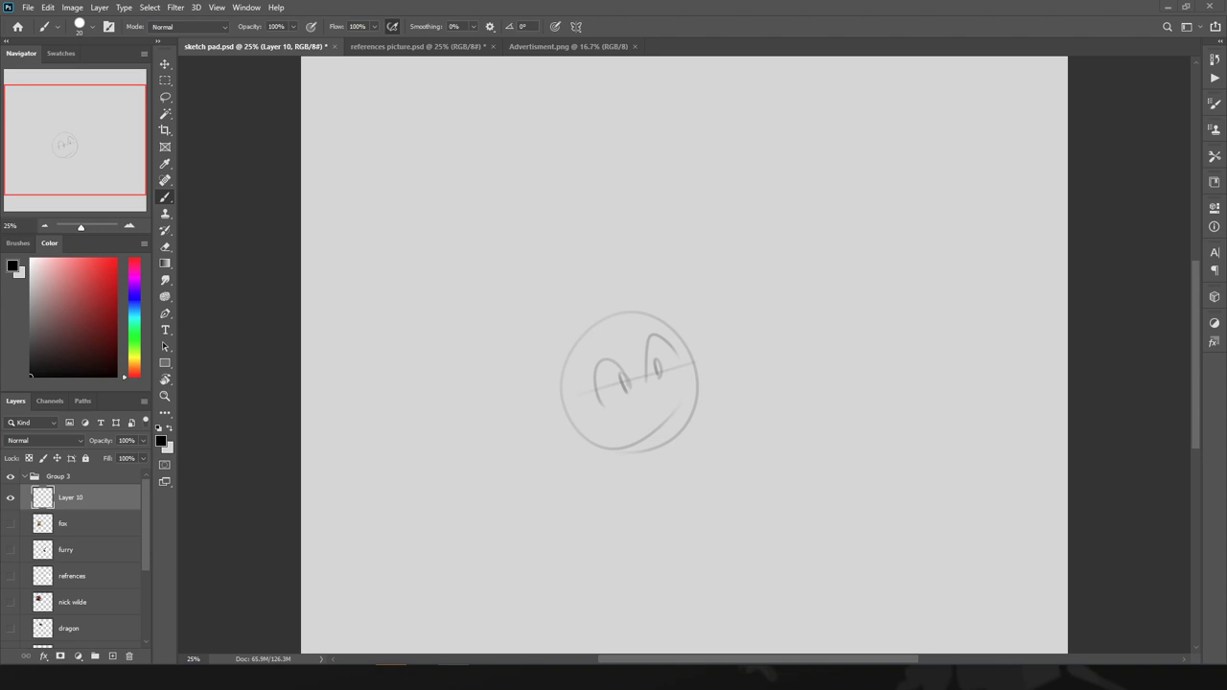
- Switch to Advertisment.png and examine the colour-coded half-animal, half-human face and the panel title
{"action": "left_click", "coordinate": [534, 47]}
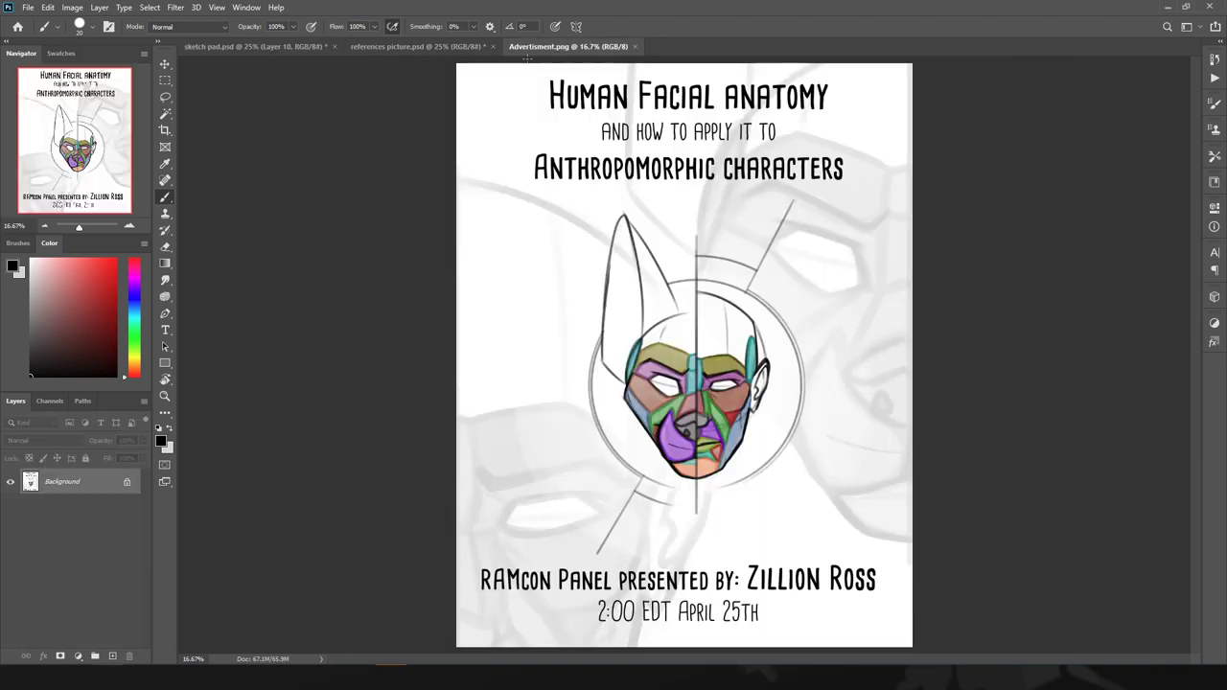
{"action": "left_click", "coordinate": [129, 225]}
{"action": "left_click_drag", "start_coordinate": [76, 139], "coordinate": [78, 122]}
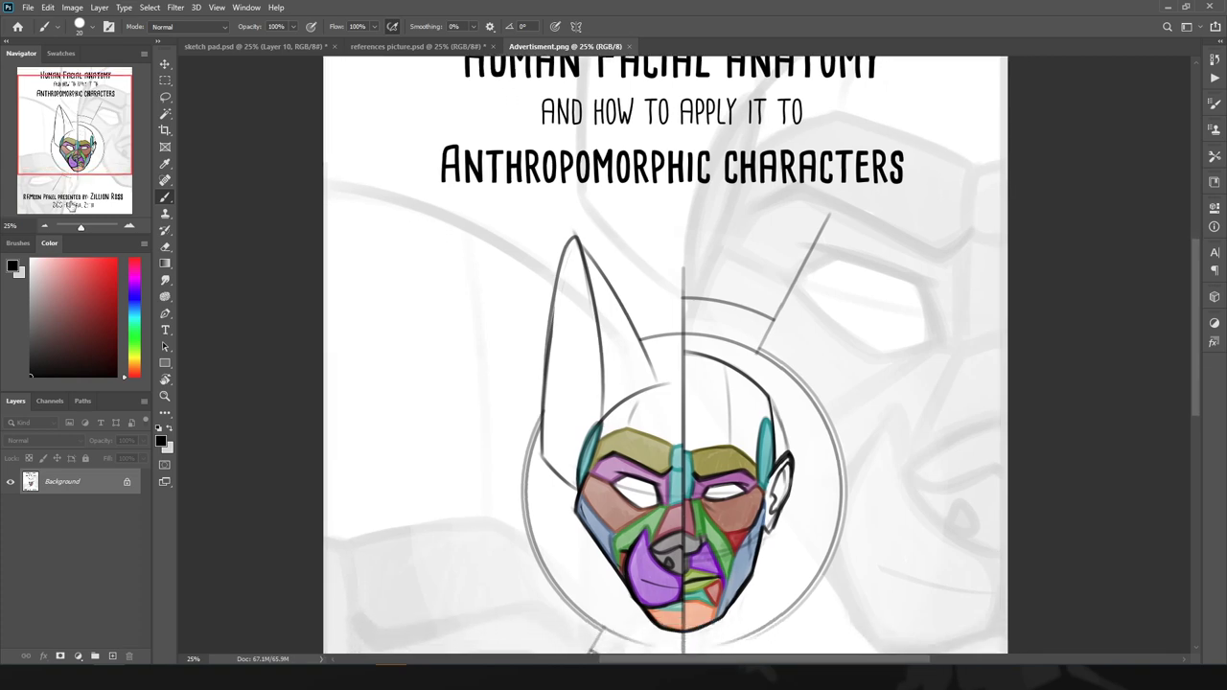
{"action": "left_click_drag", "start_coordinate": [82, 227], "coordinate": [83, 228]}
{"action": "left_click_drag", "start_coordinate": [388, 259], "coordinate": [370, 337]}
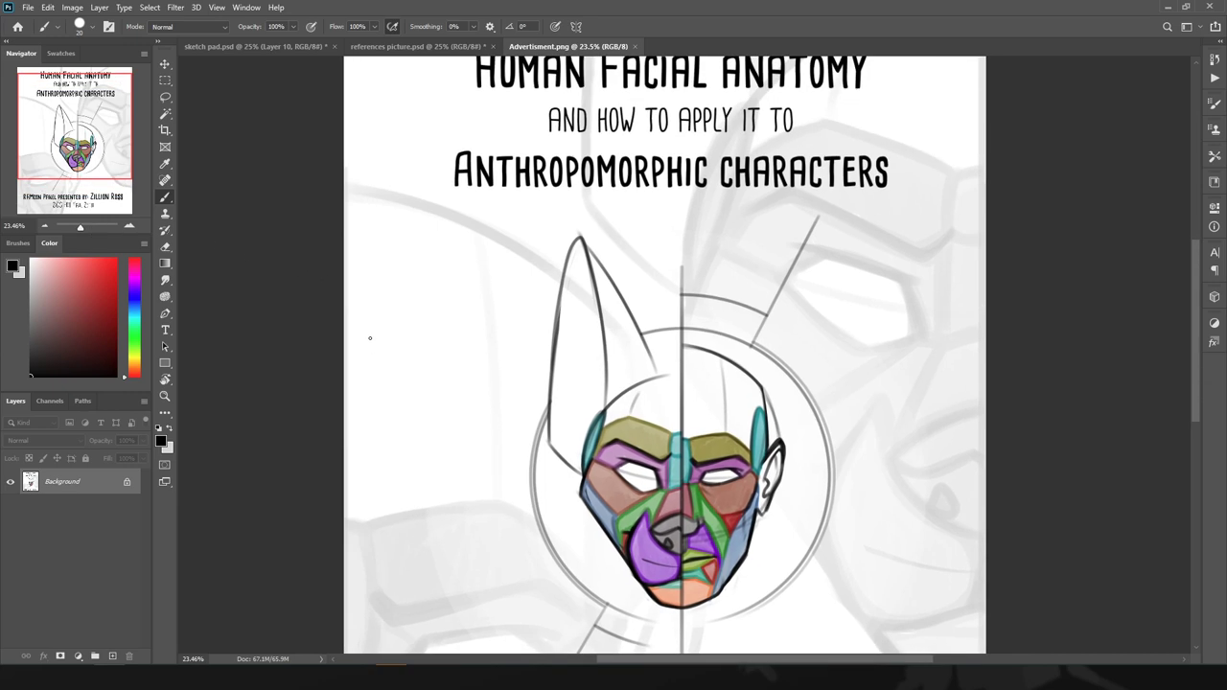
{"action": "key", "text": "z"}
{"action": "left_click", "coordinate": [465, 366], "text": "alt"}
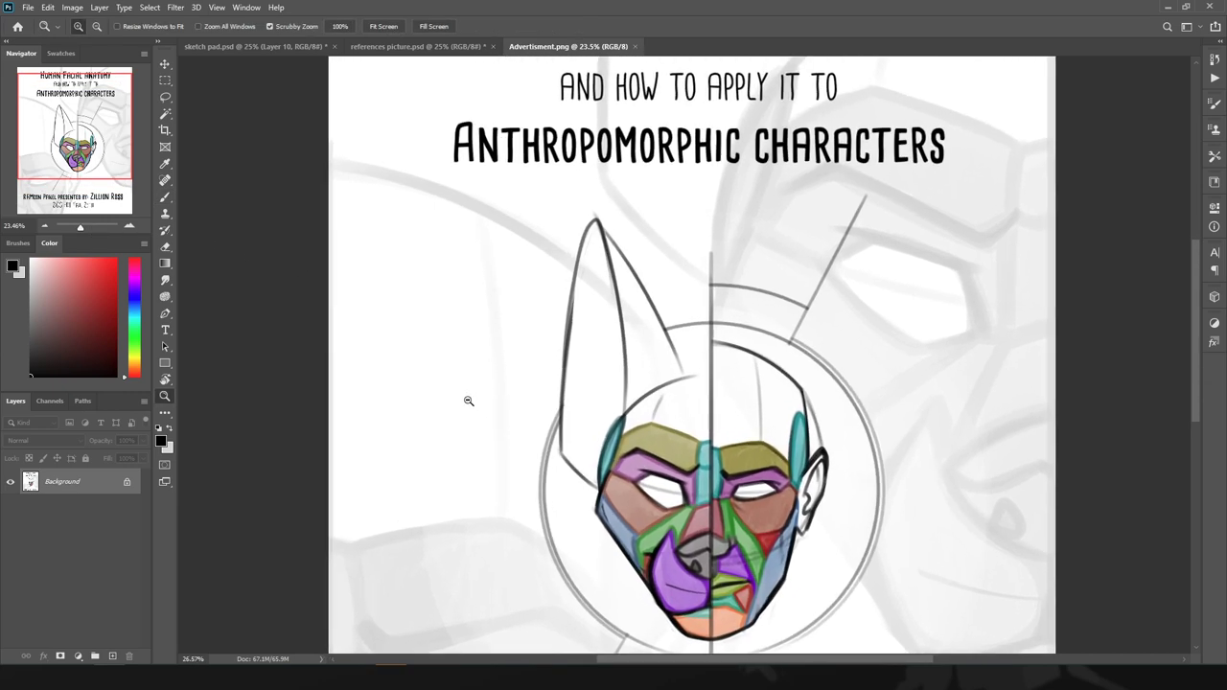
{"action": "left_click_drag", "start_coordinate": [453, 375], "coordinate": [453, 372]}
{"action": "left_click_drag", "start_coordinate": [455, 423], "coordinate": [457, 399]}
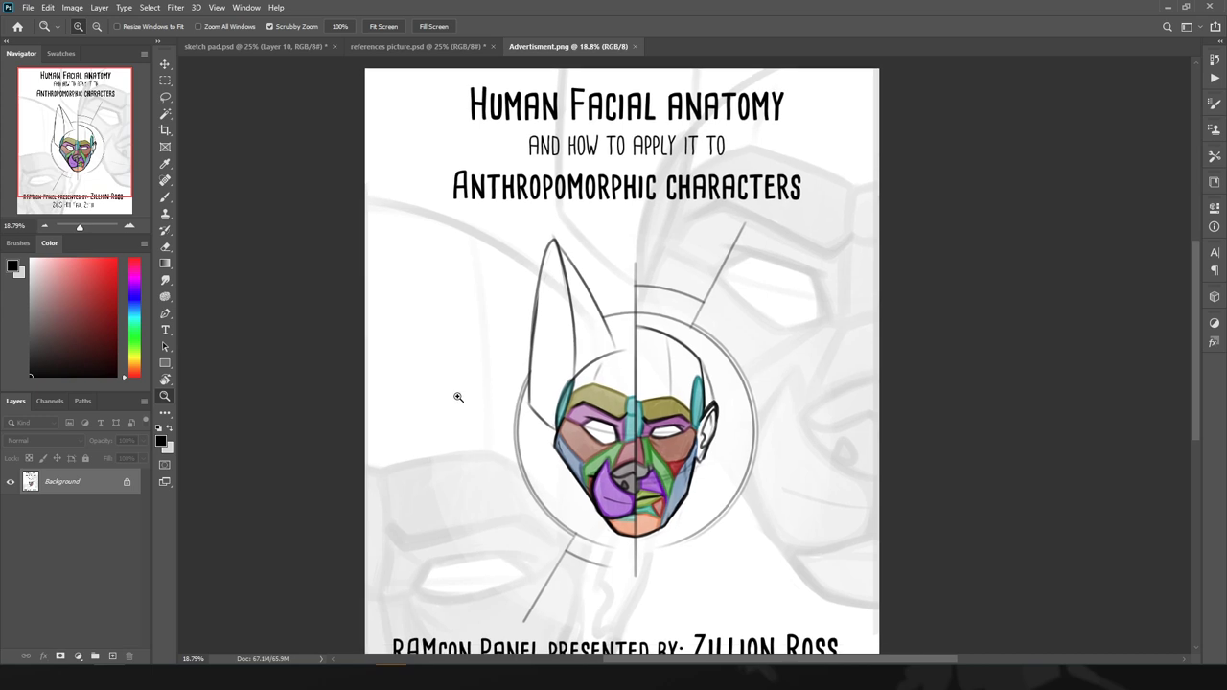
{"action": "key", "text": "b"}
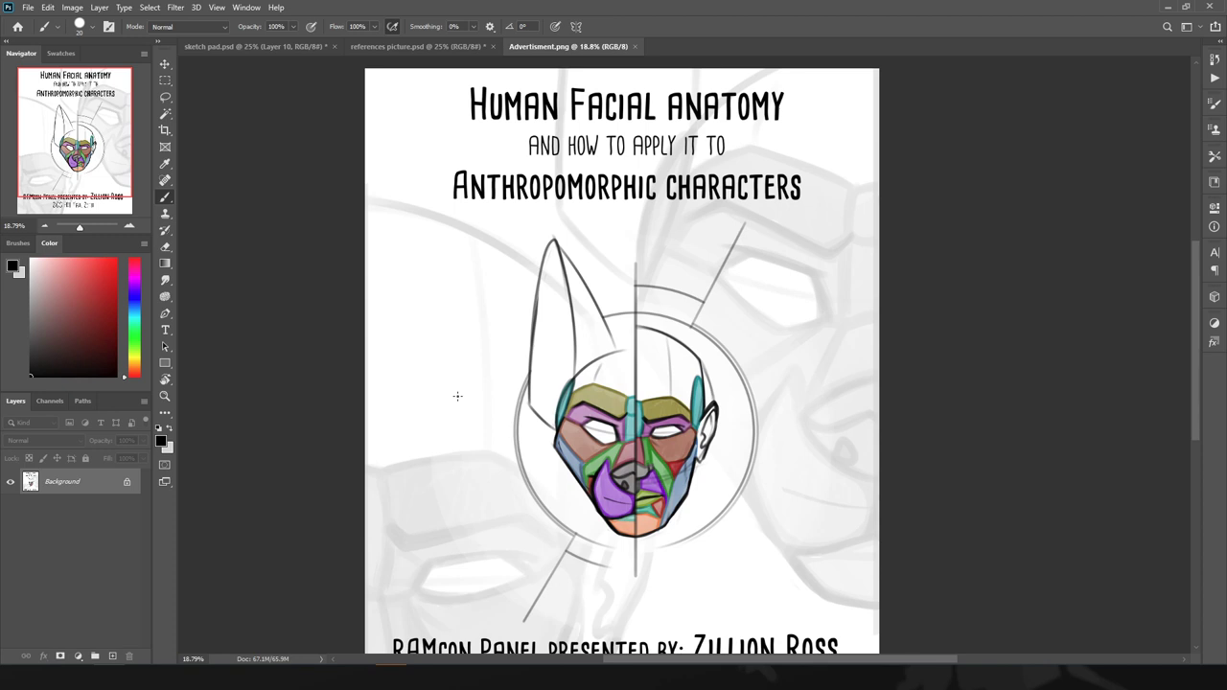
- Return to sketch pad.psd, save it, and delete the layer holding the face sketch
{"action": "left_click", "coordinate": [243, 44]}
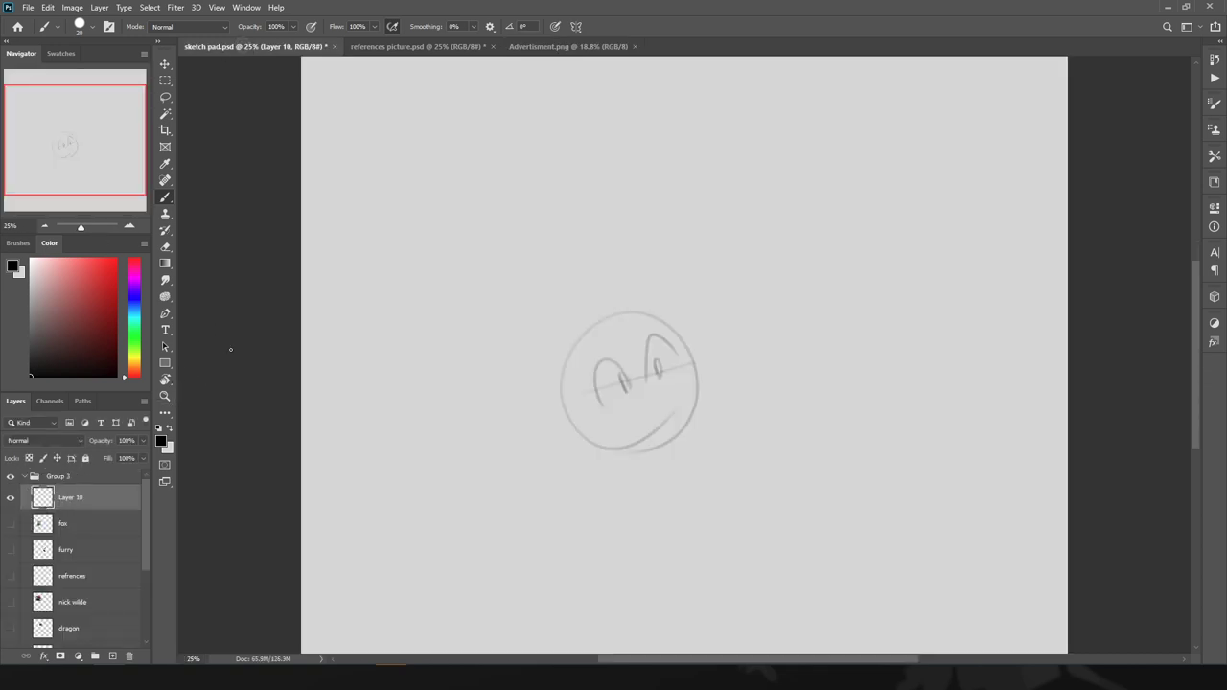
{"action": "key", "text": "v"}
{"action": "left_click", "coordinate": [231, 410], "text": "ctrl"}
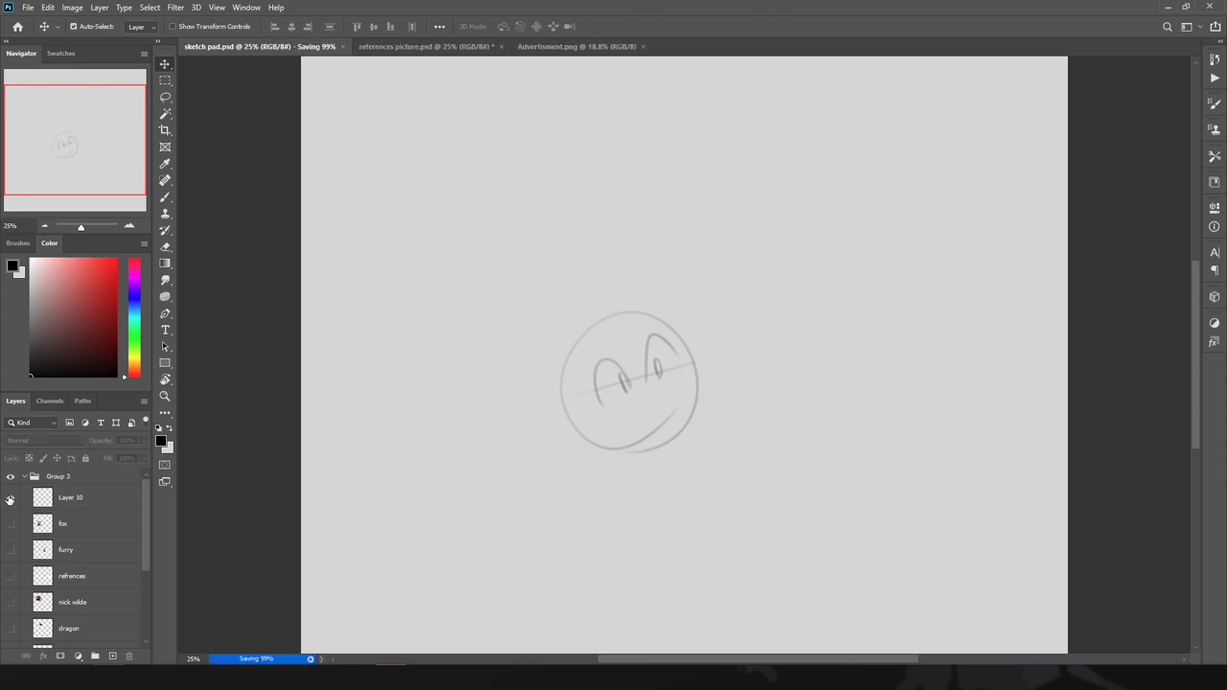
{"action": "left_click", "coordinate": [56, 493]}
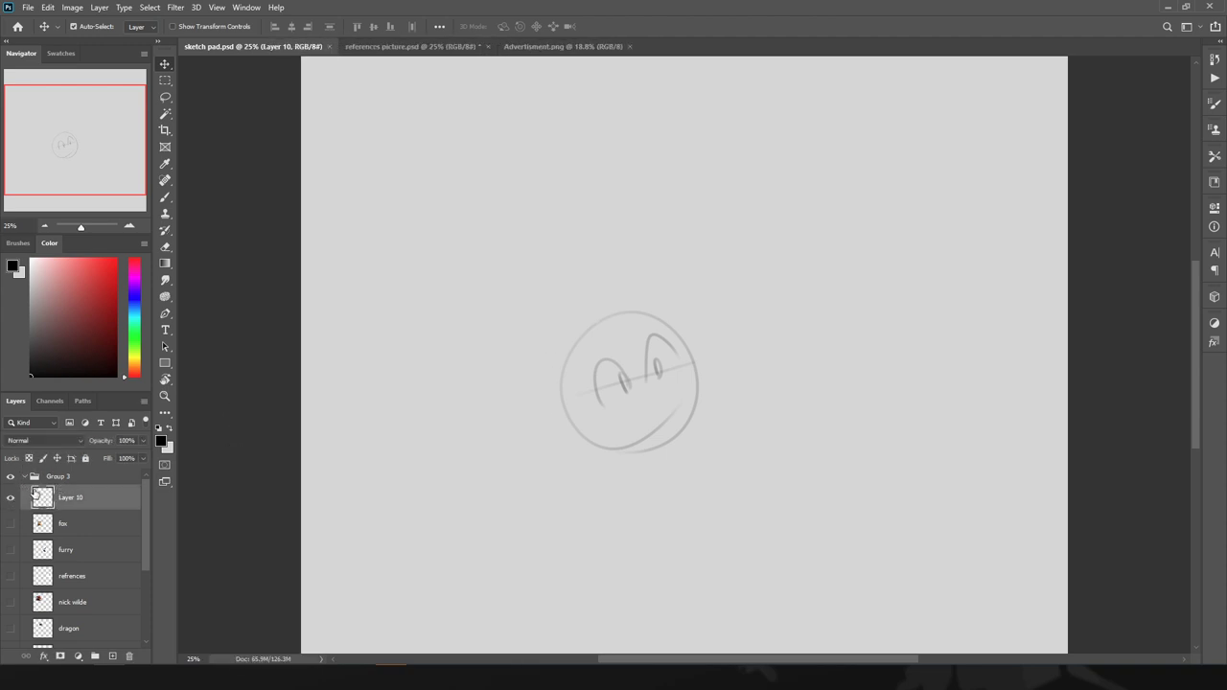
{"action": "key", "text": "Delete"}
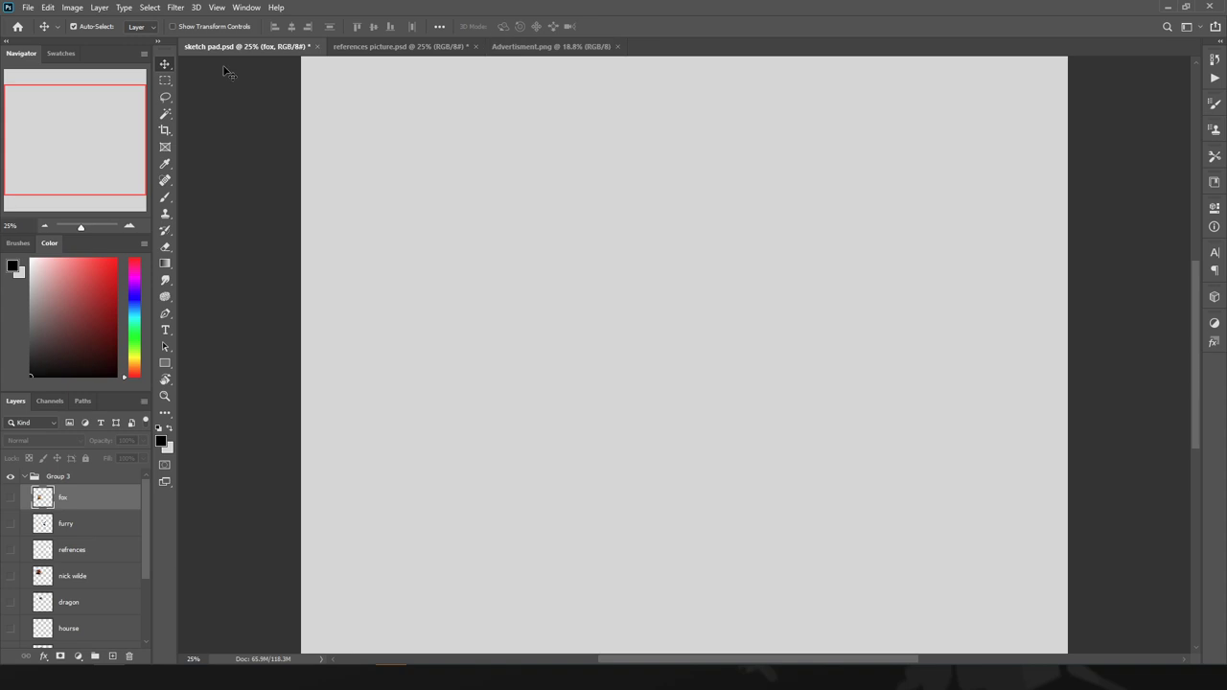
{"action": "key", "text": "ctrl+z"}
- Brush a cluster of loose practice circles of varying sizes across the right half of the canvas on Layer 10
{"action": "key", "text": "b"}
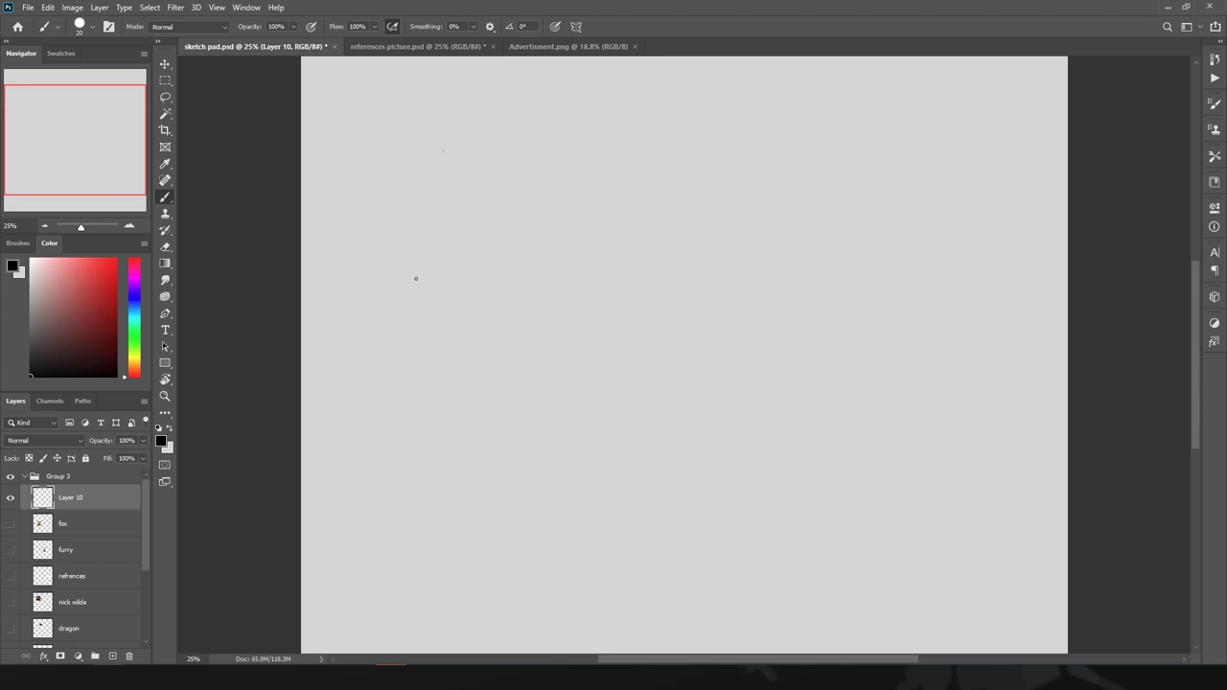
{"action": "left_click", "coordinate": [129, 226]}
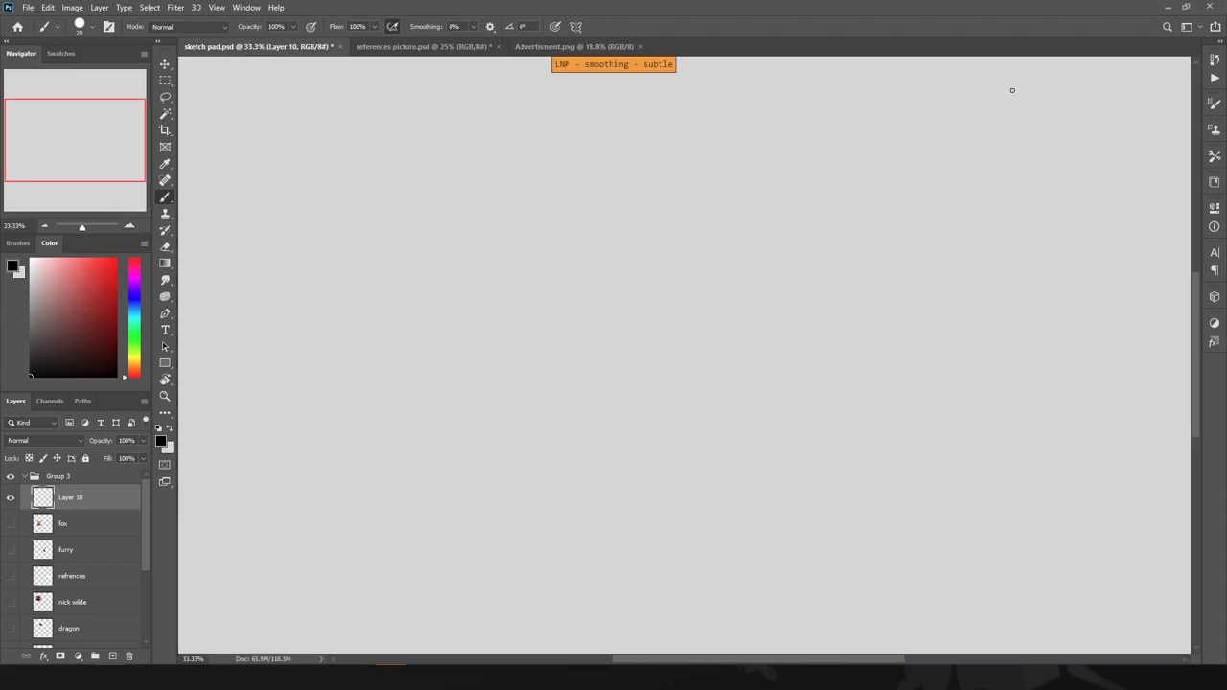
{"action": "mouse_move", "coordinate": [896, 202]}
{"action": "left_mouse_down"}
{"action": "mouse_move", "coordinate": [856, 127]}
{"action": "mouse_move", "coordinate": [936, 144]}
{"action": "left_mouse_up"}
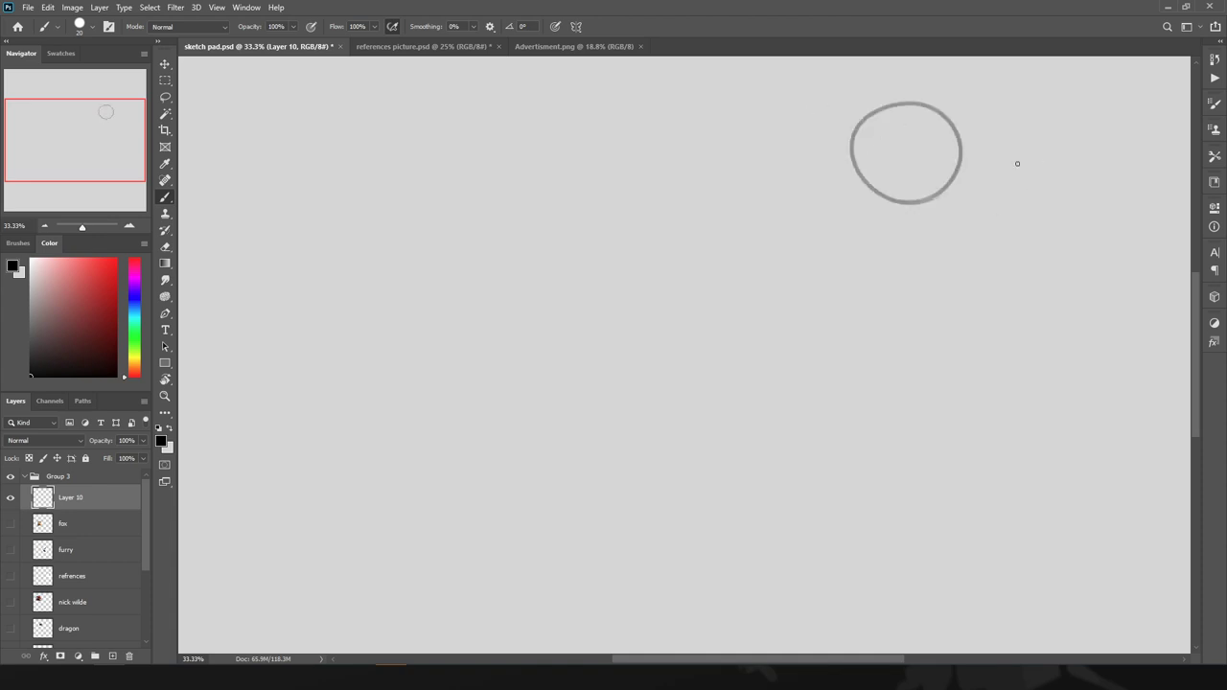
{"action": "left_click_drag", "start_coordinate": [1050, 208], "coordinate": [1016, 205]}
{"action": "mouse_move", "coordinate": [997, 326]}
{"action": "left_mouse_down"}
{"action": "mouse_move", "coordinate": [1000, 232]}
{"action": "mouse_move", "coordinate": [958, 327]}
{"action": "left_mouse_up"}
{"action": "mouse_move", "coordinate": [963, 422]}
{"action": "left_mouse_down"}
{"action": "mouse_move", "coordinate": [980, 410]}
{"action": "mouse_move", "coordinate": [922, 407]}
{"action": "left_mouse_up"}
{"action": "mouse_move", "coordinate": [1050, 443]}
{"action": "left_mouse_down"}
{"action": "mouse_move", "coordinate": [1068, 359]}
{"action": "mouse_move", "coordinate": [1040, 445]}
{"action": "left_mouse_up"}
{"action": "mouse_move", "coordinate": [1050, 522]}
{"action": "left_mouse_down"}
{"action": "mouse_move", "coordinate": [1025, 531]}
{"action": "mouse_move", "coordinate": [1051, 499]}
{"action": "left_mouse_up"}
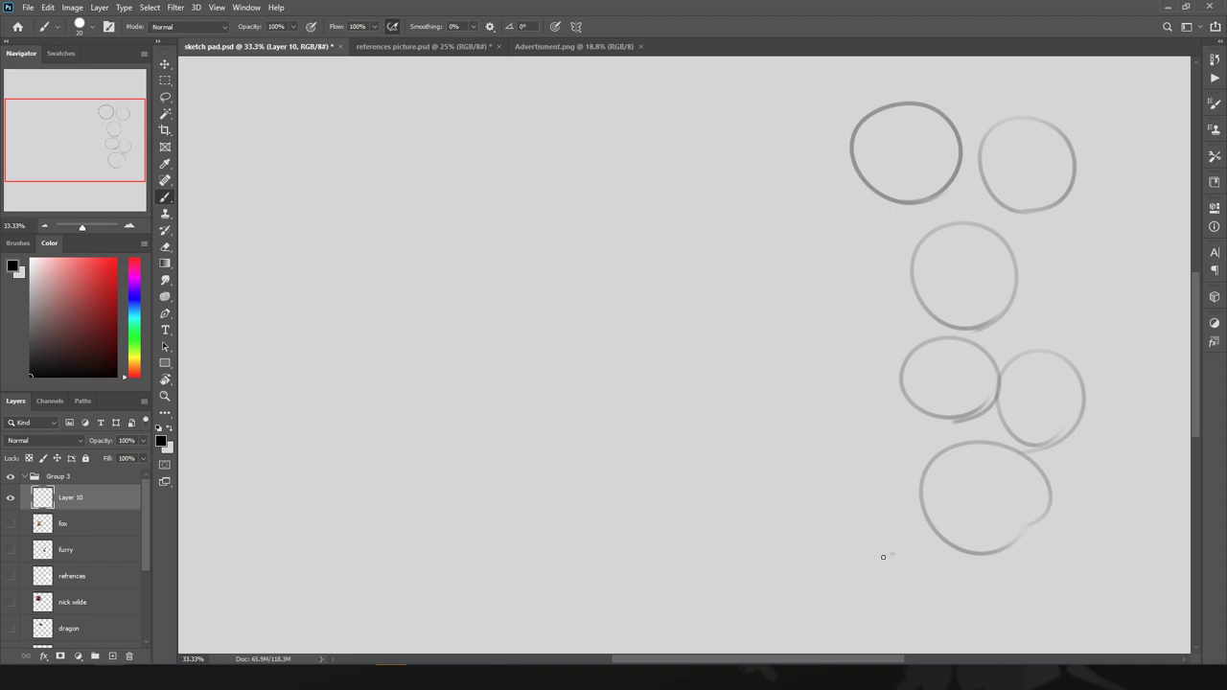
{"action": "left_click_drag", "start_coordinate": [883, 556], "coordinate": [868, 549]}
{"action": "mouse_move", "coordinate": [815, 329]}
{"action": "left_mouse_down"}
{"action": "mouse_move", "coordinate": [764, 364]}
{"action": "mouse_move", "coordinate": [772, 417]}
{"action": "left_mouse_up"}
{"action": "mouse_move", "coordinate": [770, 313]}
{"action": "left_mouse_down"}
{"action": "mouse_move", "coordinate": [775, 243]}
{"action": "mouse_move", "coordinate": [828, 224]}
{"action": "left_mouse_up"}
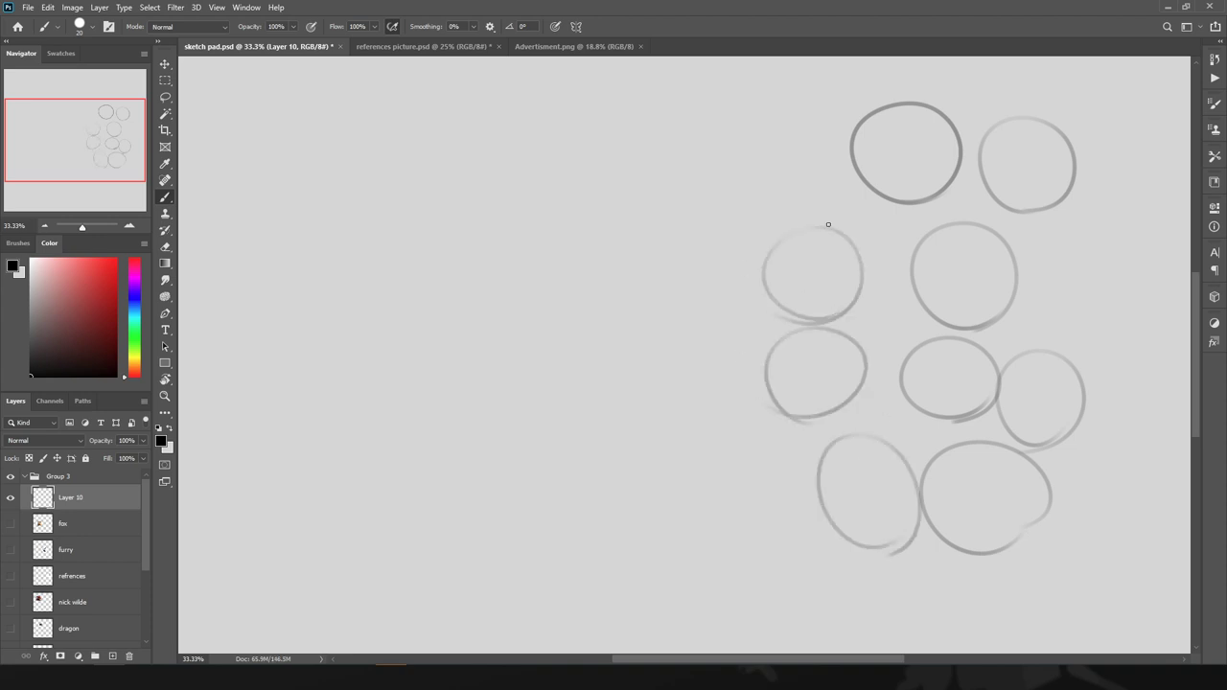
{"action": "mouse_move", "coordinate": [739, 222]}
{"action": "left_mouse_down"}
{"action": "mouse_move", "coordinate": [723, 126]}
{"action": "mouse_move", "coordinate": [709, 205]}
{"action": "left_mouse_up"}
{"action": "mouse_move", "coordinate": [1058, 317]}
{"action": "left_mouse_down"}
{"action": "mouse_move", "coordinate": [1044, 258]}
{"action": "mouse_move", "coordinate": [1059, 321]}
{"action": "left_mouse_up"}
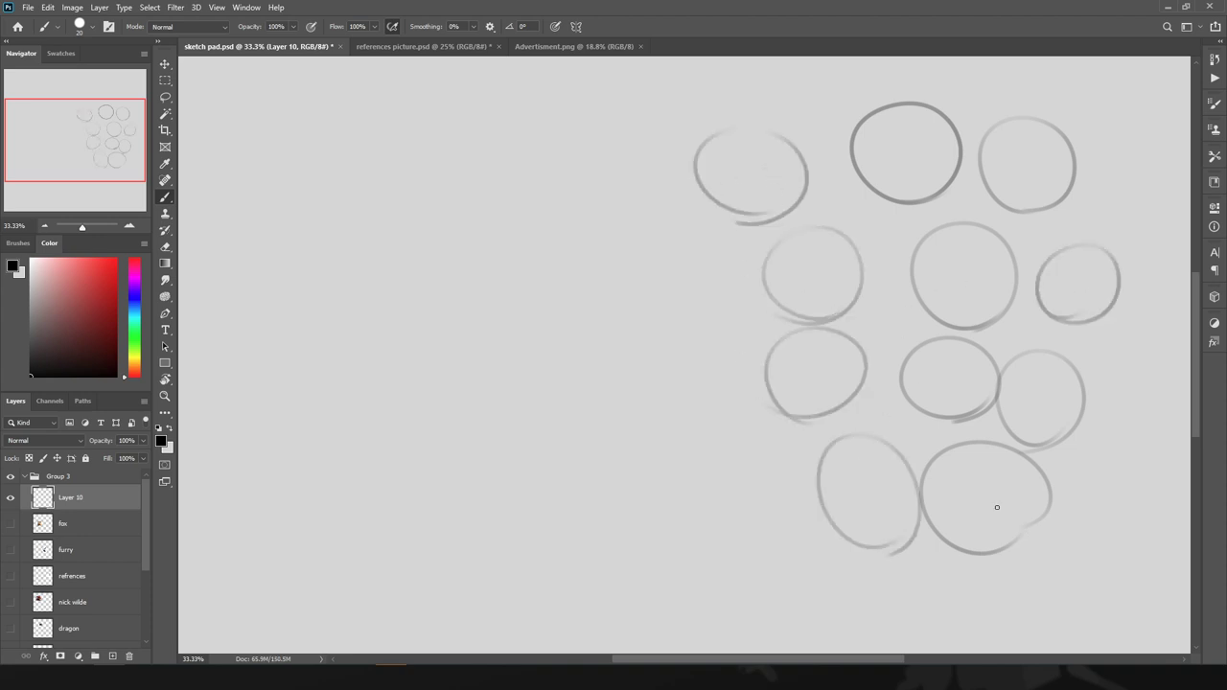
{"action": "left_click_drag", "start_coordinate": [1075, 593], "coordinate": [1054, 599]}
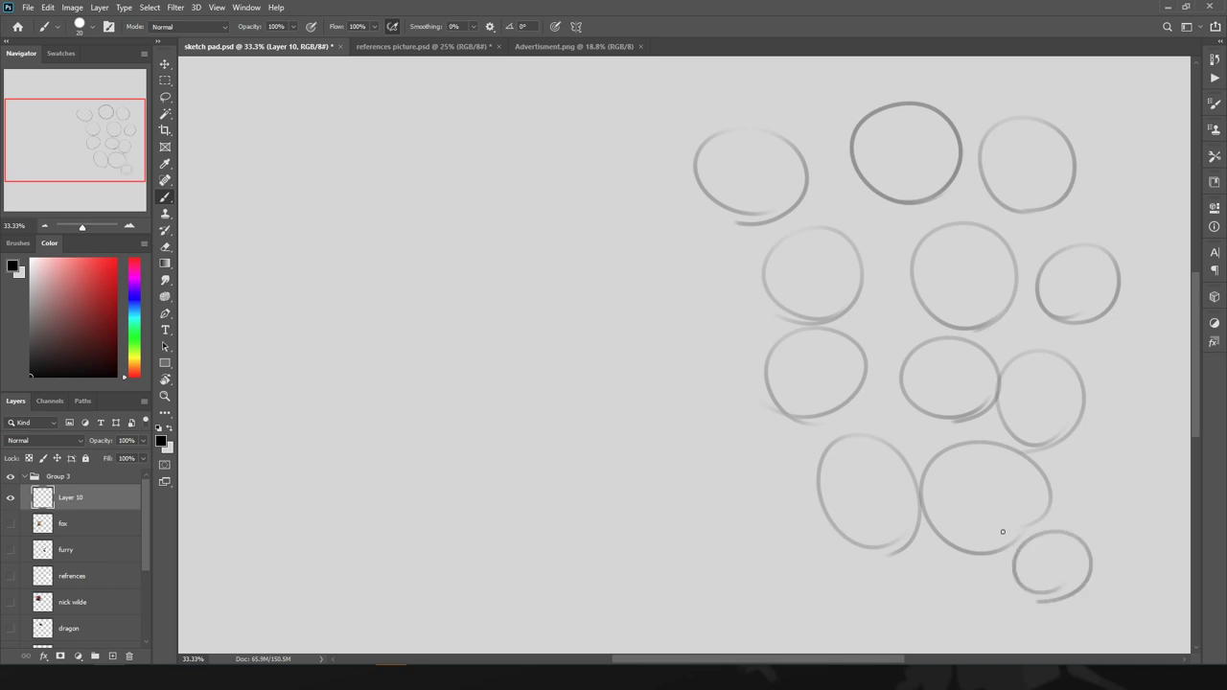
{"action": "mouse_move", "coordinate": [707, 364]}
{"action": "left_mouse_down"}
{"action": "mouse_move", "coordinate": [752, 350]}
{"action": "mouse_move", "coordinate": [668, 332]}
{"action": "left_mouse_up"}
{"action": "left_click_drag", "start_coordinate": [706, 443], "coordinate": [757, 523]}
{"action": "left_click_drag", "start_coordinate": [752, 611], "coordinate": [796, 614]}
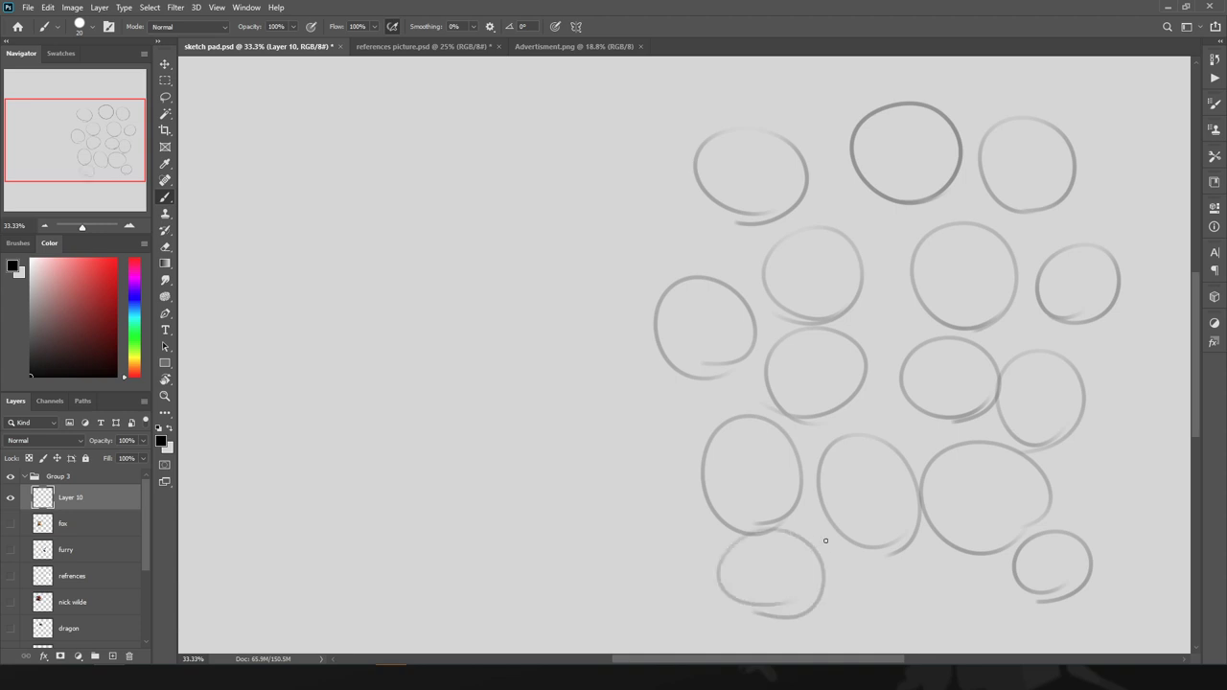
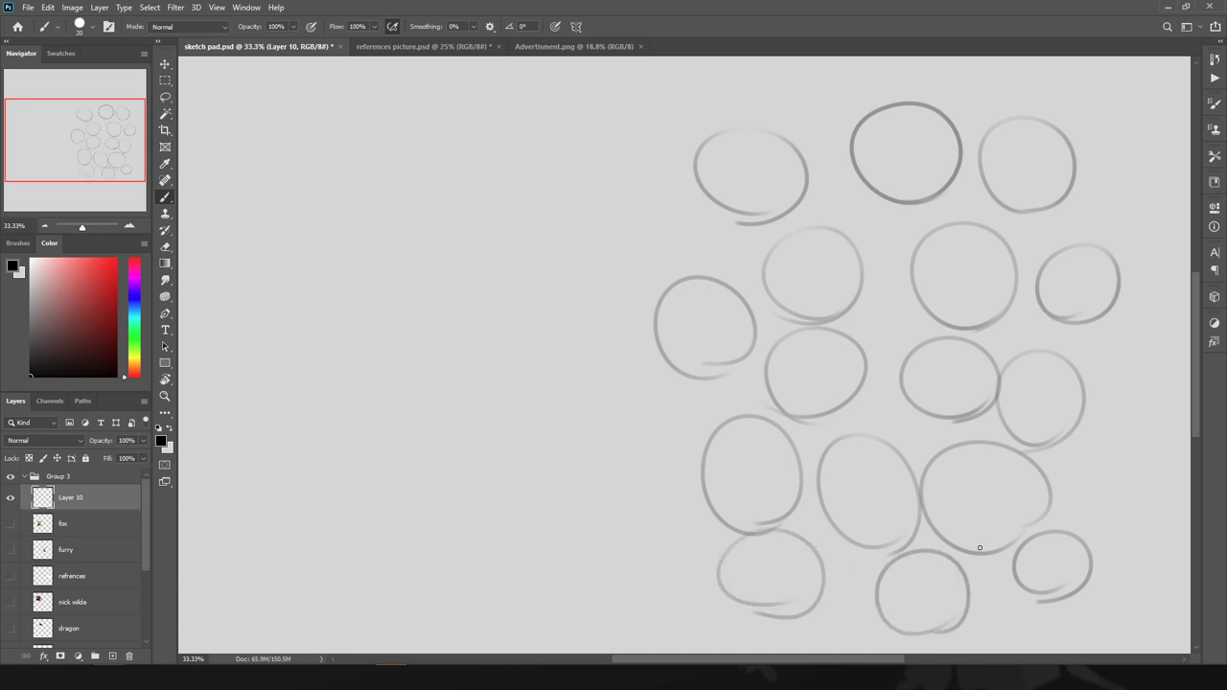
- Replace the practice circles with an empty layer and draw four crossing straight diagonal lines on it
{"action": "key", "text": "Delete"}
{"action": "left_click", "coordinate": [112, 657]}
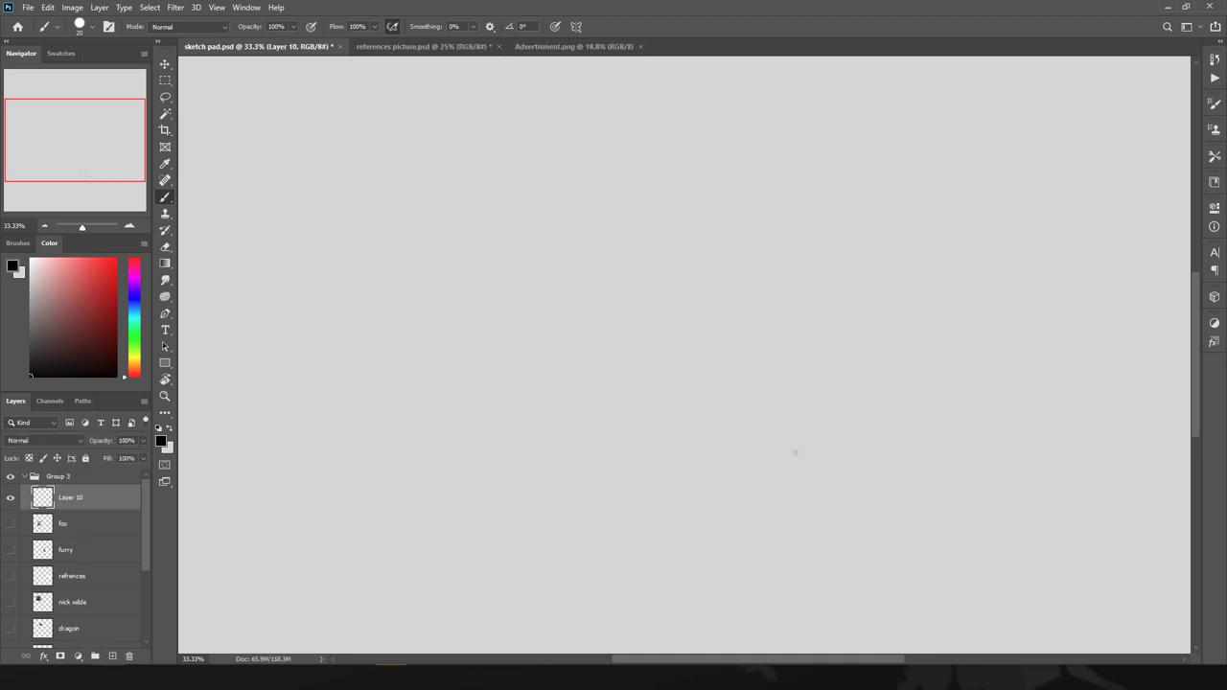
{"action": "left_click", "coordinate": [899, 456], "text": "shift"}
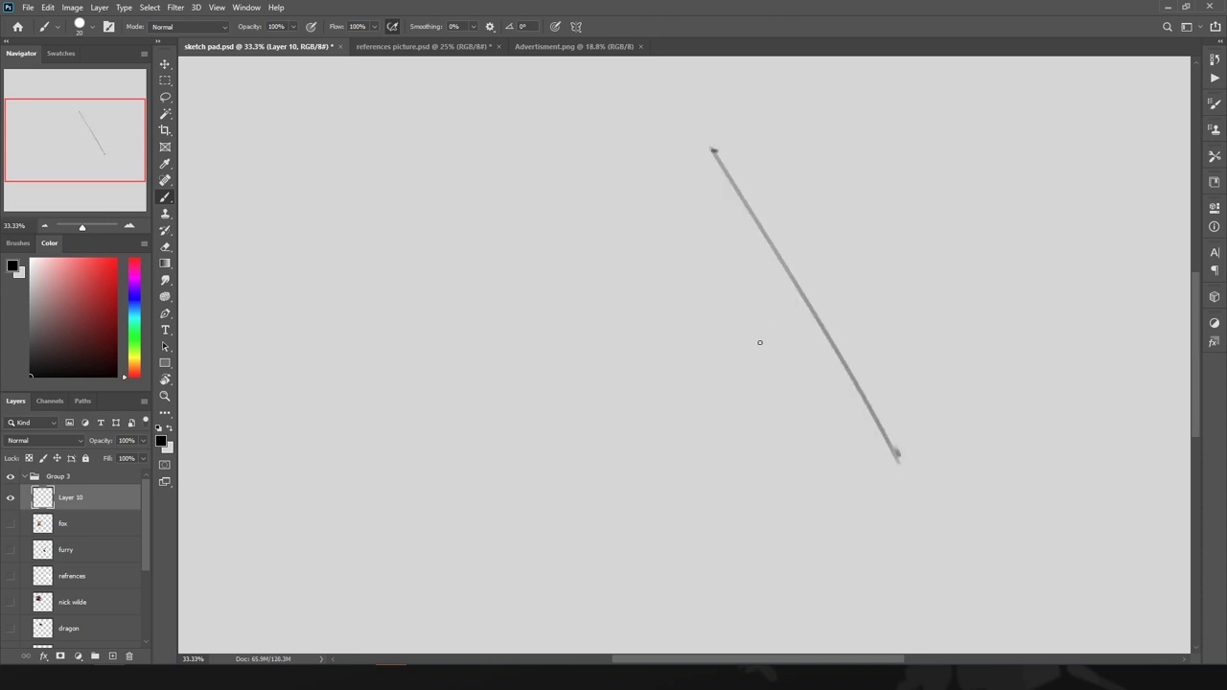
{"action": "left_click_drag", "start_coordinate": [724, 355], "coordinate": [1045, 122]}
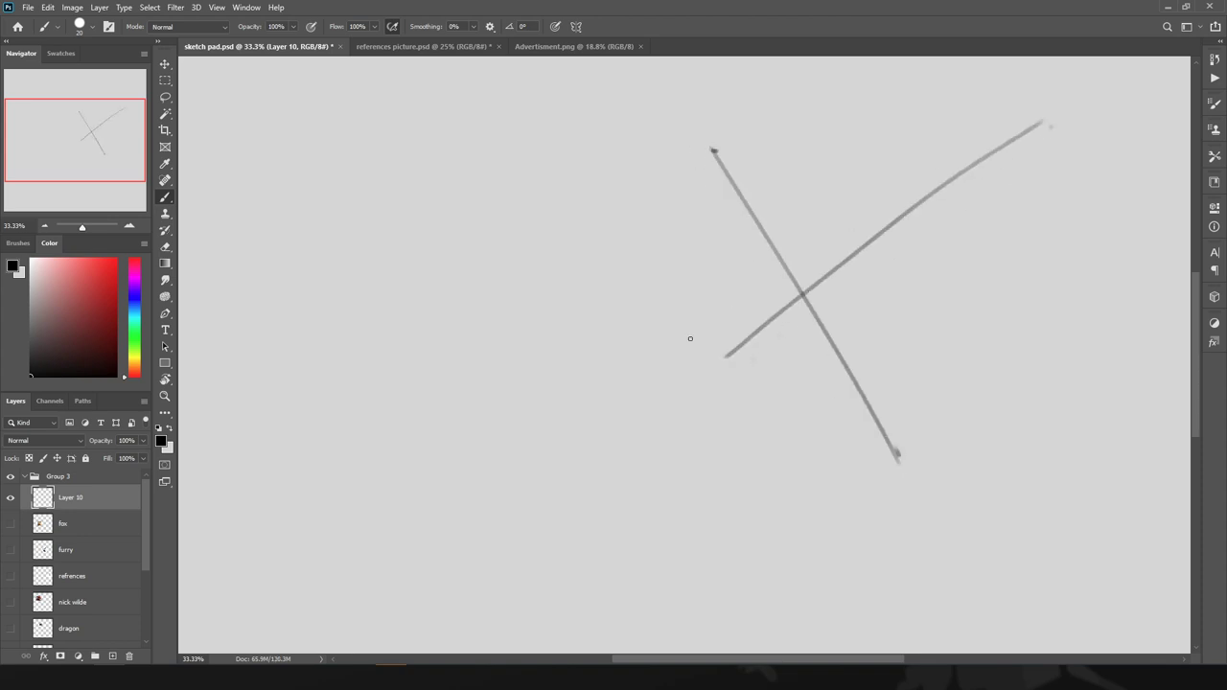
{"action": "left_click", "coordinate": [808, 141]}
{"action": "left_click", "coordinate": [897, 353], "text": "shift"}
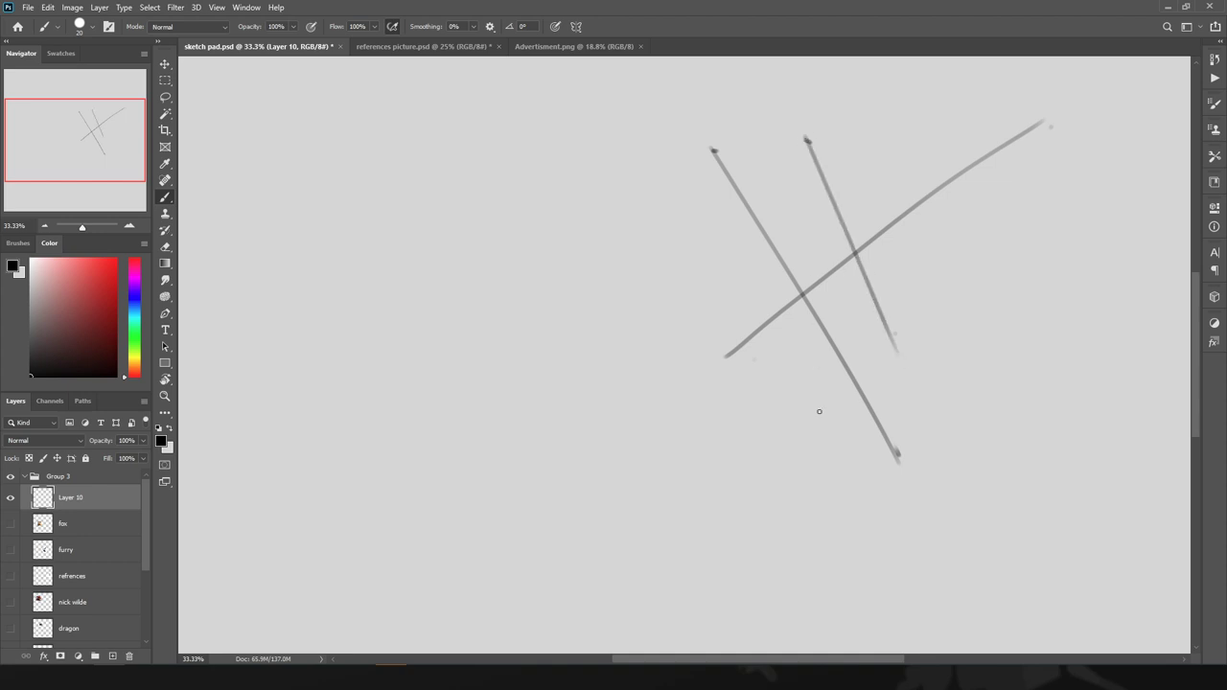
{"action": "left_click_drag", "start_coordinate": [811, 434], "coordinate": [1045, 244]}
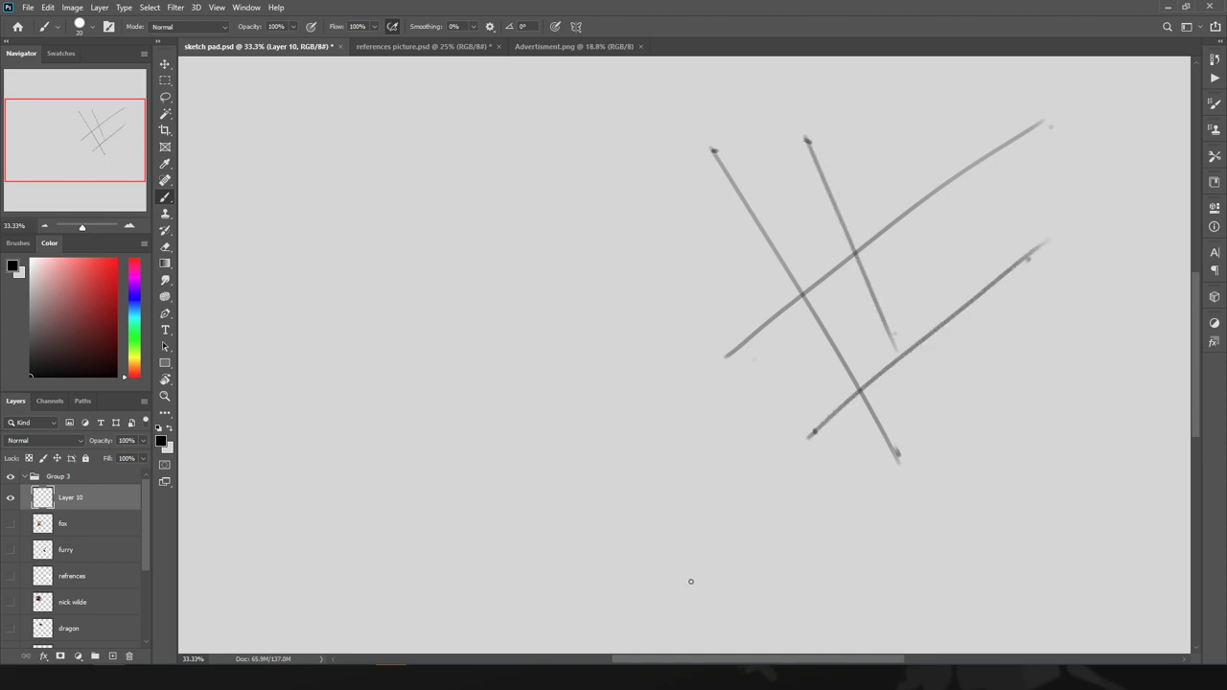
- Undo all the crossing straight diagonal lines
{"action": "key", "text": "ctrl+z"}
{"action": "key", "text": "ctrl+z"}
{"action": "key", "text": "ctrl+z"}
{"action": "key", "text": "ctrl+z"}
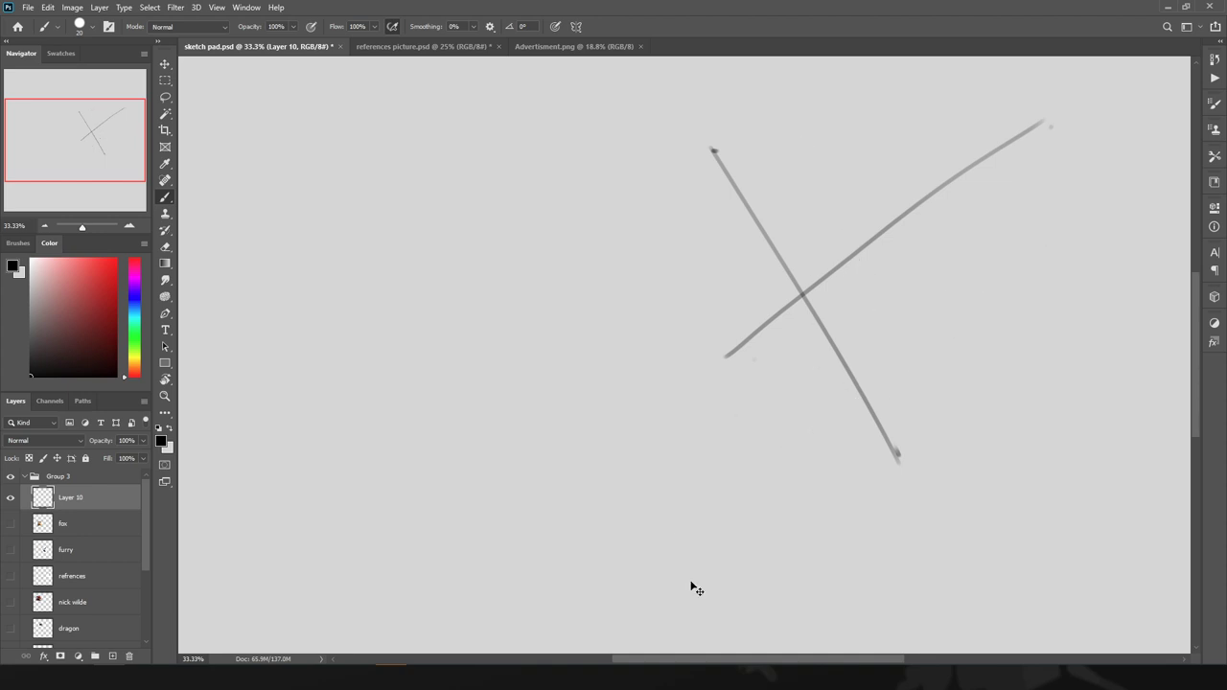
{"action": "key", "text": "ctrl+z"}
- Draw four long curved practice strokes through marker dots on the right half of the canvas
{"action": "mouse_move", "coordinate": [711, 145]}
{"action": "left_mouse_down"}
{"action": "mouse_move", "coordinate": [885, 336]}
{"action": "mouse_move", "coordinate": [907, 533]}
{"action": "left_mouse_up"}
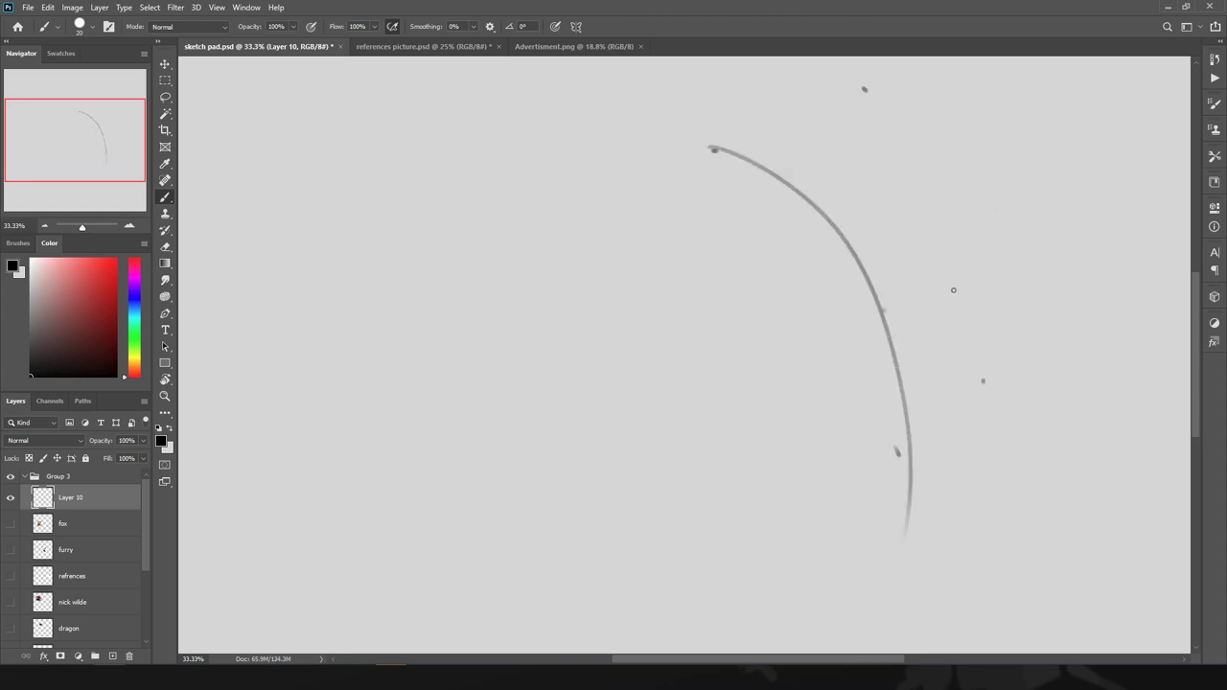
{"action": "left_click_drag", "start_coordinate": [857, 83], "coordinate": [987, 385]}
{"action": "left_click_drag", "start_coordinate": [1070, 365], "coordinate": [1084, 365]}
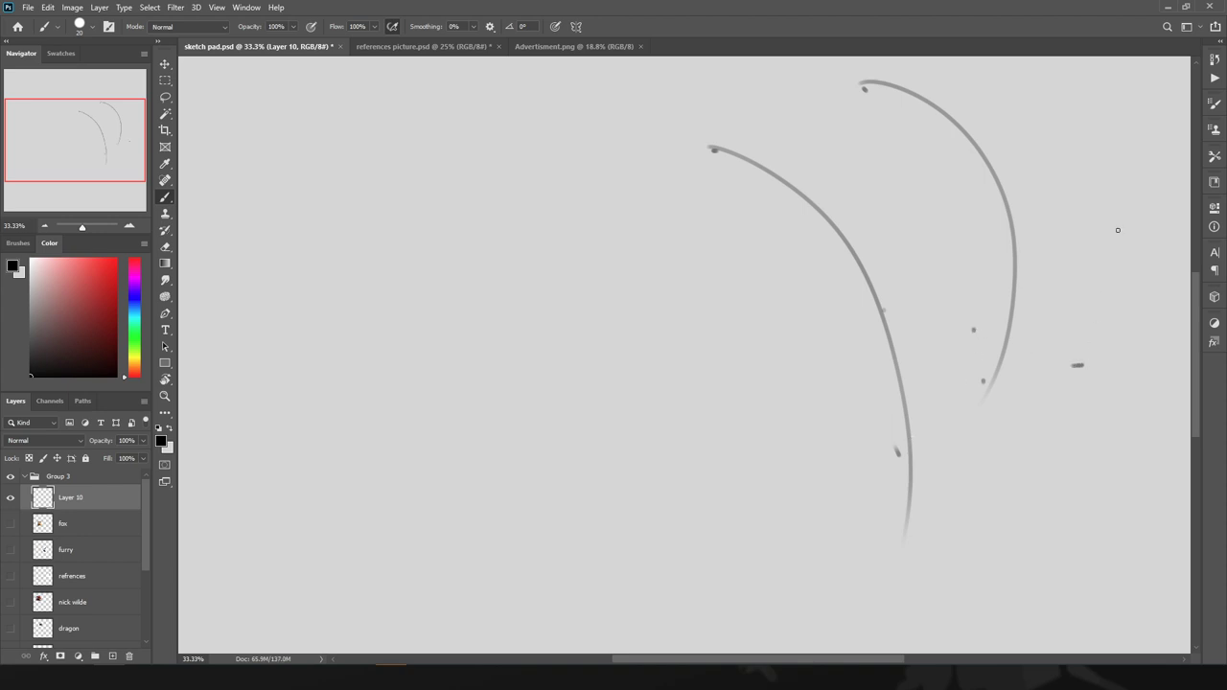
{"action": "mouse_move", "coordinate": [974, 329]}
{"action": "left_mouse_down"}
{"action": "mouse_move", "coordinate": [1098, 355]}
{"action": "mouse_move", "coordinate": [1110, 199]}
{"action": "left_mouse_up"}
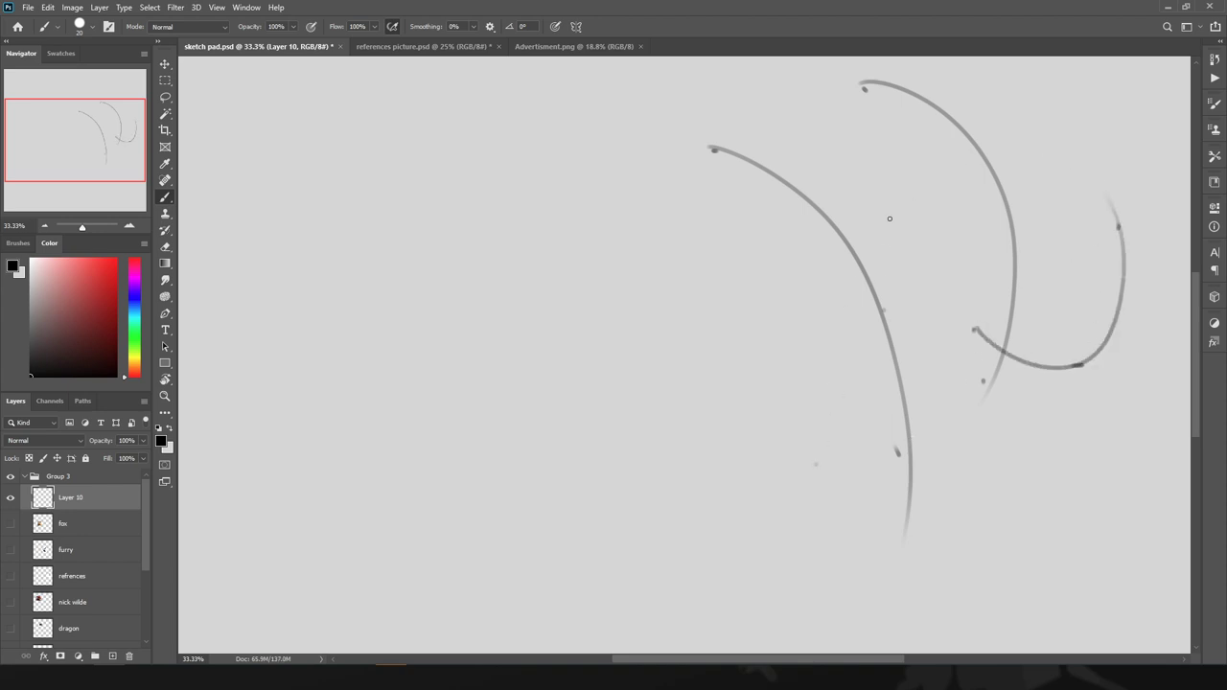
{"action": "mouse_move", "coordinate": [817, 467]}
{"action": "left_mouse_down"}
{"action": "mouse_move", "coordinate": [814, 437]}
{"action": "mouse_move", "coordinate": [1085, 276]}
{"action": "left_mouse_up"}
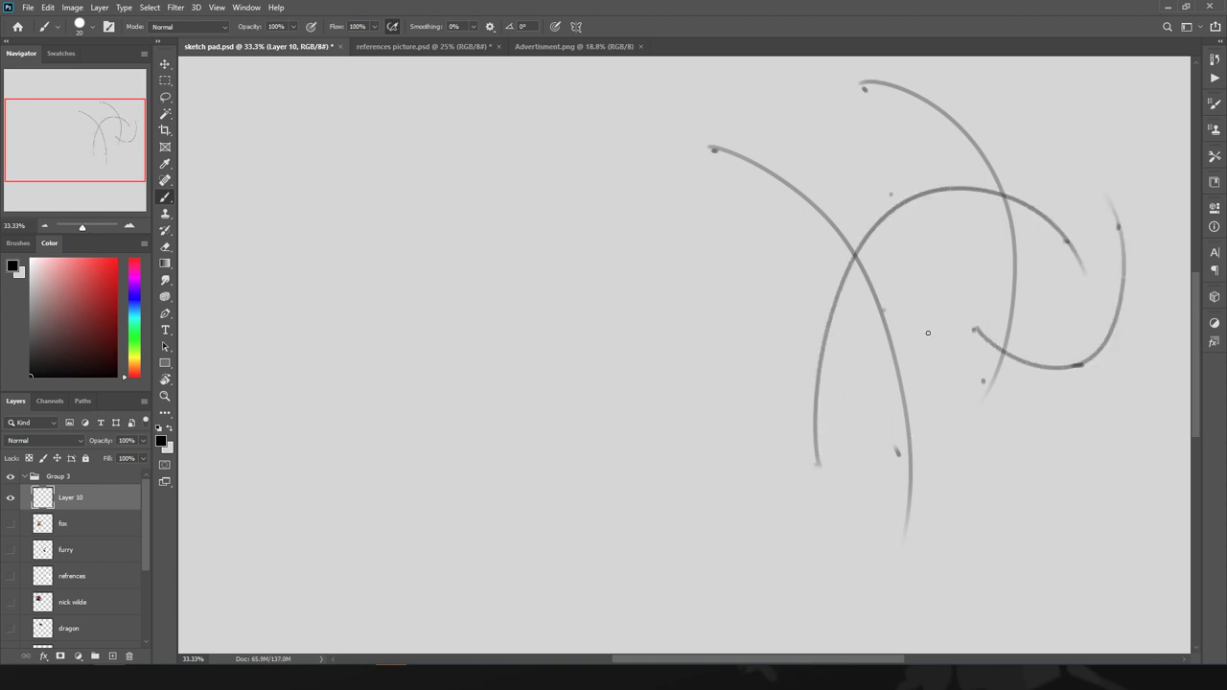
- Delete the layer with the curved practice strokes and switch to Advertisment.png
{"action": "key", "text": "Delete"}
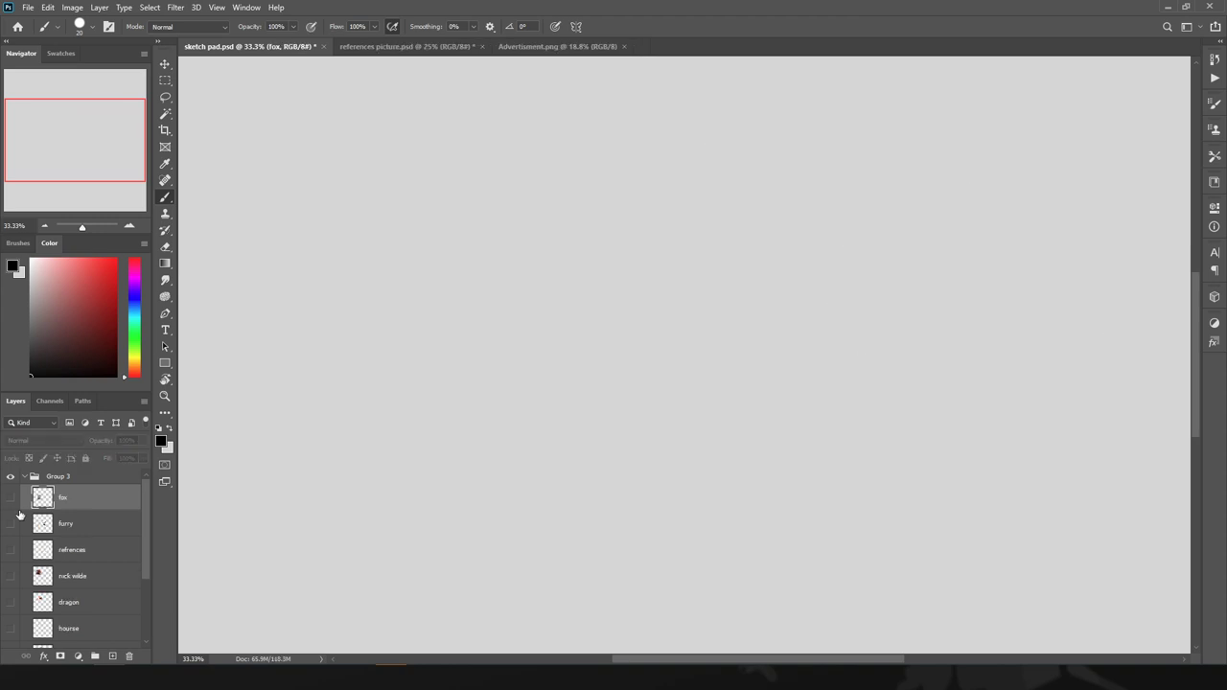
{"action": "left_click", "coordinate": [541, 47]}
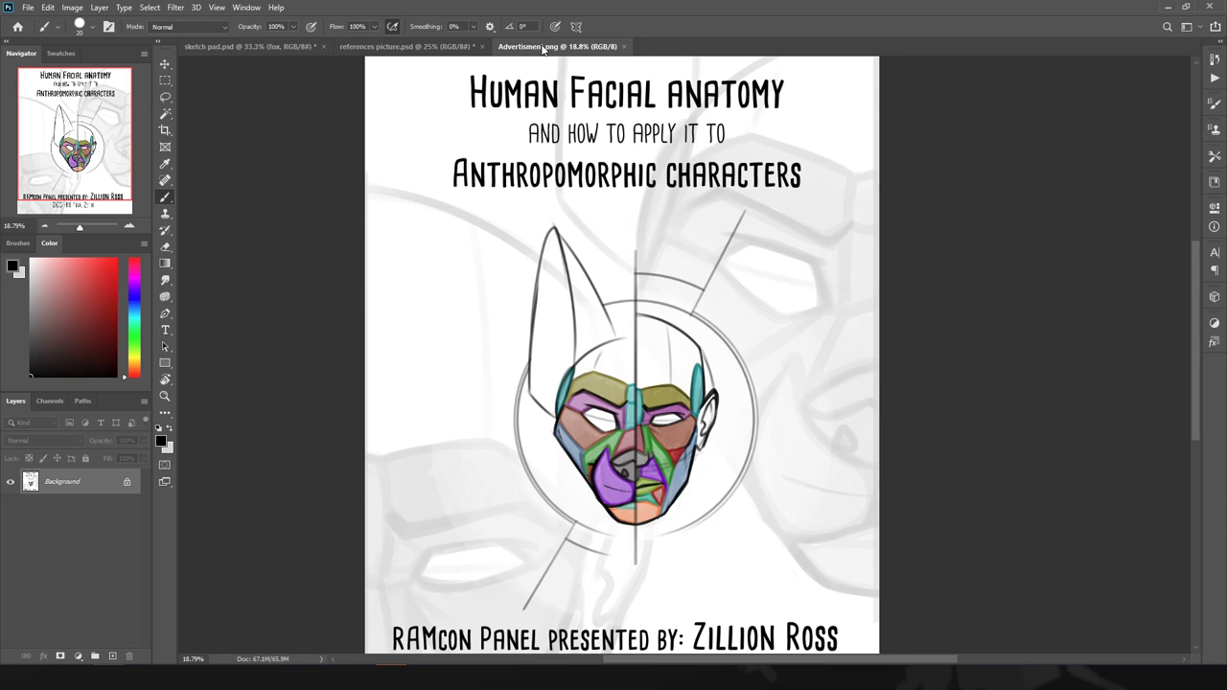
- Switch to sketch pad.psd, show the fox photo layer at 100% zoom to examine the face, and hide it again
{"action": "left_click", "coordinate": [212, 46]}
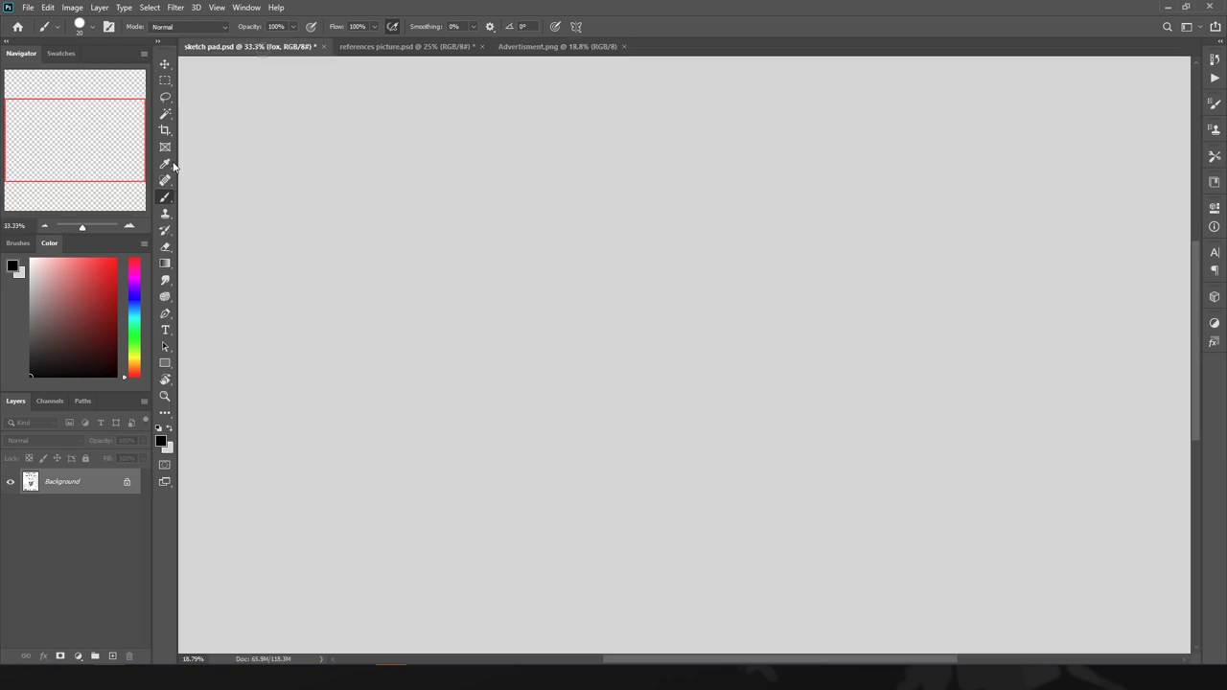
{"action": "left_click", "coordinate": [12, 497]}
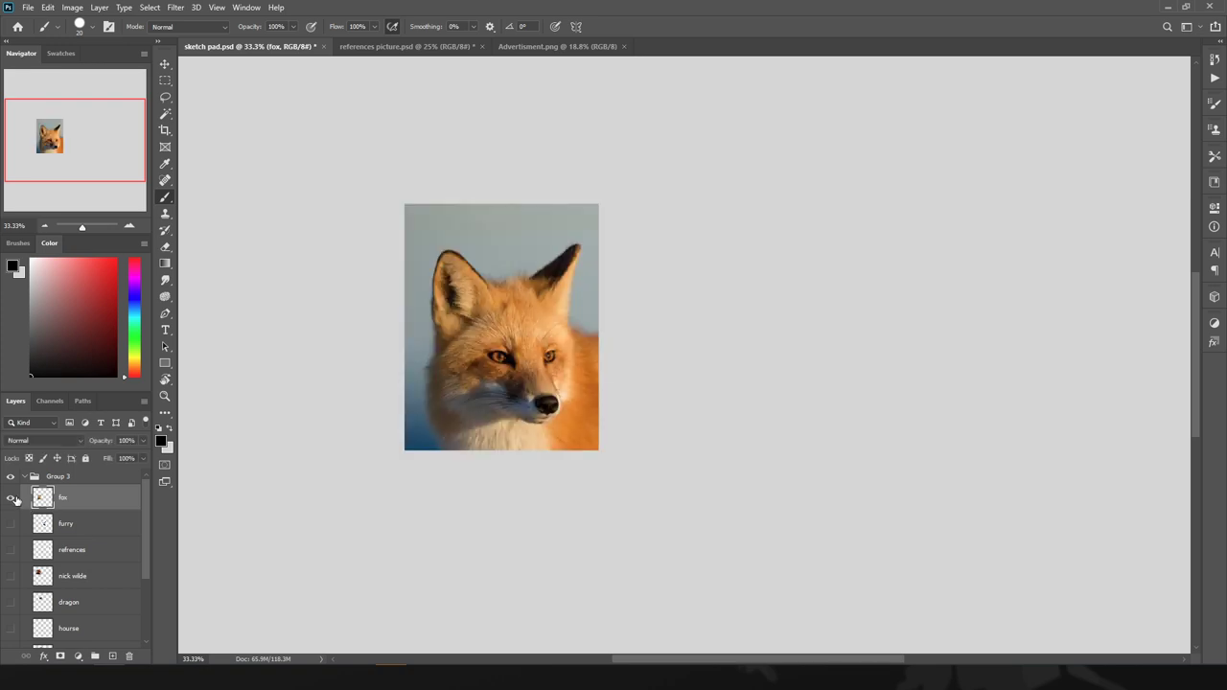
{"action": "left_click", "coordinate": [129, 225]}
{"action": "left_click", "coordinate": [130, 226]}
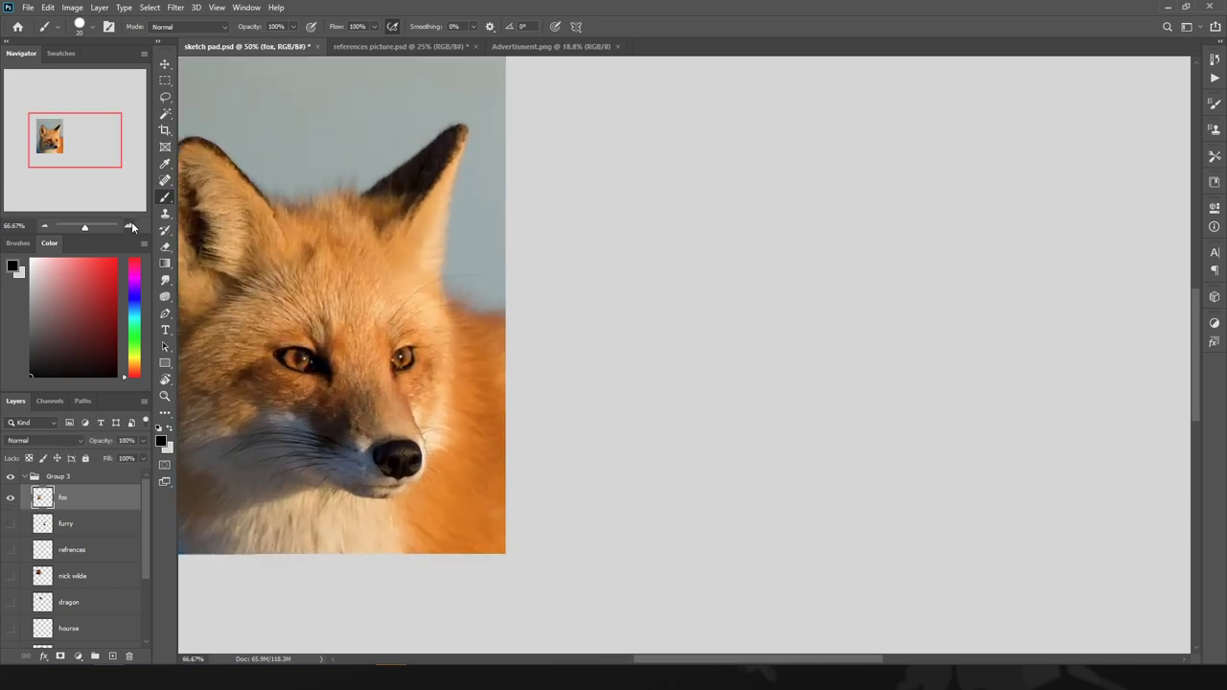
{"action": "left_click", "coordinate": [130, 225]}
{"action": "left_click_drag", "start_coordinate": [301, 453], "coordinate": [799, 465]}
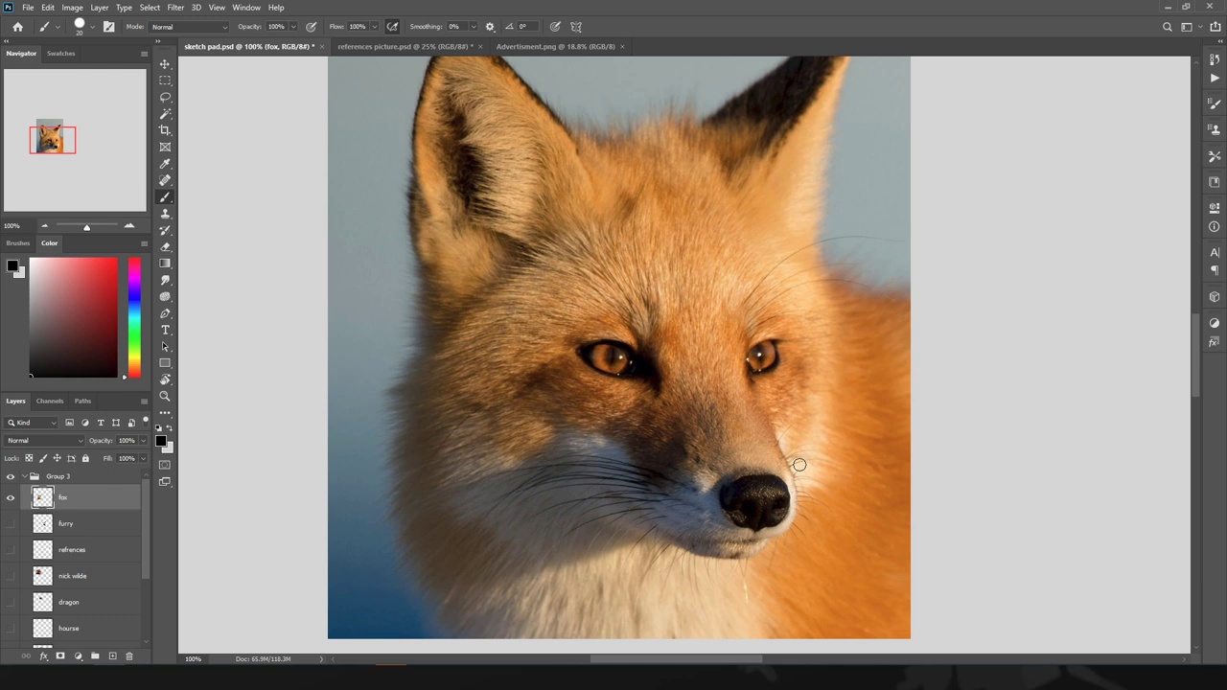
{"action": "left_click", "coordinate": [10, 496]}
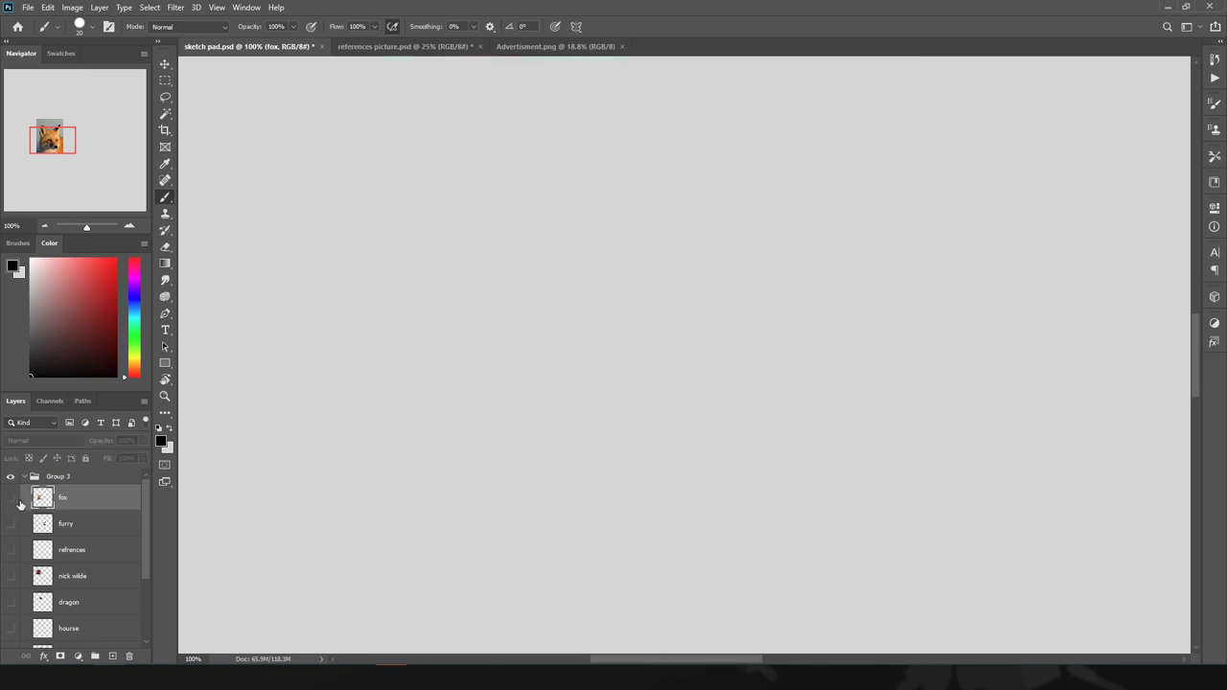
- Show the dog layer and examine the dog head muscle diagram
{"action": "left_click_drag", "start_coordinate": [146, 551], "coordinate": [145, 589]}
{"action": "left_click", "coordinate": [11, 616]}
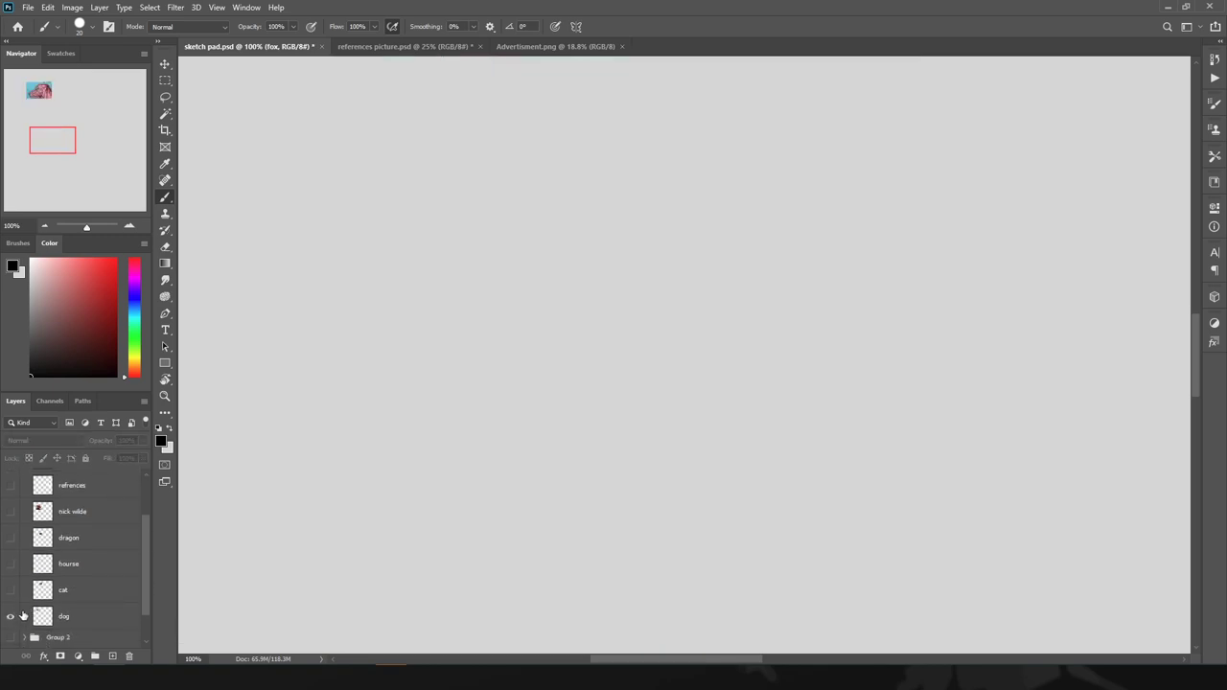
{"action": "left_click_drag", "start_coordinate": [45, 143], "coordinate": [33, 96]}
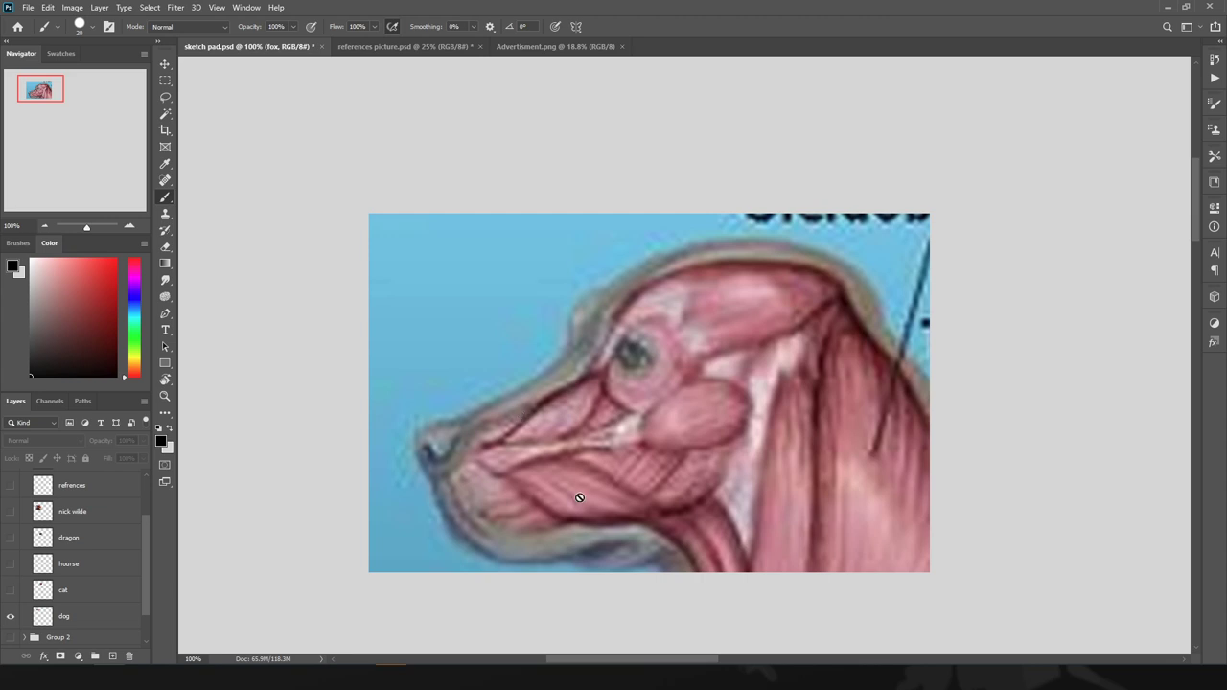
- Add a new empty layer above the fox layer in Group 3
{"action": "left_click", "coordinate": [52, 489]}
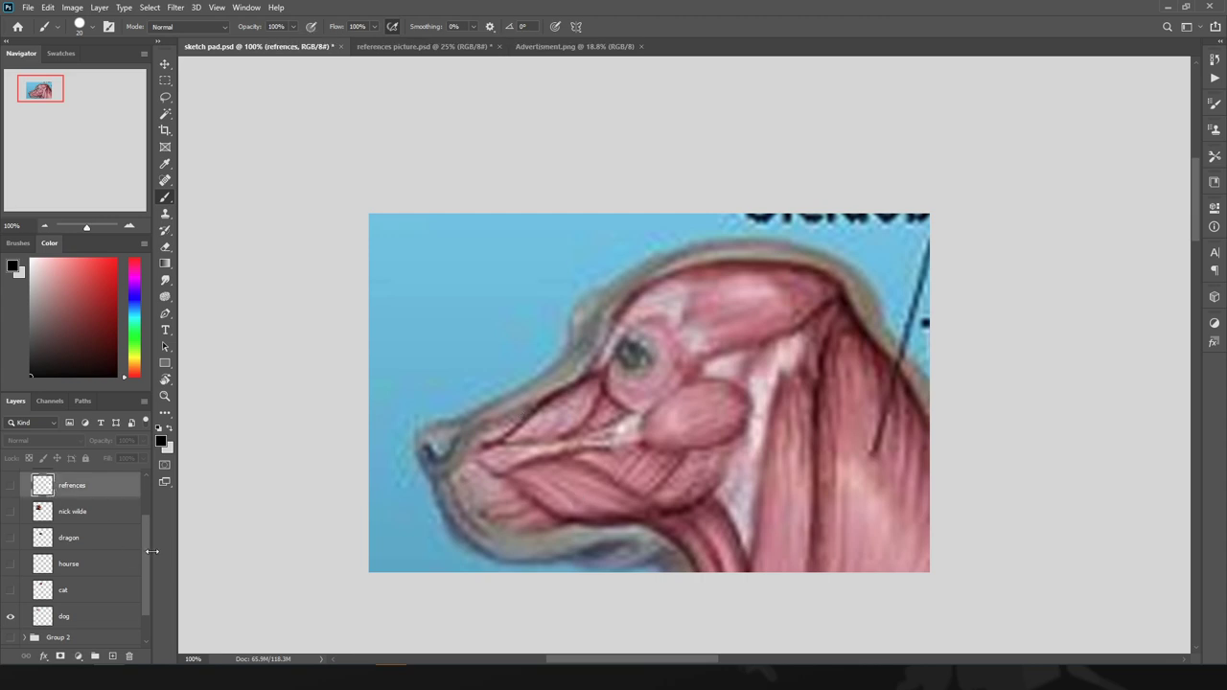
{"action": "left_click_drag", "start_coordinate": [145, 551], "coordinate": [138, 498]}
{"action": "left_click", "coordinate": [61, 497]}
{"action": "left_click", "coordinate": [112, 655]}
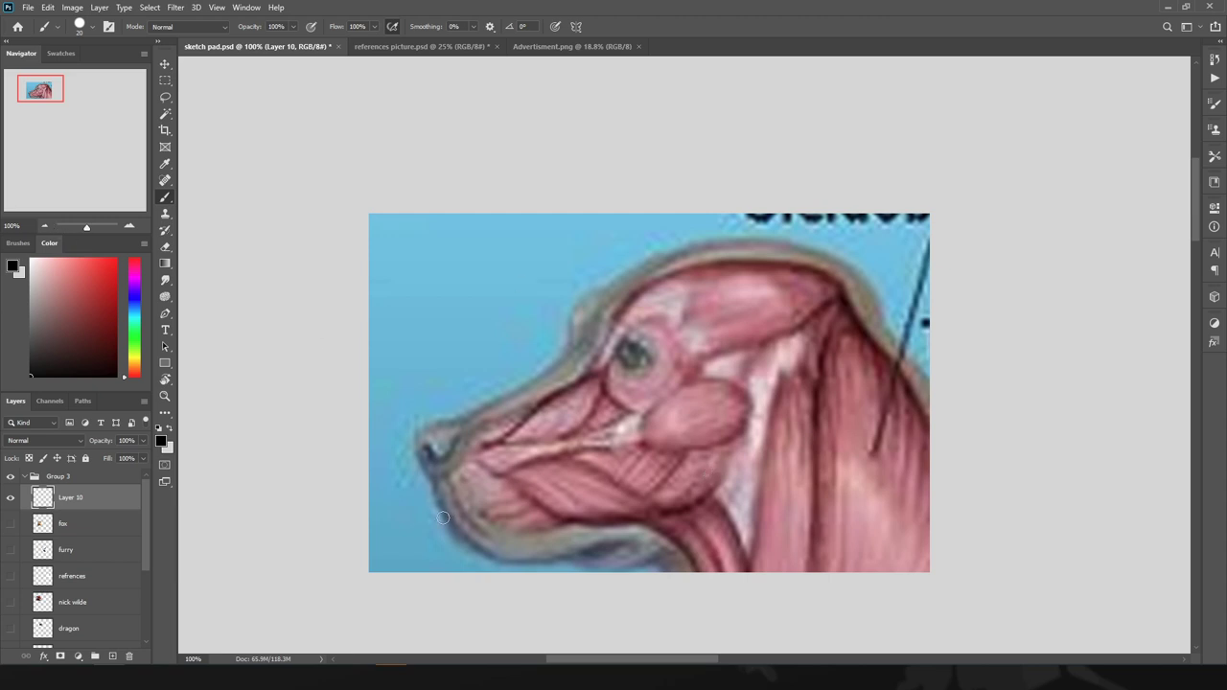
{"action": "scroll", "coordinate": [447, 519], "scroll_direction": "down", "scroll_amount": 3}
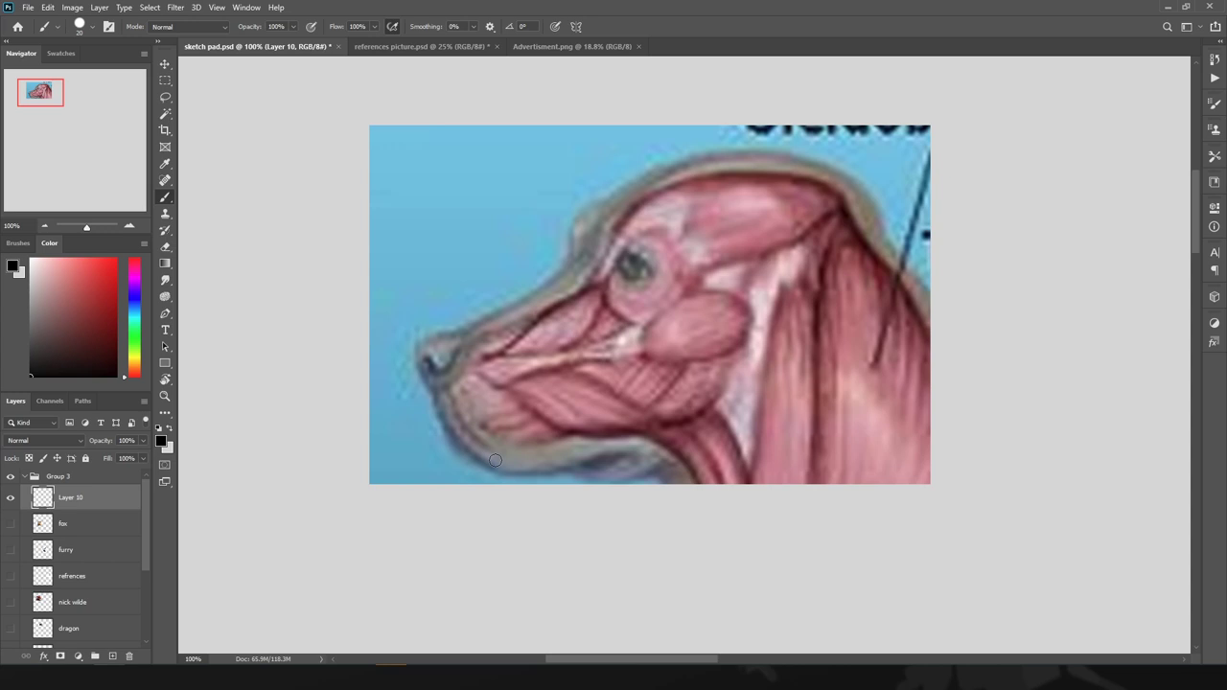
- Show the cat layer so the cat muscle diagram can be compared beside the dog diagram at 66.67% zoom
{"action": "left_click", "coordinate": [12, 628]}
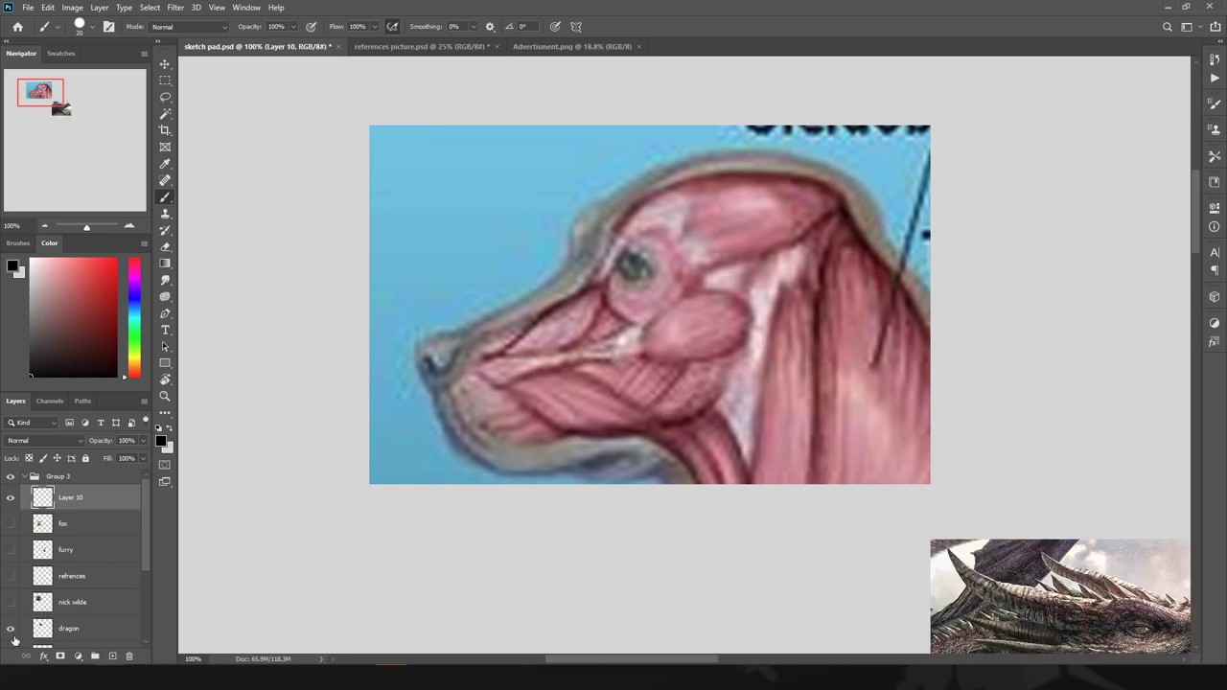
{"action": "left_click", "coordinate": [12, 628]}
{"action": "scroll", "coordinate": [146, 552], "scroll_direction": "down", "scroll_amount": 2}
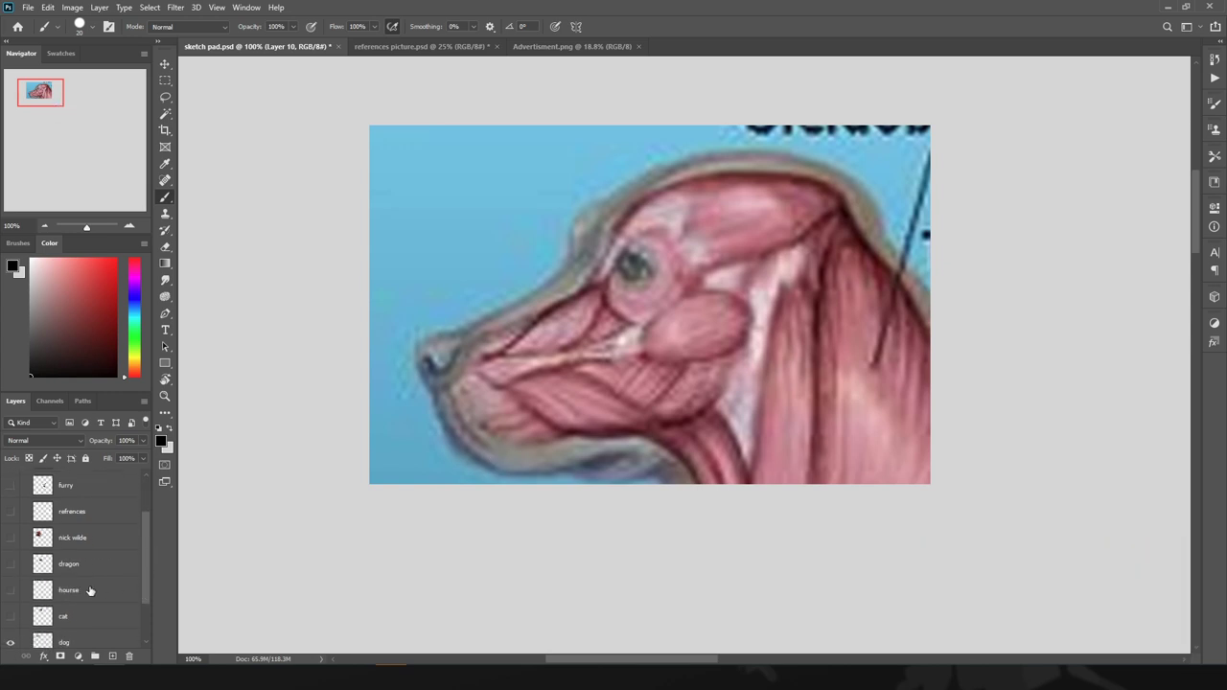
{"action": "left_click", "coordinate": [11, 615]}
{"action": "left_click", "coordinate": [45, 225]}
{"action": "left_click_drag", "start_coordinate": [502, 425], "coordinate": [279, 331]}
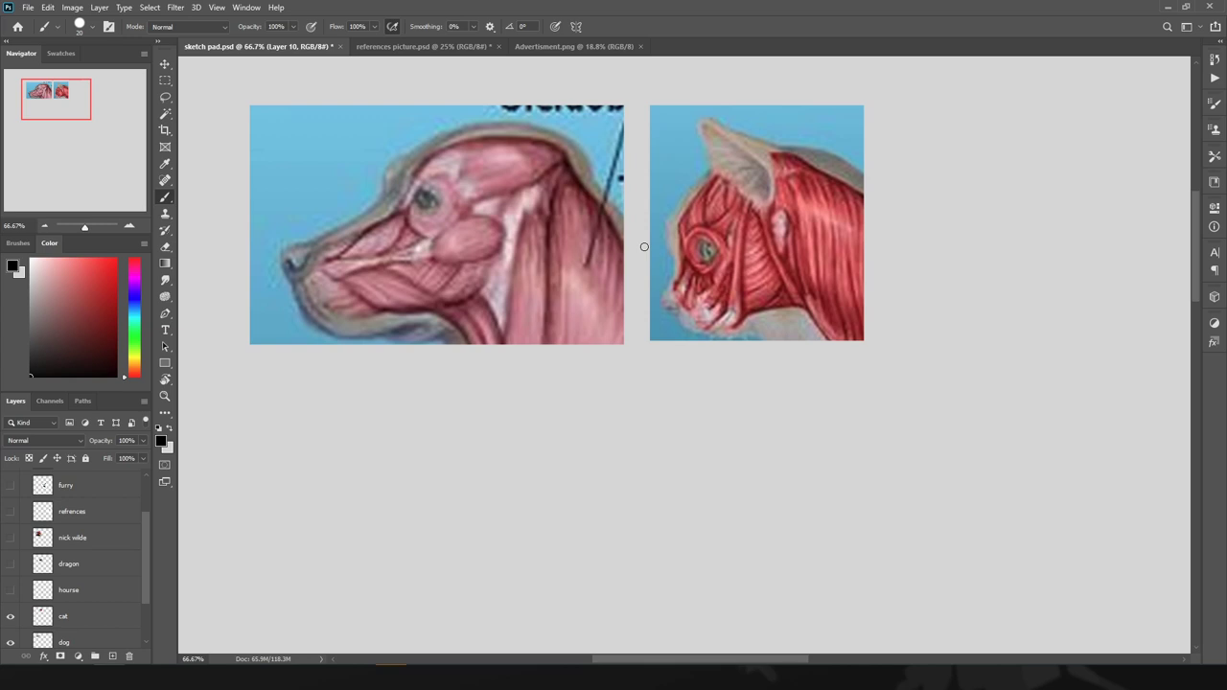
- Show the hourse and dragon layers beneath the dog and cat diagrams for comparison
{"action": "left_click", "coordinate": [11, 589]}
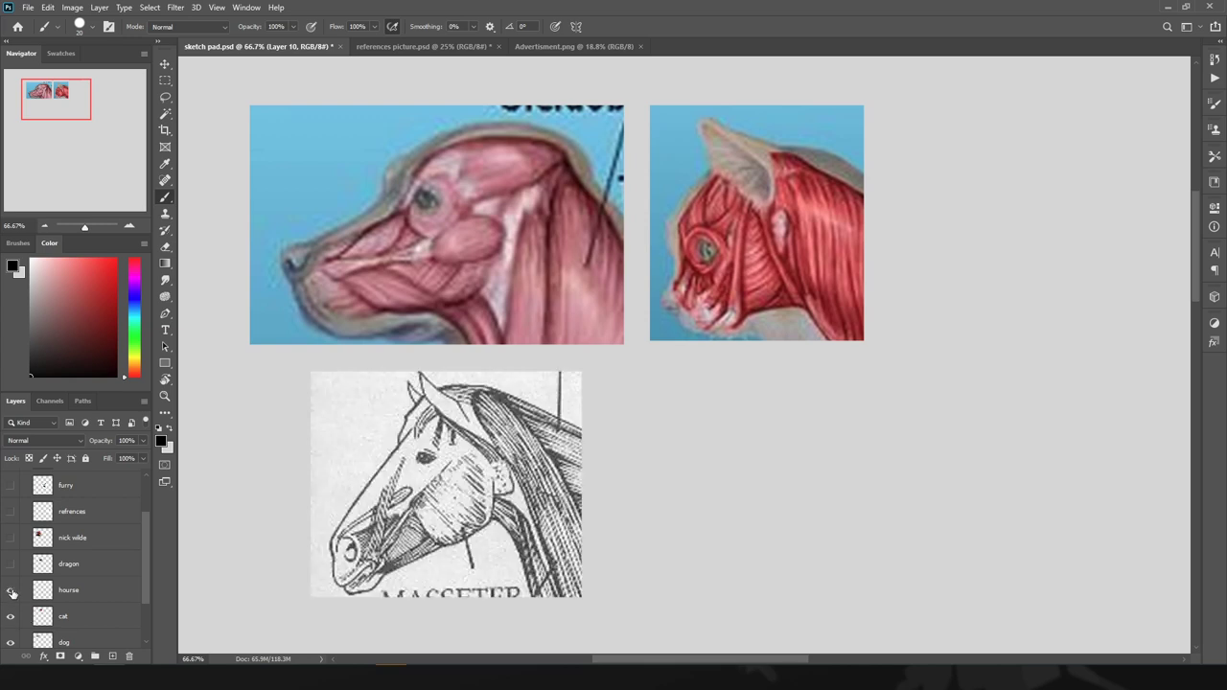
{"action": "left_click_drag", "start_coordinate": [300, 554], "coordinate": [282, 515]}
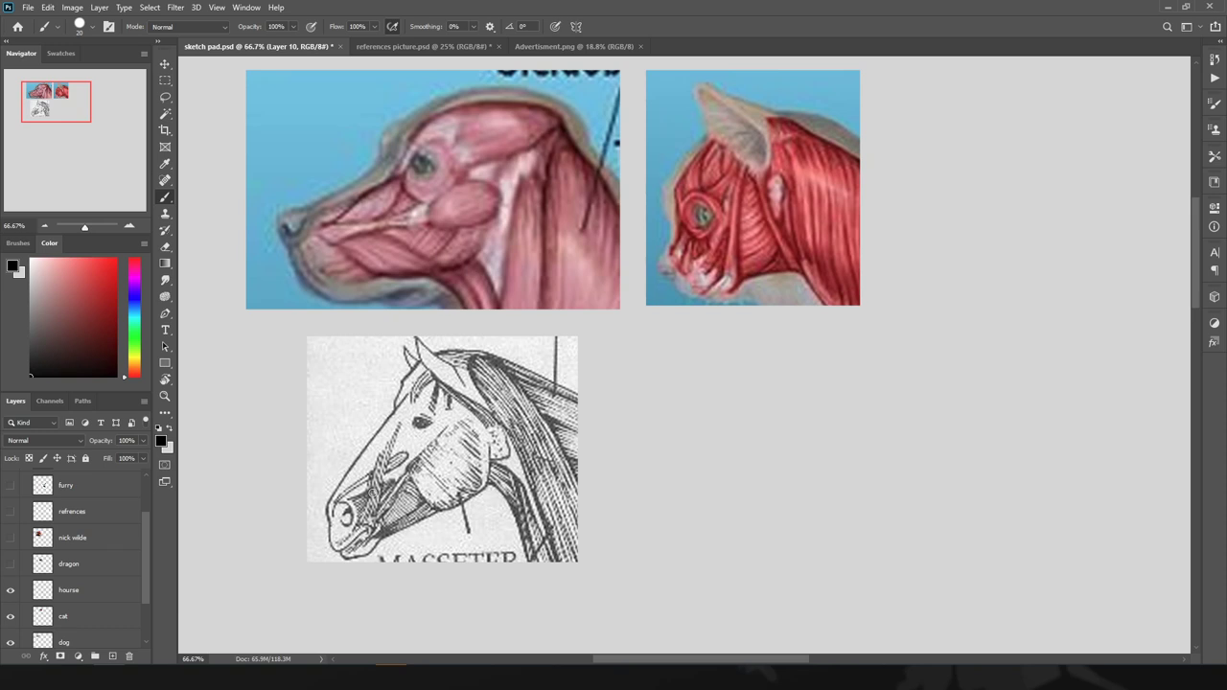
{"action": "left_click", "coordinate": [10, 565]}
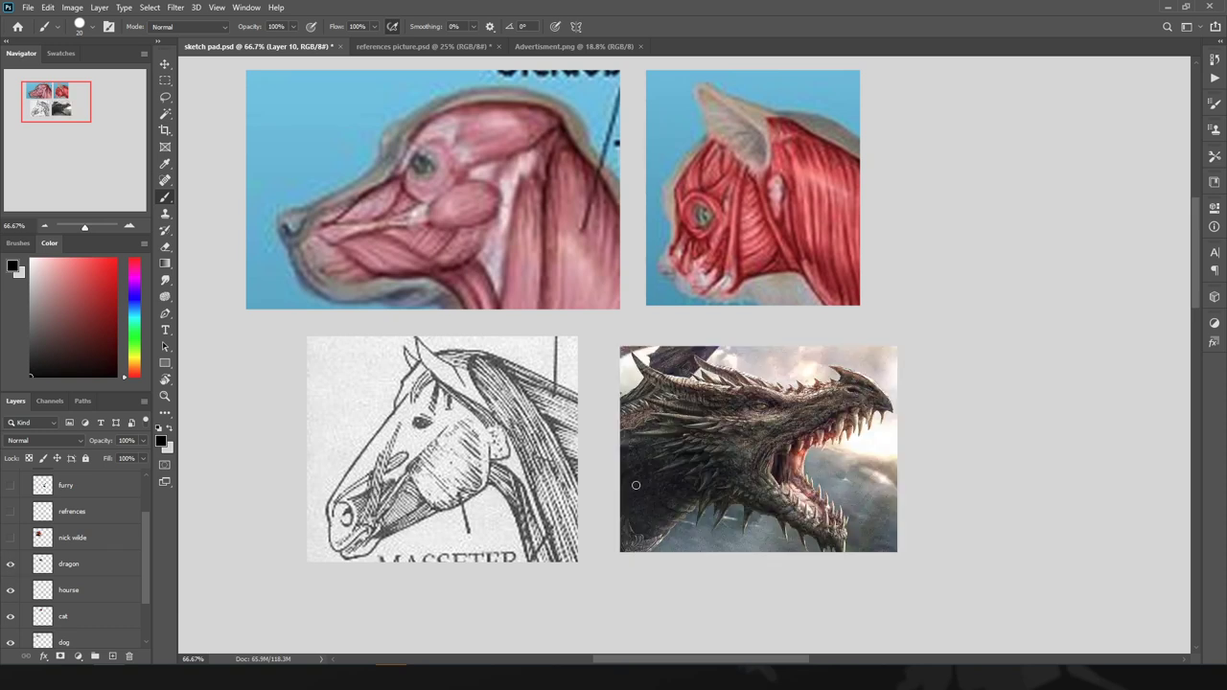
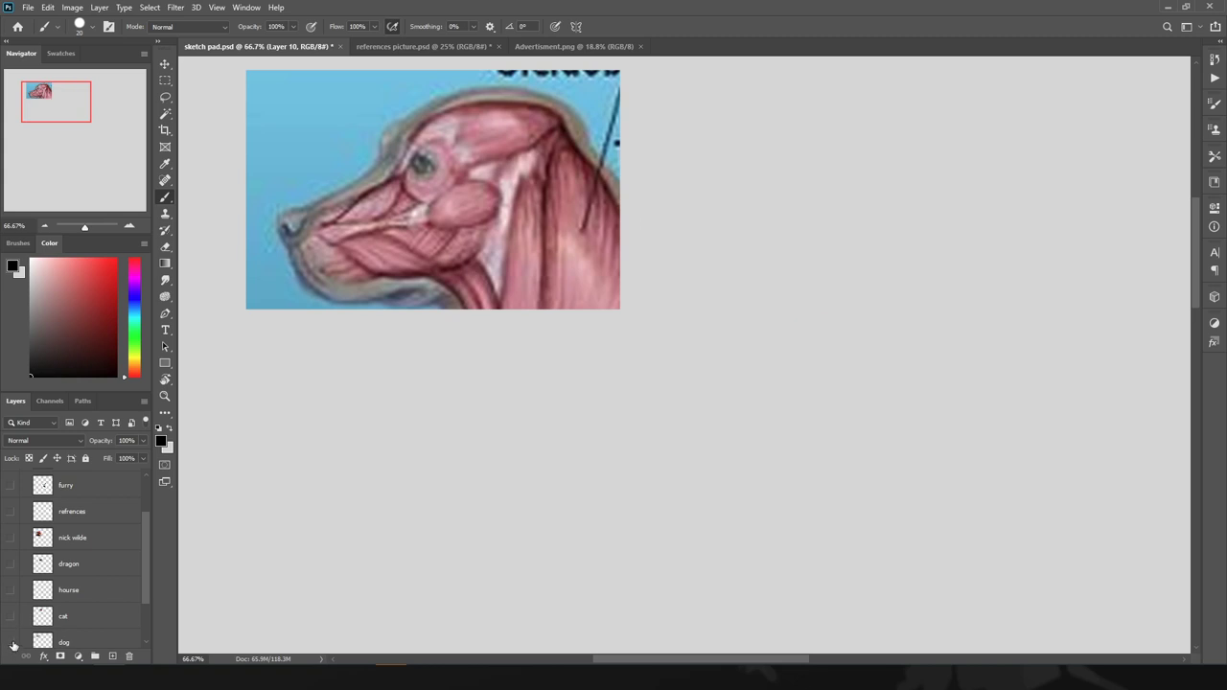
- Hide the animal reference layers and show the refrences layer instead
{"action": "left_click", "coordinate": [11, 642]}
{"action": "left_click", "coordinate": [11, 538]}
{"action": "left_click", "coordinate": [12, 538]}
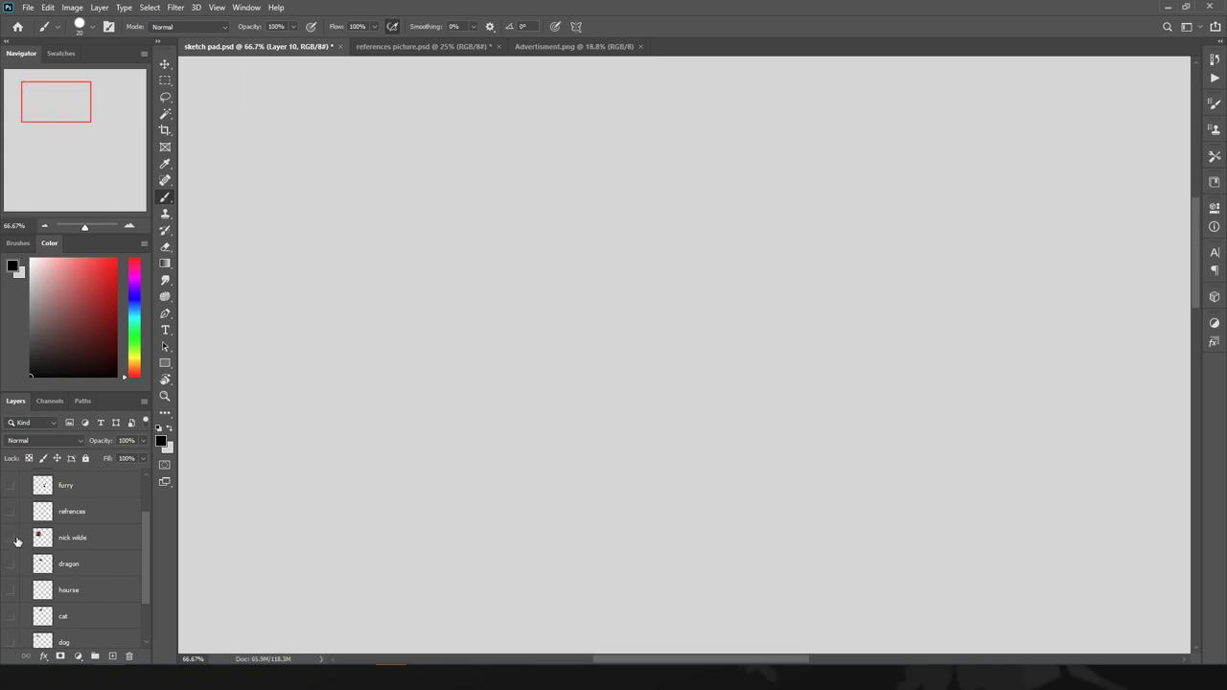
{"action": "left_click", "coordinate": [11, 512]}
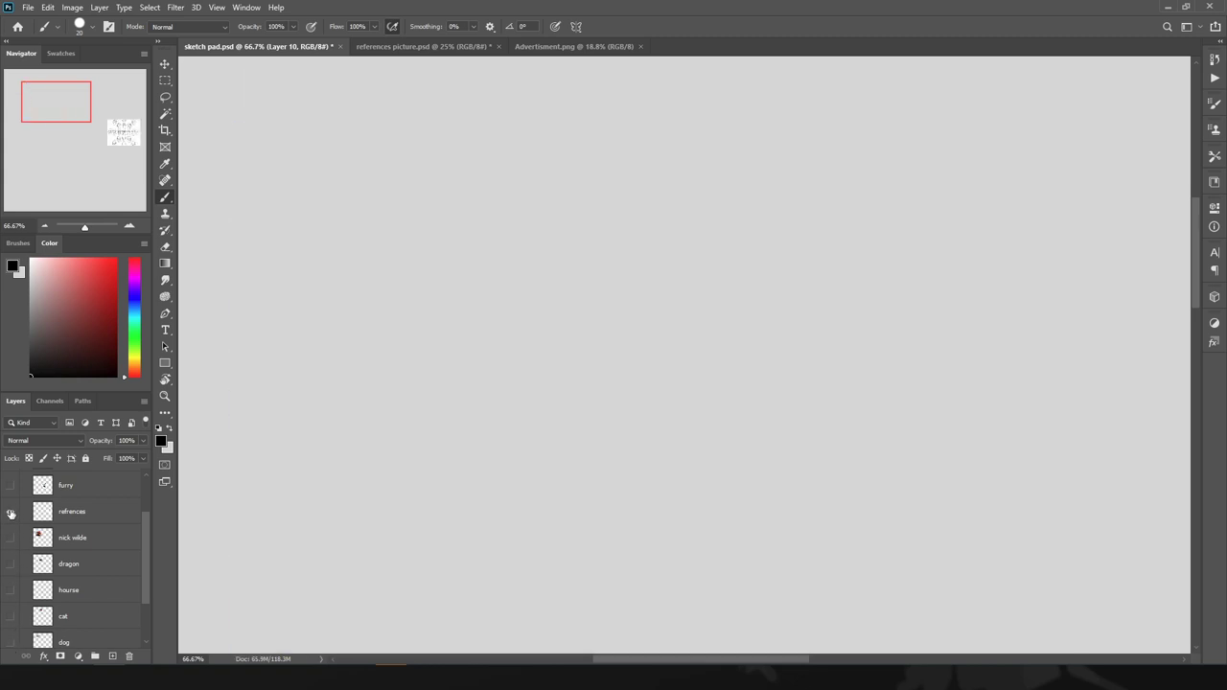
- Draw a large outlined question mark with a small oval dot on a blank area of Layer 10
{"action": "left_click_drag", "start_coordinate": [60, 91], "coordinate": [62, 130]}
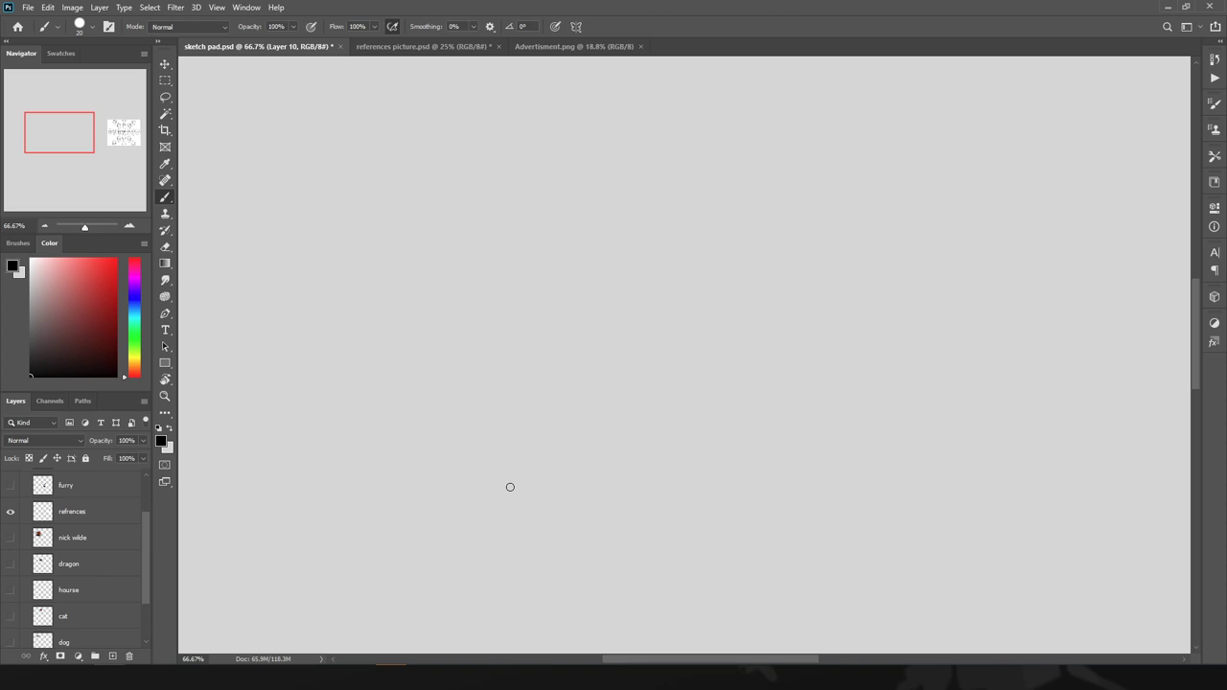
{"action": "left_click_drag", "start_coordinate": [499, 533], "coordinate": [485, 508]}
{"action": "mouse_move", "coordinate": [524, 439]}
{"action": "left_mouse_down"}
{"action": "mouse_move", "coordinate": [539, 309]}
{"action": "mouse_move", "coordinate": [456, 134]}
{"action": "mouse_move", "coordinate": [430, 194]}
{"action": "mouse_move", "coordinate": [568, 196]}
{"action": "mouse_move", "coordinate": [424, 345]}
{"action": "mouse_move", "coordinate": [487, 419]}
{"action": "mouse_move", "coordinate": [528, 435]}
{"action": "mouse_move", "coordinate": [485, 440]}
{"action": "mouse_move", "coordinate": [434, 336]}
{"action": "mouse_move", "coordinate": [569, 175]}
{"action": "mouse_move", "coordinate": [539, 162]}
{"action": "left_mouse_up"}
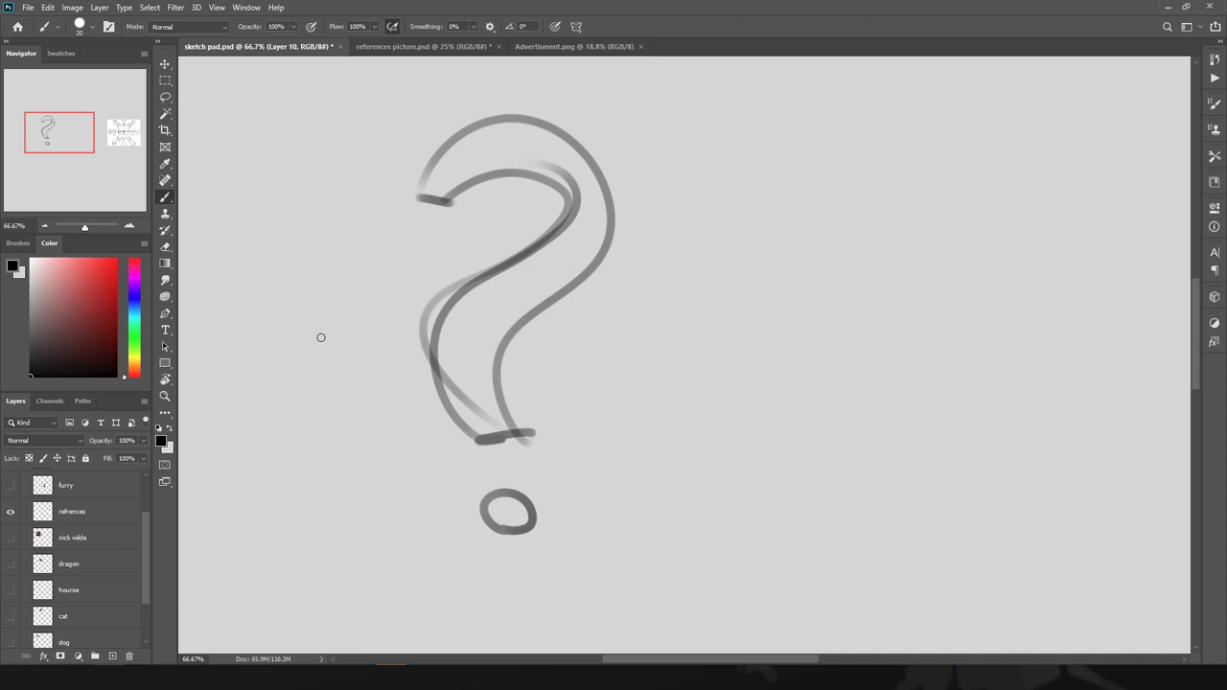
- Undo all the question mark strokes
{"action": "key", "text": "ctrl+z"}
{"action": "key", "text": "ctrl+z"}
{"action": "key", "text": "ctrl+z"}
{"action": "key", "text": "ctrl+z"}
{"action": "key", "text": "ctrl+z"}
{"action": "key", "text": "ctrl+z"}
{"action": "key", "text": "ctrl+z"}
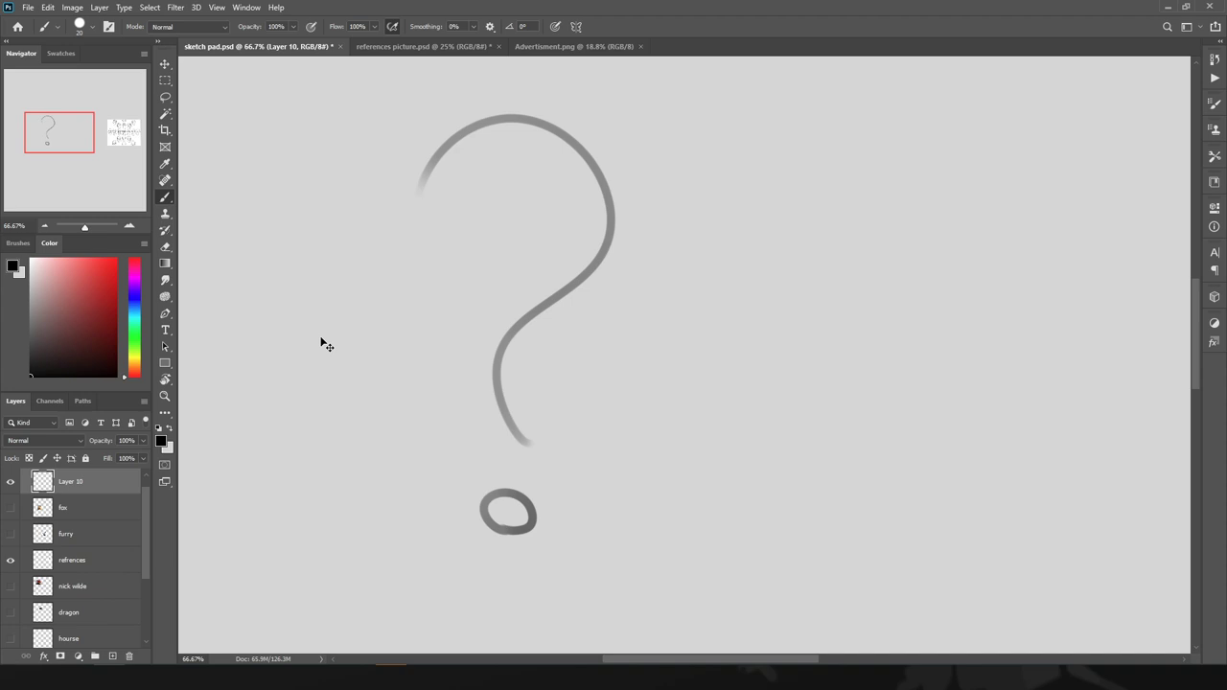
{"action": "key", "text": "ctrl+z"}
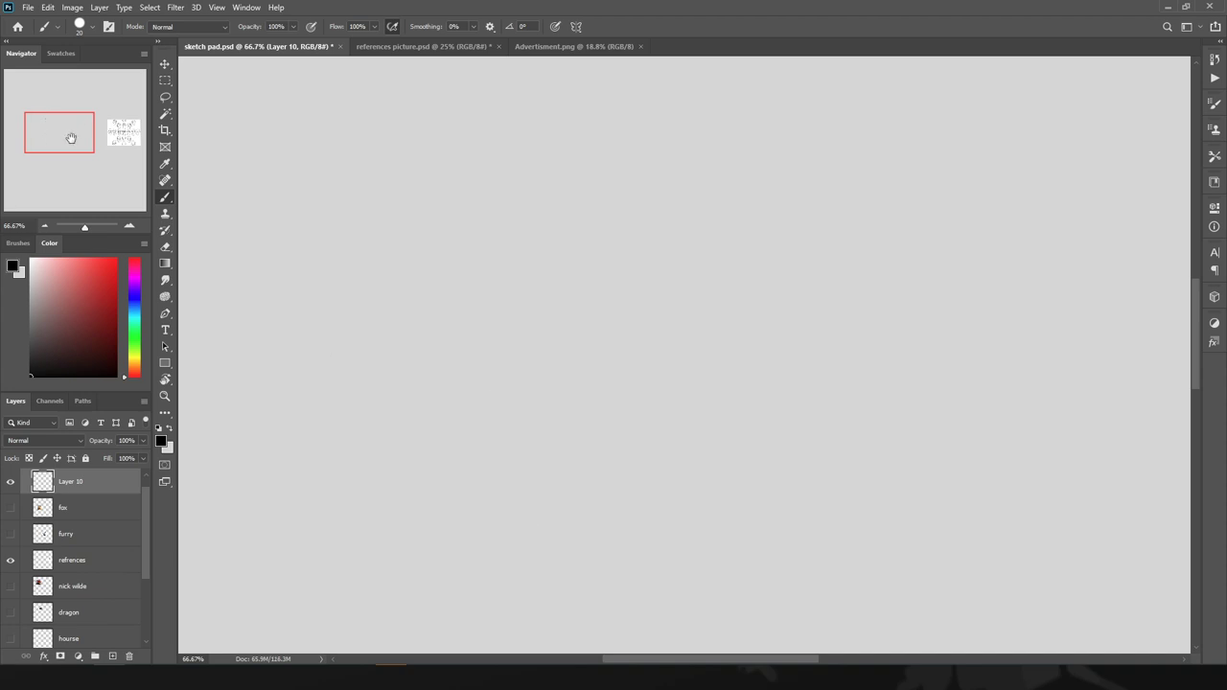
- Add the text ANTHROPOMORPHIC beside the head-angle reference sheet, with the text box widened to fit the word on one line
{"action": "left_click_drag", "start_coordinate": [66, 137], "coordinate": [134, 135]}
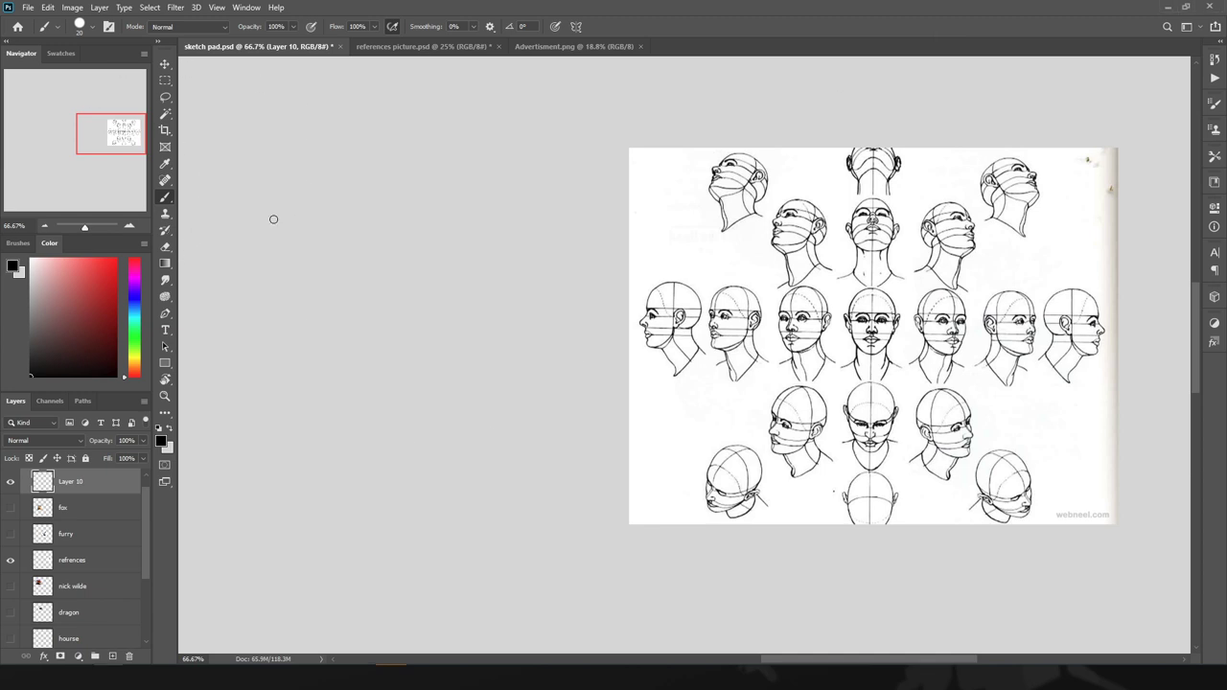
{"action": "key", "text": "ctrl+t"}
{"action": "key", "text": "Return"}
{"action": "key", "text": "t"}
{"action": "mouse_move", "coordinate": [222, 175]}
{"action": "left_mouse_down"}
{"action": "mouse_move", "coordinate": [493, 329]}
{"action": "mouse_move", "coordinate": [476, 314]}
{"action": "left_mouse_up"}
{"action": "type", "text": "ANTHROPOMORPHIC"}
{"action": "left_click_drag", "start_coordinate": [477, 244], "coordinate": [750, 244]}
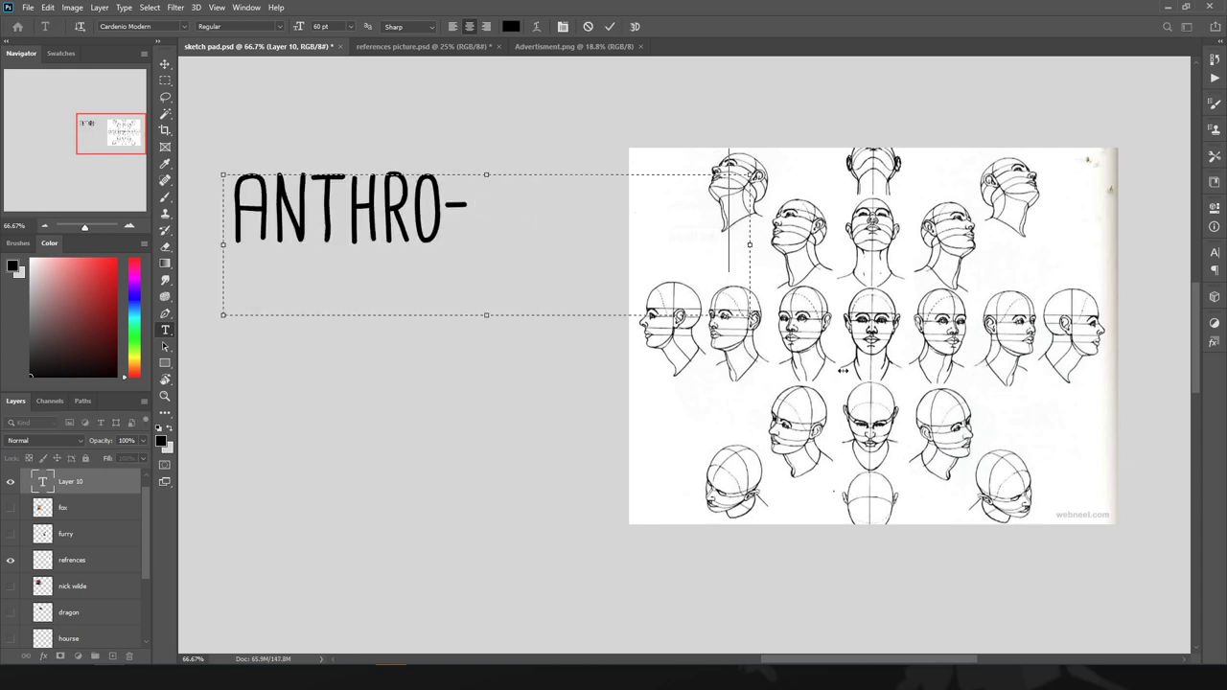
{"action": "left_click_drag", "start_coordinate": [473, 375], "coordinate": [362, 362]}
{"action": "key", "text": "ctrl+minus"}
{"action": "left_click_drag", "start_coordinate": [348, 436], "coordinate": [320, 438]}
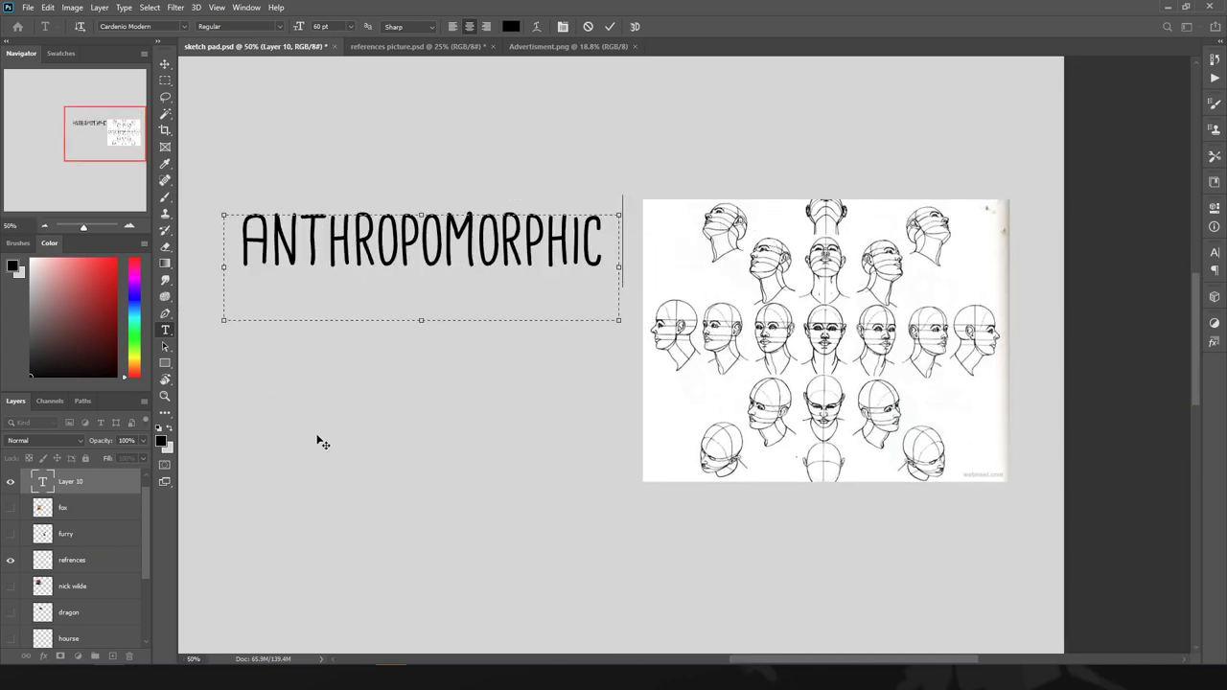
{"action": "left_click", "coordinate": [610, 28]}
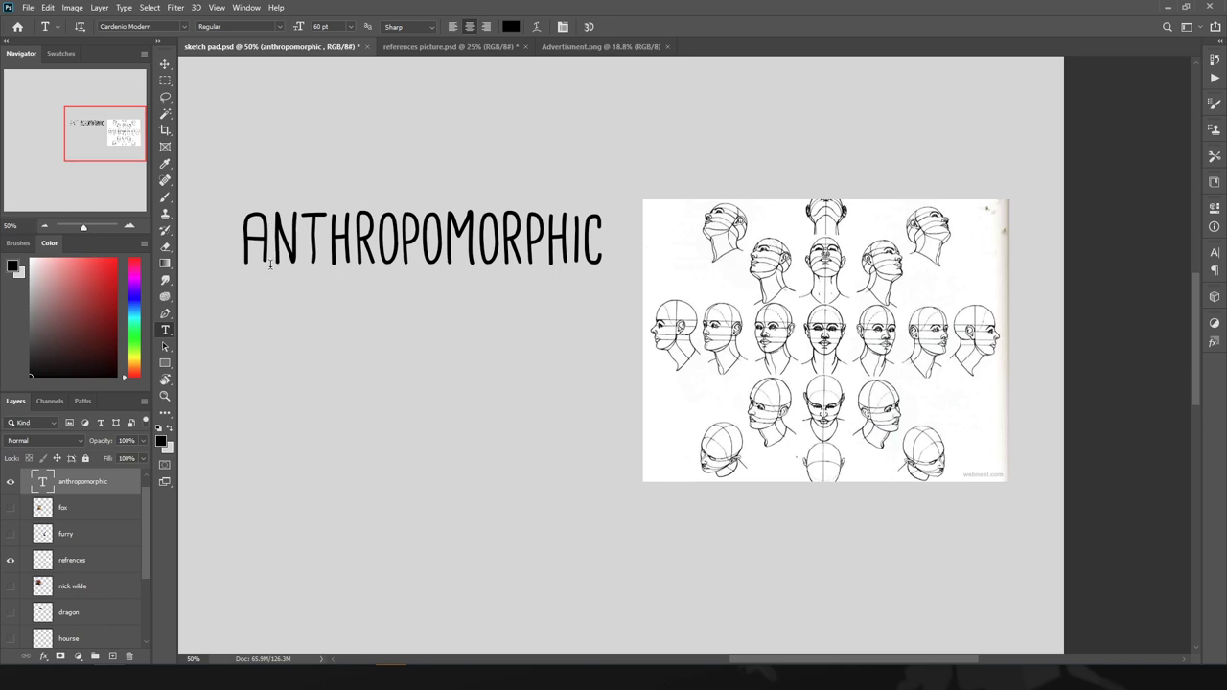
- Add a new layer and draw a long curved underline from beneath the ANTHROPOMORPHIC text to the reference heads
{"action": "key", "text": "b"}
{"action": "left_click", "coordinate": [112, 656]}
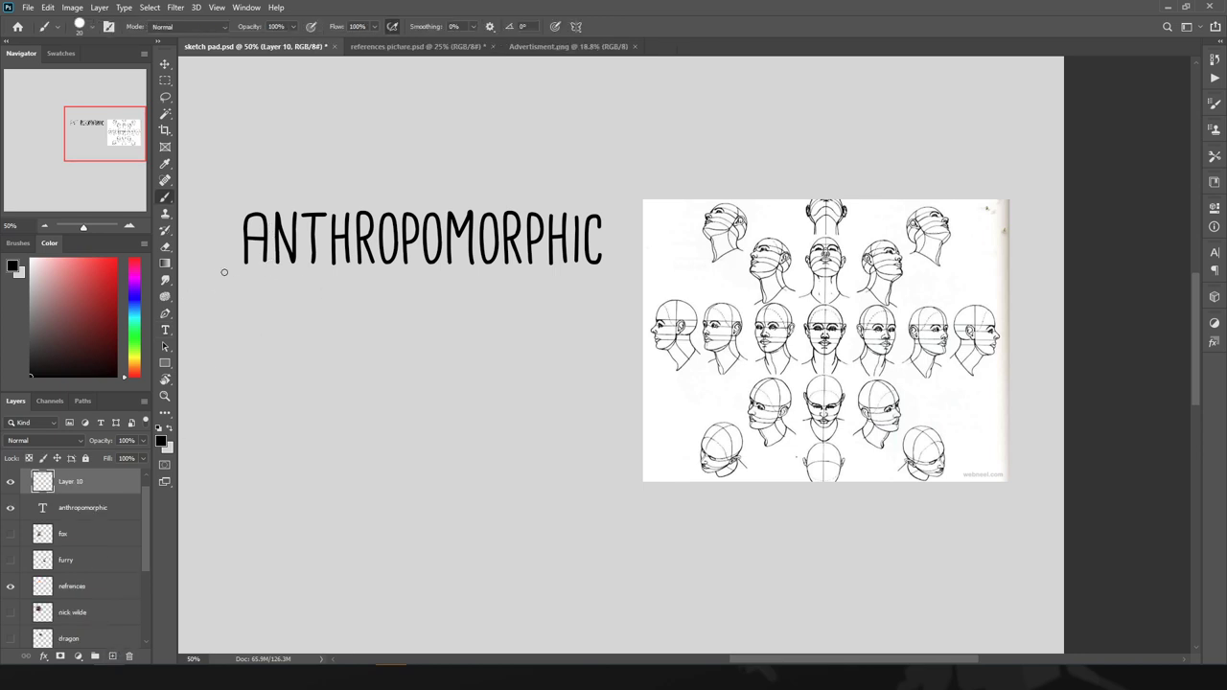
{"action": "left_click_drag", "start_coordinate": [248, 280], "coordinate": [487, 281]}
{"action": "left_click_drag", "start_coordinate": [650, 296], "coordinate": [667, 303]}
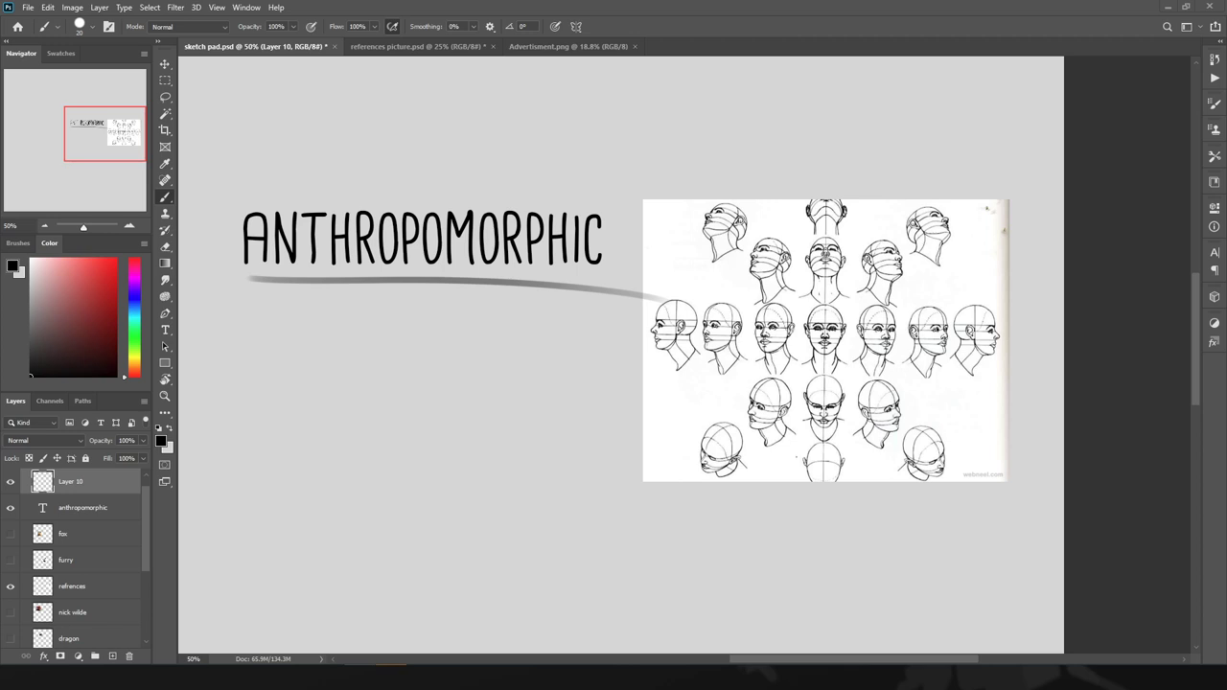
- Delete the underline layer and the anthropomorphic text layer
{"action": "left_click", "coordinate": [11, 508]}
{"action": "left_click", "coordinate": [12, 484]}
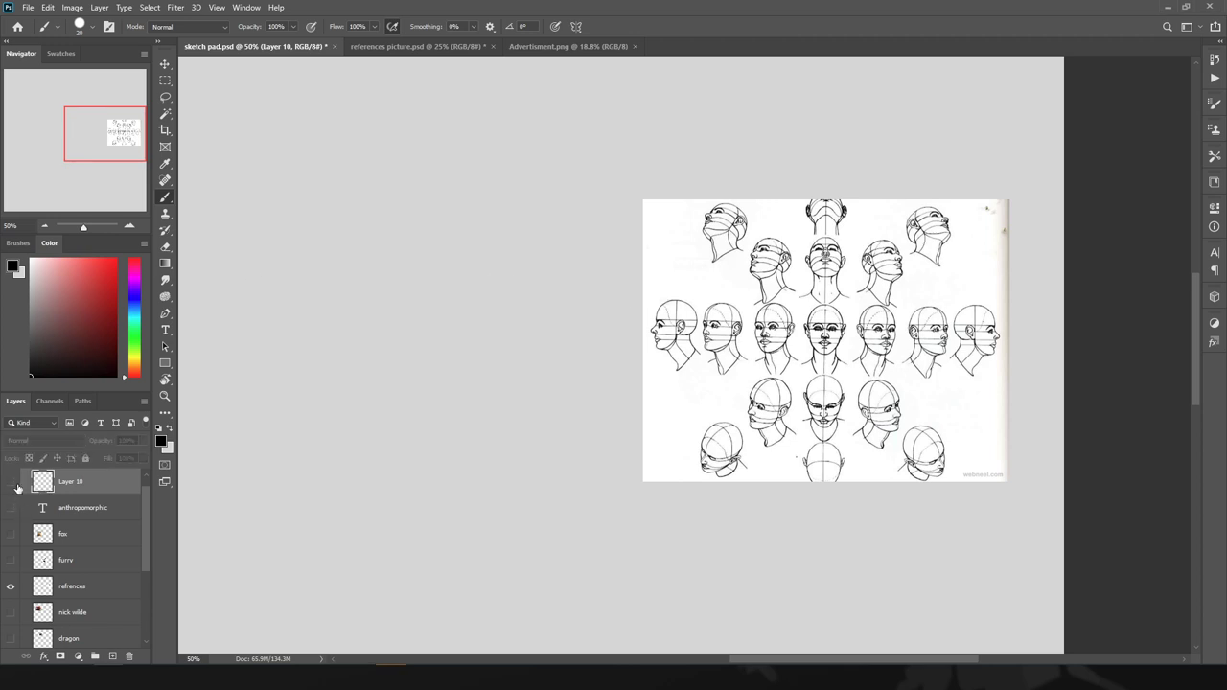
{"action": "left_click", "coordinate": [12, 483]}
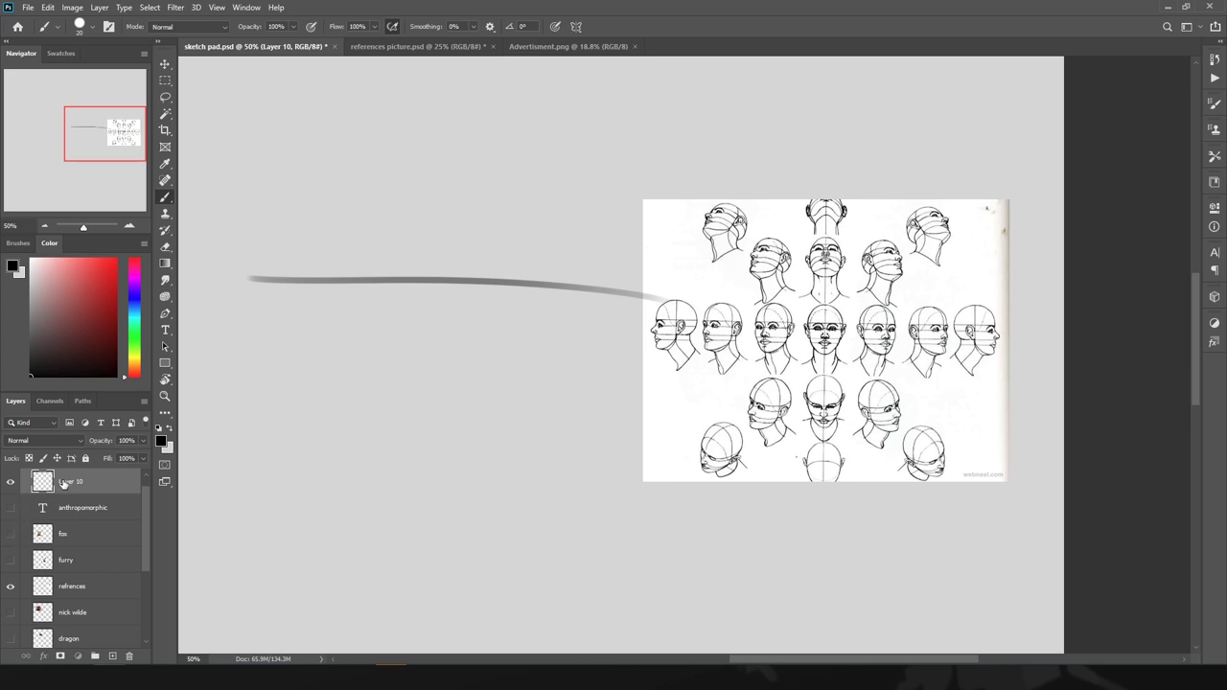
{"action": "key", "text": "Delete"}
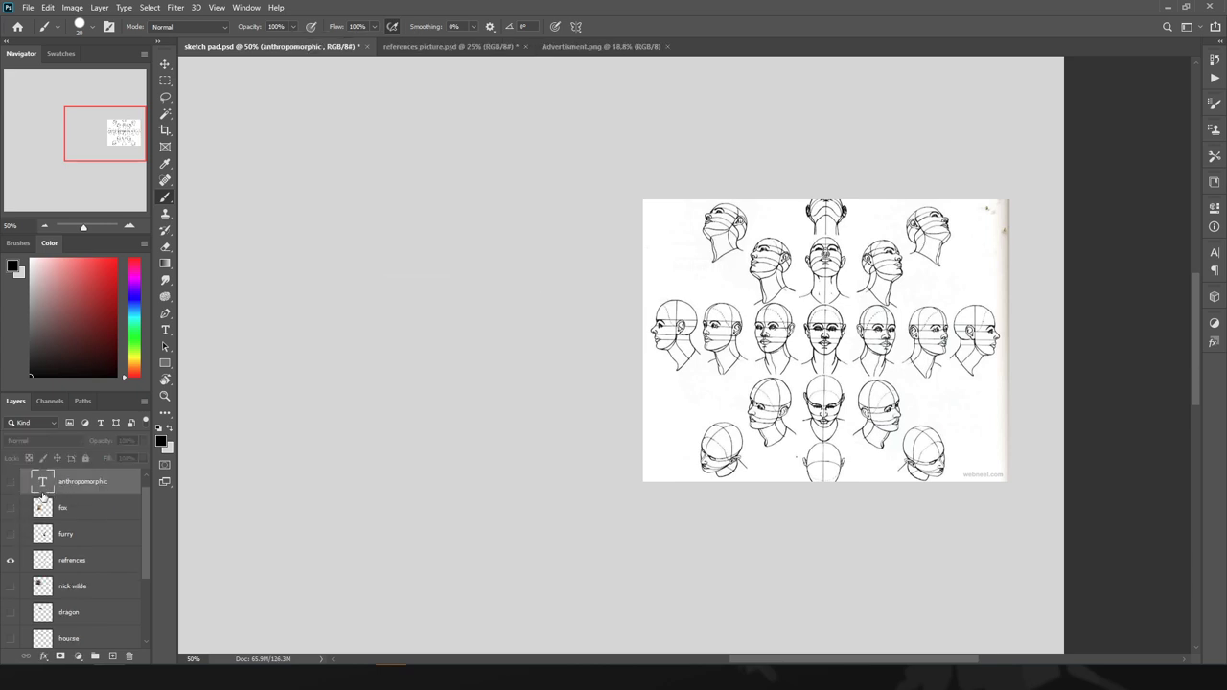
{"action": "key", "text": "Delete"}
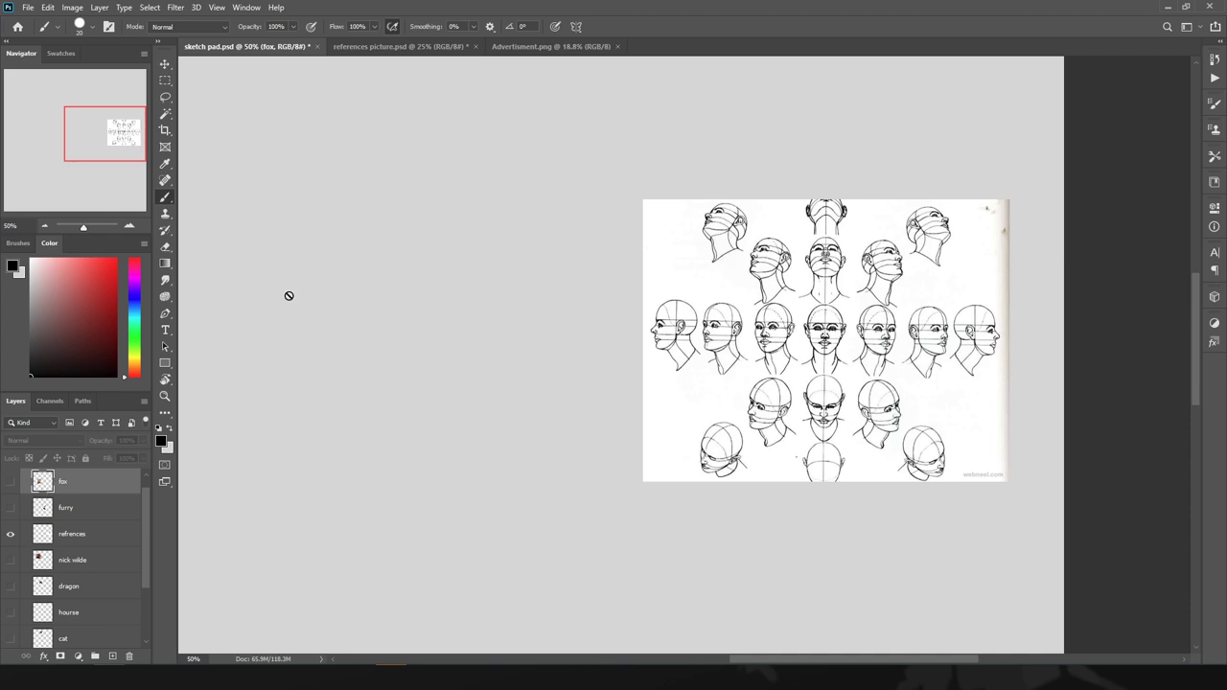
- Hide the refrences layer and show Group 2 with the side and front canine head sketches
{"action": "left_click", "coordinate": [11, 535]}
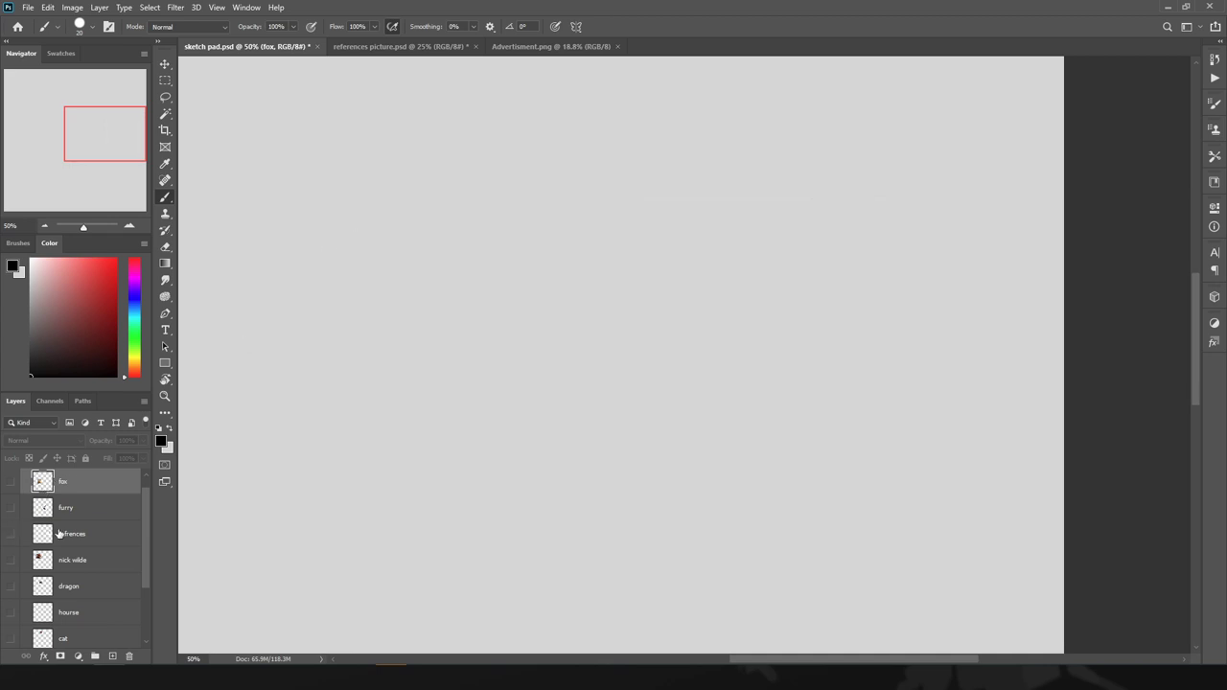
{"action": "scroll", "coordinate": [145, 507], "scroll_direction": "down", "scroll_amount": 3}
{"action": "left_click", "coordinate": [10, 597]}
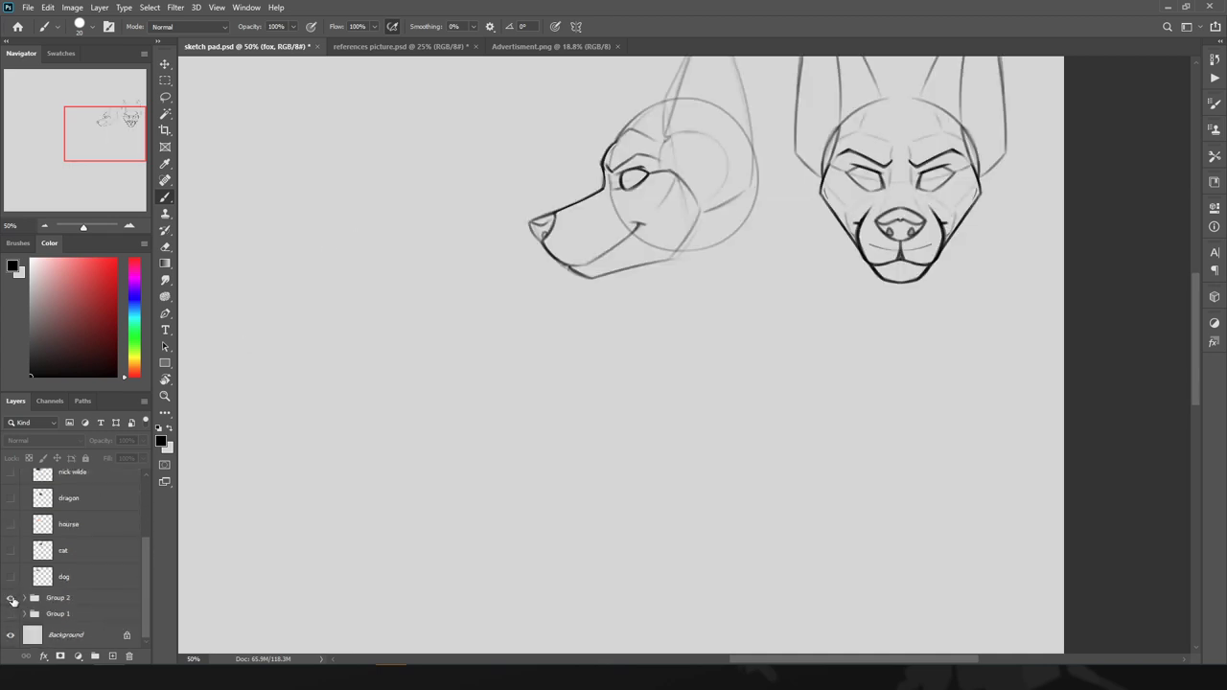
- Hide Group 2 with the canine head sketches and show Group 1 with the side and front human heads
{"action": "left_click_drag", "start_coordinate": [110, 159], "coordinate": [101, 128]}
{"action": "left_click_drag", "start_coordinate": [790, 497], "coordinate": [696, 464]}
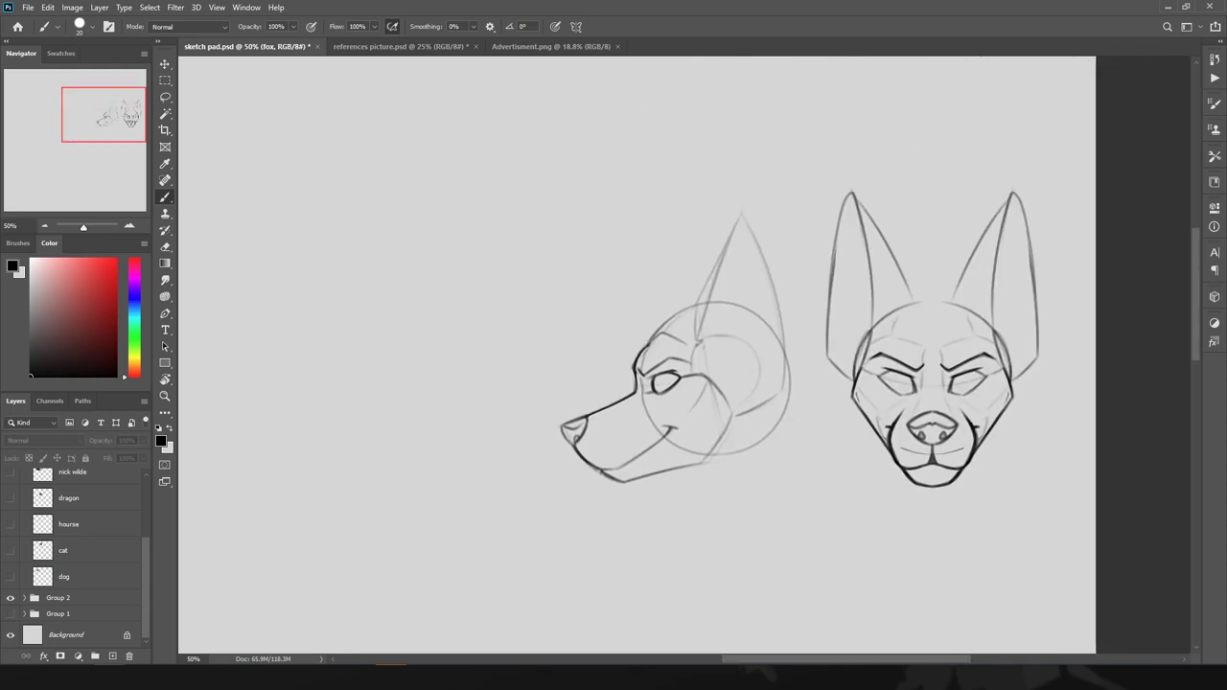
{"action": "left_click", "coordinate": [130, 226]}
{"action": "scroll", "coordinate": [579, 437], "scroll_direction": "up", "scroll_amount": 1}
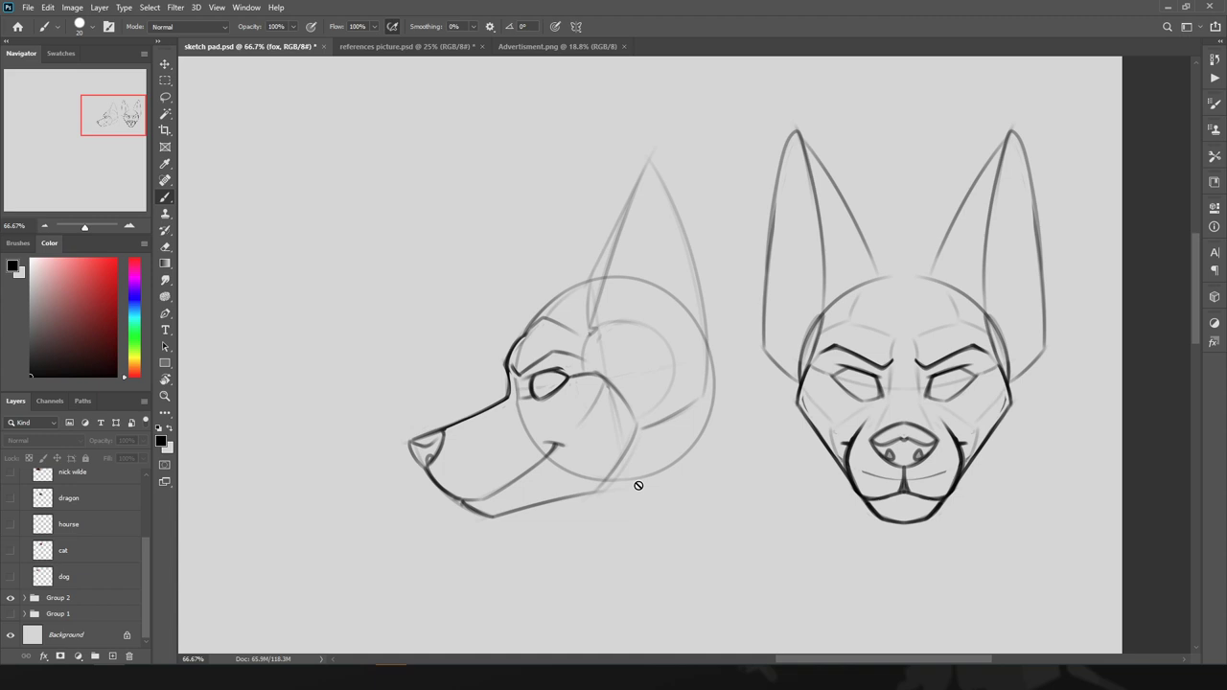
{"action": "left_click", "coordinate": [11, 598]}
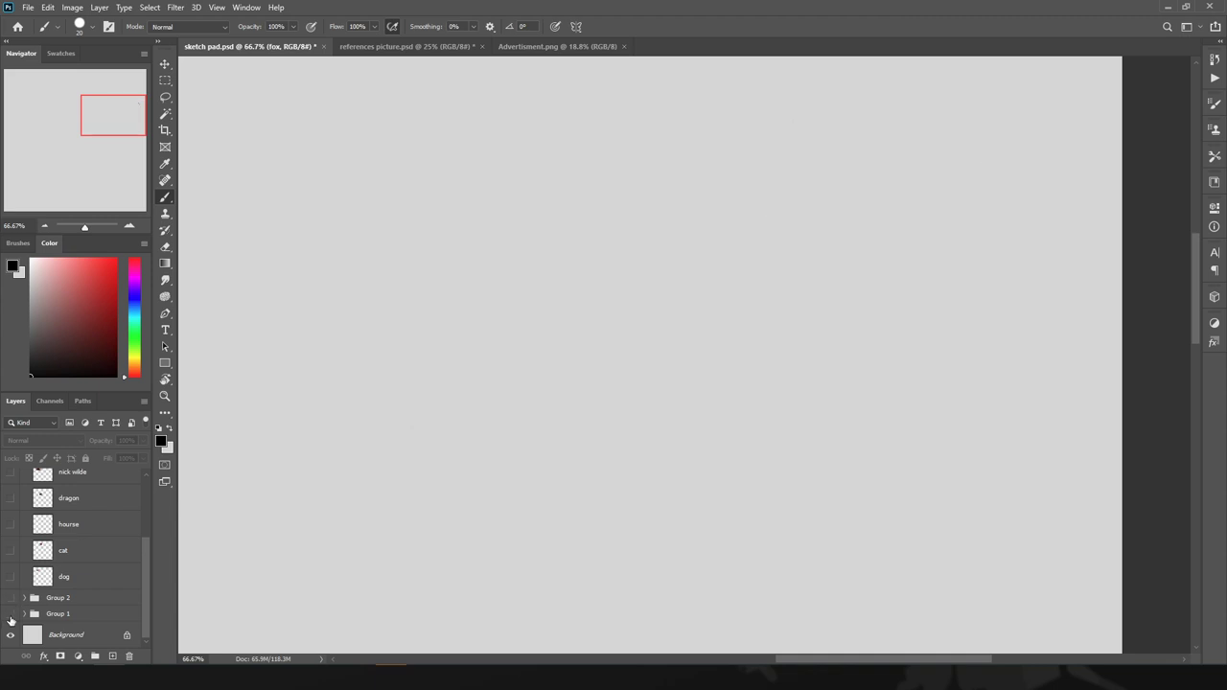
{"action": "left_click", "coordinate": [9, 613]}
{"action": "left_click_drag", "start_coordinate": [107, 102], "coordinate": [112, 75]}
{"action": "left_click_drag", "start_coordinate": [509, 411], "coordinate": [503, 409]}
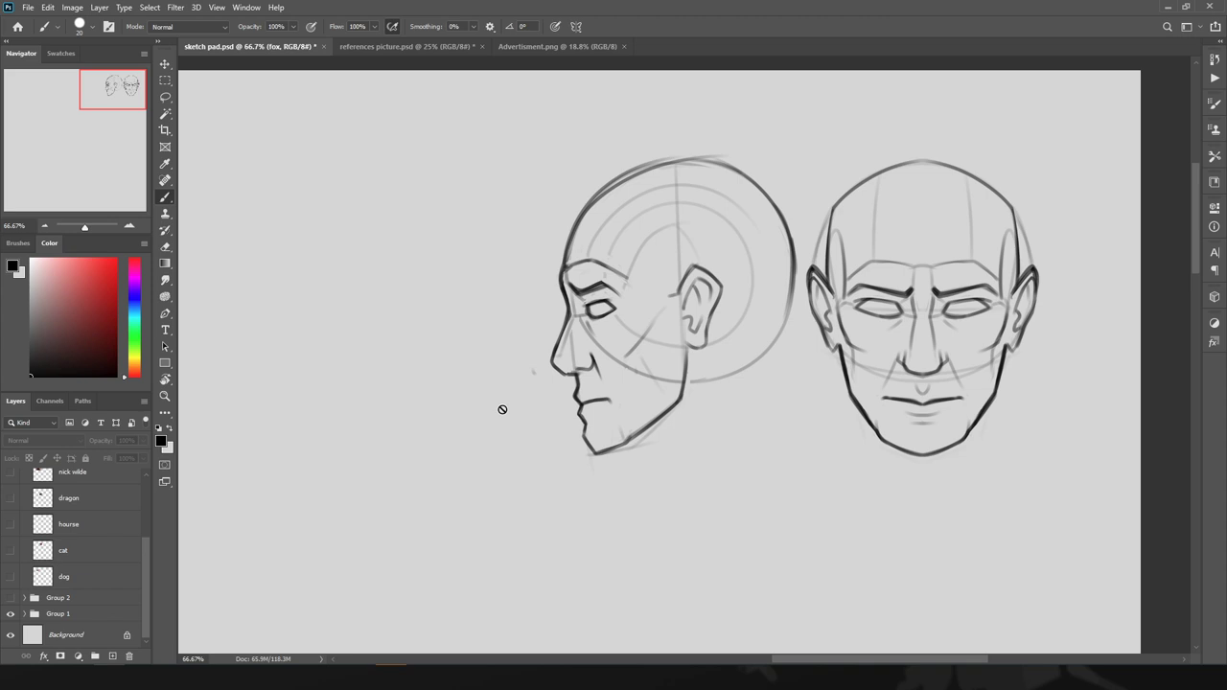
- Expand Group 1 and show Layer 2 with the coloured facial muscle regions on the human heads
{"action": "left_click", "coordinate": [26, 614]}
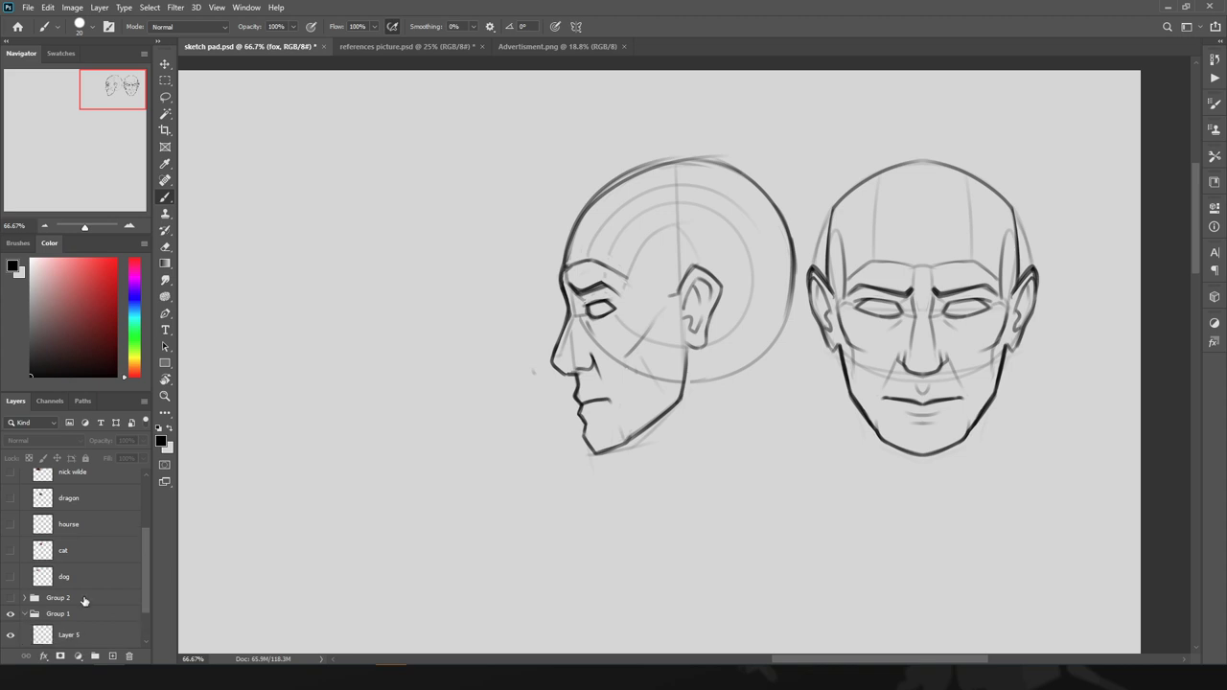
{"action": "scroll", "coordinate": [144, 573], "scroll_direction": "down", "scroll_amount": 2}
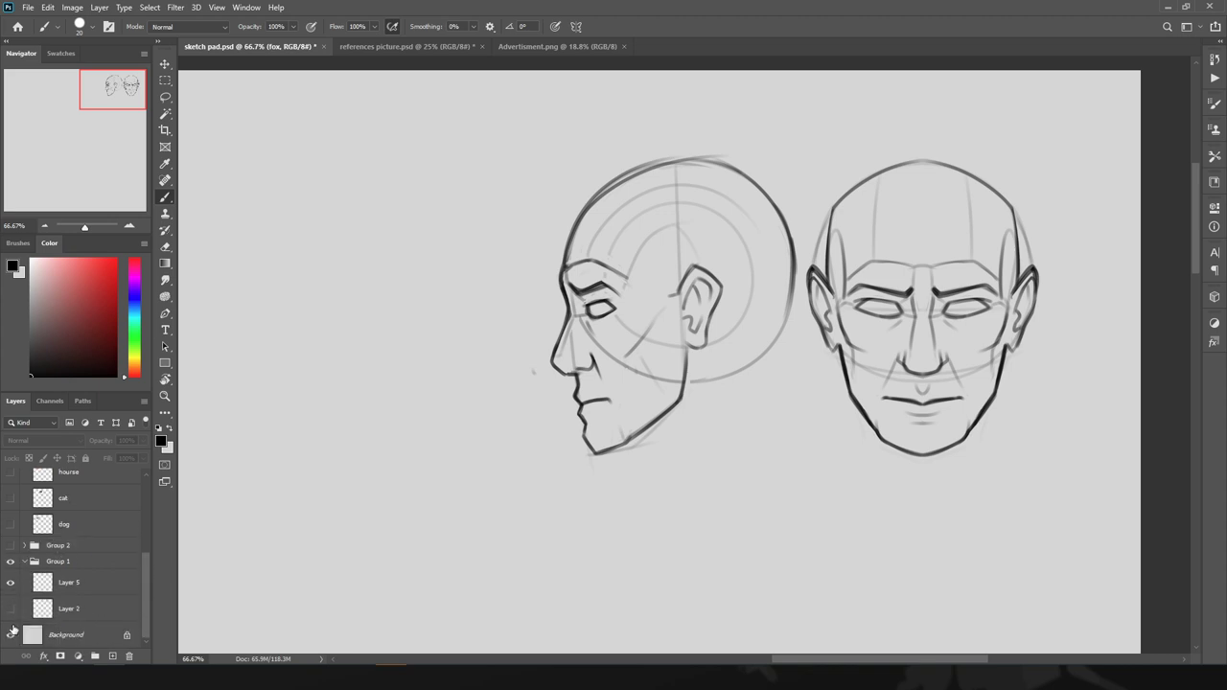
{"action": "left_click", "coordinate": [11, 608]}
{"action": "left_click", "coordinate": [131, 225]}
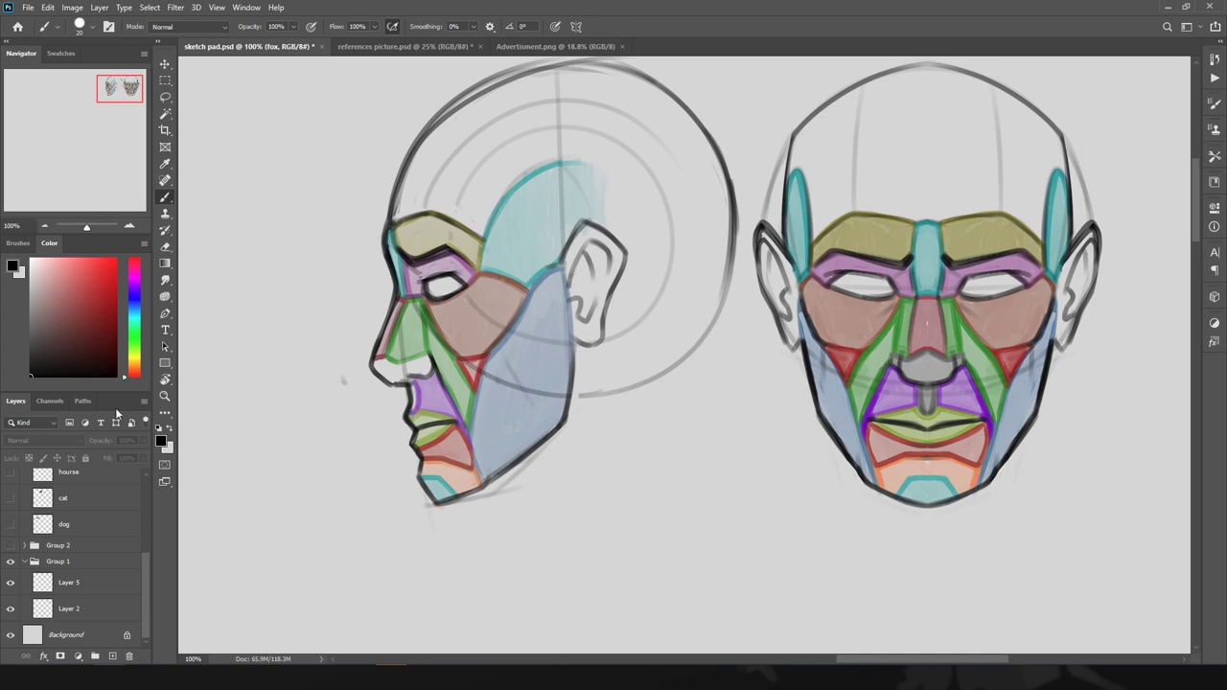
- Collapse Group 3 and add a new layer above it
{"action": "left_click_drag", "start_coordinate": [115, 89], "coordinate": [115, 104]}
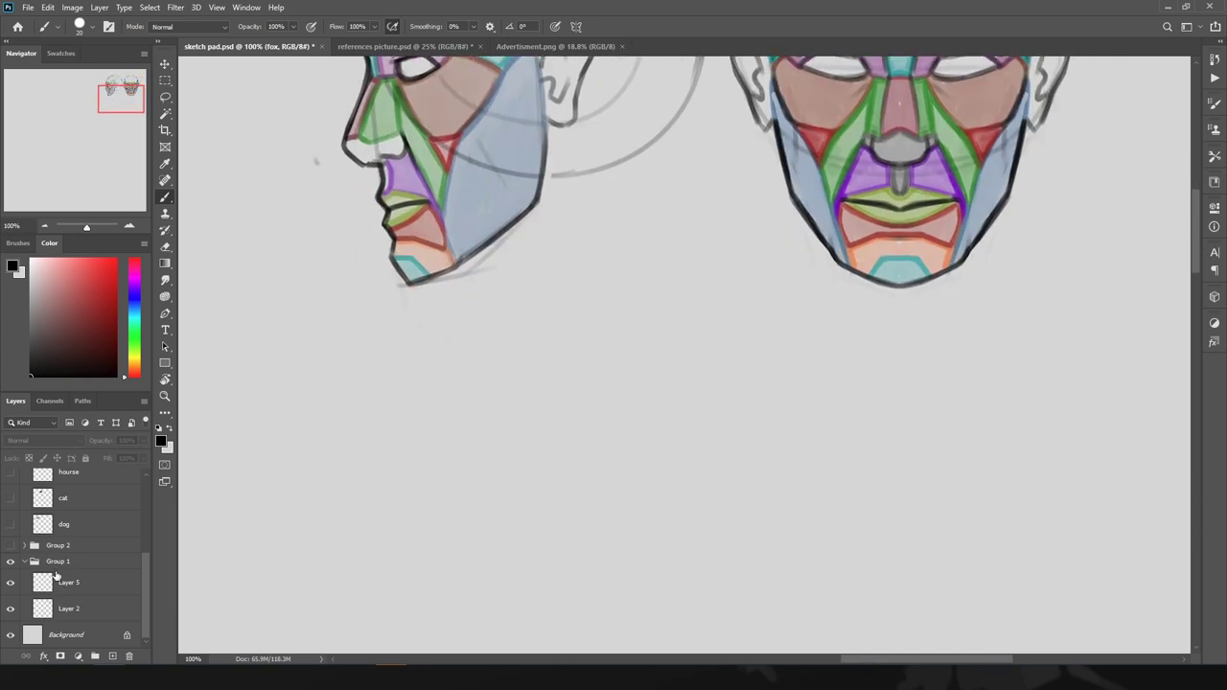
{"action": "left_click", "coordinate": [58, 562]}
{"action": "left_click", "coordinate": [74, 578]}
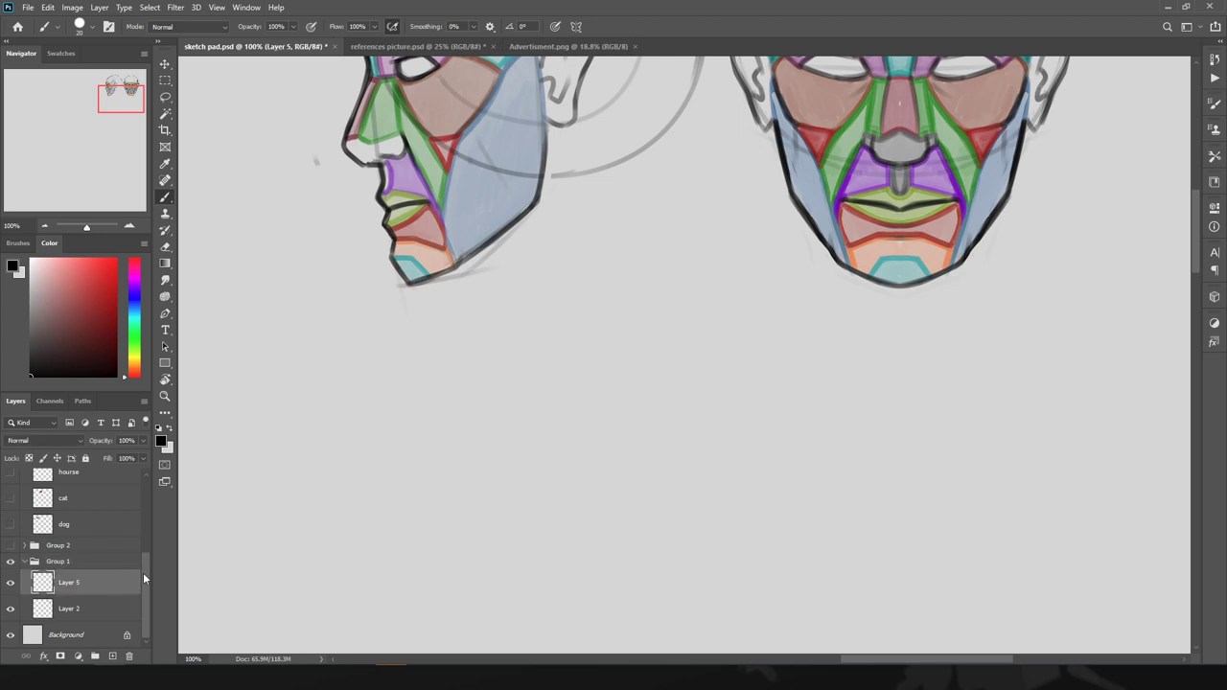
{"action": "left_click_drag", "start_coordinate": [59, 562], "coordinate": [59, 485]}
{"action": "key", "text": "ctrl+z"}
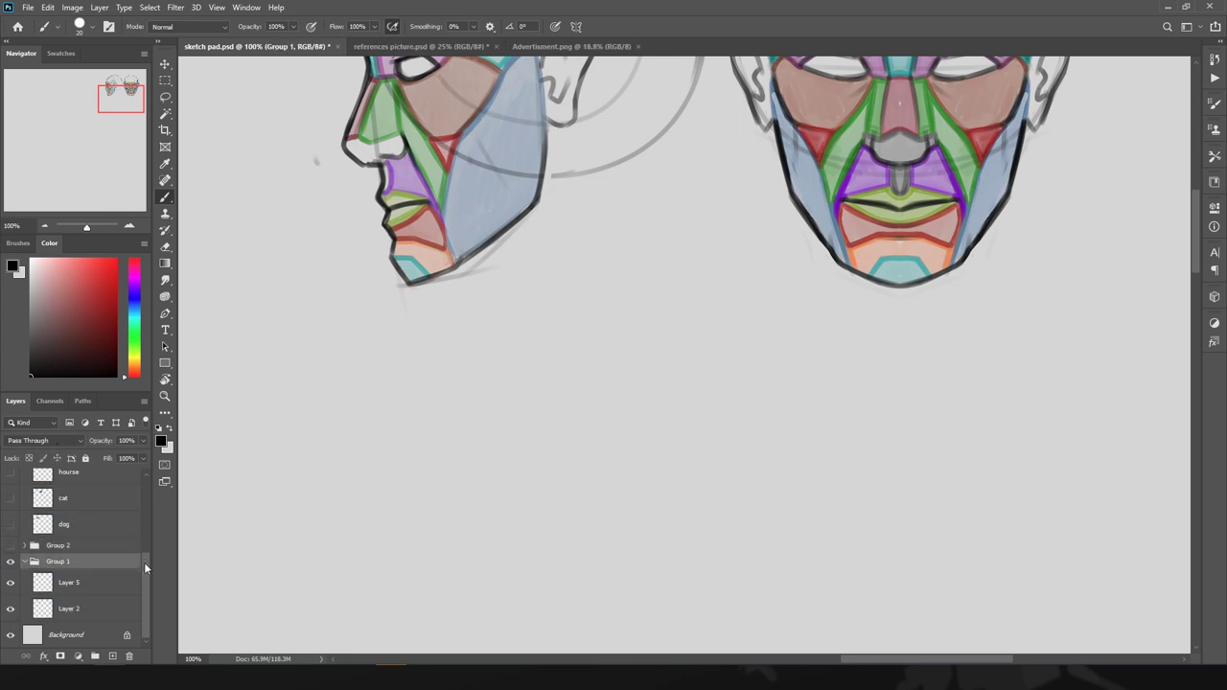
{"action": "scroll", "coordinate": [144, 562], "scroll_direction": "up", "scroll_amount": 3}
{"action": "left_click", "coordinate": [24, 476]}
{"action": "left_click", "coordinate": [58, 477]}
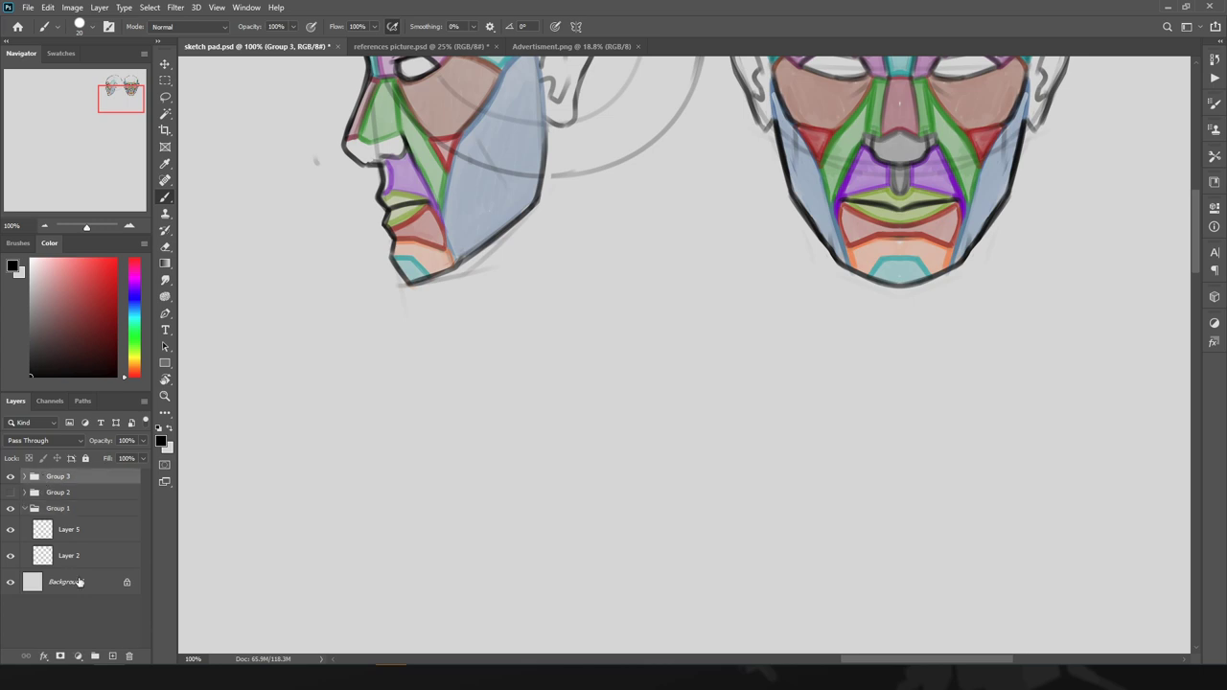
{"action": "left_click", "coordinate": [114, 655]}
- Sketch a tilted three-quarter head construction beside the coloured side head, with a cranium circle, side-plane oval, centre line and eye line
{"action": "left_click_drag", "start_coordinate": [617, 192], "coordinate": [680, 414]}
{"action": "left_click", "coordinate": [48, 226]}
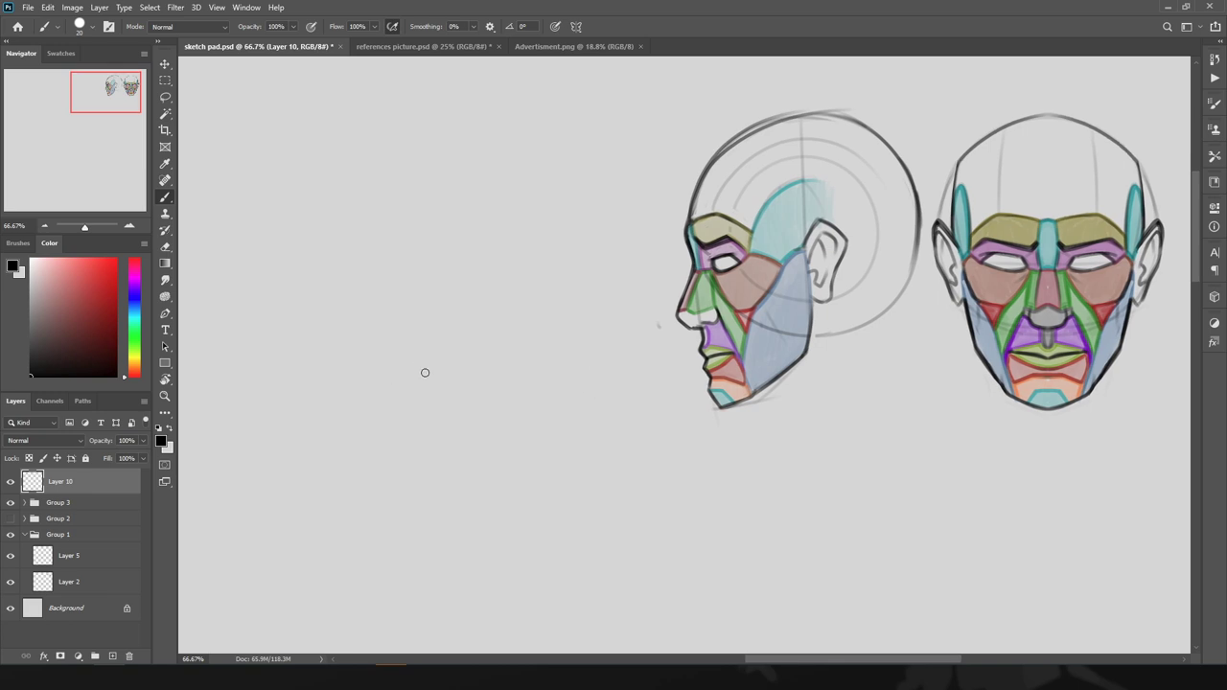
{"action": "mouse_move", "coordinate": [422, 467]}
{"action": "left_mouse_down"}
{"action": "mouse_move", "coordinate": [498, 248]}
{"action": "mouse_move", "coordinate": [338, 430]}
{"action": "mouse_move", "coordinate": [557, 309]}
{"action": "mouse_move", "coordinate": [310, 284]}
{"action": "mouse_move", "coordinate": [529, 449]}
{"action": "left_mouse_up"}
{"action": "key", "text": "ctrl+z"}
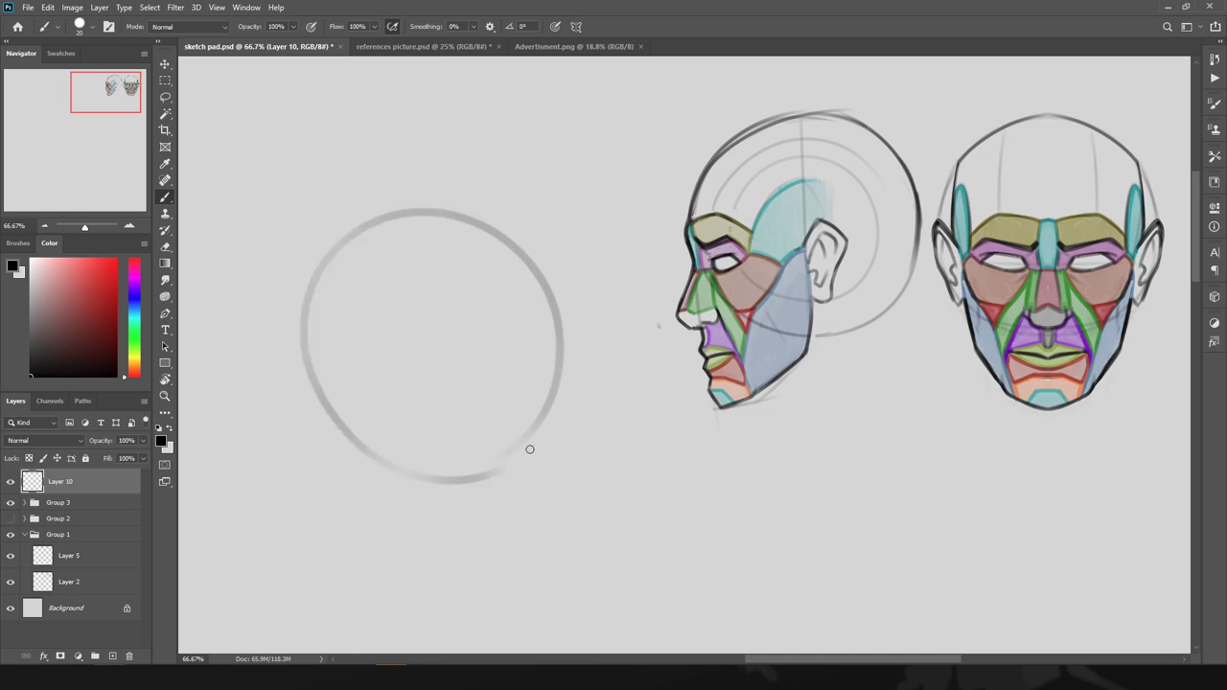
{"action": "left_click_drag", "start_coordinate": [436, 248], "coordinate": [485, 469]}
{"action": "mouse_move", "coordinate": [552, 316]}
{"action": "left_mouse_down"}
{"action": "mouse_move", "coordinate": [566, 496]}
{"action": "mouse_move", "coordinate": [452, 526]}
{"action": "mouse_move", "coordinate": [375, 463]}
{"action": "mouse_move", "coordinate": [389, 452]}
{"action": "mouse_move", "coordinate": [381, 466]}
{"action": "left_mouse_up"}
{"action": "left_click_drag", "start_coordinate": [552, 341], "coordinate": [395, 345]}
{"action": "key", "text": "ctrl+z"}
{"action": "left_click_drag", "start_coordinate": [545, 337], "coordinate": [391, 358]}
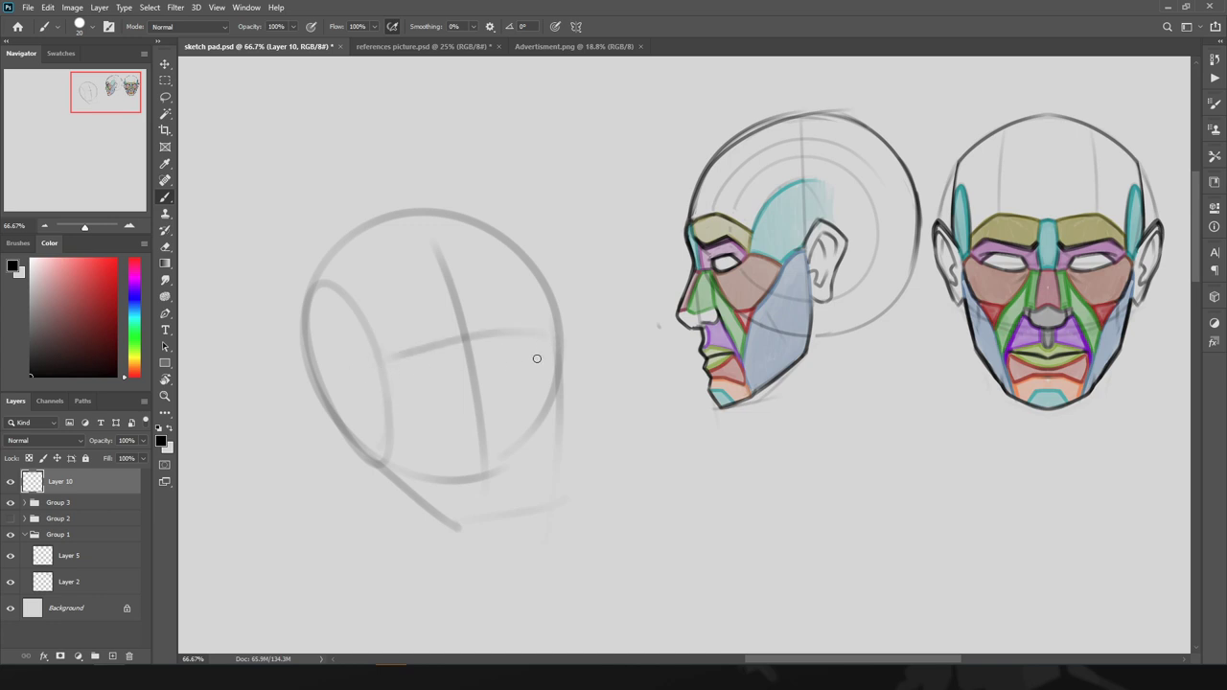
- Strengthen the far face contour down to the chin and add a second centre line running to the chin
{"action": "mouse_move", "coordinate": [563, 415]}
{"action": "left_mouse_down"}
{"action": "mouse_move", "coordinate": [517, 240]}
{"action": "mouse_move", "coordinate": [552, 331]}
{"action": "mouse_move", "coordinate": [556, 451]}
{"action": "left_mouse_up"}
{"action": "mouse_move", "coordinate": [565, 366]}
{"action": "left_mouse_down"}
{"action": "mouse_move", "coordinate": [556, 507]}
{"action": "mouse_move", "coordinate": [458, 515]}
{"action": "left_mouse_up"}
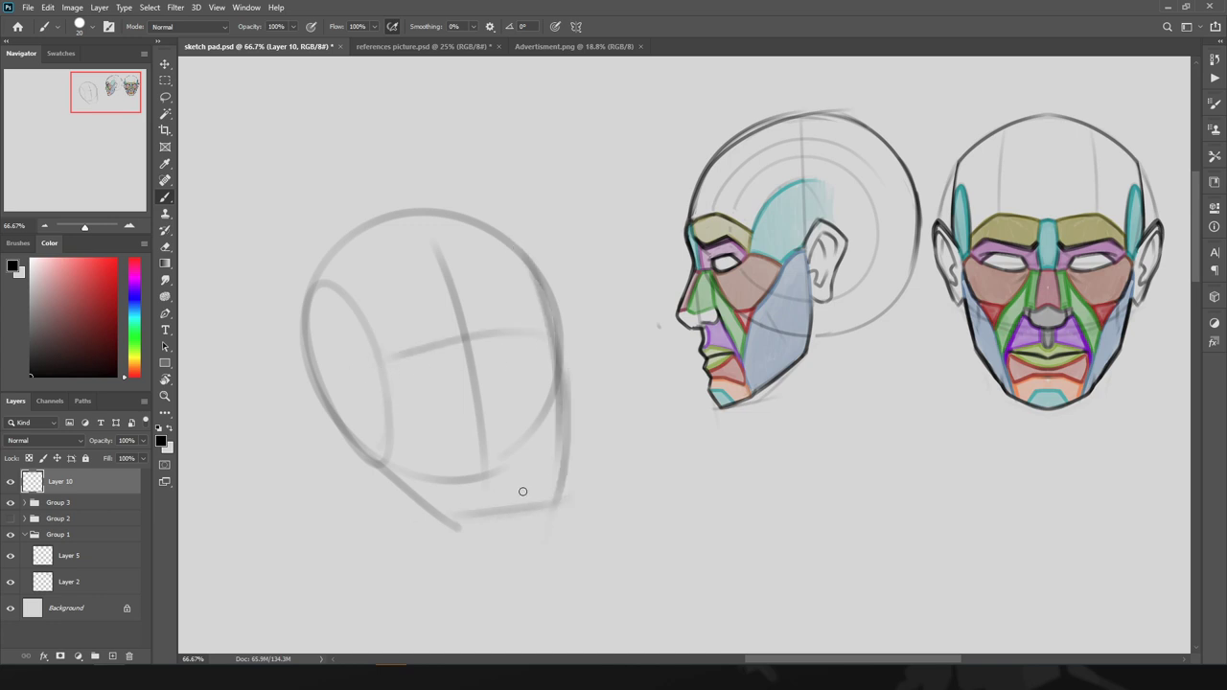
{"action": "key", "text": "ctrl+z"}
{"action": "mouse_move", "coordinate": [562, 495]}
{"action": "left_mouse_down"}
{"action": "mouse_move", "coordinate": [484, 456]}
{"action": "mouse_move", "coordinate": [443, 235]}
{"action": "left_mouse_up"}
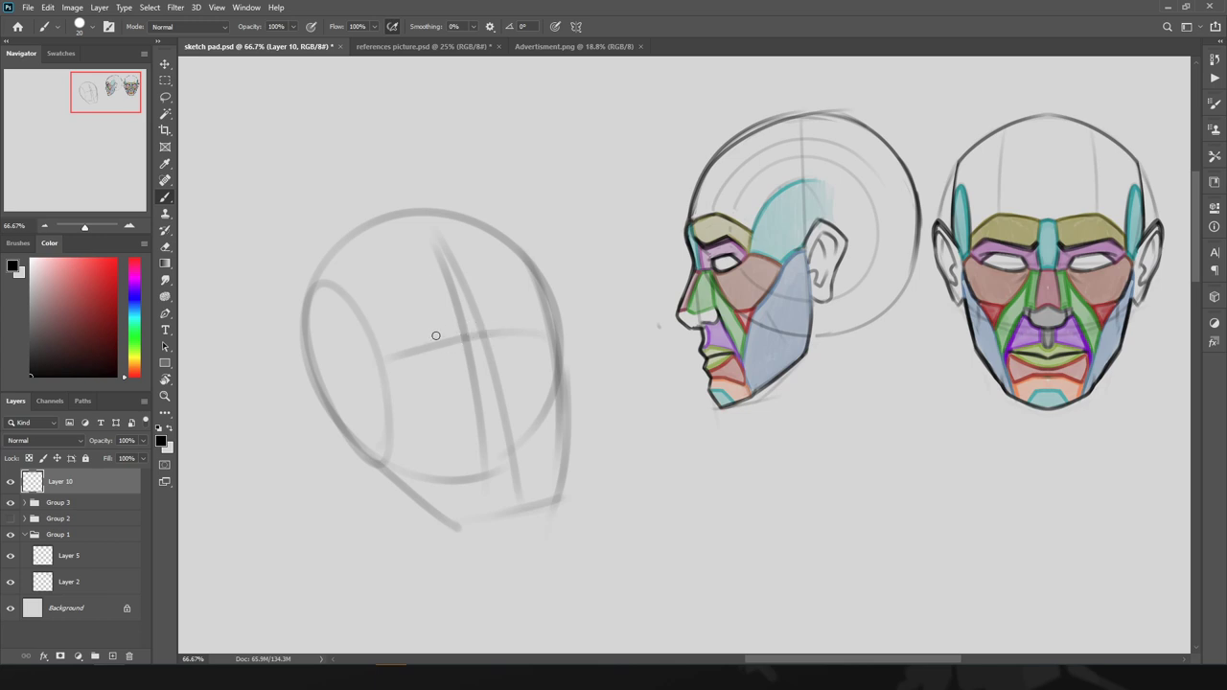
- Rough in the eye marks, jawline, neck lines and angular ear on the three-quarter head
{"action": "mouse_move", "coordinate": [464, 339]}
{"action": "left_mouse_down"}
{"action": "mouse_move", "coordinate": [399, 357]}
{"action": "mouse_move", "coordinate": [539, 336]}
{"action": "mouse_move", "coordinate": [496, 338]}
{"action": "mouse_move", "coordinate": [520, 333]}
{"action": "left_mouse_up"}
{"action": "left_click_drag", "start_coordinate": [554, 498], "coordinate": [474, 518]}
{"action": "left_click_drag", "start_coordinate": [355, 458], "coordinate": [345, 548]}
{"action": "mouse_move", "coordinate": [538, 514]}
{"action": "left_mouse_down"}
{"action": "mouse_move", "coordinate": [514, 560]}
{"action": "mouse_move", "coordinate": [370, 470]}
{"action": "left_mouse_up"}
{"action": "mouse_move", "coordinate": [351, 410]}
{"action": "left_mouse_down"}
{"action": "mouse_move", "coordinate": [391, 479]}
{"action": "mouse_move", "coordinate": [384, 462]}
{"action": "left_mouse_up"}
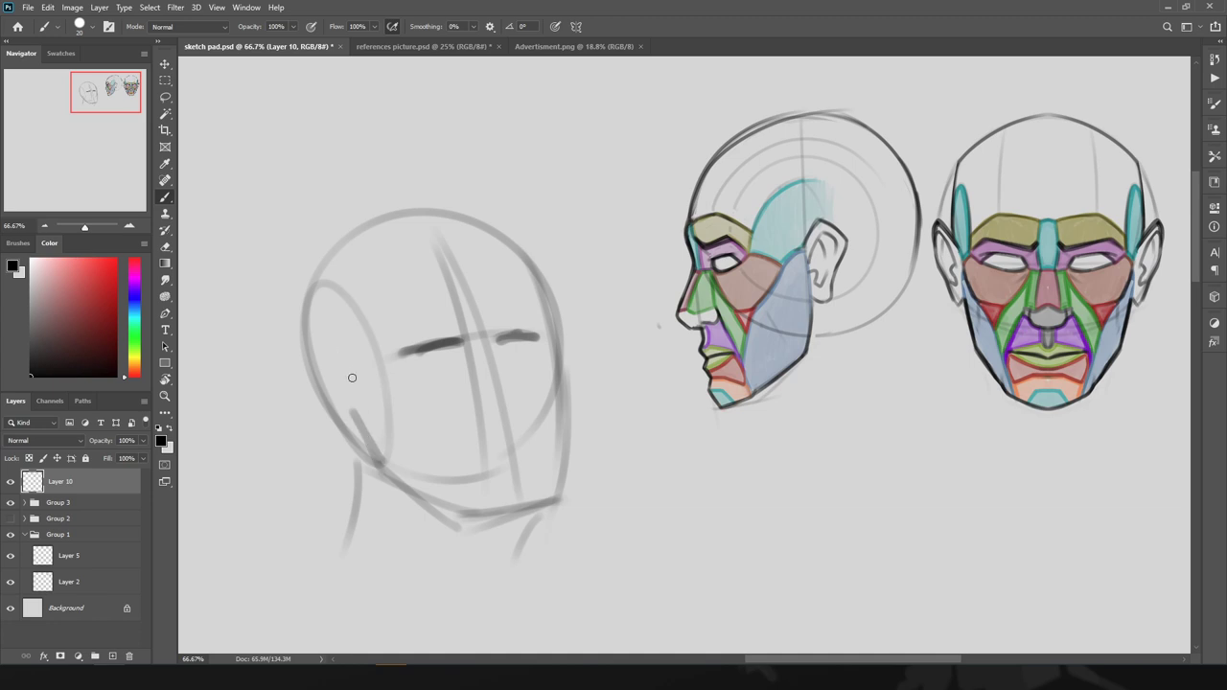
{"action": "mouse_move", "coordinate": [353, 363]}
{"action": "left_mouse_down"}
{"action": "mouse_move", "coordinate": [328, 358]}
{"action": "mouse_move", "coordinate": [318, 372]}
{"action": "mouse_move", "coordinate": [335, 428]}
{"action": "mouse_move", "coordinate": [356, 415]}
{"action": "mouse_move", "coordinate": [309, 392]}
{"action": "mouse_move", "coordinate": [331, 342]}
{"action": "mouse_move", "coordinate": [357, 362]}
{"action": "left_mouse_up"}
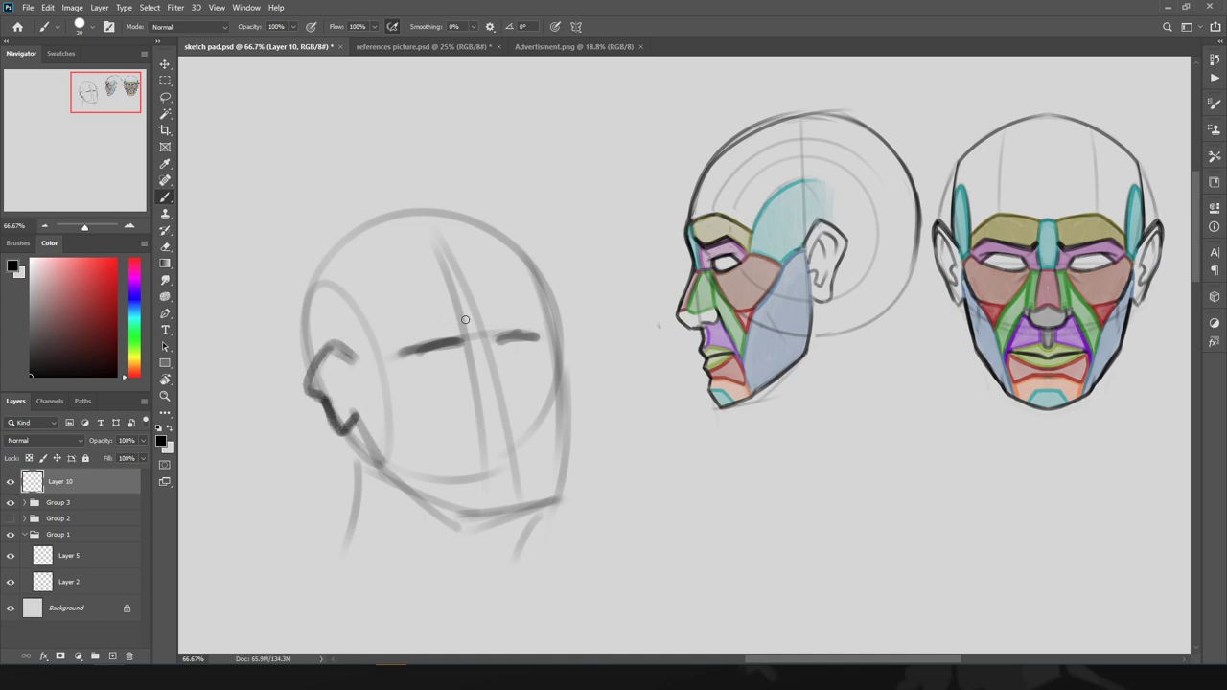
- Draw lowered, angular eyebrows with inner-eye strokes and a faint blocky nose on the three-quarter head
{"action": "mouse_move", "coordinate": [462, 313]}
{"action": "left_mouse_down"}
{"action": "mouse_move", "coordinate": [400, 332]}
{"action": "mouse_move", "coordinate": [392, 350]}
{"action": "left_mouse_up"}
{"action": "mouse_move", "coordinate": [392, 350]}
{"action": "left_mouse_down"}
{"action": "mouse_move", "coordinate": [456, 326]}
{"action": "mouse_move", "coordinate": [462, 312]}
{"action": "mouse_move", "coordinate": [540, 320]}
{"action": "mouse_move", "coordinate": [488, 317]}
{"action": "left_mouse_up"}
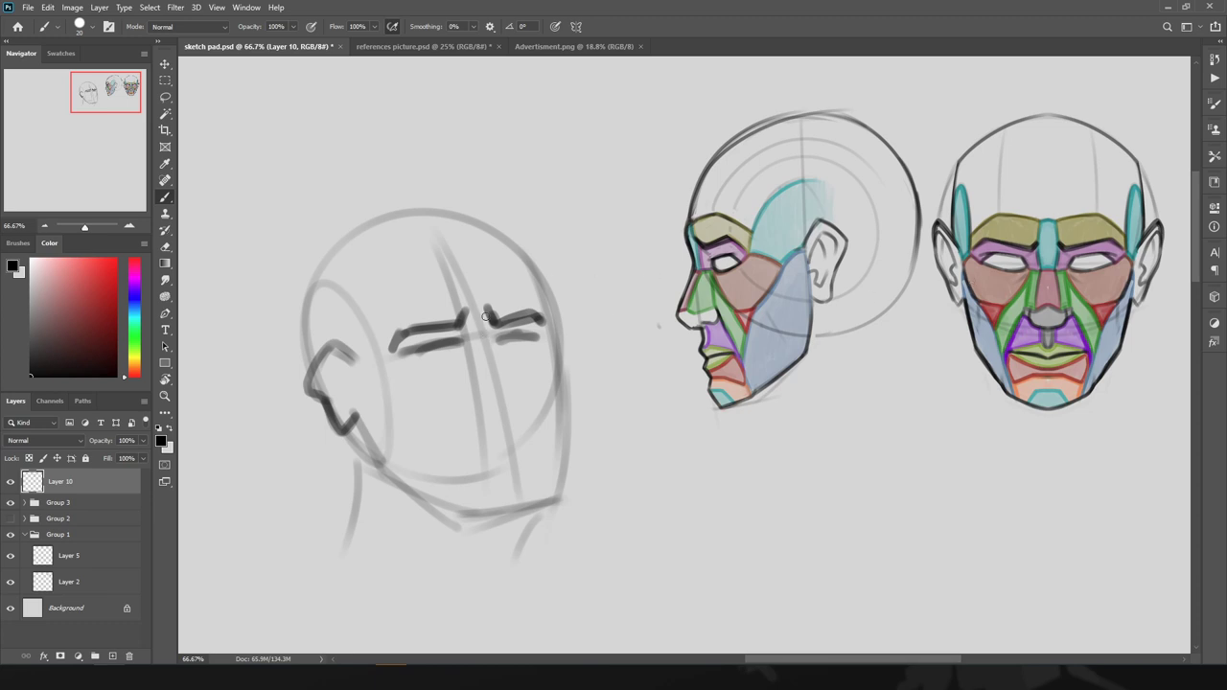
{"action": "mouse_move", "coordinate": [485, 316]}
{"action": "left_mouse_down"}
{"action": "mouse_move", "coordinate": [493, 340]}
{"action": "mouse_move", "coordinate": [492, 322]}
{"action": "mouse_move", "coordinate": [470, 349]}
{"action": "mouse_move", "coordinate": [469, 316]}
{"action": "mouse_move", "coordinate": [482, 348]}
{"action": "left_mouse_up"}
{"action": "mouse_move", "coordinate": [462, 345]}
{"action": "left_mouse_down"}
{"action": "mouse_move", "coordinate": [401, 360]}
{"action": "mouse_move", "coordinate": [409, 370]}
{"action": "mouse_move", "coordinate": [419, 354]}
{"action": "left_mouse_up"}
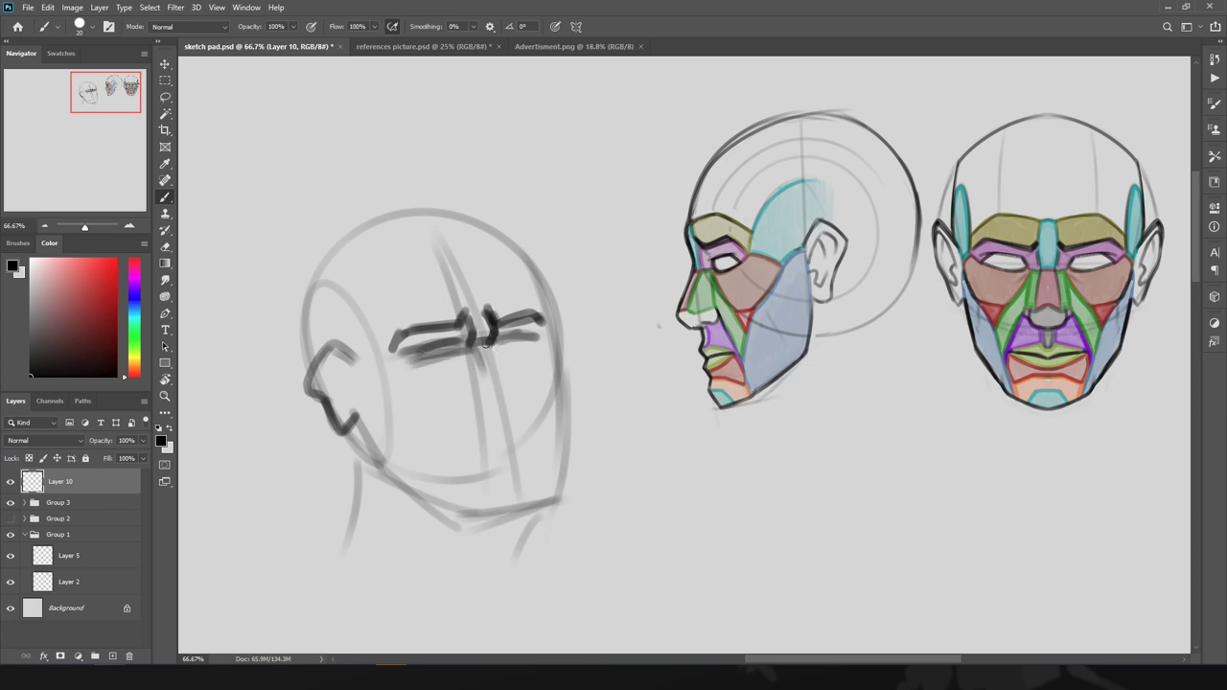
{"action": "mouse_move", "coordinate": [493, 356]}
{"action": "left_mouse_down"}
{"action": "mouse_move", "coordinate": [533, 388]}
{"action": "mouse_move", "coordinate": [509, 389]}
{"action": "mouse_move", "coordinate": [530, 411]}
{"action": "mouse_move", "coordinate": [504, 412]}
{"action": "left_mouse_up"}
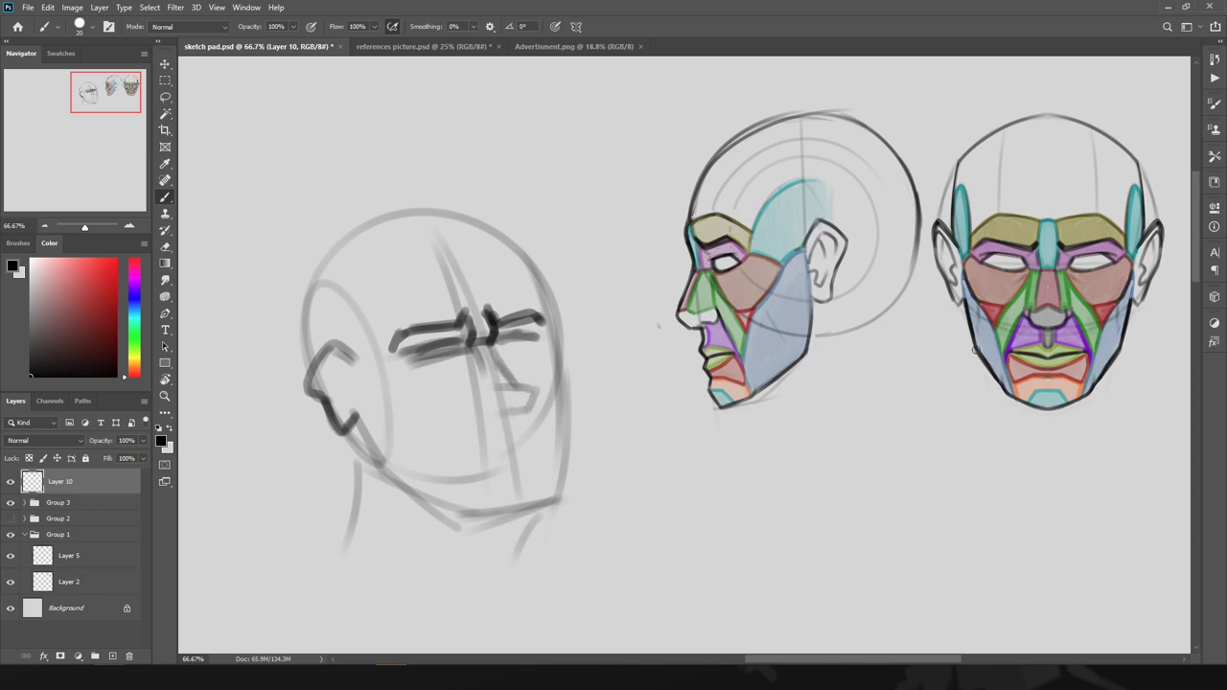
{"action": "mouse_move", "coordinate": [1011, 359]}
{"action": "left_mouse_down"}
{"action": "mouse_move", "coordinate": [1026, 310]}
{"action": "mouse_move", "coordinate": [1063, 359]}
{"action": "mouse_move", "coordinate": [1046, 335]}
{"action": "left_mouse_up"}
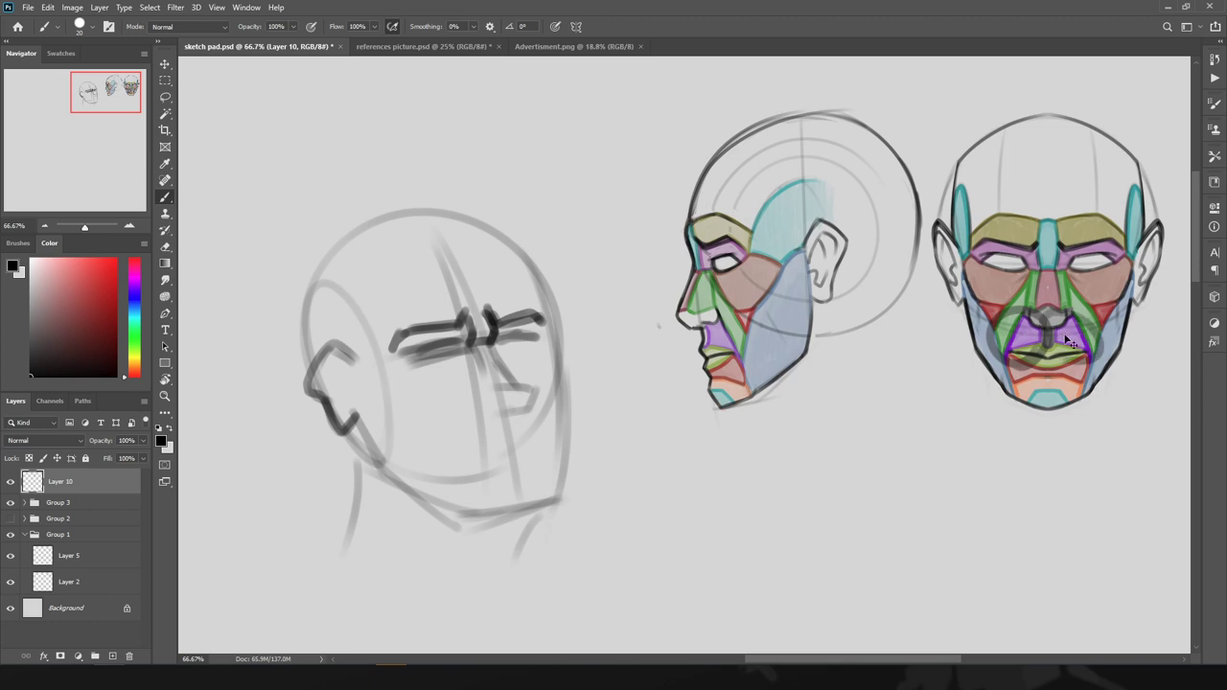
{"action": "key", "text": "ctrl+z"}
{"action": "key", "text": "ctrl+z"}
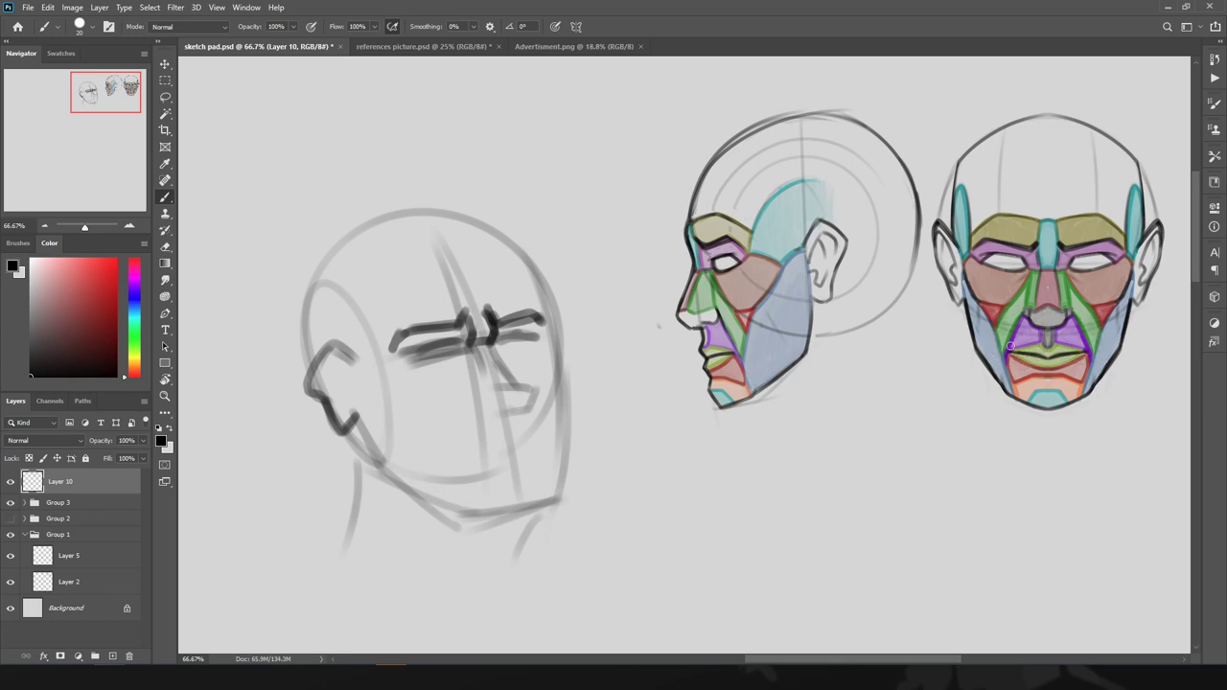
- Draw dark lips, the creases beside the nose and mouth, and a chin accent on the three-quarter head
{"action": "mouse_move", "coordinate": [481, 457]}
{"action": "left_mouse_down"}
{"action": "mouse_move", "coordinate": [524, 441]}
{"action": "mouse_move", "coordinate": [513, 438]}
{"action": "mouse_move", "coordinate": [540, 450]}
{"action": "mouse_move", "coordinate": [507, 436]}
{"action": "mouse_move", "coordinate": [482, 457]}
{"action": "mouse_move", "coordinate": [517, 436]}
{"action": "mouse_move", "coordinate": [504, 441]}
{"action": "mouse_move", "coordinate": [541, 451]}
{"action": "mouse_move", "coordinate": [482, 459]}
{"action": "mouse_move", "coordinate": [537, 448]}
{"action": "mouse_move", "coordinate": [486, 458]}
{"action": "mouse_move", "coordinate": [471, 412]}
{"action": "left_mouse_up"}
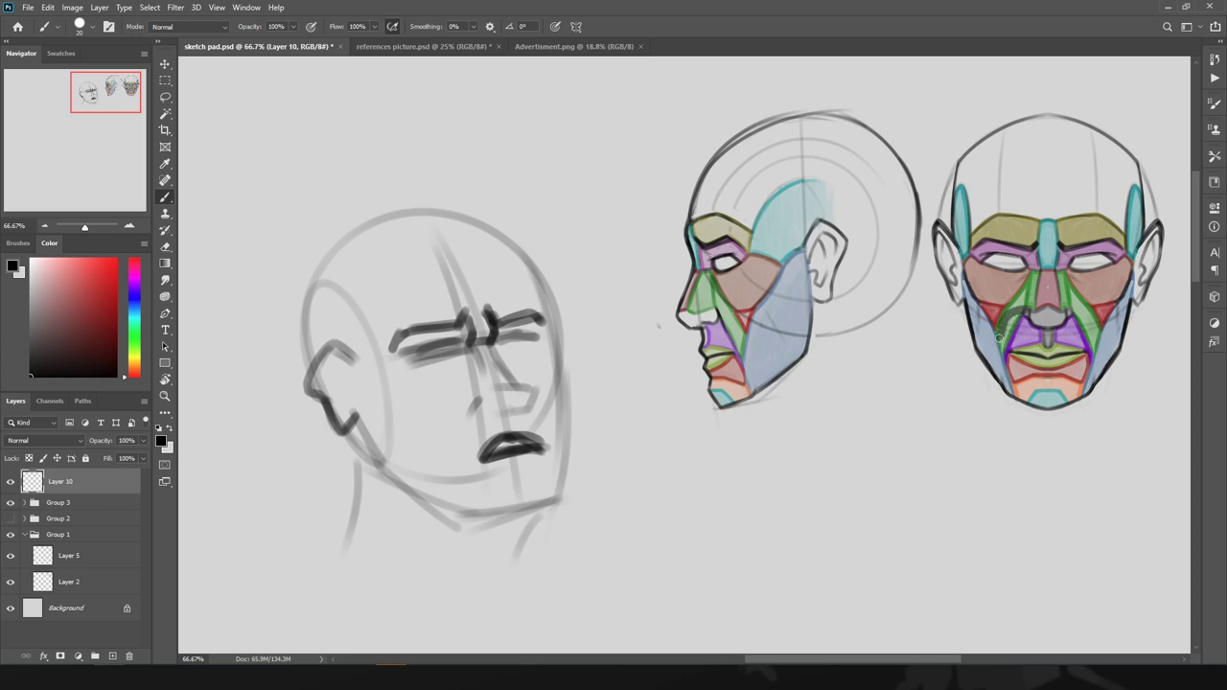
{"action": "left_click_drag", "start_coordinate": [482, 397], "coordinate": [462, 431]}
{"action": "left_click_drag", "start_coordinate": [530, 407], "coordinate": [543, 417]}
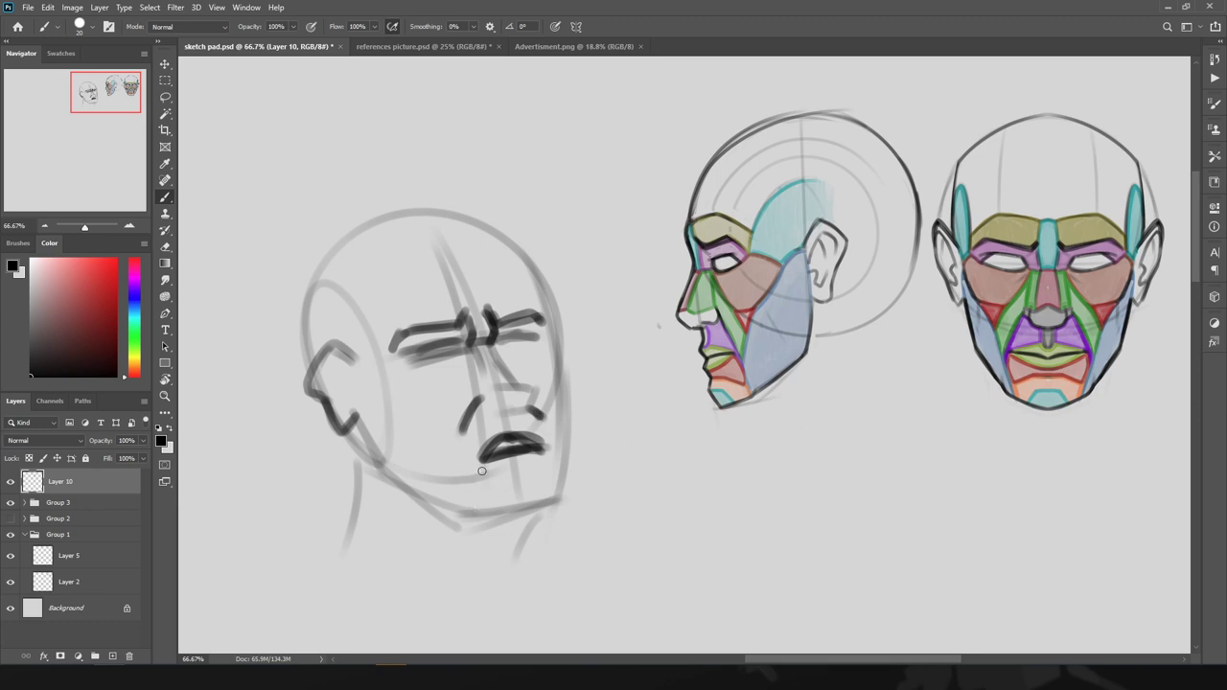
{"action": "left_click_drag", "start_coordinate": [467, 462], "coordinate": [469, 471]}
{"action": "left_click_drag", "start_coordinate": [551, 501], "coordinate": [562, 481]}
- Add cheekbone lines, darken the eyes with creases beneath them, and define the nose of the three-quarter head
{"action": "mouse_move", "coordinate": [401, 384]}
{"action": "left_mouse_down"}
{"action": "mouse_move", "coordinate": [436, 410]}
{"action": "mouse_move", "coordinate": [440, 436]}
{"action": "left_mouse_up"}
{"action": "mouse_move", "coordinate": [448, 347]}
{"action": "left_mouse_down"}
{"action": "mouse_move", "coordinate": [459, 343]}
{"action": "mouse_move", "coordinate": [427, 349]}
{"action": "left_mouse_up"}
{"action": "mouse_move", "coordinate": [537, 342]}
{"action": "left_mouse_down"}
{"action": "mouse_move", "coordinate": [499, 346]}
{"action": "mouse_move", "coordinate": [518, 333]}
{"action": "mouse_move", "coordinate": [398, 348]}
{"action": "mouse_move", "coordinate": [445, 353]}
{"action": "mouse_move", "coordinate": [432, 350]}
{"action": "mouse_move", "coordinate": [468, 311]}
{"action": "mouse_move", "coordinate": [398, 343]}
{"action": "mouse_move", "coordinate": [413, 365]}
{"action": "mouse_move", "coordinate": [538, 342]}
{"action": "left_mouse_up"}
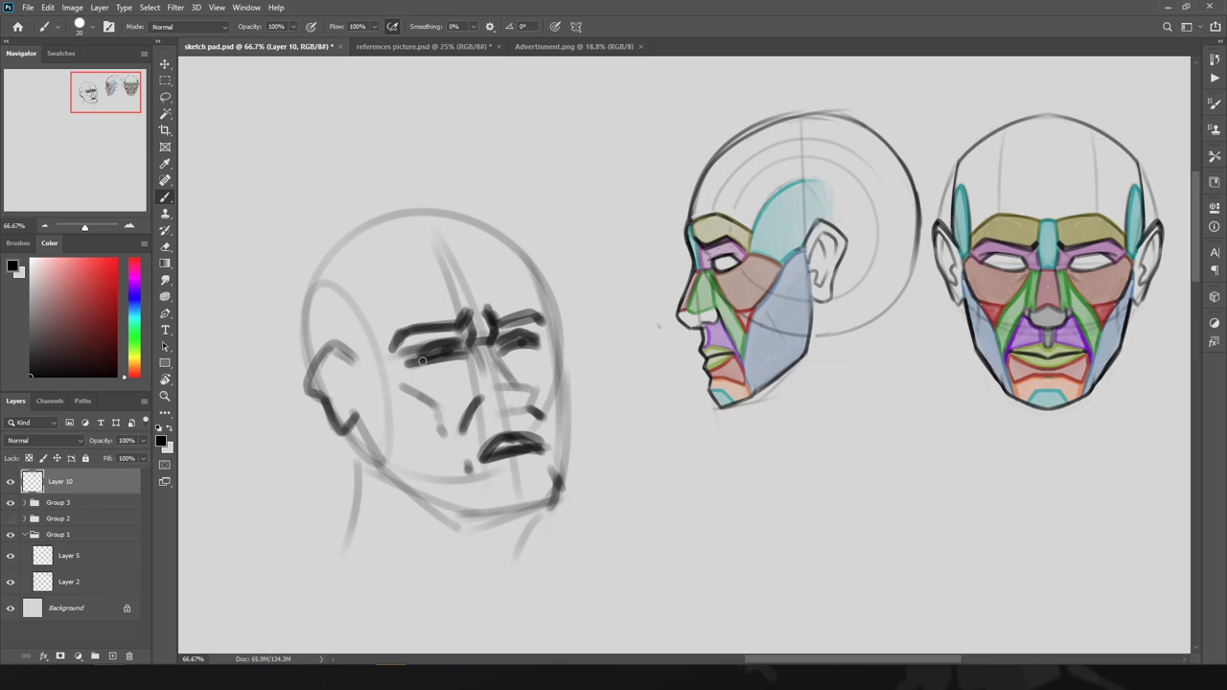
{"action": "mouse_move", "coordinate": [422, 360]}
{"action": "left_mouse_down"}
{"action": "mouse_move", "coordinate": [467, 361]}
{"action": "mouse_move", "coordinate": [442, 378]}
{"action": "mouse_move", "coordinate": [524, 356]}
{"action": "left_mouse_up"}
{"action": "mouse_move", "coordinate": [464, 371]}
{"action": "left_mouse_down"}
{"action": "mouse_move", "coordinate": [505, 376]}
{"action": "mouse_move", "coordinate": [470, 363]}
{"action": "mouse_move", "coordinate": [439, 391]}
{"action": "mouse_move", "coordinate": [481, 374]}
{"action": "mouse_move", "coordinate": [529, 404]}
{"action": "left_mouse_up"}
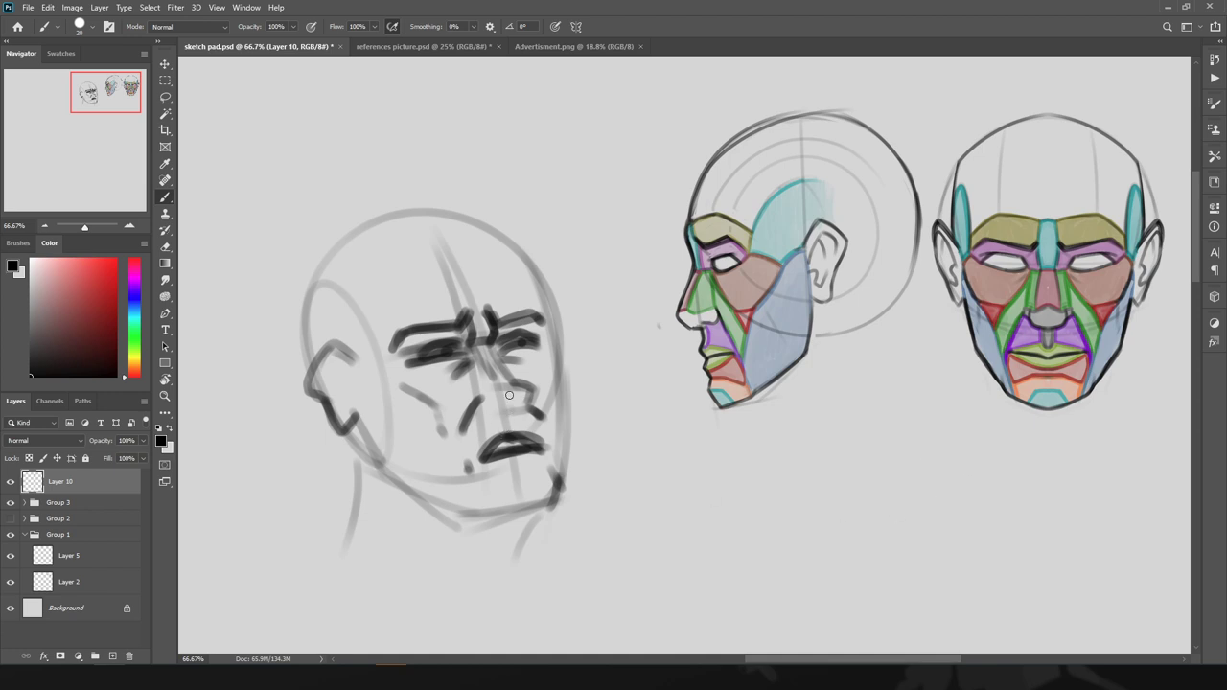
{"action": "mouse_move", "coordinate": [523, 411]}
{"action": "left_mouse_down"}
{"action": "mouse_move", "coordinate": [481, 415]}
{"action": "mouse_move", "coordinate": [527, 412]}
{"action": "mouse_move", "coordinate": [517, 428]}
{"action": "left_mouse_up"}
- Add a new layer beneath the head sketch and paint the upper lip area with purple sampled from the front reference head
{"action": "left_click", "coordinate": [1022, 333], "text": "alt"}
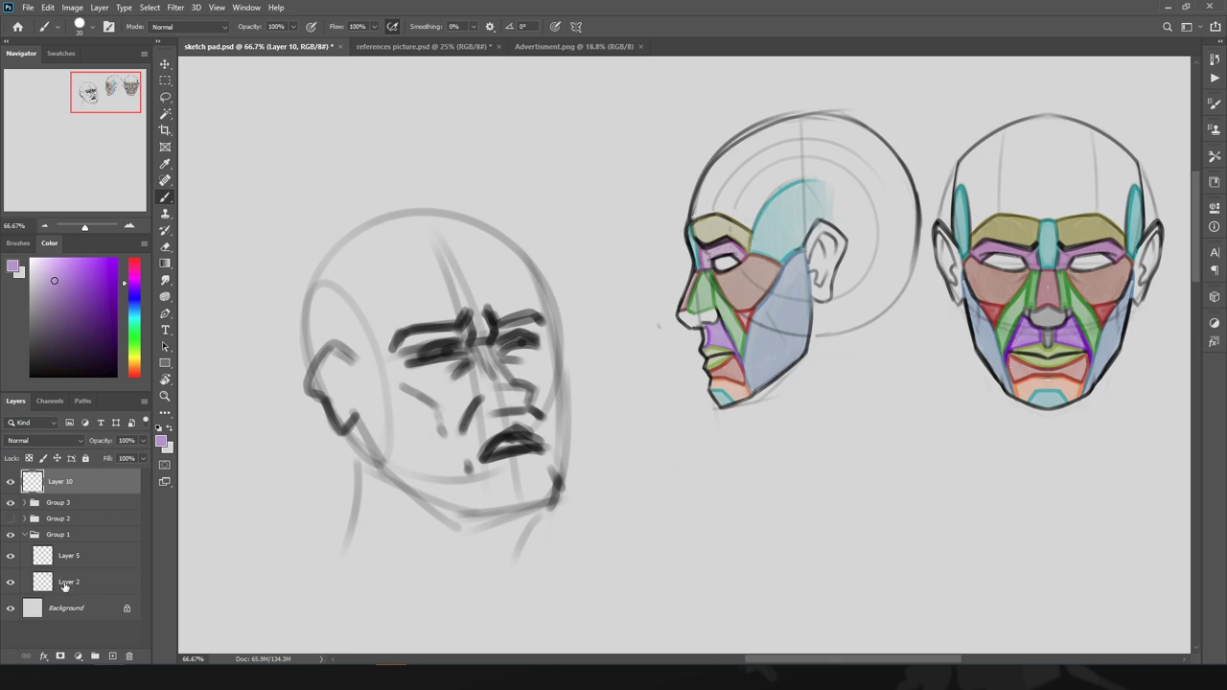
{"action": "left_click", "coordinate": [112, 655], "text": "ctrl"}
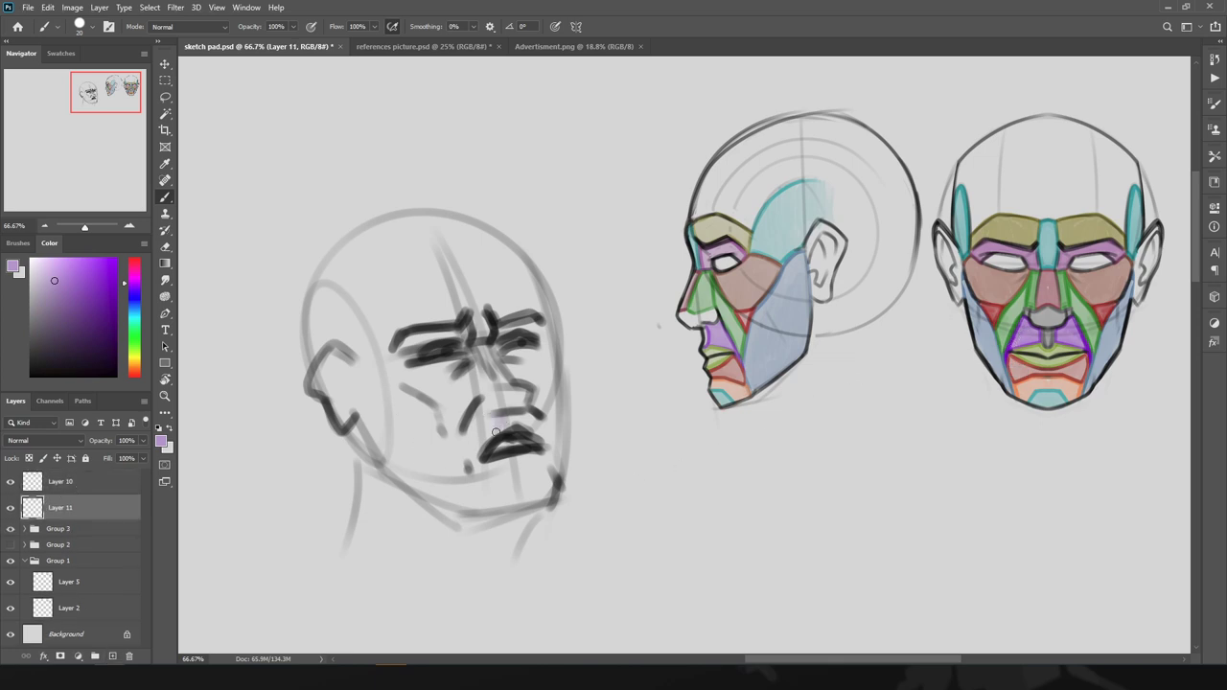
{"action": "mouse_move", "coordinate": [498, 422]}
{"action": "left_mouse_down"}
{"action": "mouse_move", "coordinate": [471, 439]}
{"action": "mouse_move", "coordinate": [475, 425]}
{"action": "mouse_move", "coordinate": [533, 430]}
{"action": "mouse_move", "coordinate": [525, 411]}
{"action": "left_mouse_up"}
- Paint the lower lip and chin areas pink and orange and the jaw muscle light blue, using colours sampled from the front reference head
{"action": "left_click", "coordinate": [1018, 405], "text": "alt"}
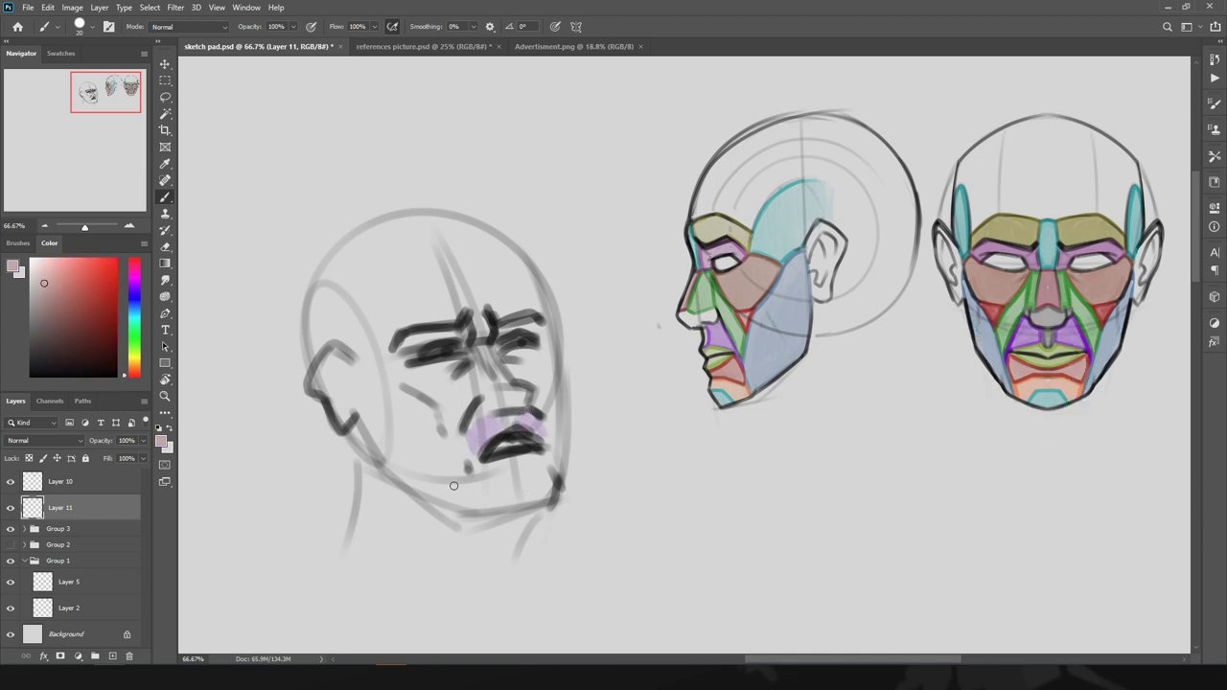
{"action": "mouse_move", "coordinate": [478, 480]}
{"action": "left_mouse_down"}
{"action": "mouse_move", "coordinate": [510, 456]}
{"action": "mouse_move", "coordinate": [547, 470]}
{"action": "mouse_move", "coordinate": [483, 487]}
{"action": "mouse_move", "coordinate": [493, 469]}
{"action": "mouse_move", "coordinate": [475, 497]}
{"action": "mouse_move", "coordinate": [515, 501]}
{"action": "mouse_move", "coordinate": [546, 482]}
{"action": "left_mouse_up"}
{"action": "left_click", "coordinate": [1026, 391], "text": "alt"}
{"action": "left_click", "coordinate": [990, 384], "text": "alt"}
{"action": "mouse_move", "coordinate": [355, 386]}
{"action": "left_mouse_down"}
{"action": "mouse_move", "coordinate": [414, 393]}
{"action": "mouse_move", "coordinate": [454, 478]}
{"action": "mouse_move", "coordinate": [411, 416]}
{"action": "mouse_move", "coordinate": [440, 462]}
{"action": "mouse_move", "coordinate": [422, 467]}
{"action": "mouse_move", "coordinate": [368, 387]}
{"action": "mouse_move", "coordinate": [405, 477]}
{"action": "mouse_move", "coordinate": [380, 404]}
{"action": "left_mouse_up"}
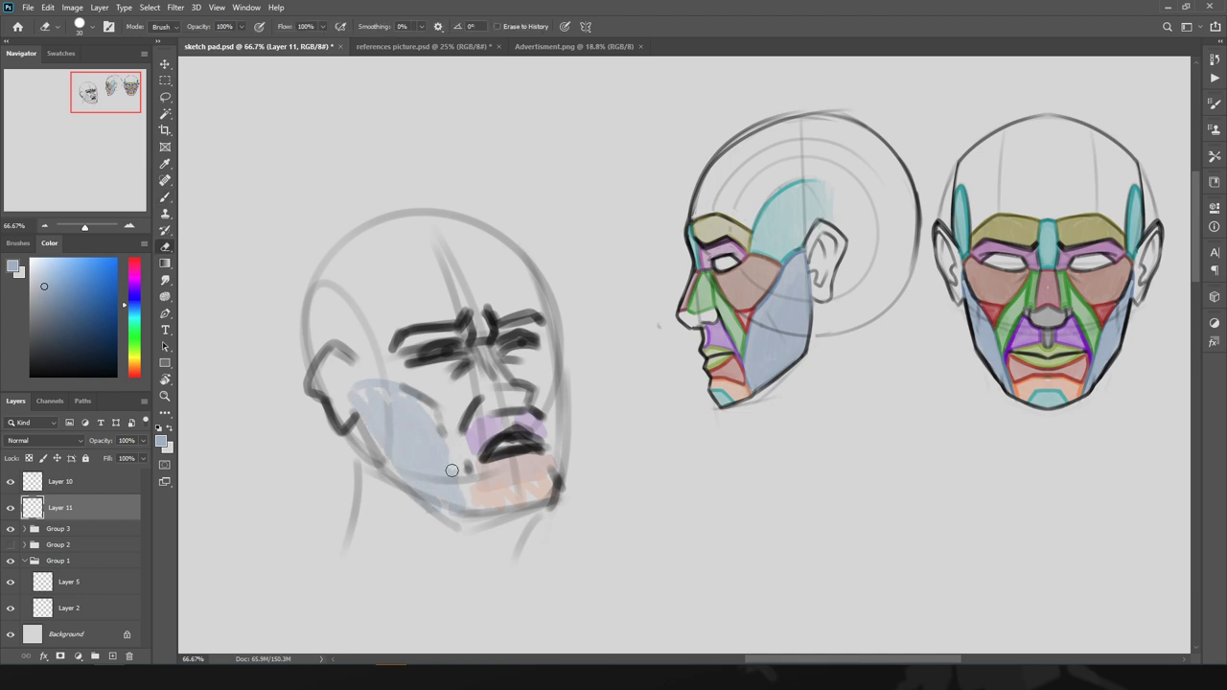
- Paint the under-eye cheek muted red and the strip beside the nose green, overlapped with purple, using colours sampled from the reference head
{"action": "left_click", "coordinate": [991, 284], "text": "alt"}
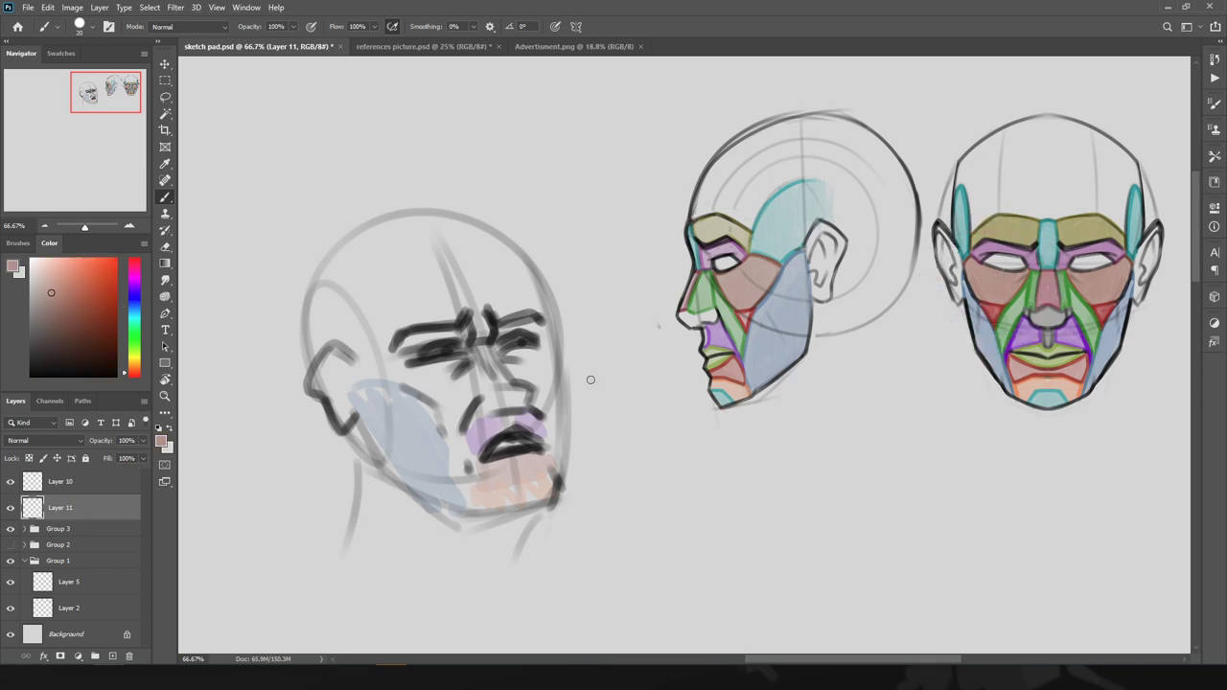
{"action": "mouse_move", "coordinate": [460, 383]}
{"action": "left_mouse_down"}
{"action": "mouse_move", "coordinate": [439, 395]}
{"action": "mouse_move", "coordinate": [407, 376]}
{"action": "mouse_move", "coordinate": [466, 361]}
{"action": "left_mouse_up"}
{"action": "left_click", "coordinate": [1014, 301], "text": "alt"}
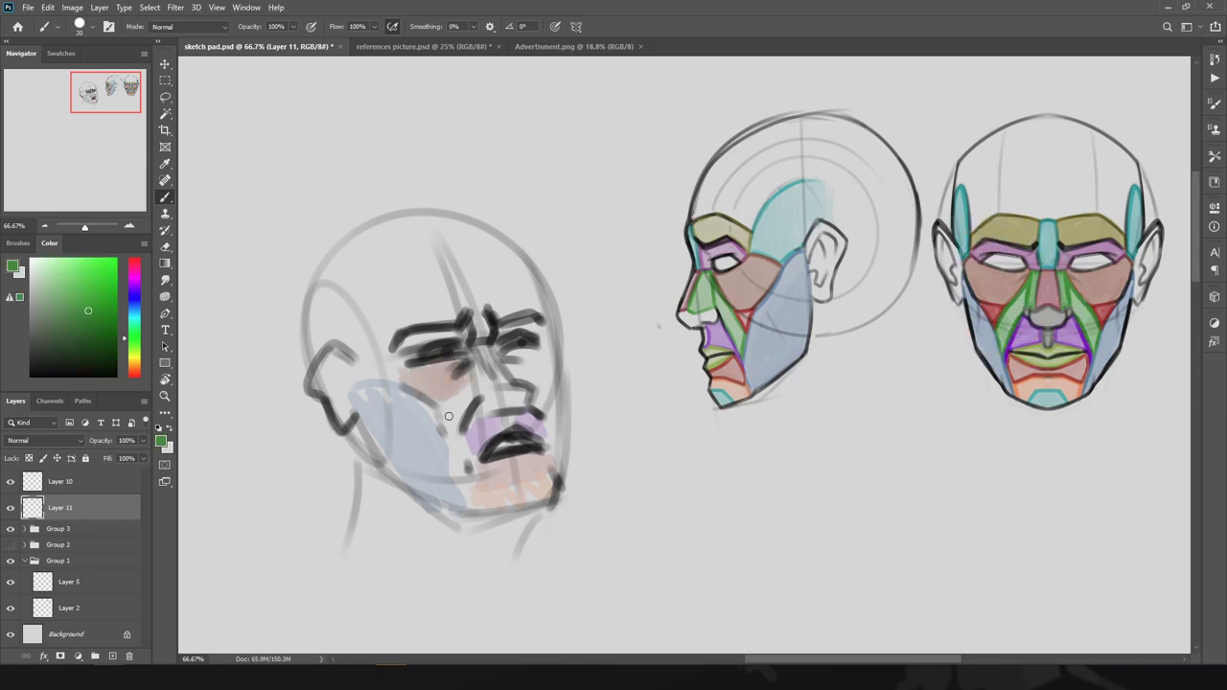
{"action": "mouse_move", "coordinate": [433, 411]}
{"action": "left_mouse_down"}
{"action": "mouse_move", "coordinate": [470, 372]}
{"action": "mouse_move", "coordinate": [450, 412]}
{"action": "mouse_move", "coordinate": [479, 376]}
{"action": "mouse_move", "coordinate": [451, 434]}
{"action": "mouse_move", "coordinate": [488, 384]}
{"action": "mouse_move", "coordinate": [474, 377]}
{"action": "left_mouse_up"}
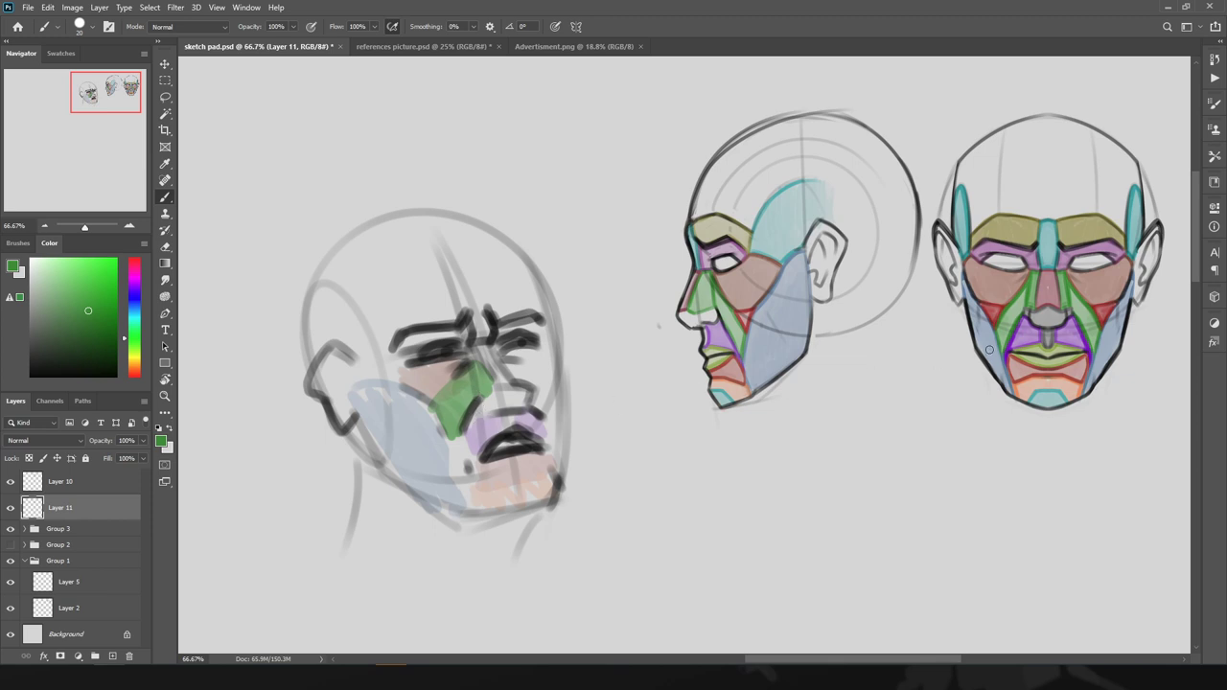
{"action": "left_click", "coordinate": [1019, 337], "text": "alt"}
{"action": "mouse_move", "coordinate": [492, 401]}
{"action": "left_mouse_down"}
{"action": "mouse_move", "coordinate": [475, 426]}
{"action": "mouse_move", "coordinate": [486, 406]}
{"action": "mouse_move", "coordinate": [477, 414]}
{"action": "mouse_move", "coordinate": [474, 385]}
{"action": "left_mouse_up"}
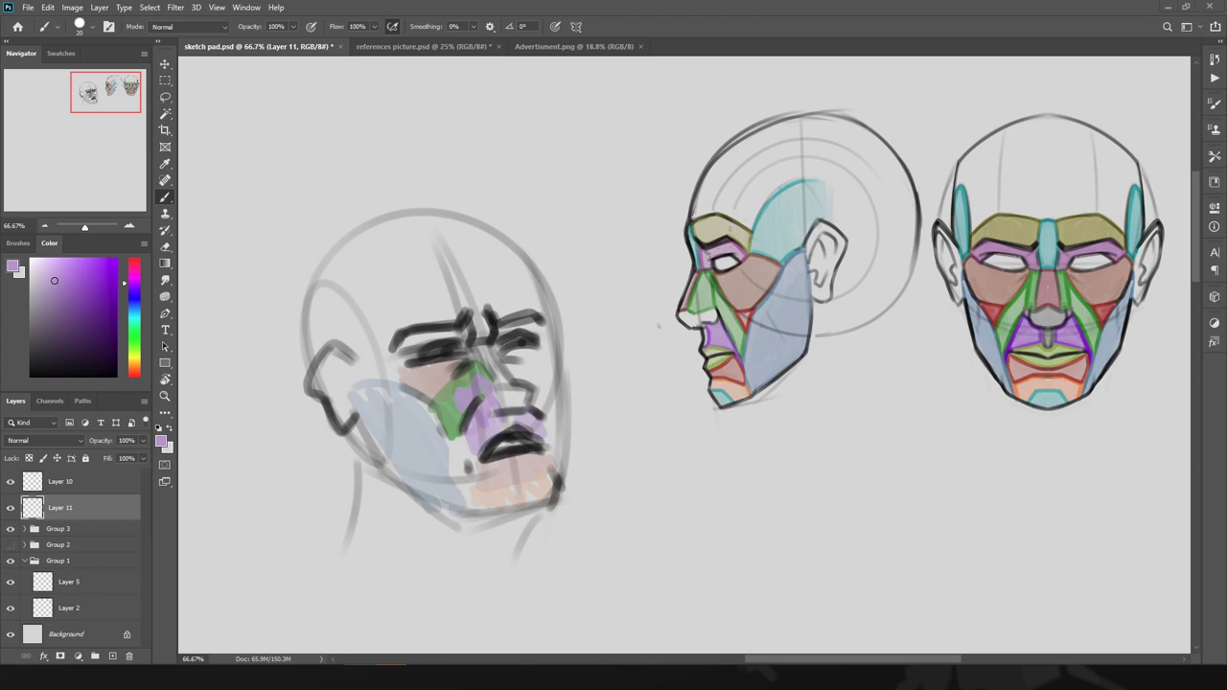
- Paste the photo of the screaming child into the sketch pad and scale it down to fit beside the reference heads
{"action": "key", "text": "ctrl+v"}
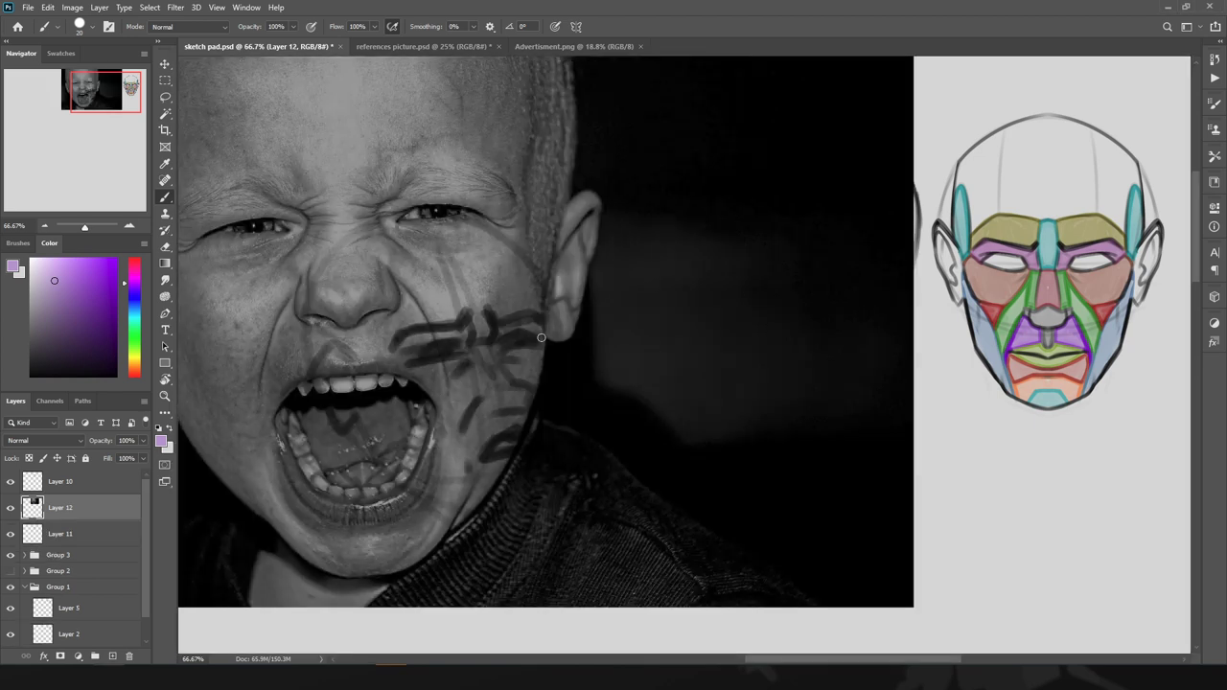
{"action": "key", "text": "ctrl+minus"}
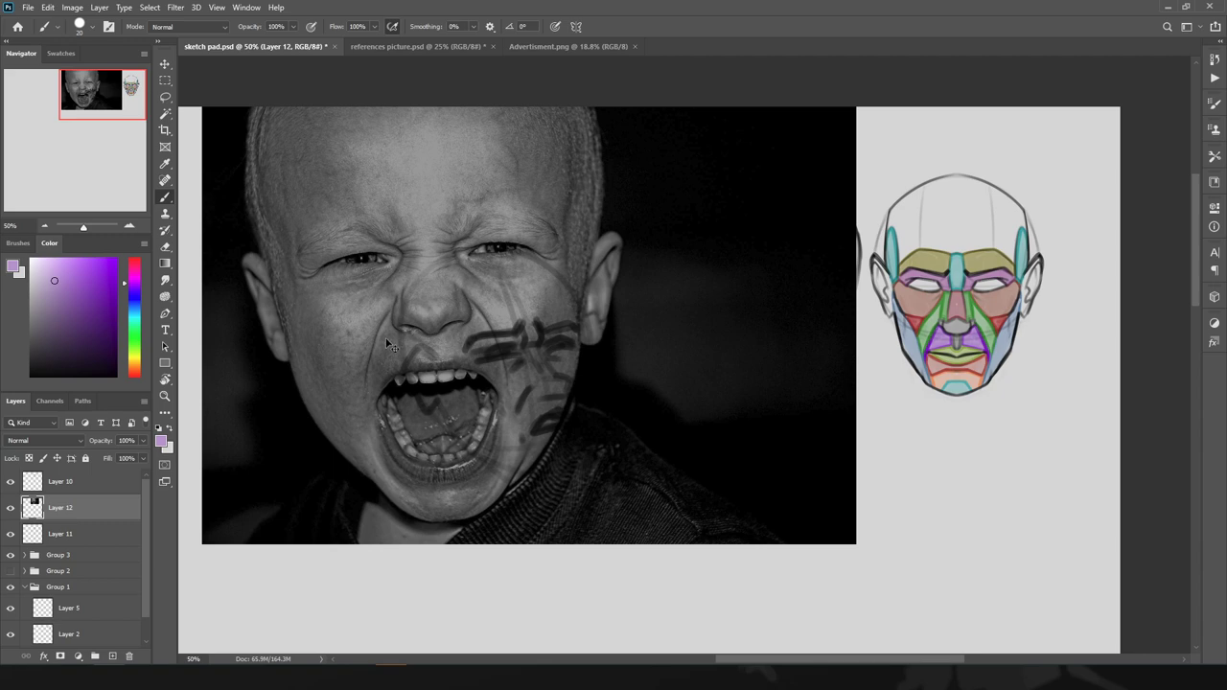
{"action": "key", "text": "ctrl+t"}
{"action": "left_click_drag", "start_coordinate": [530, 106], "coordinate": [530, 138]}
{"action": "left_click_drag", "start_coordinate": [365, 292], "coordinate": [285, 336]}
{"action": "left_click_drag", "start_coordinate": [449, 182], "coordinate": [451, 297]}
{"action": "left_click_drag", "start_coordinate": [336, 479], "coordinate": [333, 389]}
{"action": "key", "text": "Return"}
- Trim the pasted photo to the child's head by selecting around it and deleting everything outside the selection
{"action": "key", "text": "m"}
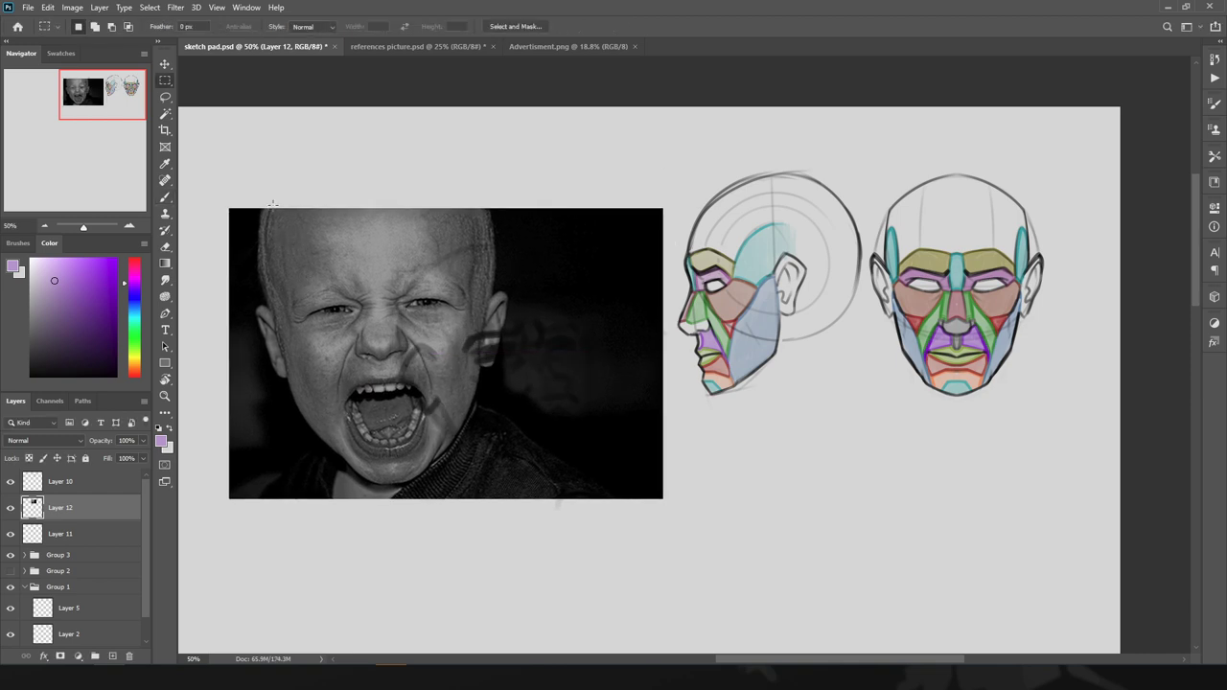
{"action": "mouse_move", "coordinate": [250, 192]}
{"action": "left_mouse_down"}
{"action": "mouse_move", "coordinate": [321, 328]}
{"action": "mouse_move", "coordinate": [520, 480]}
{"action": "mouse_move", "coordinate": [508, 489]}
{"action": "left_mouse_up"}
{"action": "key", "text": "ctrl+shift+i"}
{"action": "key", "text": "Delete"}
{"action": "key", "text": "ctrl+d"}
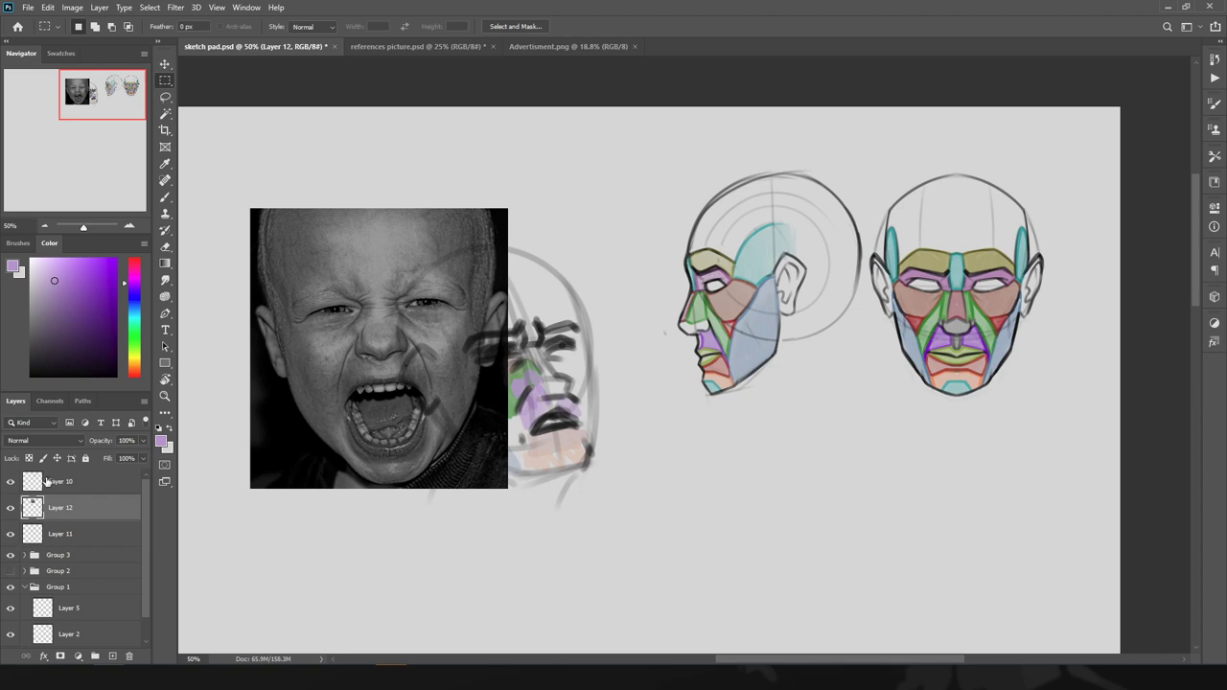
- Delete the three-quarter head's sketch and colour layers, and move the photo closer to the reference heads
{"action": "left_click", "coordinate": [48, 482]}
{"action": "key", "text": "Delete"}
{"action": "left_click", "coordinate": [57, 509]}
{"action": "key", "text": "Delete"}
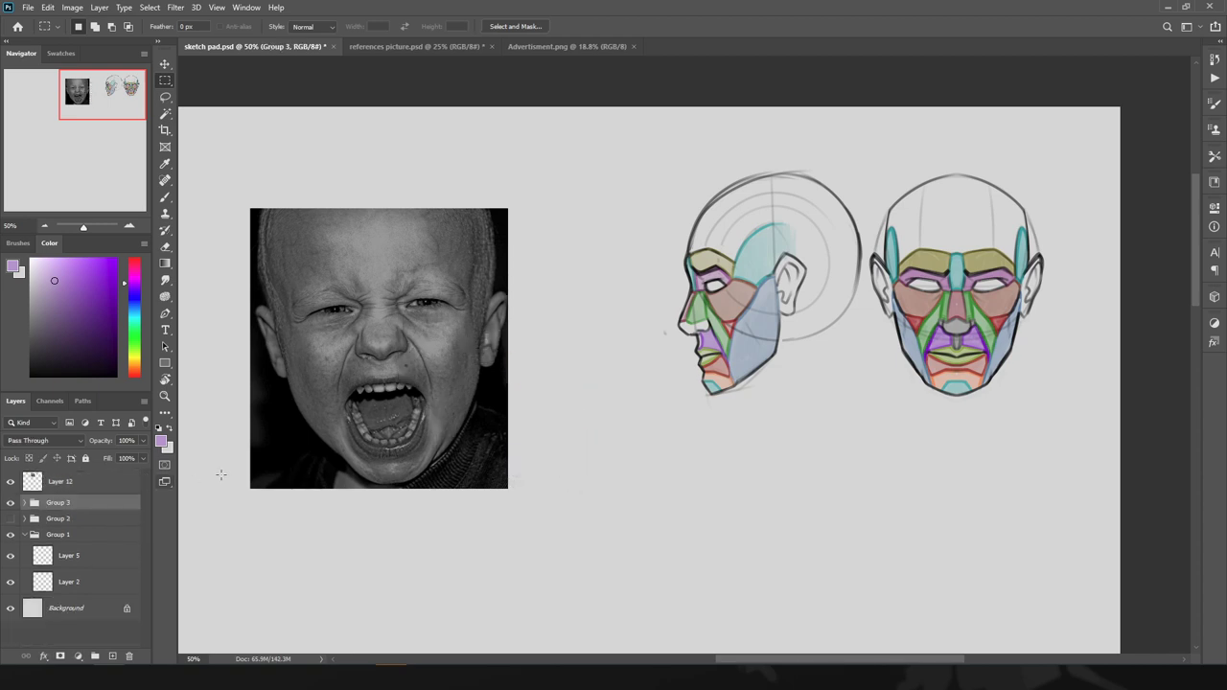
{"action": "left_click_drag", "start_coordinate": [318, 445], "coordinate": [380, 409]}
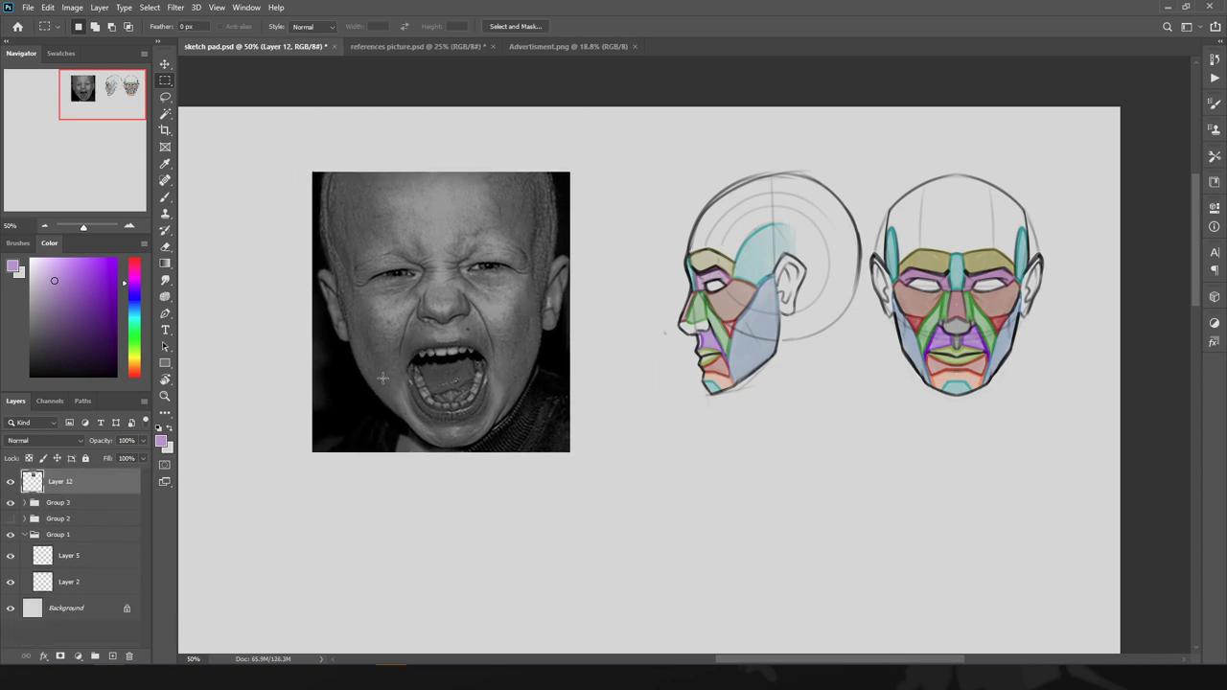
- Add a new layer above the photo and paint the strip beside the child's nose green, sampled from the front reference head
{"action": "key", "text": "b"}
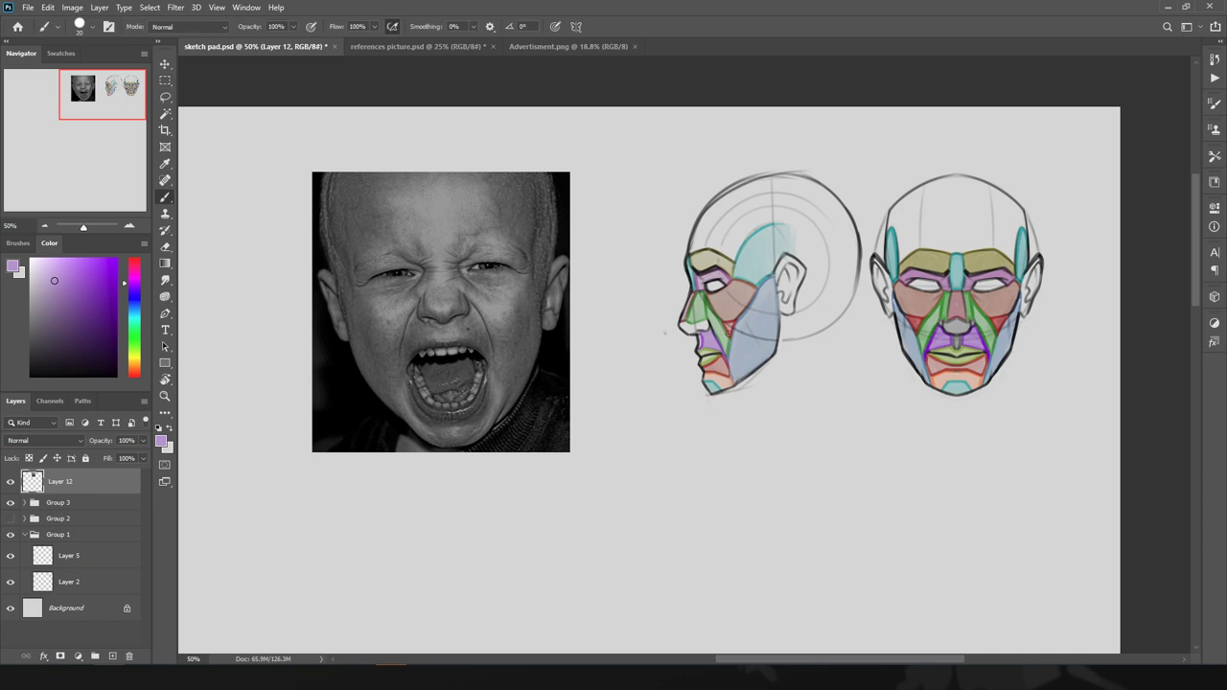
{"action": "left_click", "coordinate": [945, 295], "text": "alt"}
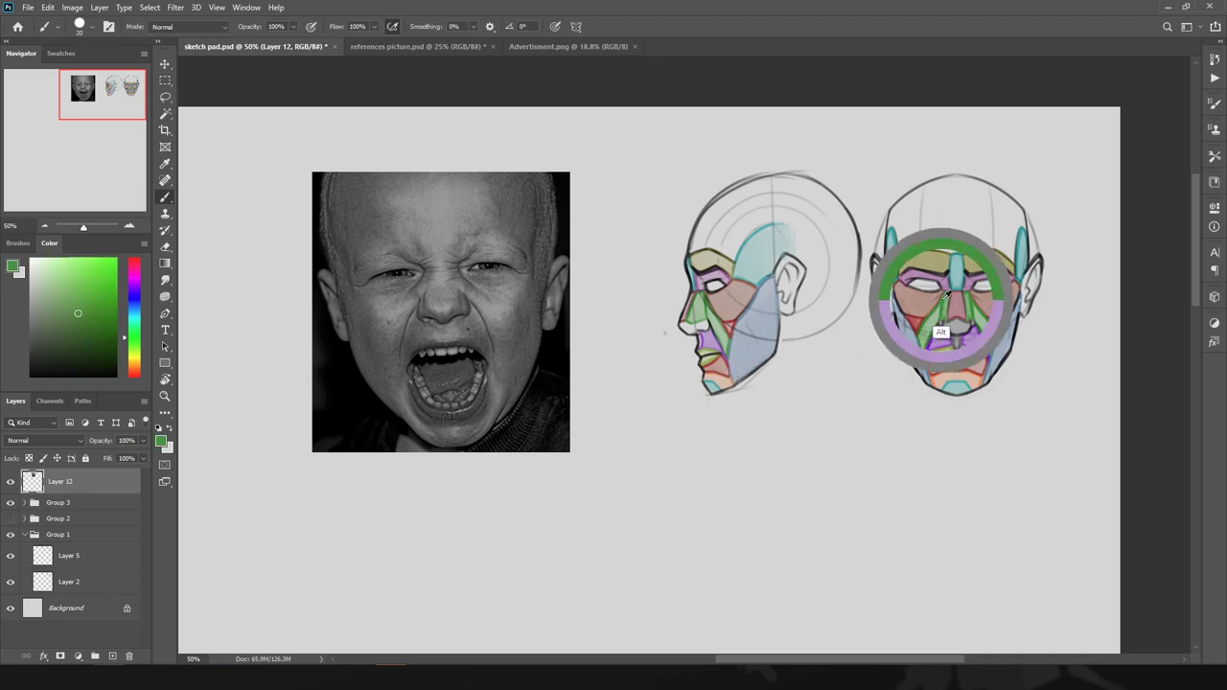
{"action": "key", "text": "ctrl+plus"}
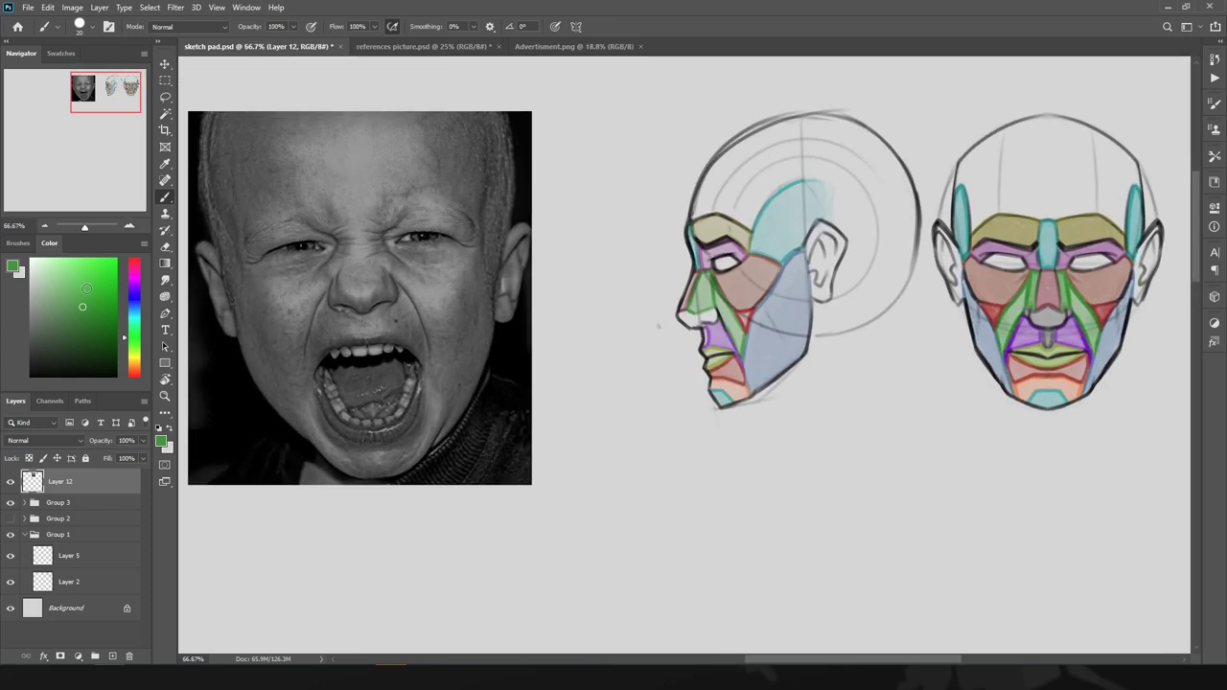
{"action": "left_click", "coordinate": [112, 655]}
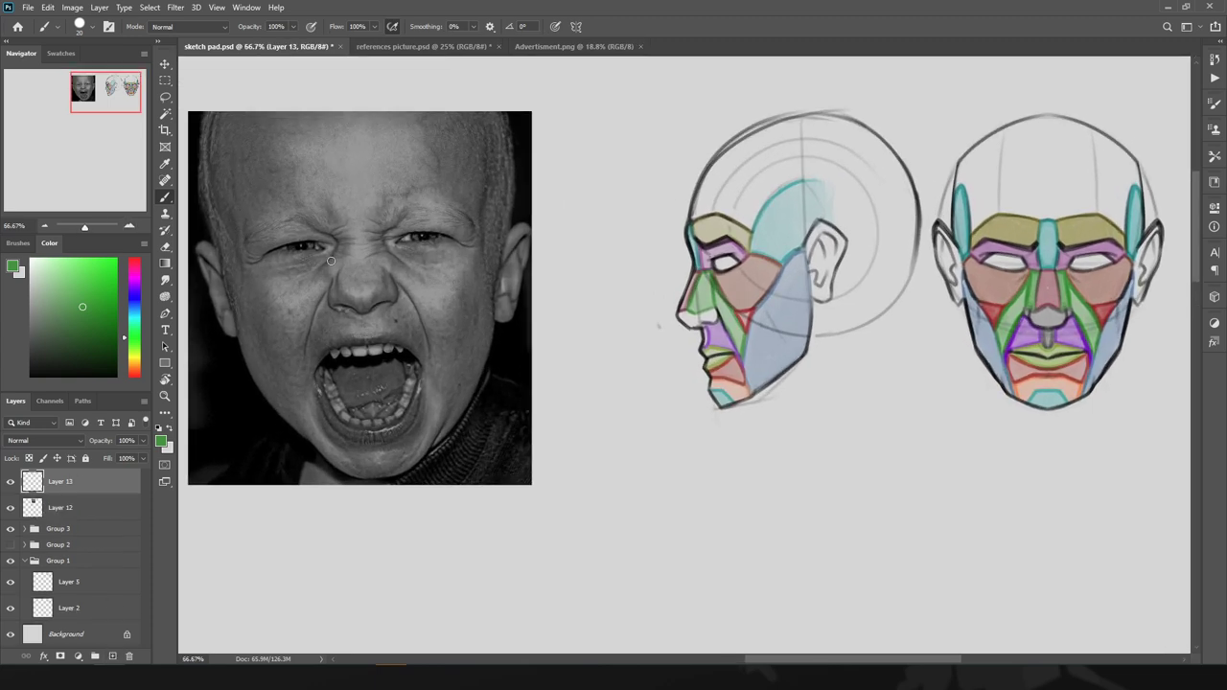
{"action": "left_click_drag", "start_coordinate": [337, 252], "coordinate": [294, 285]}
{"action": "left_click_drag", "start_coordinate": [298, 397], "coordinate": [415, 374]}
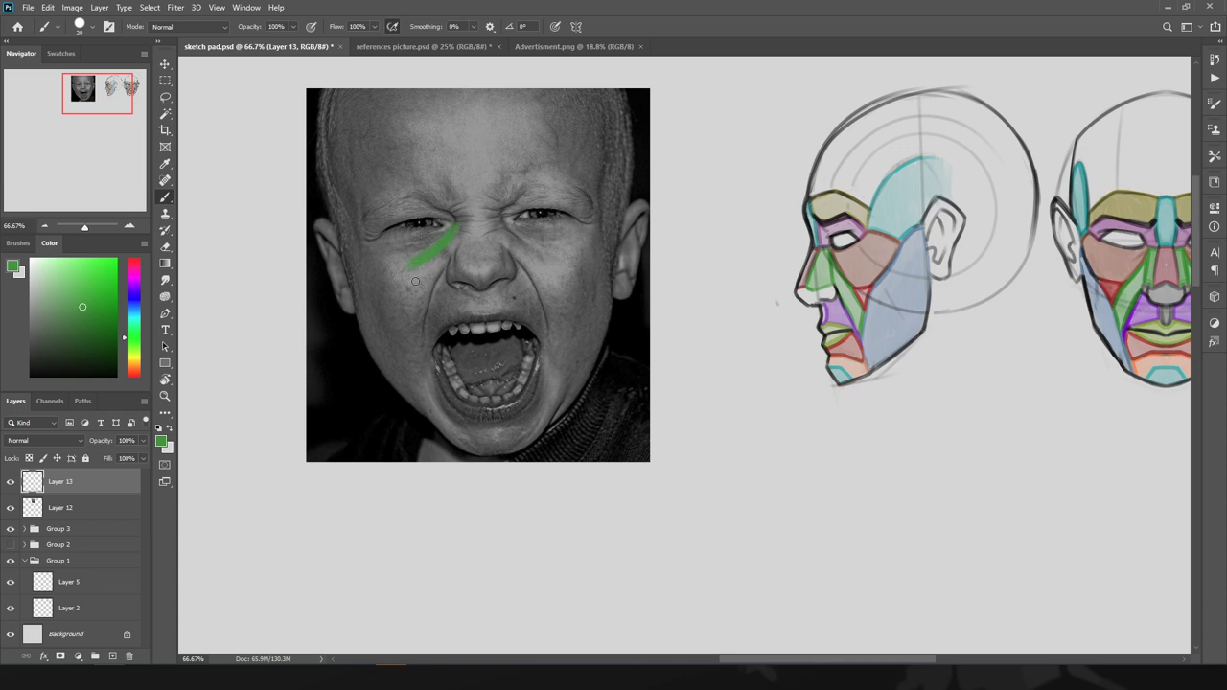
{"action": "mouse_move", "coordinate": [413, 267]}
{"action": "left_mouse_down"}
{"action": "mouse_move", "coordinate": [417, 333]}
{"action": "mouse_move", "coordinate": [454, 260]}
{"action": "mouse_move", "coordinate": [417, 333]}
{"action": "mouse_move", "coordinate": [448, 237]}
{"action": "mouse_move", "coordinate": [422, 263]}
{"action": "left_mouse_up"}
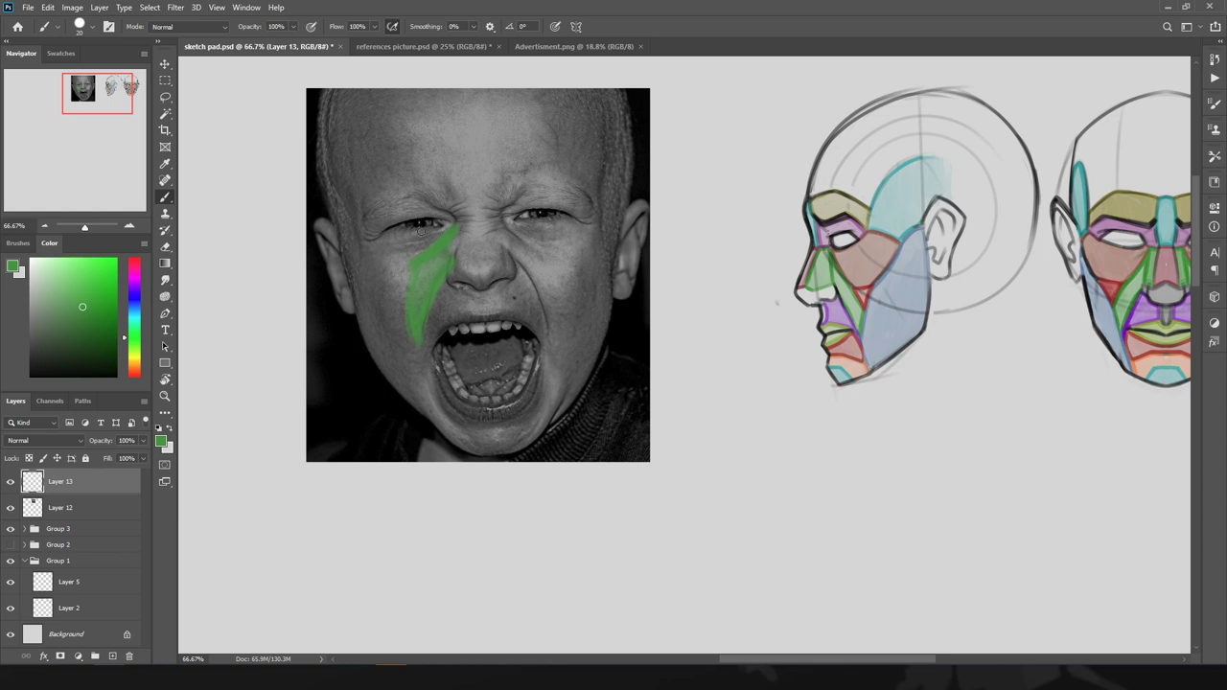
- Paint the child's under-eye cheek muted red and the jaw muscle light blue, using colours sampled from the reference heads
{"action": "left_click", "coordinate": [1117, 290], "text": "alt"}
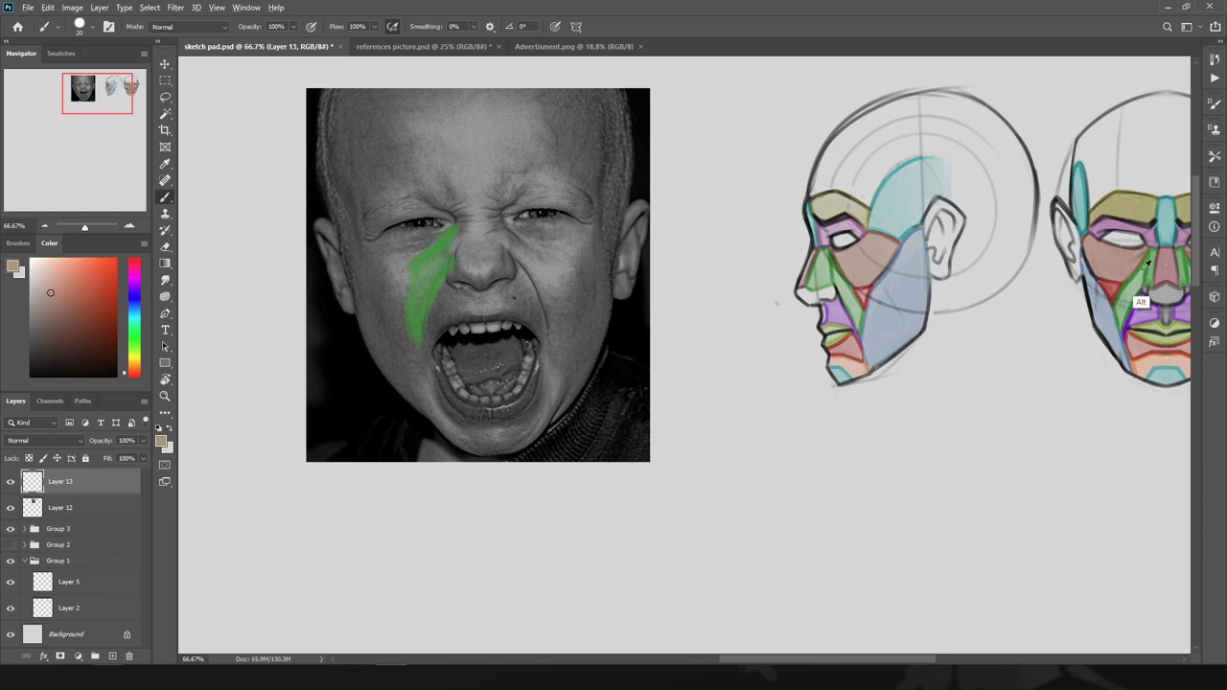
{"action": "left_click", "coordinate": [1145, 278], "text": "alt"}
{"action": "mouse_move", "coordinate": [444, 230]}
{"action": "left_mouse_down"}
{"action": "mouse_move", "coordinate": [392, 268]}
{"action": "mouse_move", "coordinate": [431, 241]}
{"action": "mouse_move", "coordinate": [401, 269]}
{"action": "mouse_move", "coordinate": [450, 247]}
{"action": "mouse_move", "coordinate": [407, 272]}
{"action": "mouse_move", "coordinate": [365, 251]}
{"action": "mouse_move", "coordinate": [417, 258]}
{"action": "left_mouse_up"}
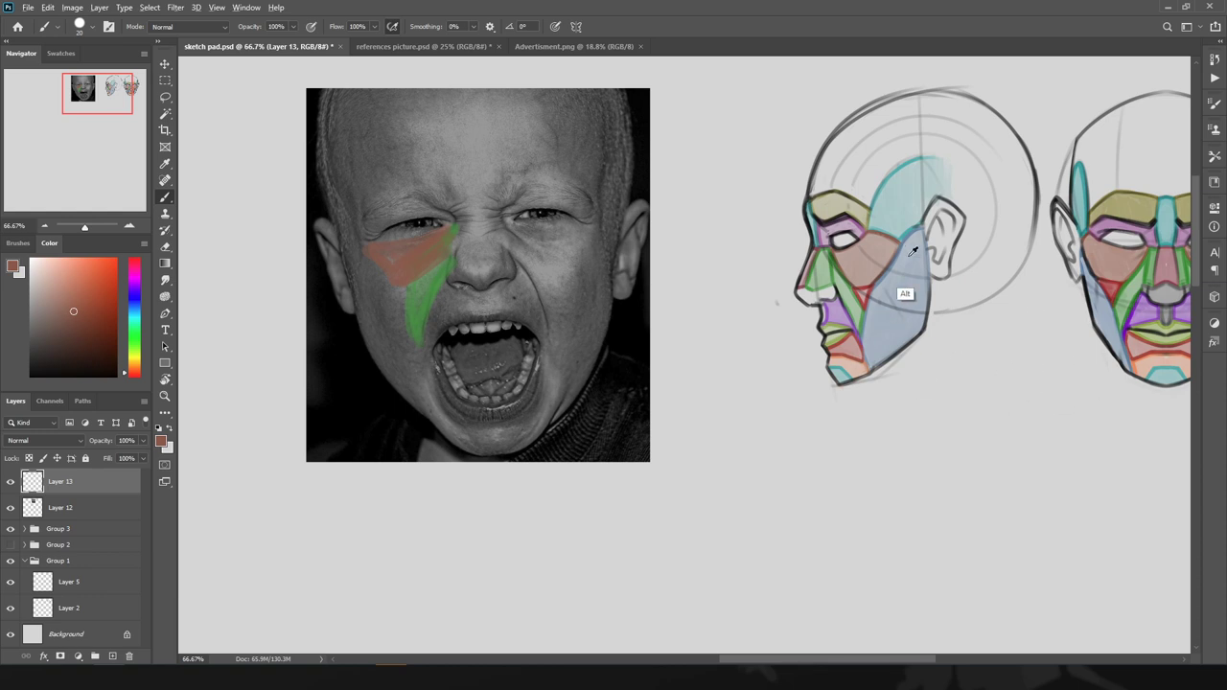
{"action": "left_click", "coordinate": [910, 254], "text": "alt"}
{"action": "mouse_move", "coordinate": [362, 252]}
{"action": "left_mouse_down"}
{"action": "mouse_move", "coordinate": [394, 288]}
{"action": "mouse_move", "coordinate": [433, 413]}
{"action": "mouse_move", "coordinate": [380, 269]}
{"action": "mouse_move", "coordinate": [364, 255]}
{"action": "mouse_move", "coordinate": [419, 400]}
{"action": "mouse_move", "coordinate": [387, 358]}
{"action": "mouse_move", "coordinate": [419, 401]}
{"action": "mouse_move", "coordinate": [354, 279]}
{"action": "mouse_move", "coordinate": [351, 312]}
{"action": "left_mouse_up"}
- Paint the child's upper lip area purple, the lower lip rim red and the chin orange, sampling the front reference head
{"action": "left_click", "coordinate": [1137, 311], "text": "alt"}
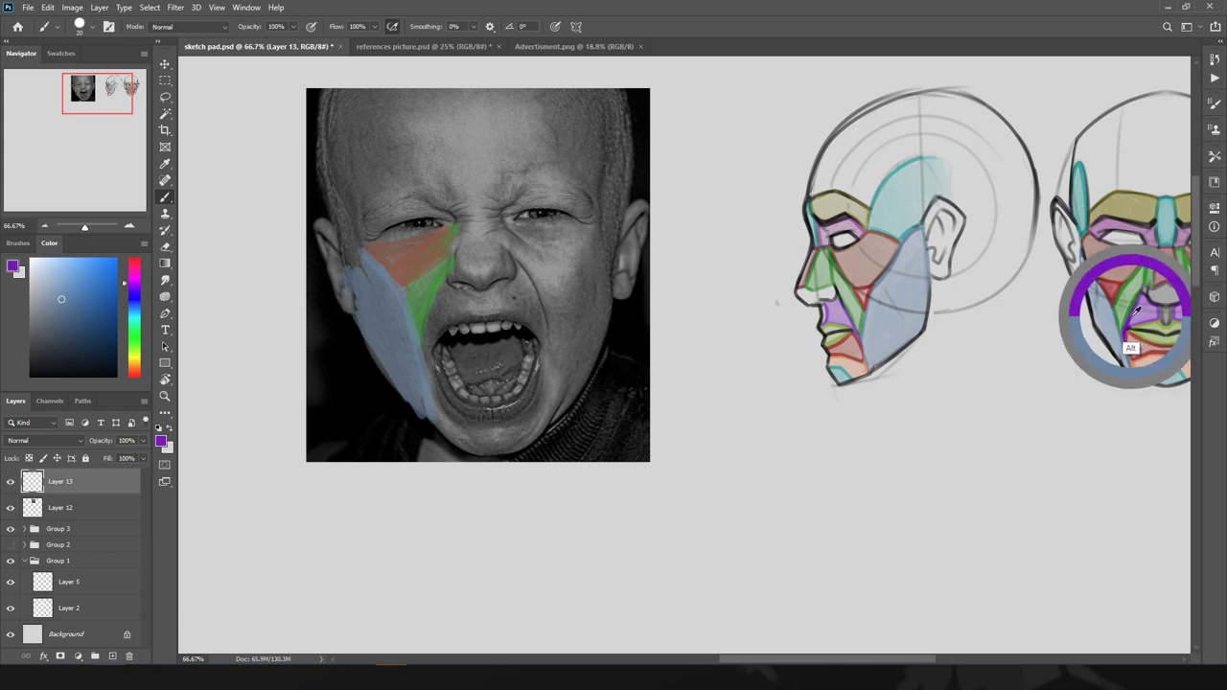
{"action": "mouse_move", "coordinate": [449, 290]}
{"action": "left_mouse_down"}
{"action": "mouse_move", "coordinate": [461, 291]}
{"action": "mouse_move", "coordinate": [444, 329]}
{"action": "mouse_move", "coordinate": [450, 310]}
{"action": "left_mouse_up"}
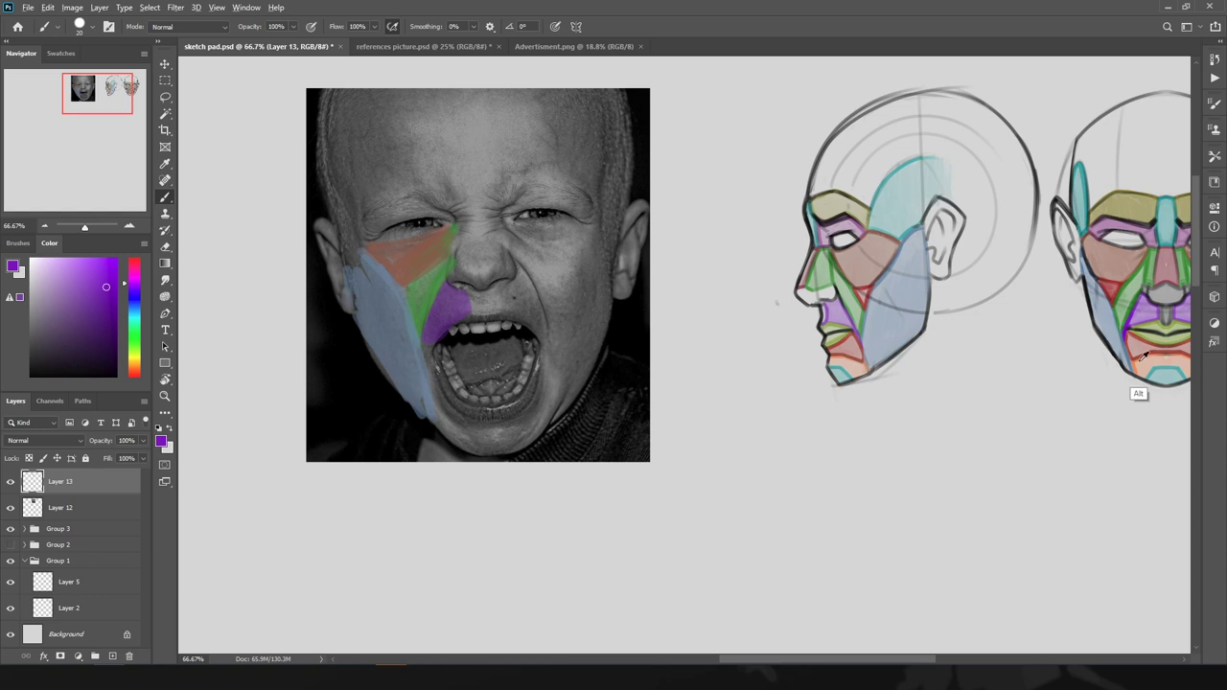
{"action": "left_click", "coordinate": [1140, 356], "text": "alt"}
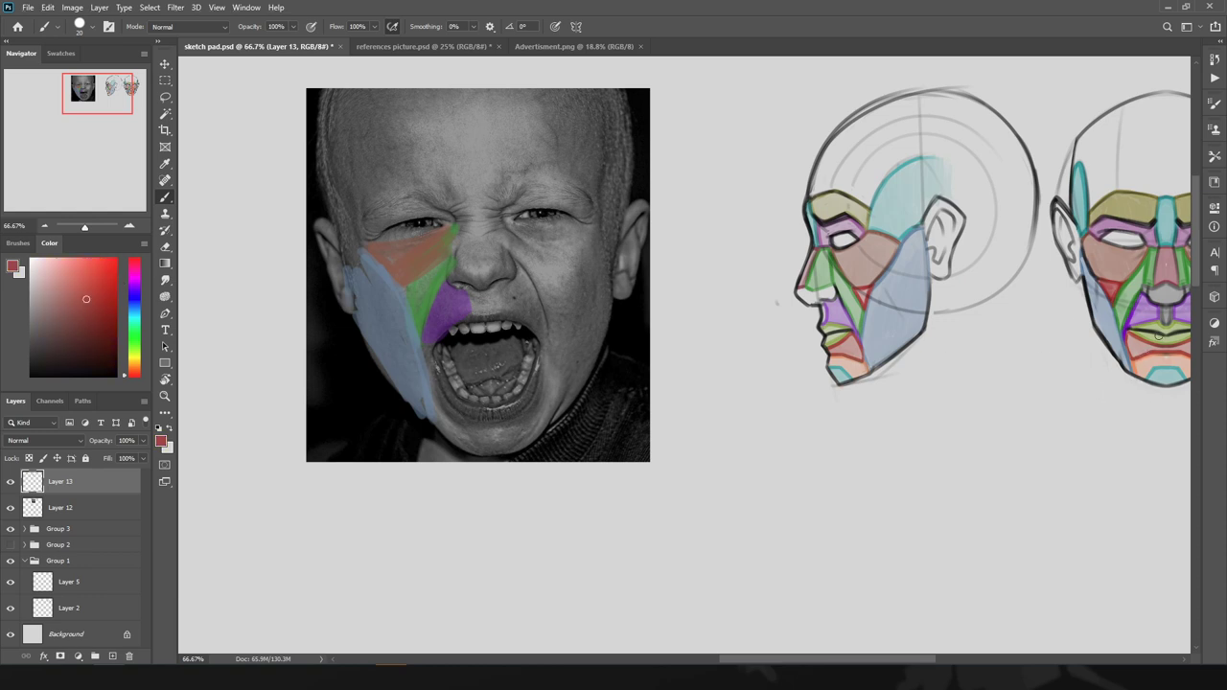
{"action": "mouse_move", "coordinate": [423, 394]}
{"action": "left_mouse_down"}
{"action": "mouse_move", "coordinate": [441, 383]}
{"action": "mouse_move", "coordinate": [458, 417]}
{"action": "mouse_move", "coordinate": [518, 419]}
{"action": "mouse_move", "coordinate": [542, 388]}
{"action": "mouse_move", "coordinate": [529, 403]}
{"action": "left_mouse_up"}
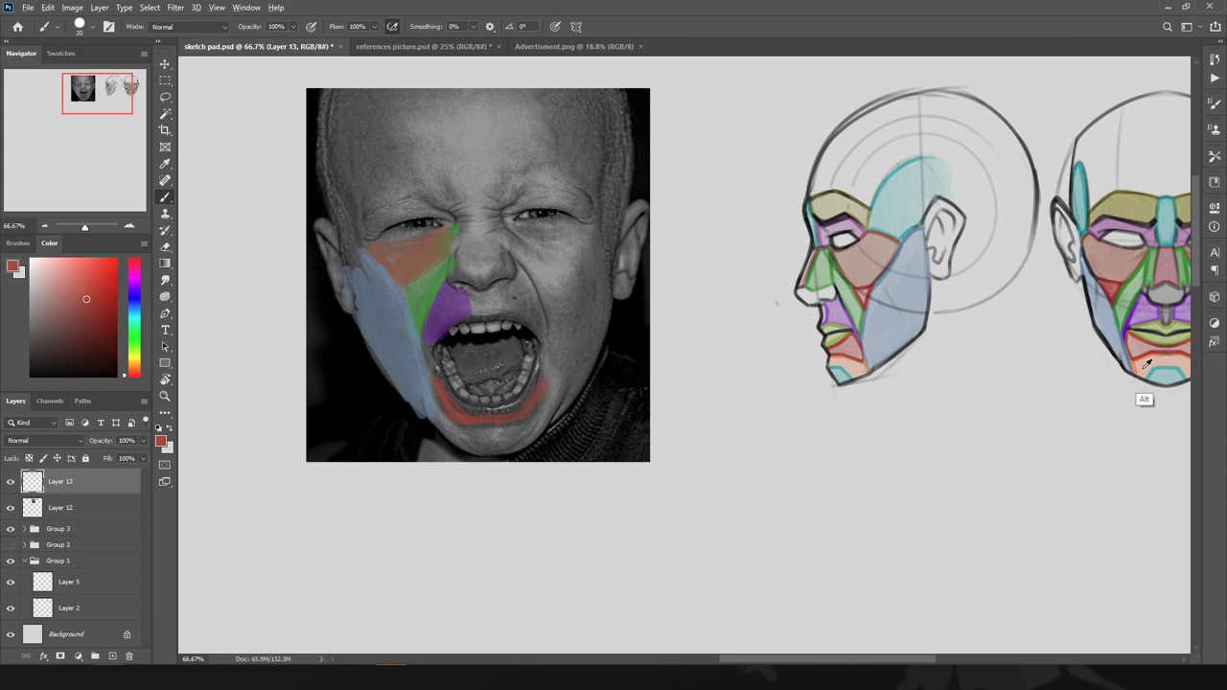
{"action": "left_click", "coordinate": [1145, 364], "text": "alt"}
{"action": "mouse_move", "coordinate": [436, 403]}
{"action": "left_mouse_down"}
{"action": "mouse_move", "coordinate": [452, 439]}
{"action": "mouse_move", "coordinate": [448, 420]}
{"action": "mouse_move", "coordinate": [498, 449]}
{"action": "mouse_move", "coordinate": [491, 427]}
{"action": "mouse_move", "coordinate": [453, 438]}
{"action": "mouse_move", "coordinate": [471, 441]}
{"action": "mouse_move", "coordinate": [442, 410]}
{"action": "left_mouse_up"}
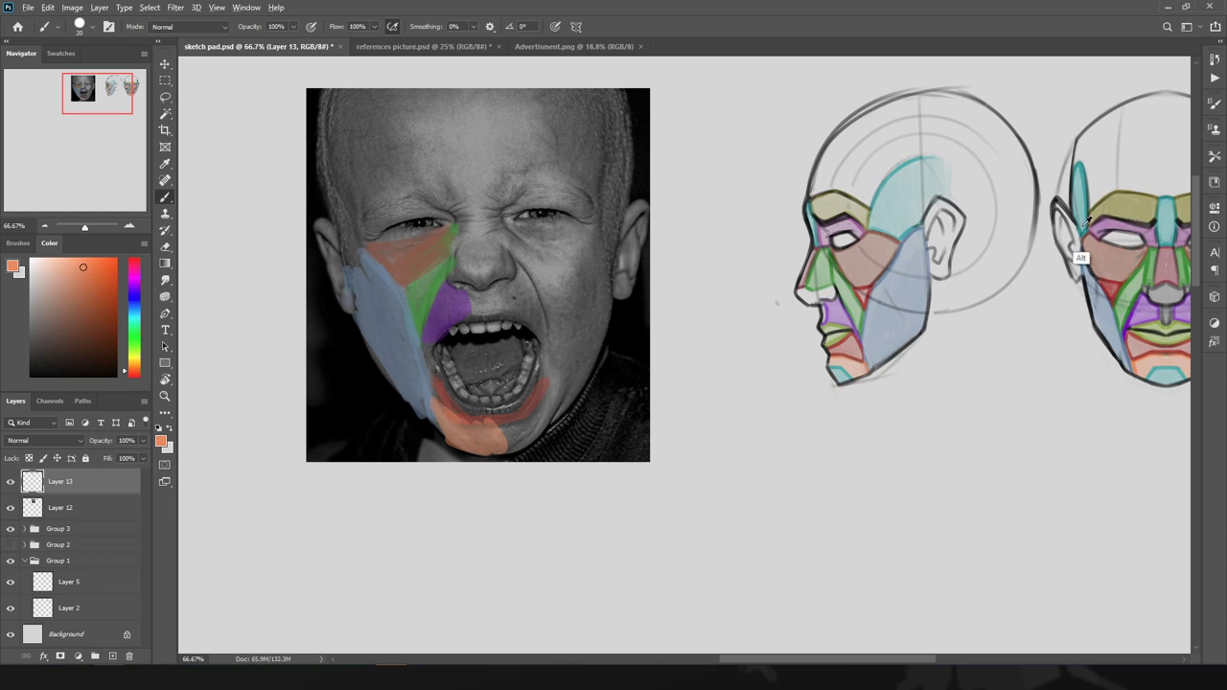
- Paint the child's upper eyelid pinkish purple, the brow olive yellow and the temple teal, using colours sampled from the reference heads
{"action": "left_click", "coordinate": [1094, 226], "text": "alt"}
{"action": "mouse_move", "coordinate": [454, 213]}
{"action": "left_mouse_down"}
{"action": "mouse_move", "coordinate": [401, 195]}
{"action": "mouse_move", "coordinate": [399, 222]}
{"action": "mouse_move", "coordinate": [428, 212]}
{"action": "mouse_move", "coordinate": [369, 232]}
{"action": "mouse_move", "coordinate": [422, 214]}
{"action": "left_mouse_up"}
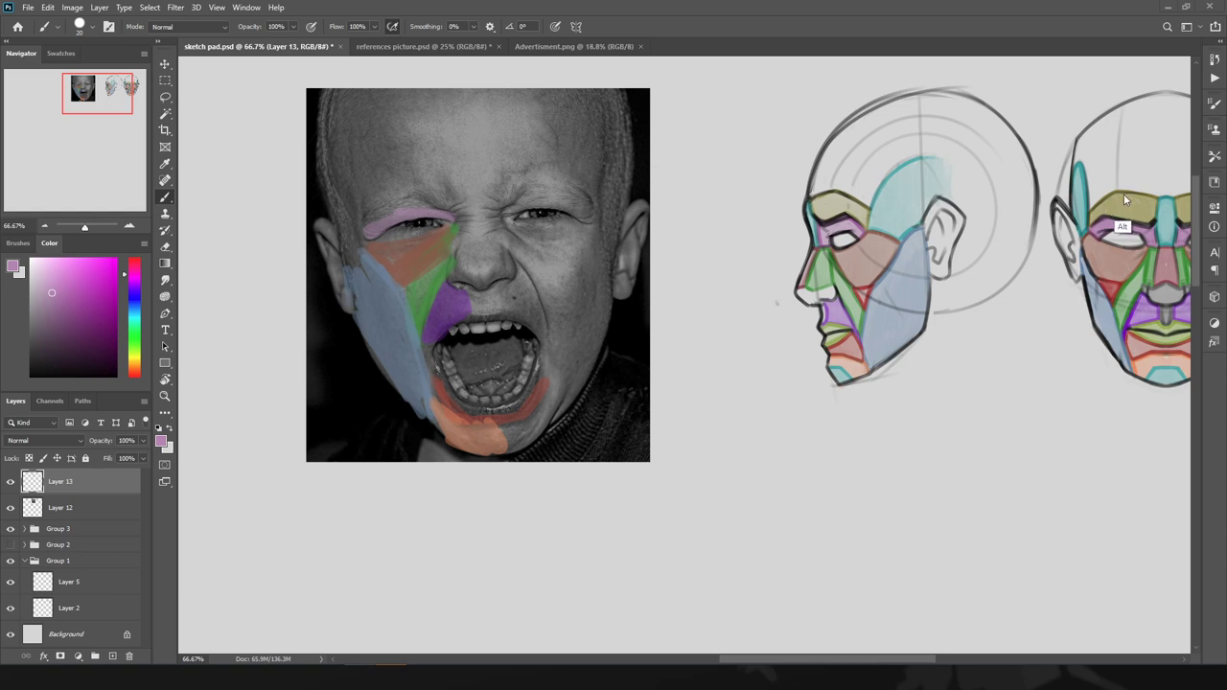
{"action": "left_click", "coordinate": [1156, 195], "text": "alt"}
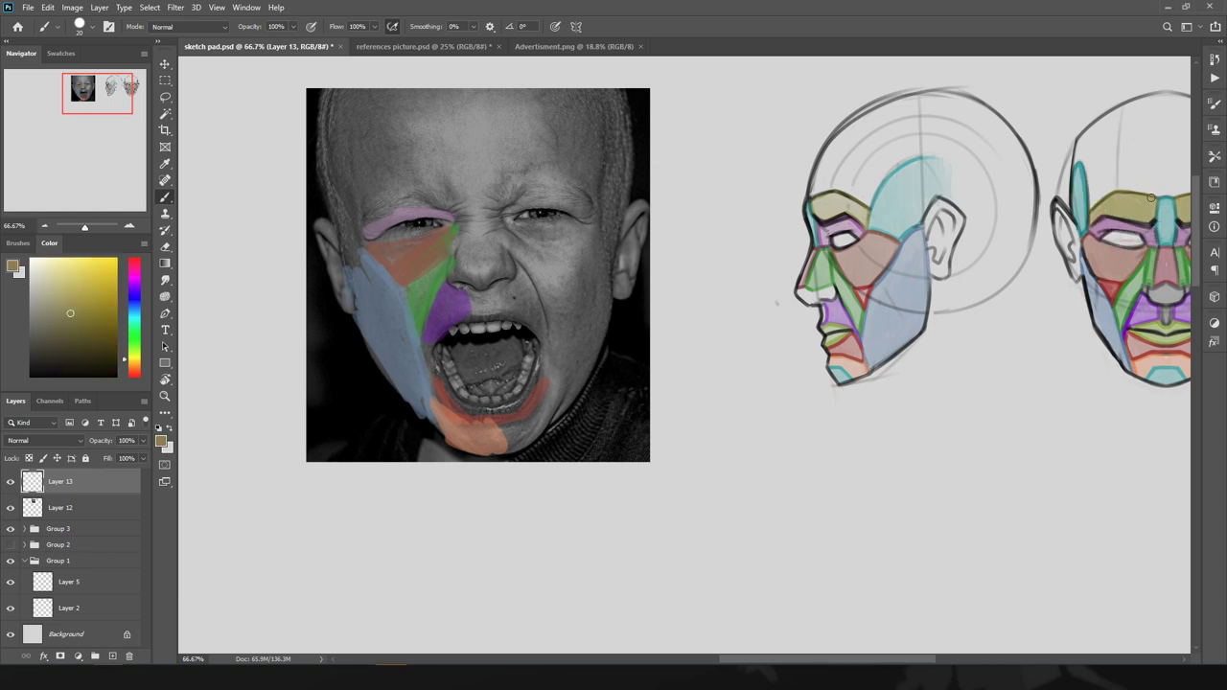
{"action": "mouse_move", "coordinate": [448, 189]}
{"action": "left_mouse_down"}
{"action": "mouse_move", "coordinate": [377, 208]}
{"action": "mouse_move", "coordinate": [439, 184]}
{"action": "mouse_move", "coordinate": [443, 169]}
{"action": "mouse_move", "coordinate": [366, 208]}
{"action": "mouse_move", "coordinate": [369, 257]}
{"action": "mouse_move", "coordinate": [343, 216]}
{"action": "mouse_move", "coordinate": [359, 257]}
{"action": "mouse_move", "coordinate": [340, 234]}
{"action": "mouse_move", "coordinate": [330, 199]}
{"action": "left_mouse_up"}
{"action": "left_click", "coordinate": [896, 206], "text": "alt"}
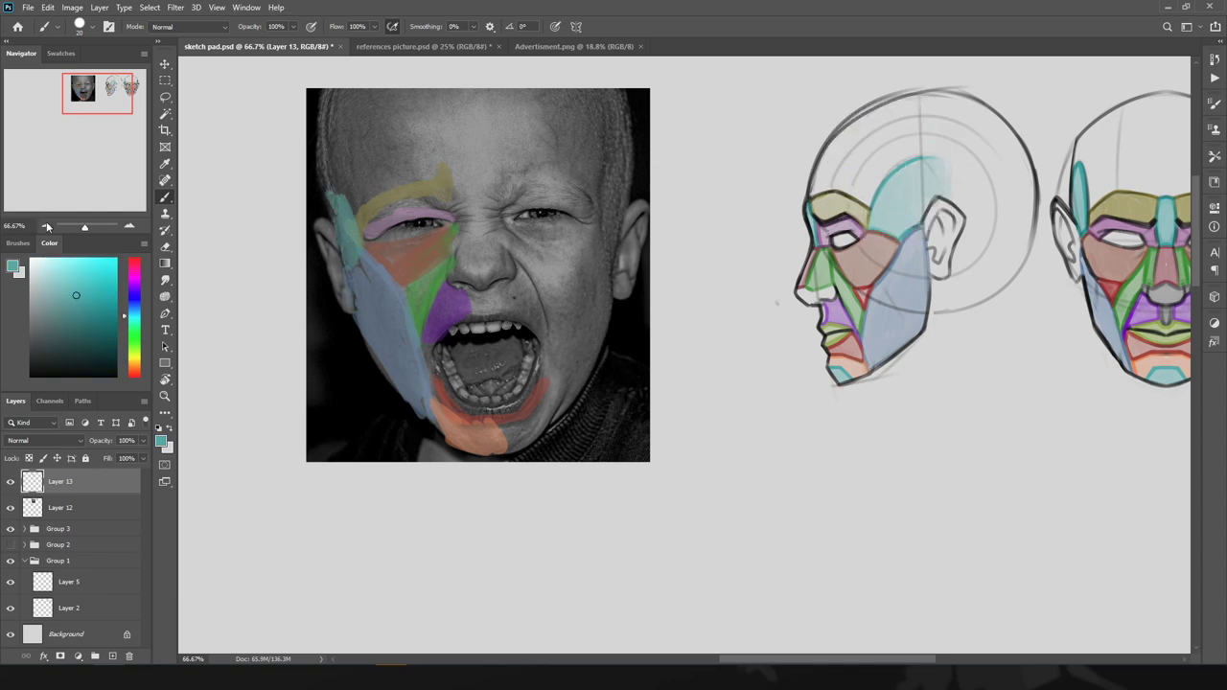
- Delete the painted muscle layer and the child photo layer
{"action": "key", "text": "ctrl+minus"}
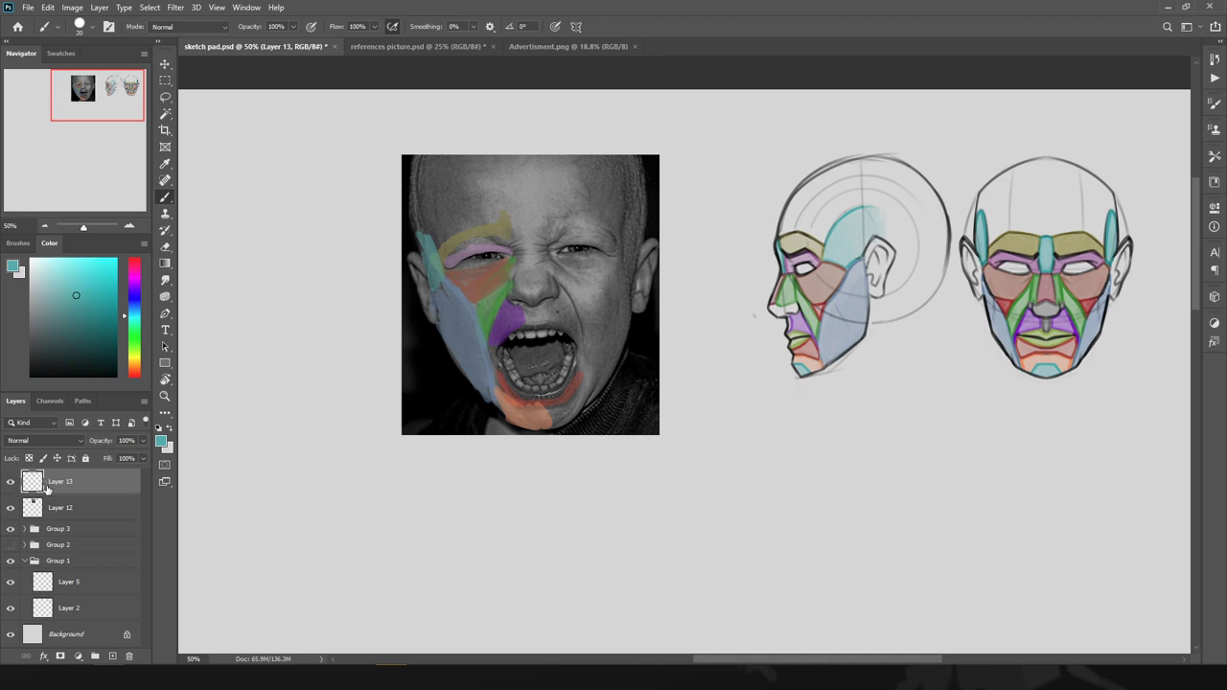
{"action": "key", "text": "Delete"}
{"action": "key", "text": "Delete"}
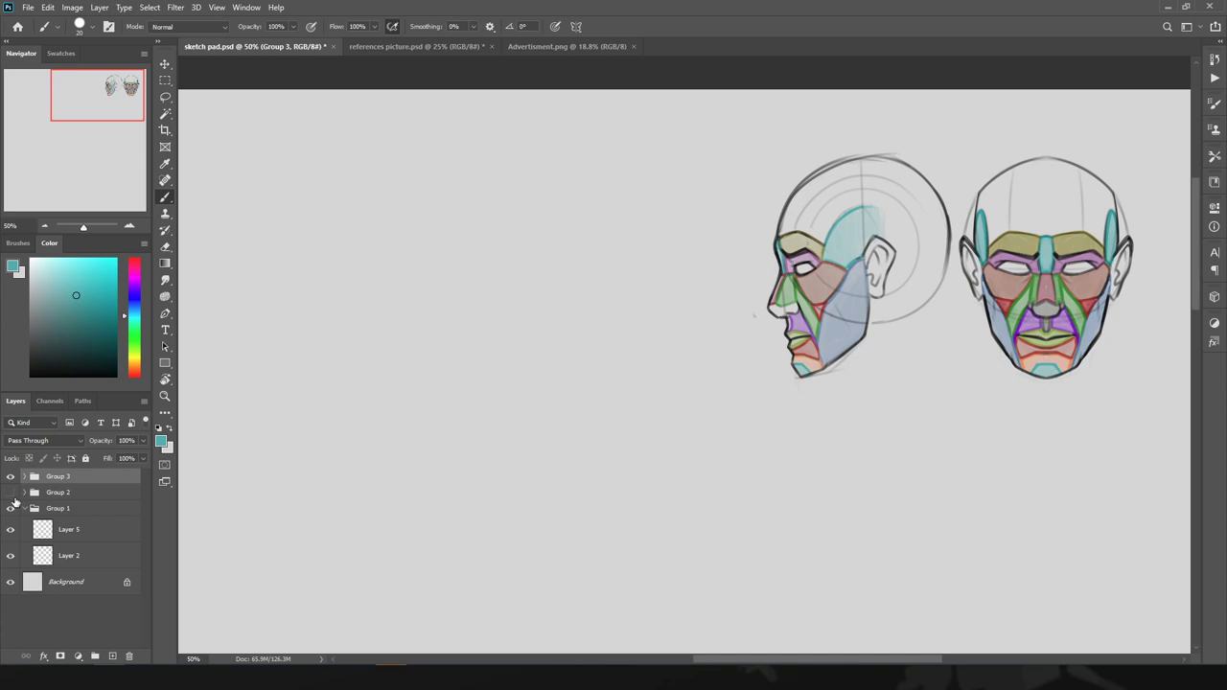
- Show Group 2 with the canine heads, hide Group 3, and turn on Layer 6 with the canine muscle colours
{"action": "left_click", "coordinate": [11, 493]}
{"action": "left_click", "coordinate": [10, 477]}
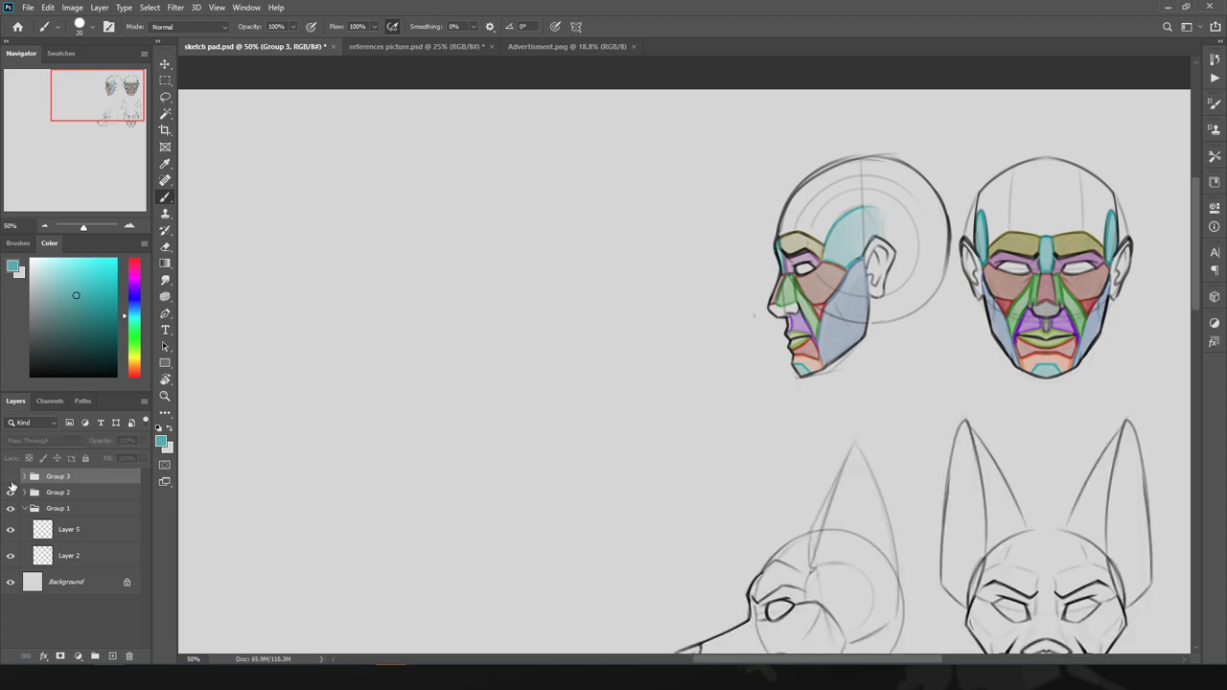
{"action": "left_click_drag", "start_coordinate": [90, 93], "coordinate": [97, 97]}
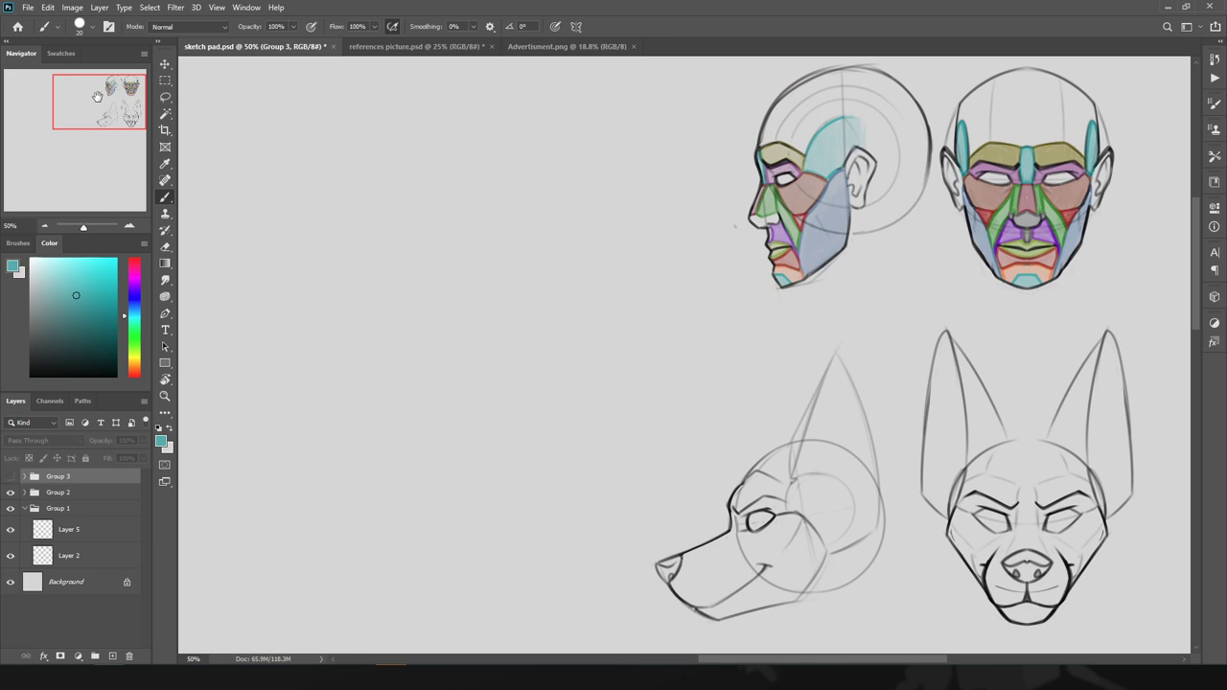
{"action": "left_click", "coordinate": [24, 493]}
{"action": "left_click", "coordinate": [11, 539]}
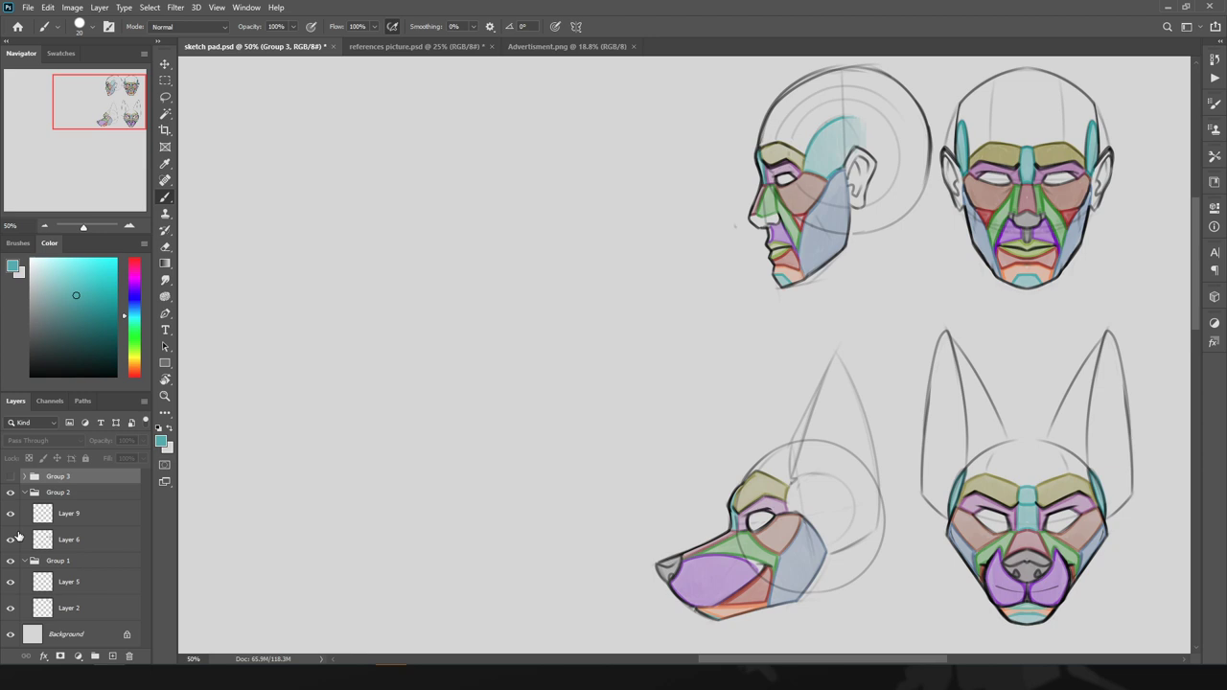
- Move Group 2 with the canine heads straight up, closer beneath the human reference heads
{"action": "left_click_drag", "start_coordinate": [101, 104], "coordinate": [108, 134]}
{"action": "left_click", "coordinate": [129, 227]}
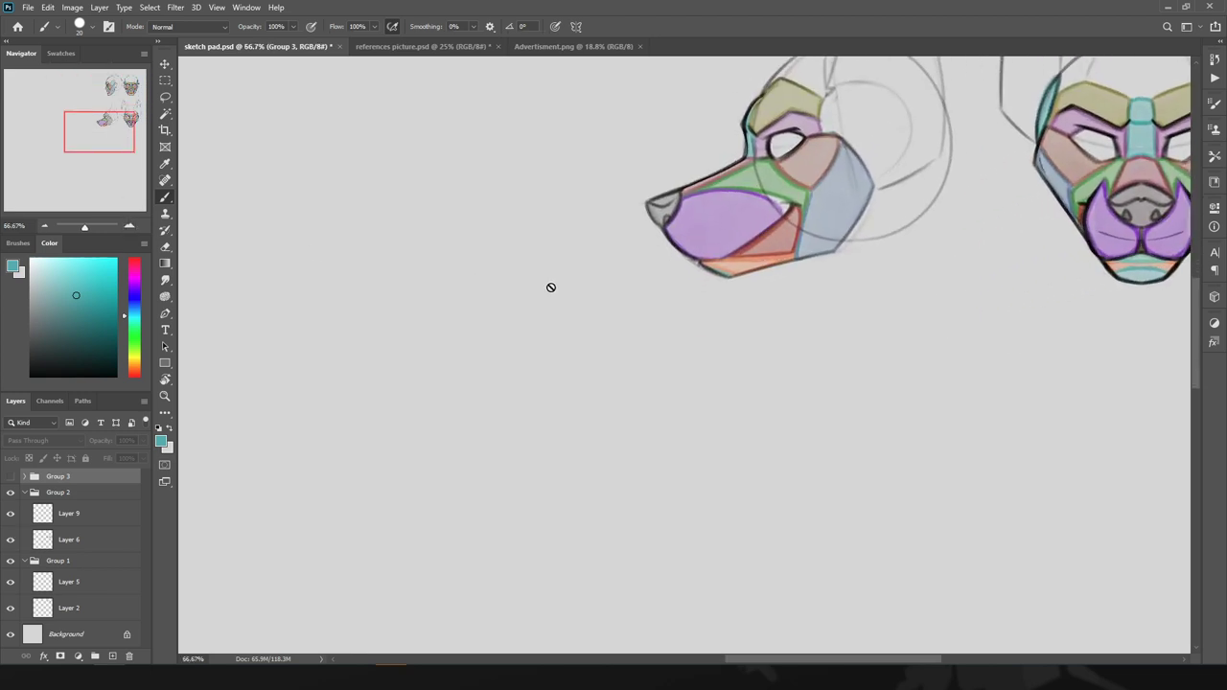
{"action": "left_click_drag", "start_coordinate": [645, 219], "coordinate": [398, 543]}
{"action": "left_click_drag", "start_coordinate": [365, 471], "coordinate": [373, 447]}
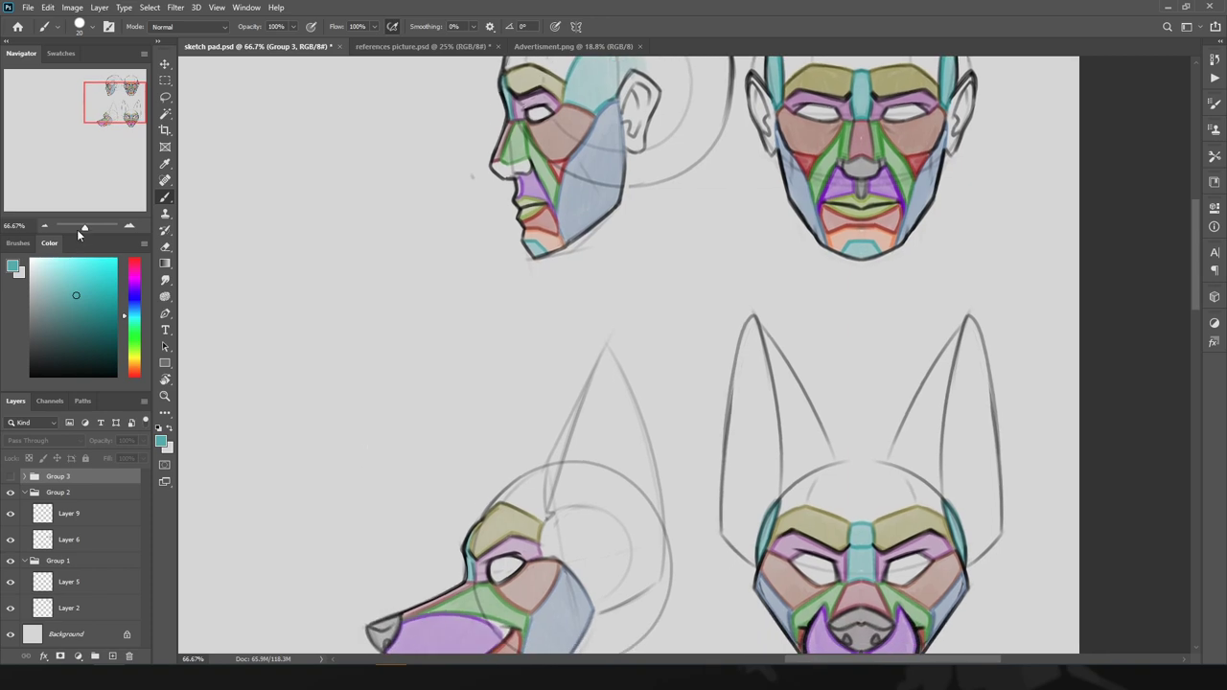
{"action": "left_click_drag", "start_coordinate": [84, 228], "coordinate": [81, 230]}
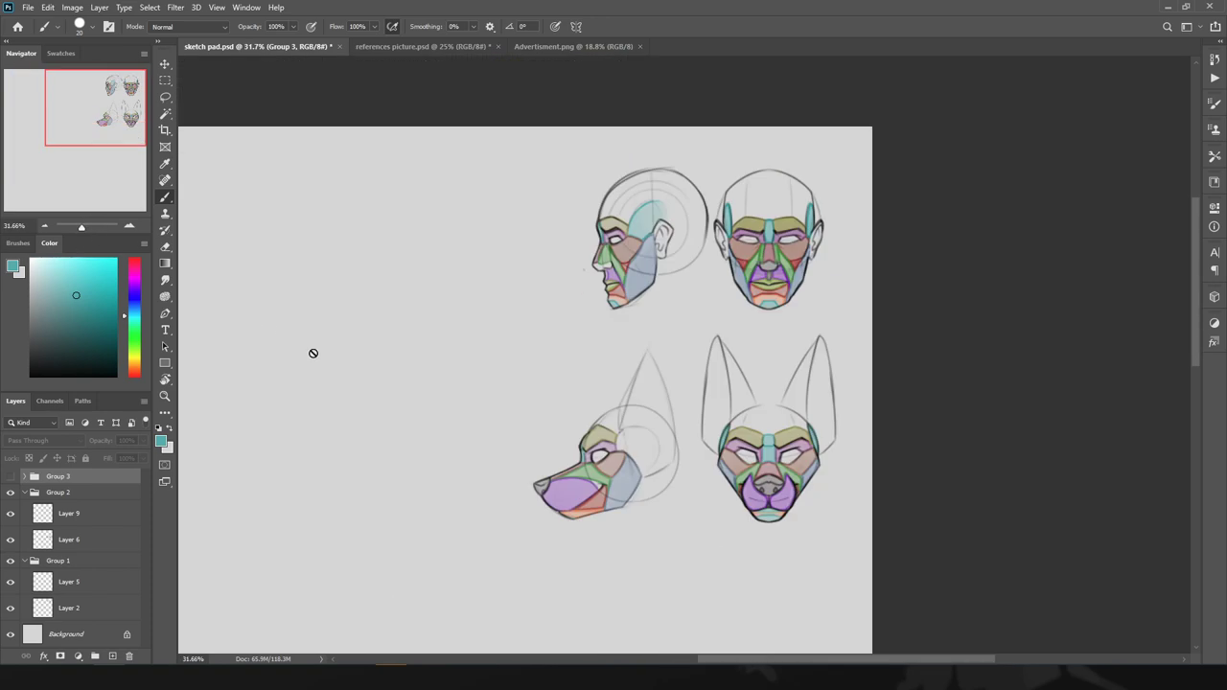
{"action": "left_click_drag", "start_coordinate": [441, 451], "coordinate": [449, 410]}
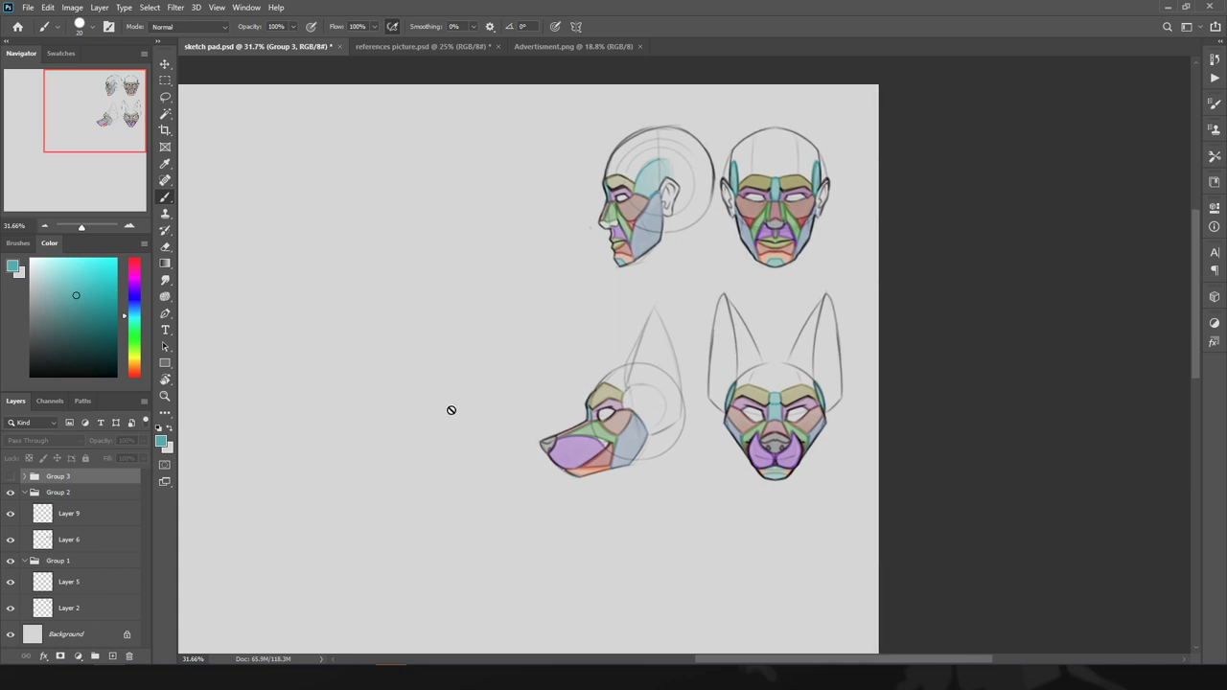
{"action": "left_click", "coordinate": [48, 564]}
{"action": "left_click", "coordinate": [50, 496]}
{"action": "key", "text": "ctrl+t"}
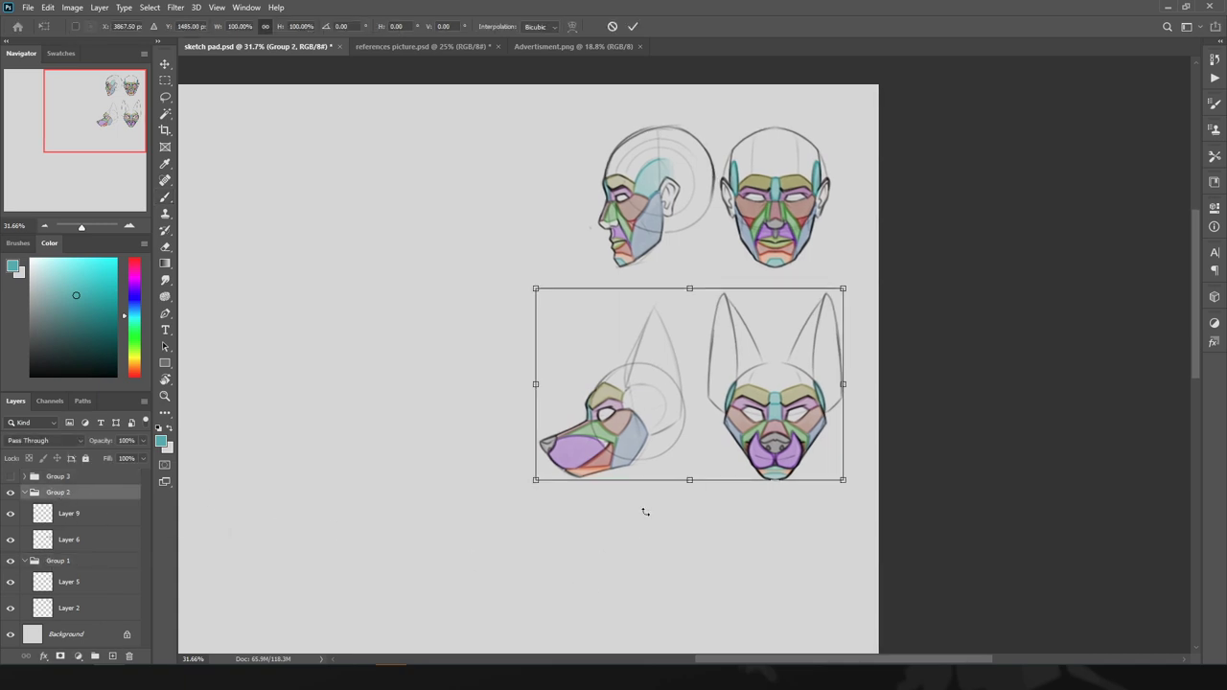
{"action": "left_click_drag", "start_coordinate": [630, 441], "coordinate": [630, 405]}
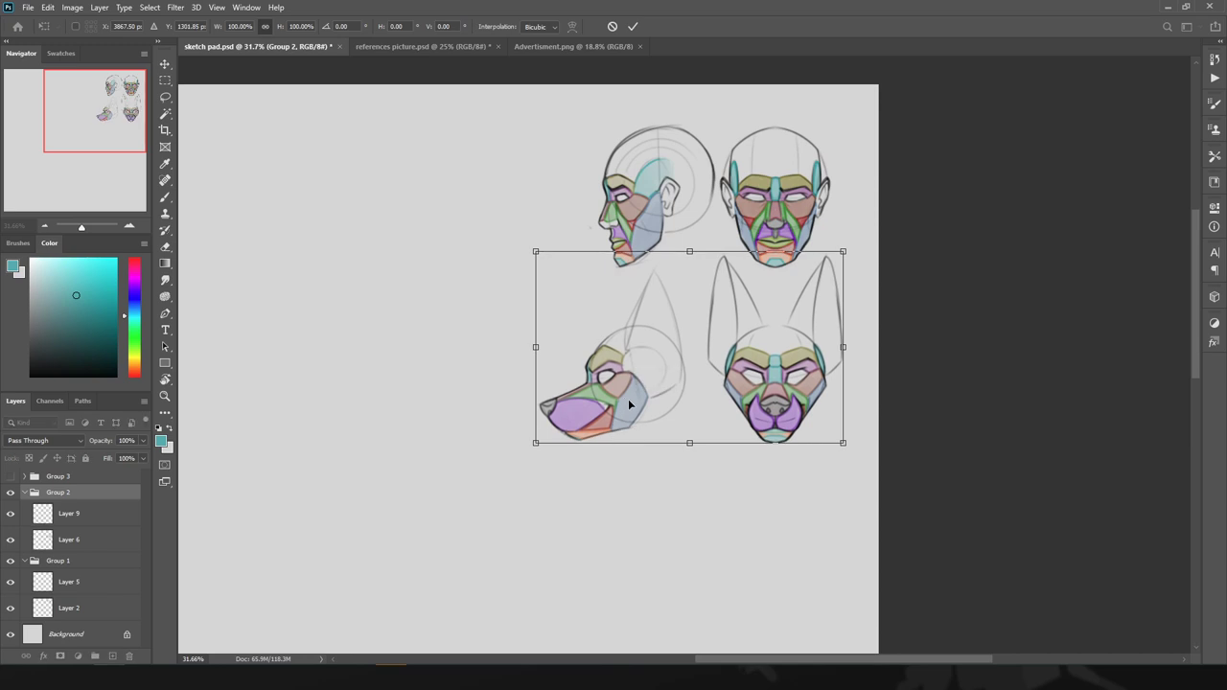
{"action": "key", "text": "Return"}
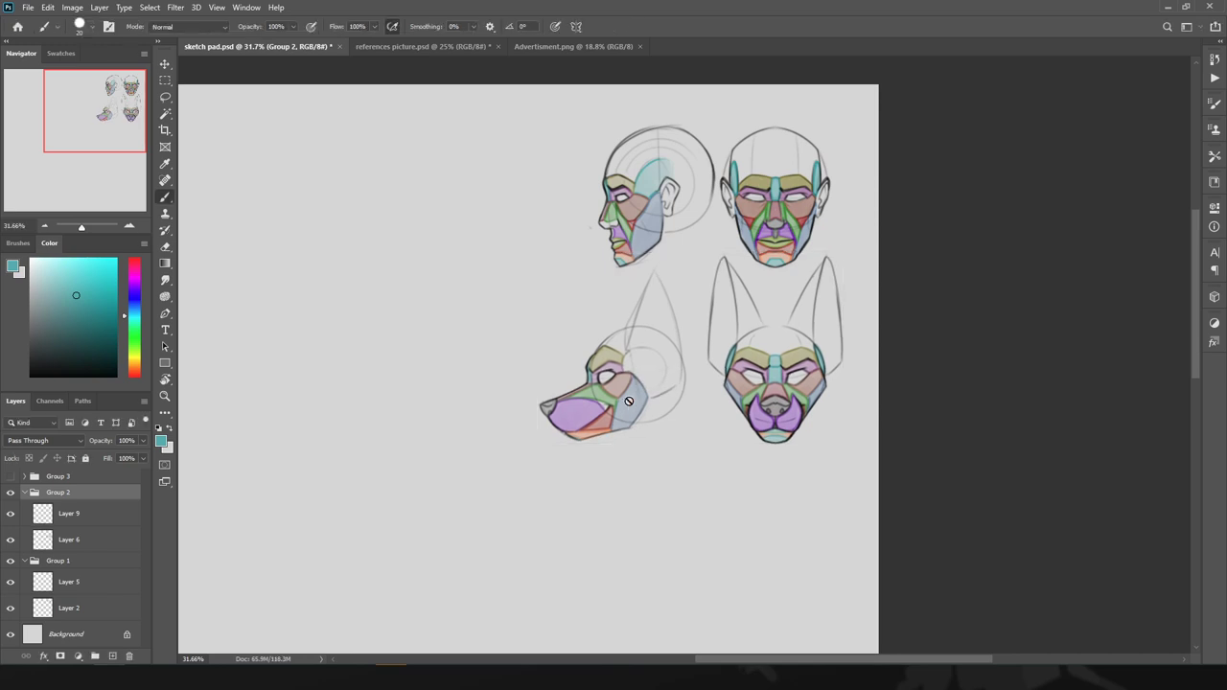
{"action": "left_click", "coordinate": [130, 227]}
{"action": "left_click", "coordinate": [131, 227]}
{"action": "left_click", "coordinate": [130, 227]}
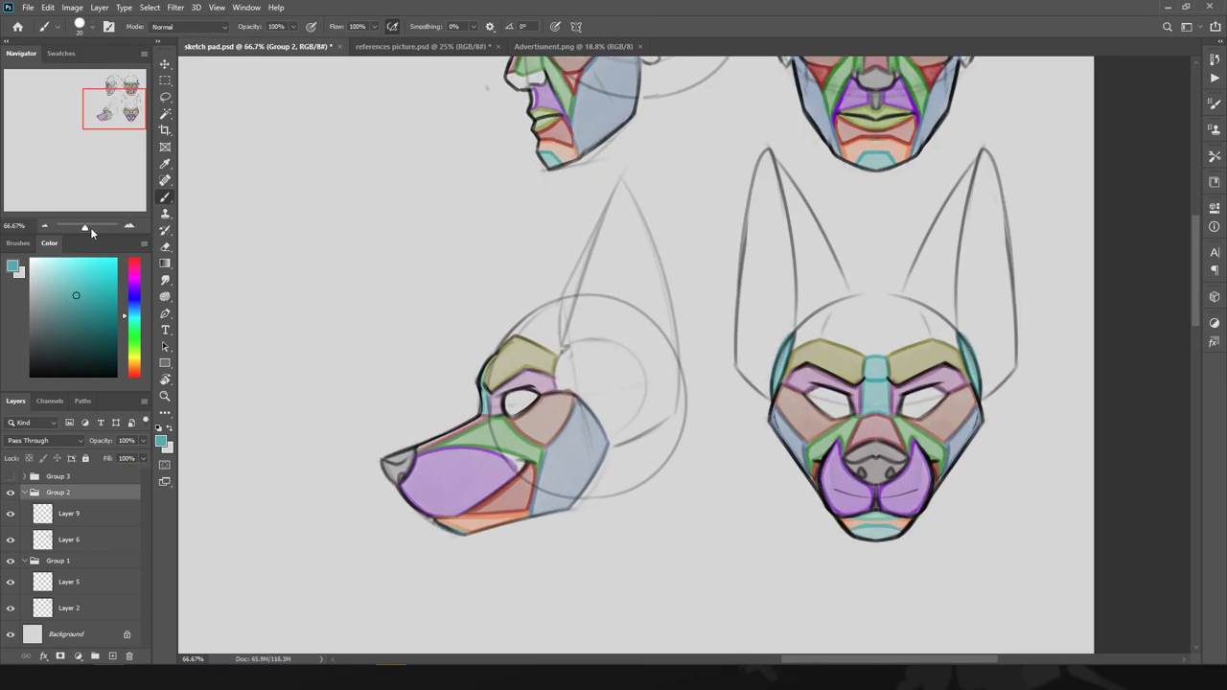
- Add a new empty layer above Group 3
{"action": "left_click_drag", "start_coordinate": [86, 228], "coordinate": [85, 228]}
{"action": "left_click_drag", "start_coordinate": [308, 229], "coordinate": [307, 309]}
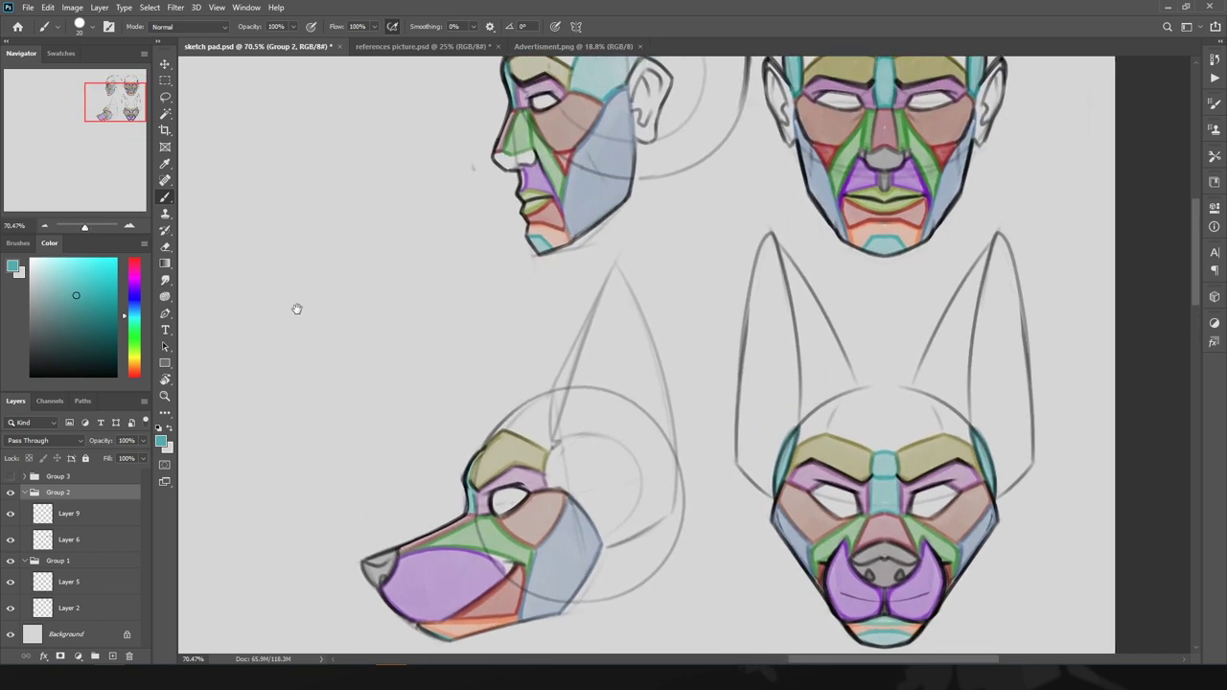
{"action": "left_click_drag", "start_coordinate": [84, 227], "coordinate": [85, 228]}
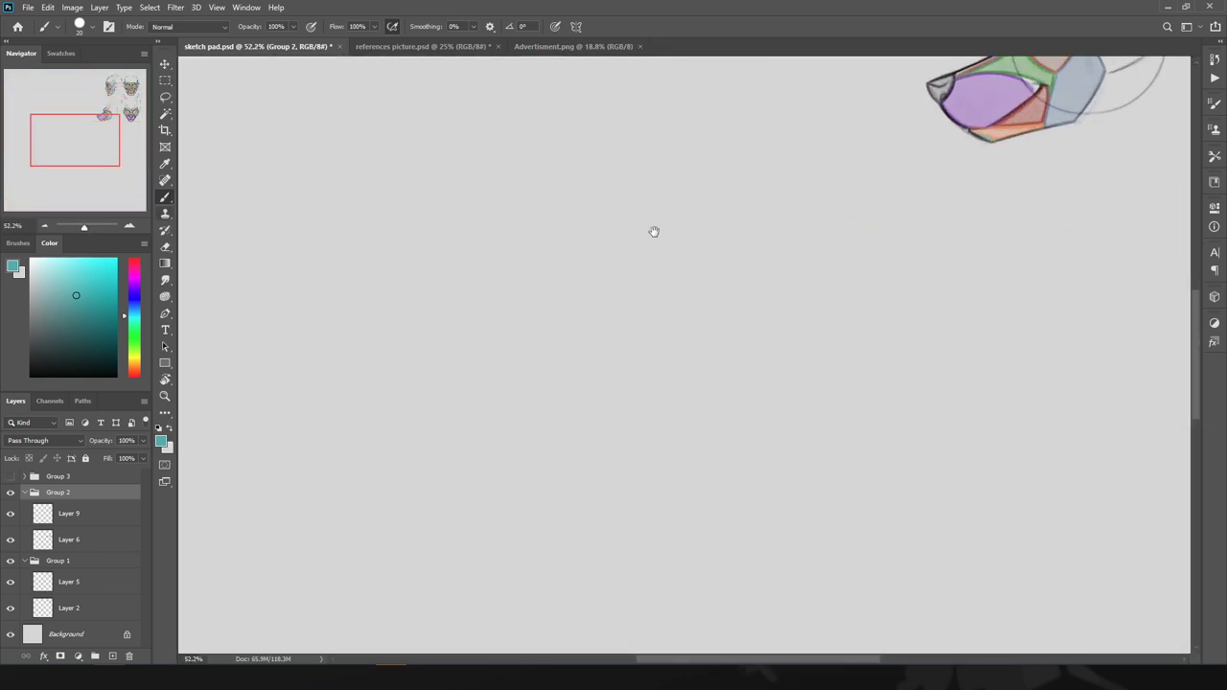
{"action": "left_click_drag", "start_coordinate": [921, 66], "coordinate": [462, 521]}
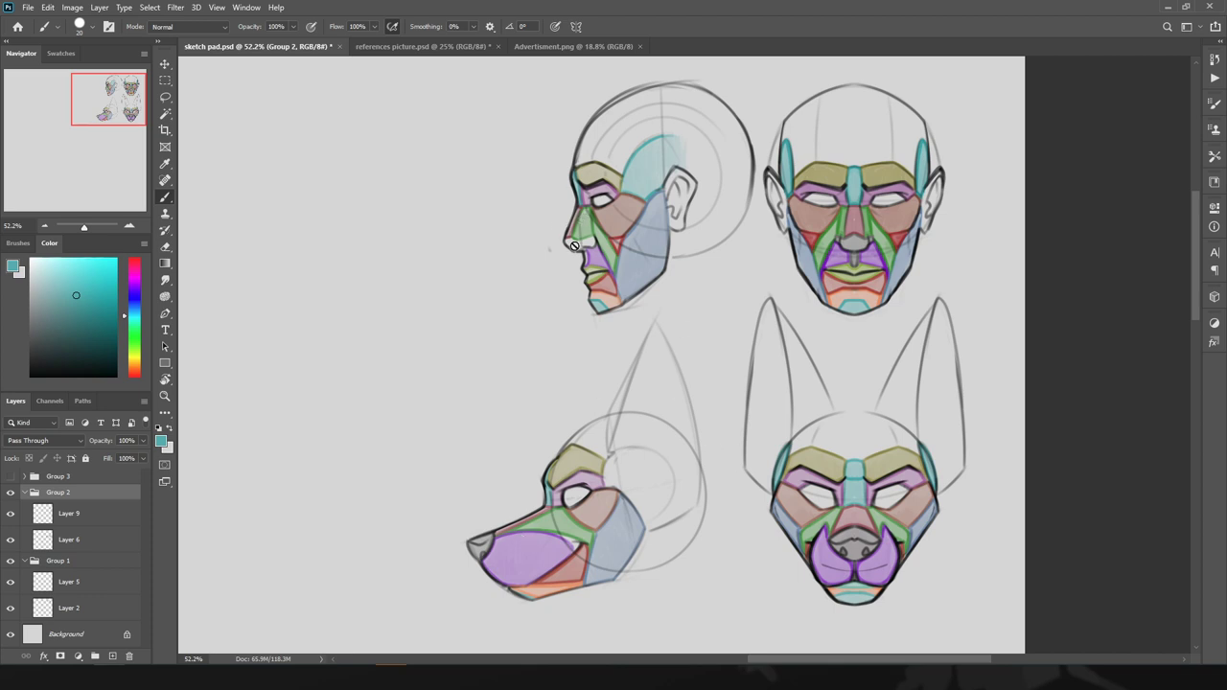
{"action": "key", "text": "v"}
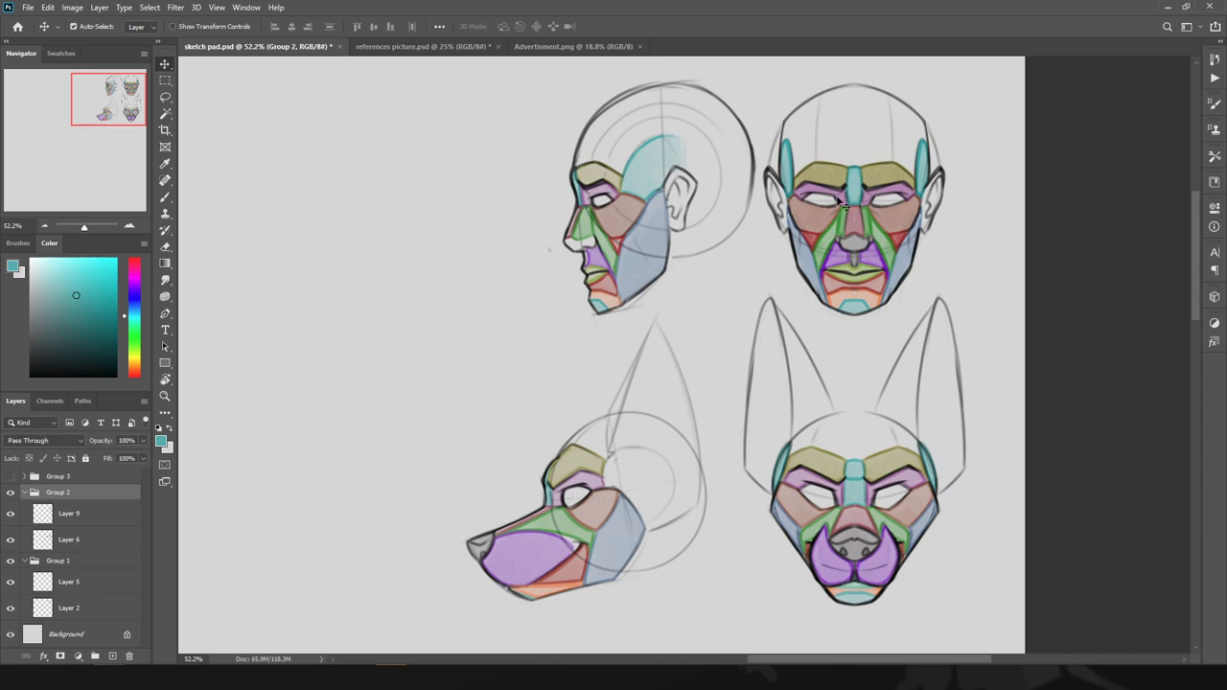
{"action": "key", "text": "b"}
{"action": "left_click", "coordinate": [39, 475]}
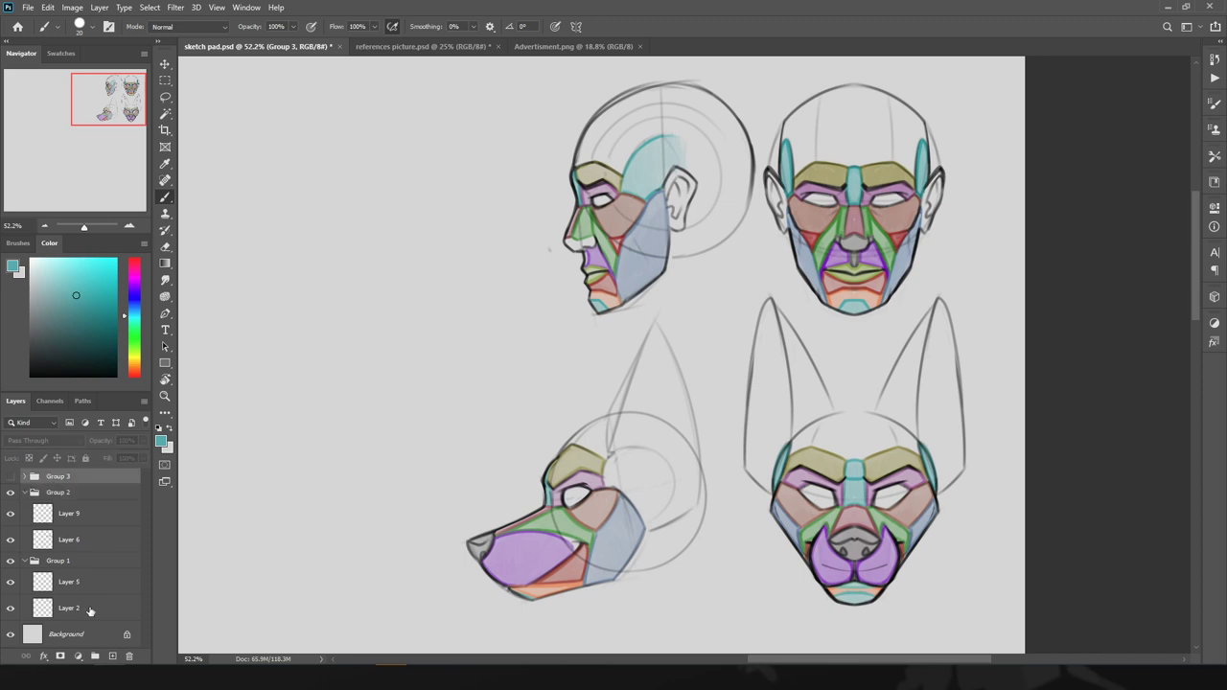
{"action": "left_click", "coordinate": [112, 656]}
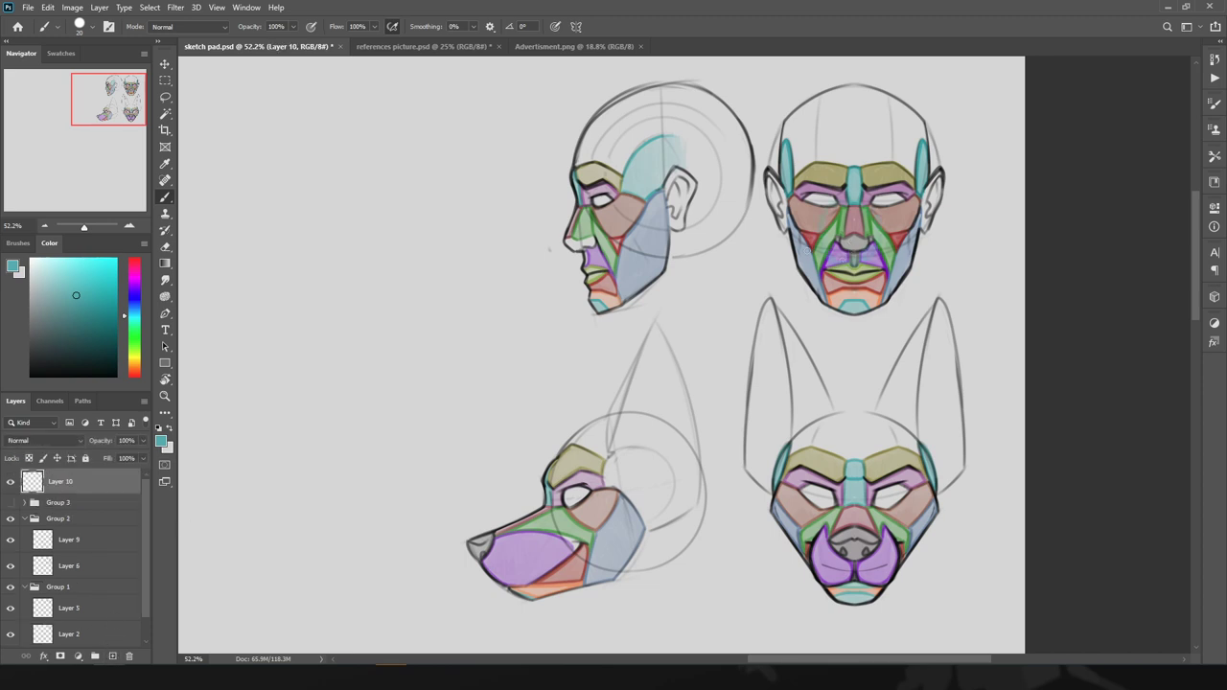
- Circle the nose and mouth area on the front-view human and canine heads in black, and undo both circles
{"action": "key", "text": "d"}
{"action": "left_click_drag", "start_coordinate": [843, 256], "coordinate": [851, 226]}
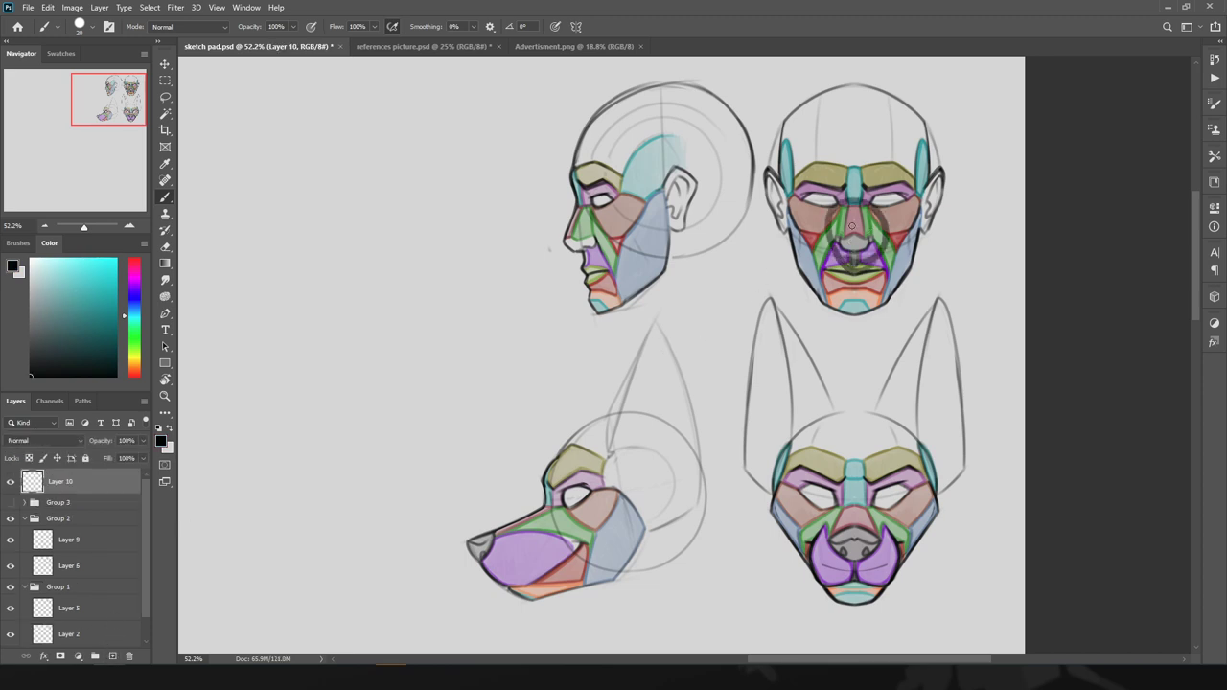
{"action": "left_click_drag", "start_coordinate": [817, 618], "coordinate": [778, 575]}
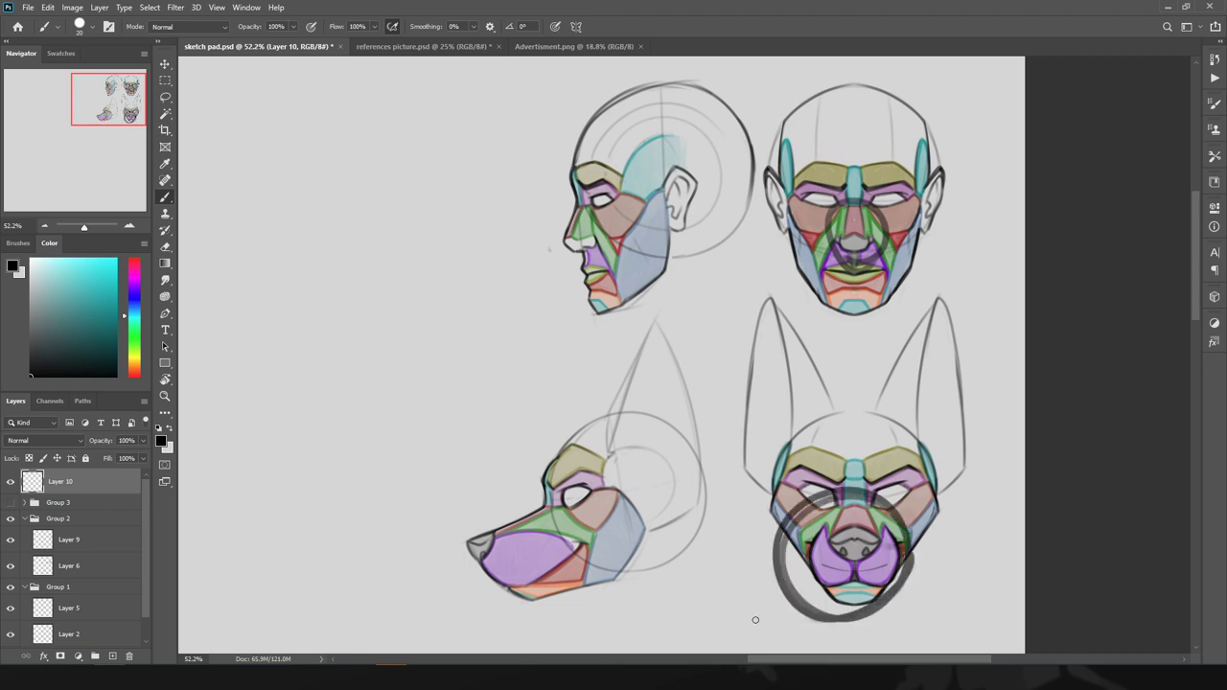
{"action": "key", "text": "ctrl+z"}
{"action": "key", "text": "ctrl+z"}
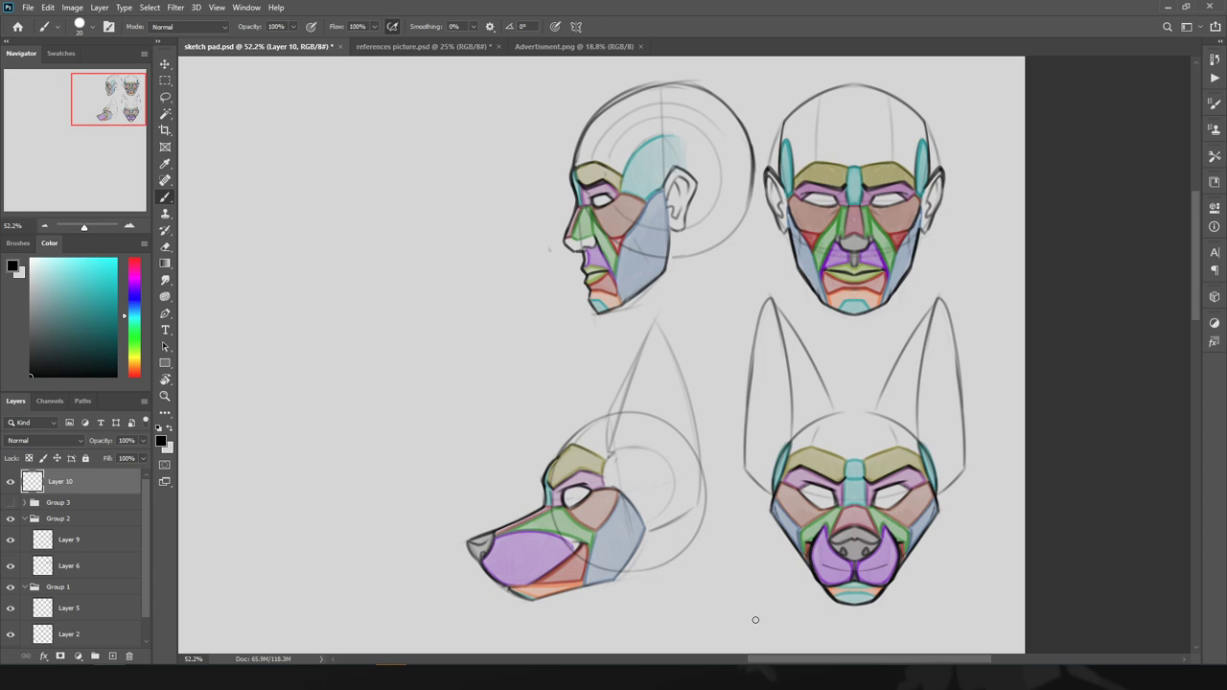
- Collapse Groups 1 and 2, show Group 3 with its nick wilde layer, and place that image beside the reference heads
{"action": "left_click", "coordinate": [20, 520]}
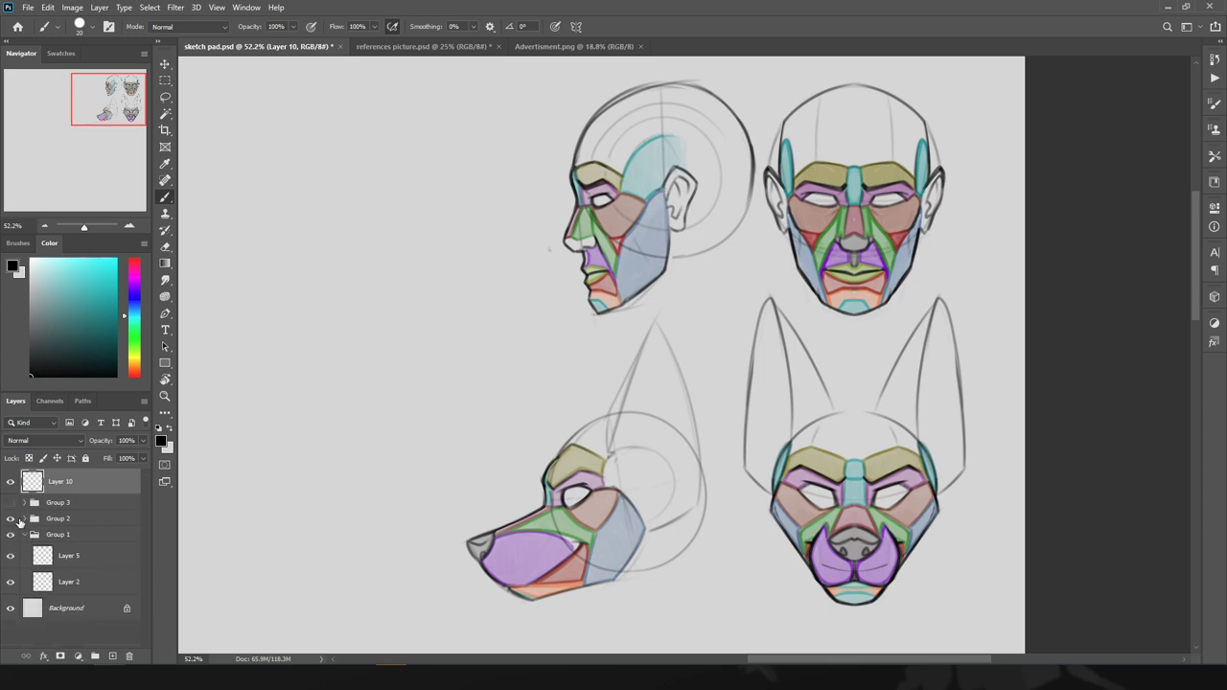
{"action": "left_click", "coordinate": [24, 534]}
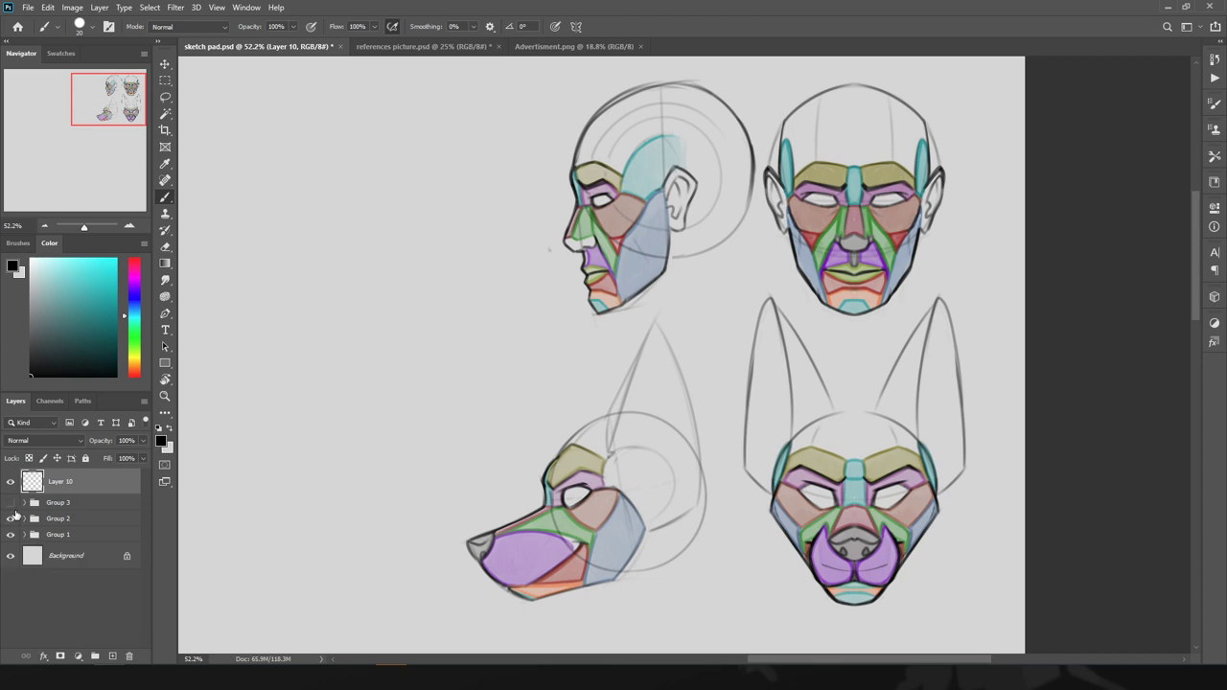
{"action": "left_click", "coordinate": [12, 502]}
{"action": "left_click", "coordinate": [23, 503]}
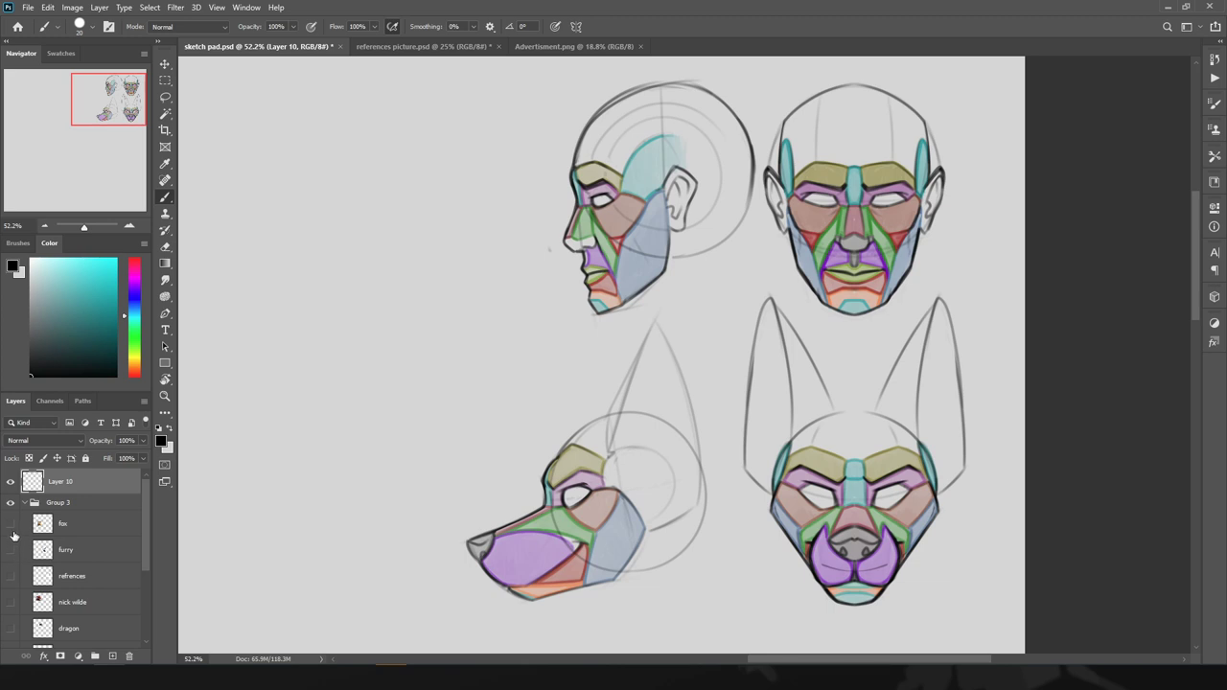
{"action": "left_click", "coordinate": [10, 602]}
{"action": "left_click_drag", "start_coordinate": [97, 92], "coordinate": [36, 102]}
{"action": "left_click_drag", "start_coordinate": [423, 414], "coordinate": [279, 396]}
{"action": "key", "text": "ctrl+minus"}
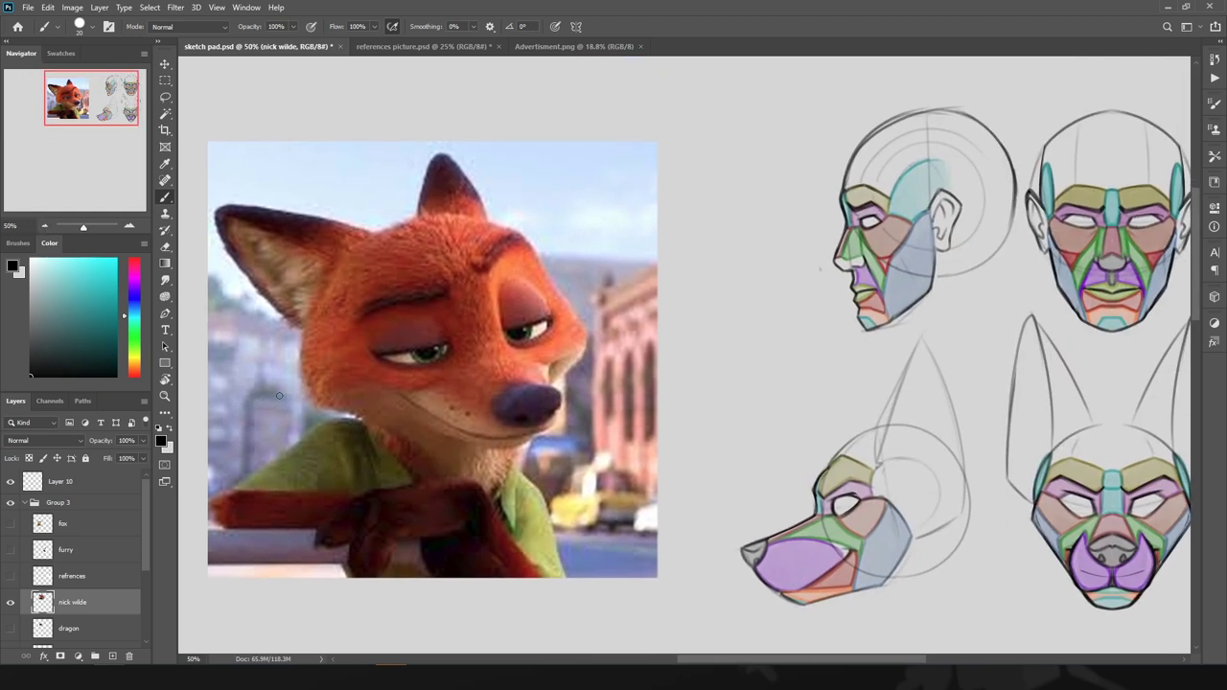
- Lower the nick wilde layer's opacity to 38% and move it above the fox layer in Group 3
{"action": "left_click", "coordinate": [45, 526]}
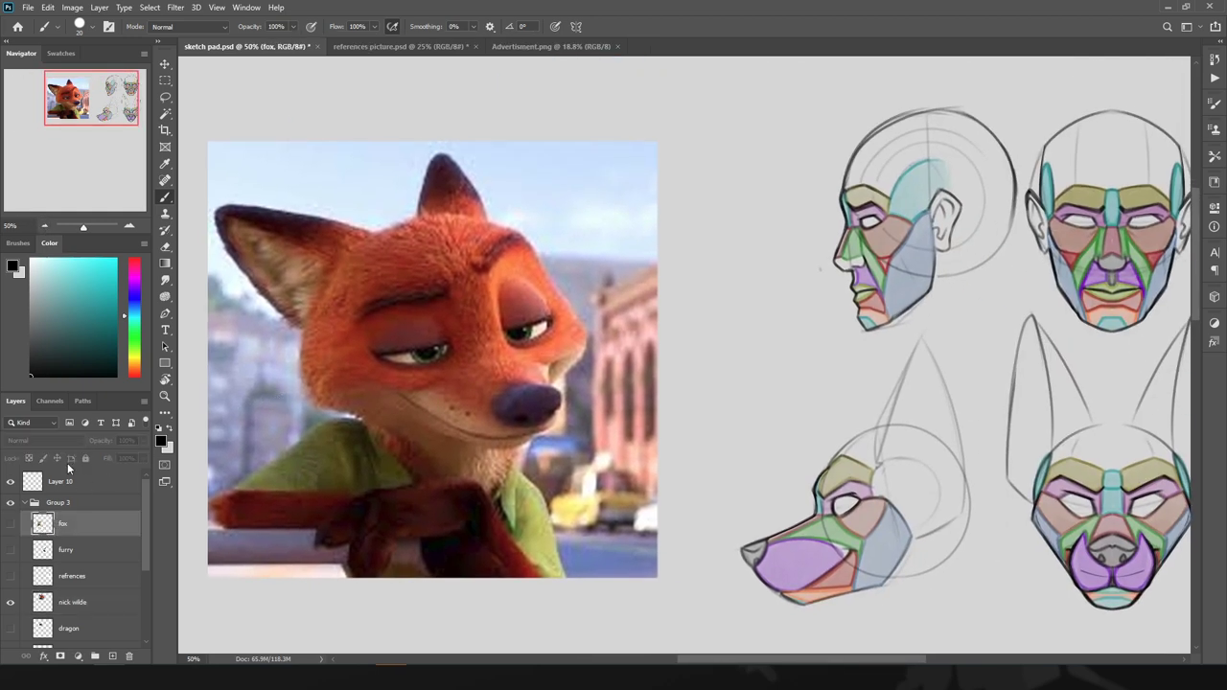
{"action": "left_click", "coordinate": [60, 604]}
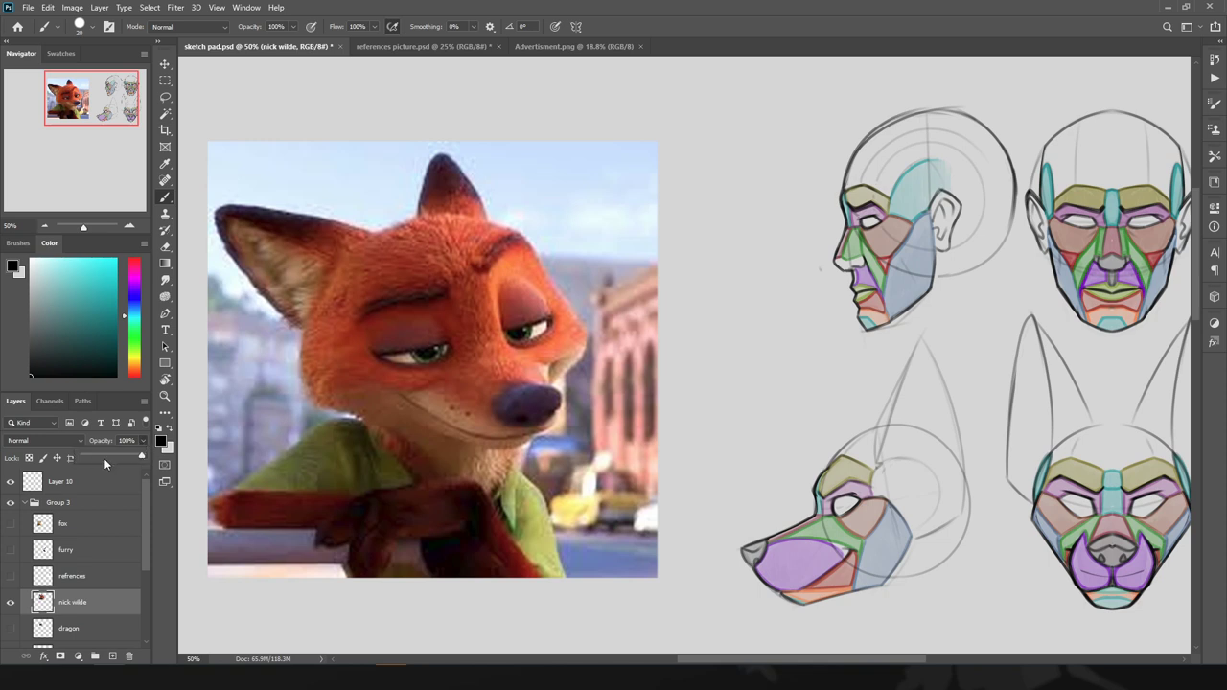
{"action": "left_click", "coordinate": [103, 458]}
{"action": "left_click_drag", "start_coordinate": [60, 602], "coordinate": [60, 518]}
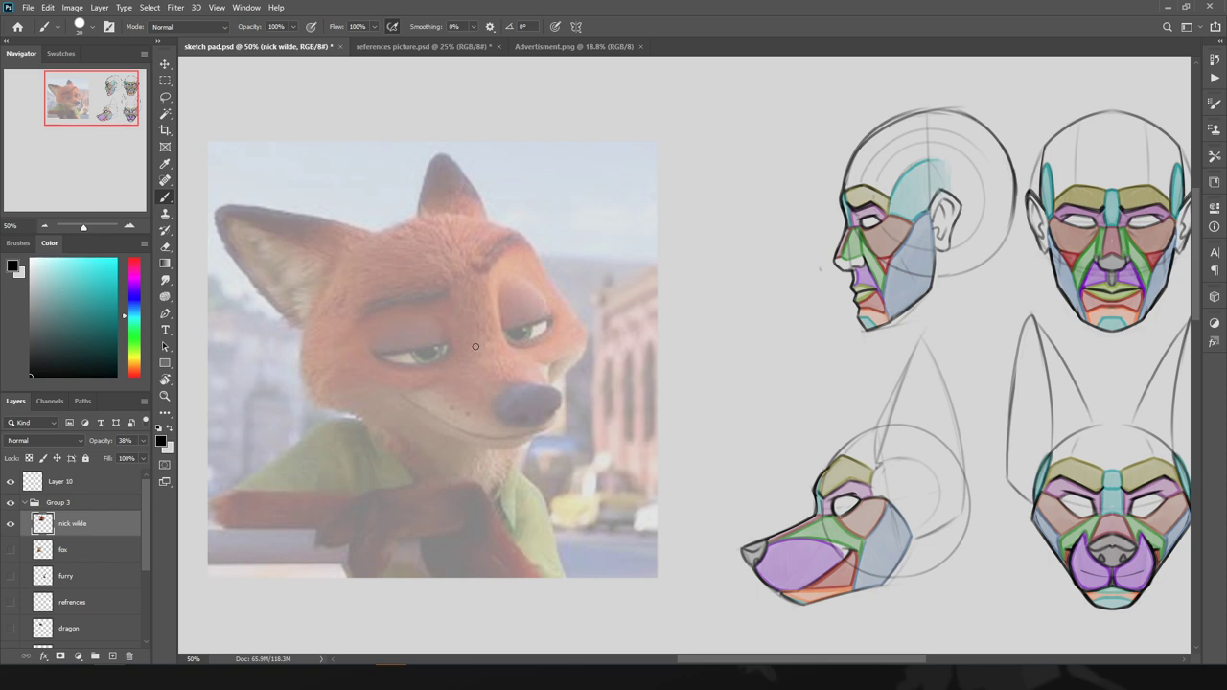
- Show the real fox photo next to the cartoon fox for comparison, and hide it again
{"action": "left_click", "coordinate": [11, 549]}
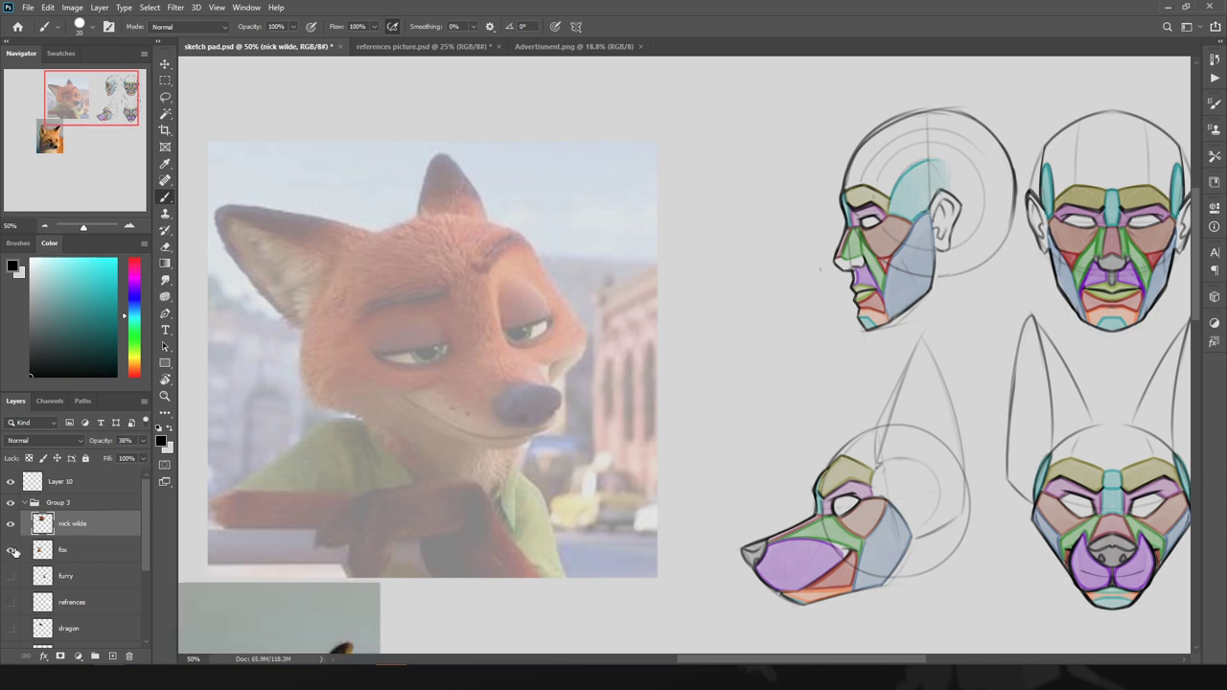
{"action": "left_click_drag", "start_coordinate": [287, 632], "coordinate": [778, 159]}
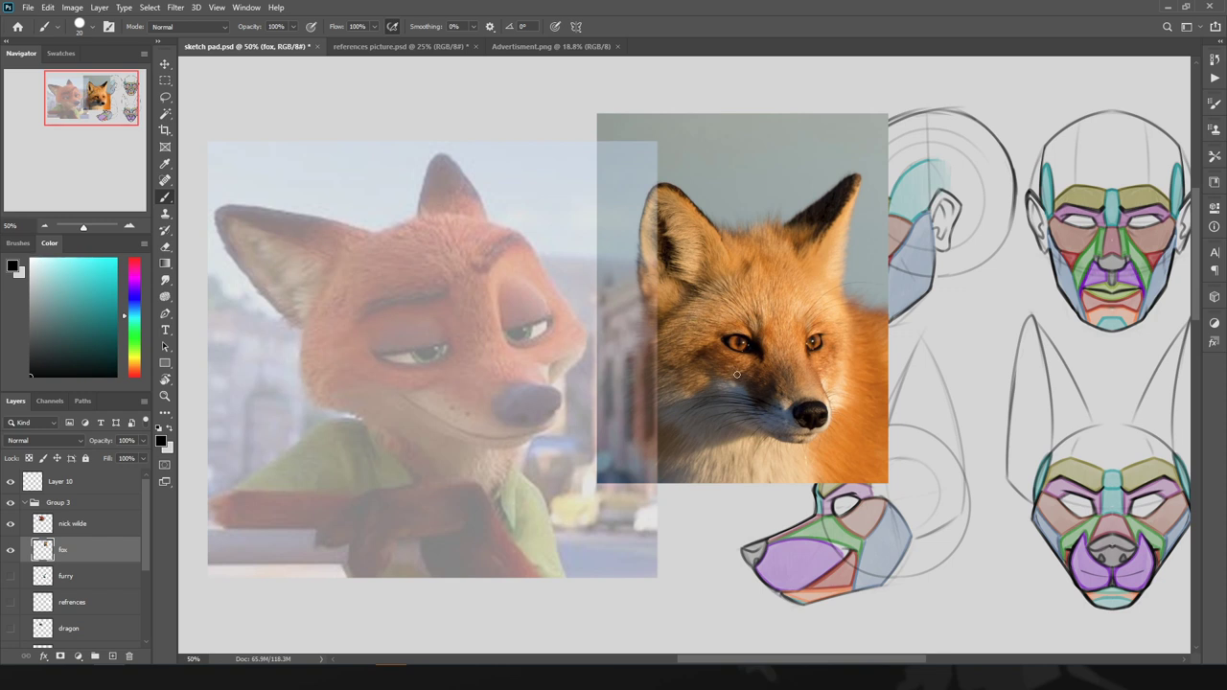
{"action": "left_click", "coordinate": [10, 549]}
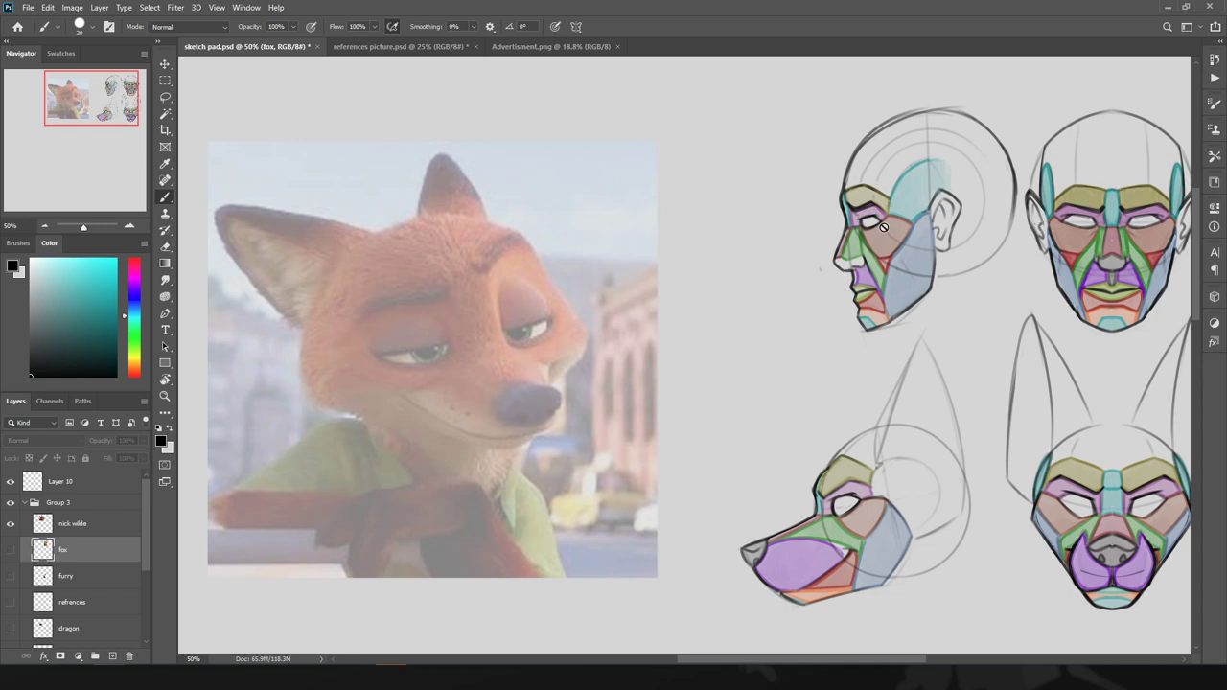
- Move Layer 10 into Group 3 above nick wilde, and paint the green muscle strip above the cartoon fox's muzzle with the canine head's green
{"action": "left_click", "coordinate": [42, 525]}
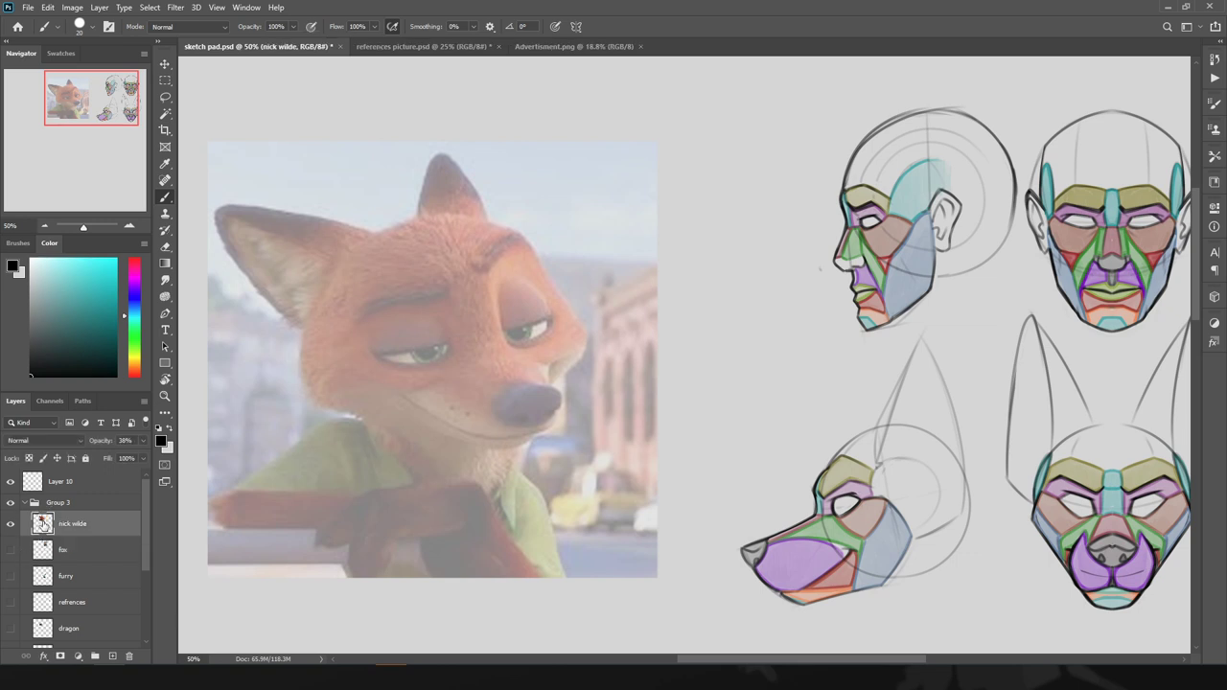
{"action": "left_click_drag", "start_coordinate": [38, 487], "coordinate": [51, 514]}
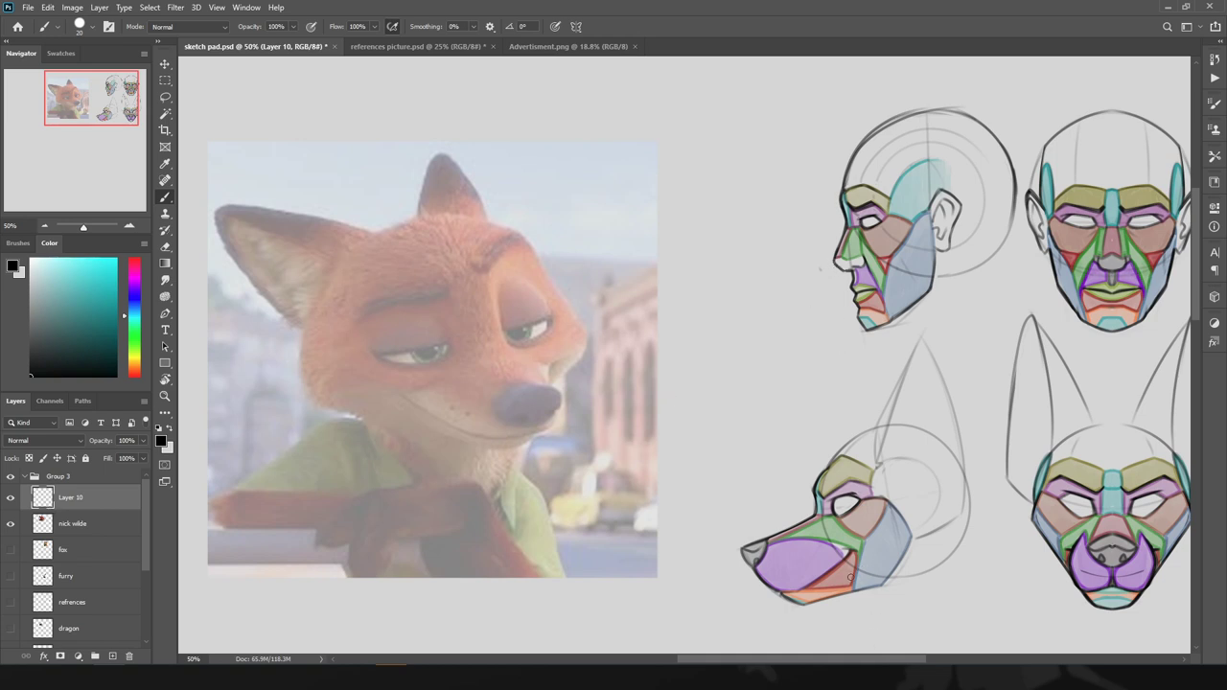
{"action": "left_click", "coordinate": [850, 520], "text": "alt"}
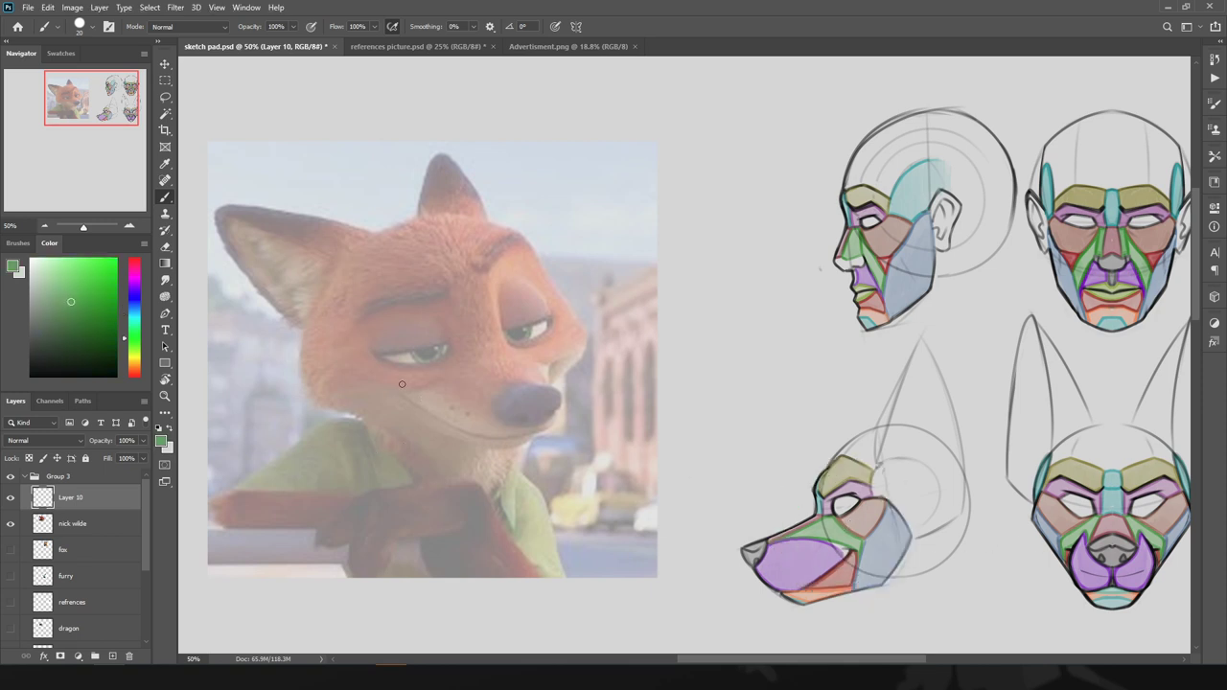
{"action": "mouse_move", "coordinate": [420, 387]}
{"action": "left_mouse_down"}
{"action": "mouse_move", "coordinate": [387, 392]}
{"action": "mouse_move", "coordinate": [447, 378]}
{"action": "mouse_move", "coordinate": [495, 402]}
{"action": "left_mouse_up"}
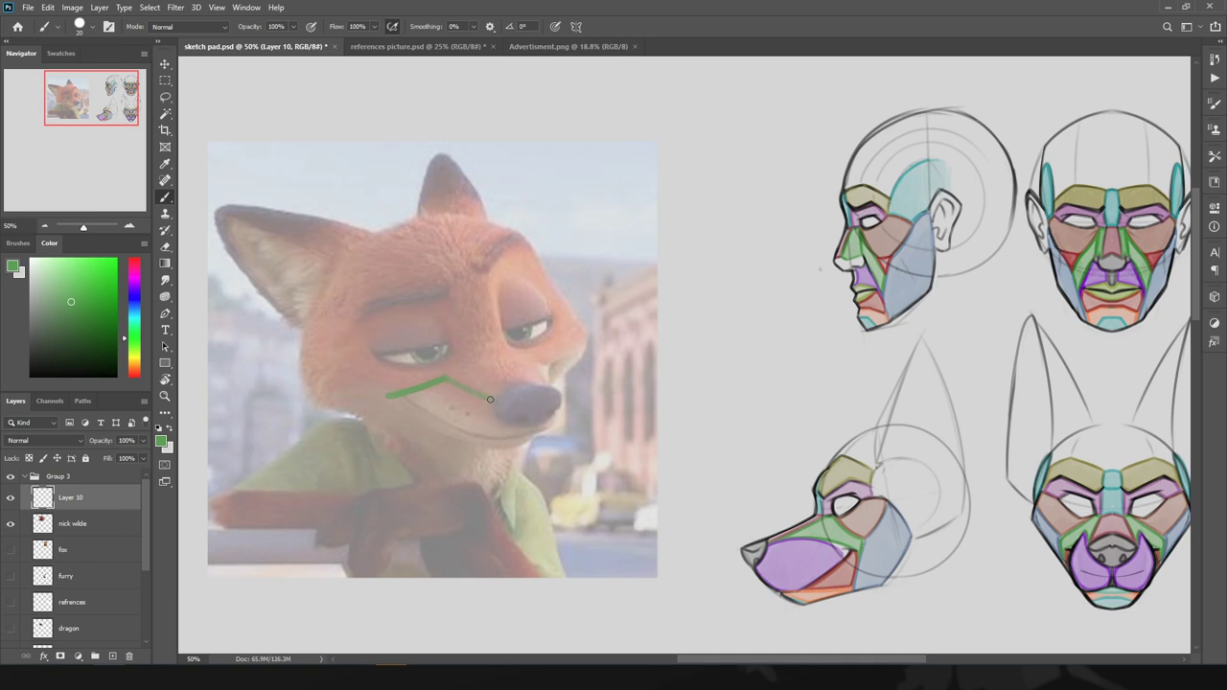
{"action": "left_click", "coordinate": [389, 399], "text": "shift"}
{"action": "left_click_drag", "start_coordinate": [419, 390], "coordinate": [464, 392]}
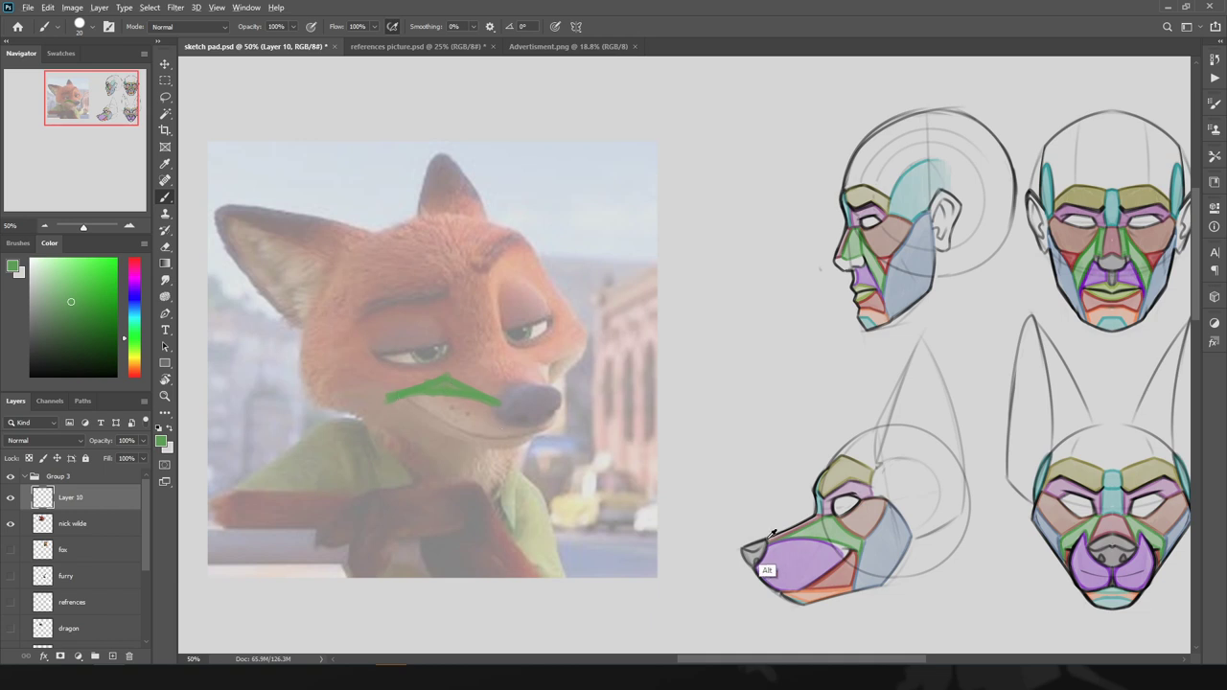
- Paint the fox's muzzle purple and both upper eyelid regions pinkish purple, using colours sampled from the canine heads
{"action": "left_click", "coordinate": [772, 571], "text": "alt"}
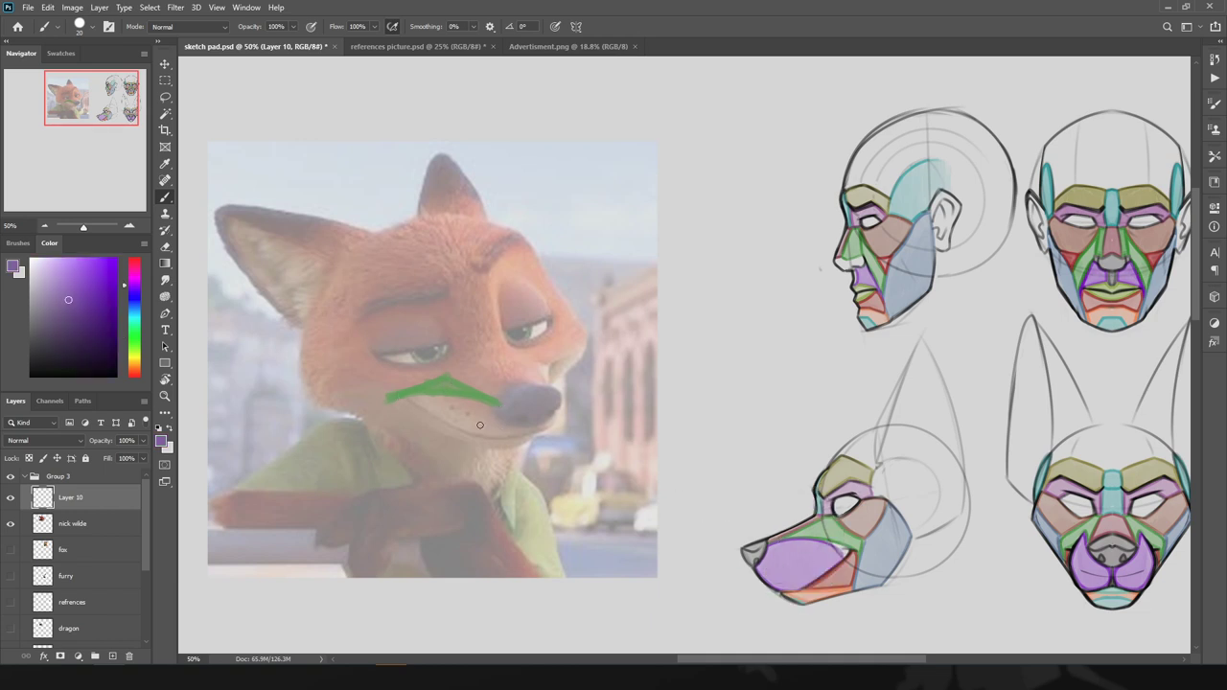
{"action": "mouse_move", "coordinate": [503, 414]}
{"action": "left_mouse_down"}
{"action": "mouse_move", "coordinate": [412, 400]}
{"action": "mouse_move", "coordinate": [498, 411]}
{"action": "mouse_move", "coordinate": [502, 430]}
{"action": "mouse_move", "coordinate": [470, 407]}
{"action": "mouse_move", "coordinate": [473, 425]}
{"action": "mouse_move", "coordinate": [424, 408]}
{"action": "mouse_move", "coordinate": [503, 417]}
{"action": "mouse_move", "coordinate": [419, 403]}
{"action": "mouse_move", "coordinate": [453, 398]}
{"action": "mouse_move", "coordinate": [463, 415]}
{"action": "mouse_move", "coordinate": [425, 402]}
{"action": "mouse_move", "coordinate": [456, 427]}
{"action": "mouse_move", "coordinate": [506, 434]}
{"action": "mouse_move", "coordinate": [422, 406]}
{"action": "mouse_move", "coordinate": [491, 413]}
{"action": "mouse_move", "coordinate": [431, 405]}
{"action": "mouse_move", "coordinate": [482, 413]}
{"action": "mouse_move", "coordinate": [471, 416]}
{"action": "mouse_move", "coordinate": [482, 433]}
{"action": "mouse_move", "coordinate": [442, 414]}
{"action": "left_mouse_up"}
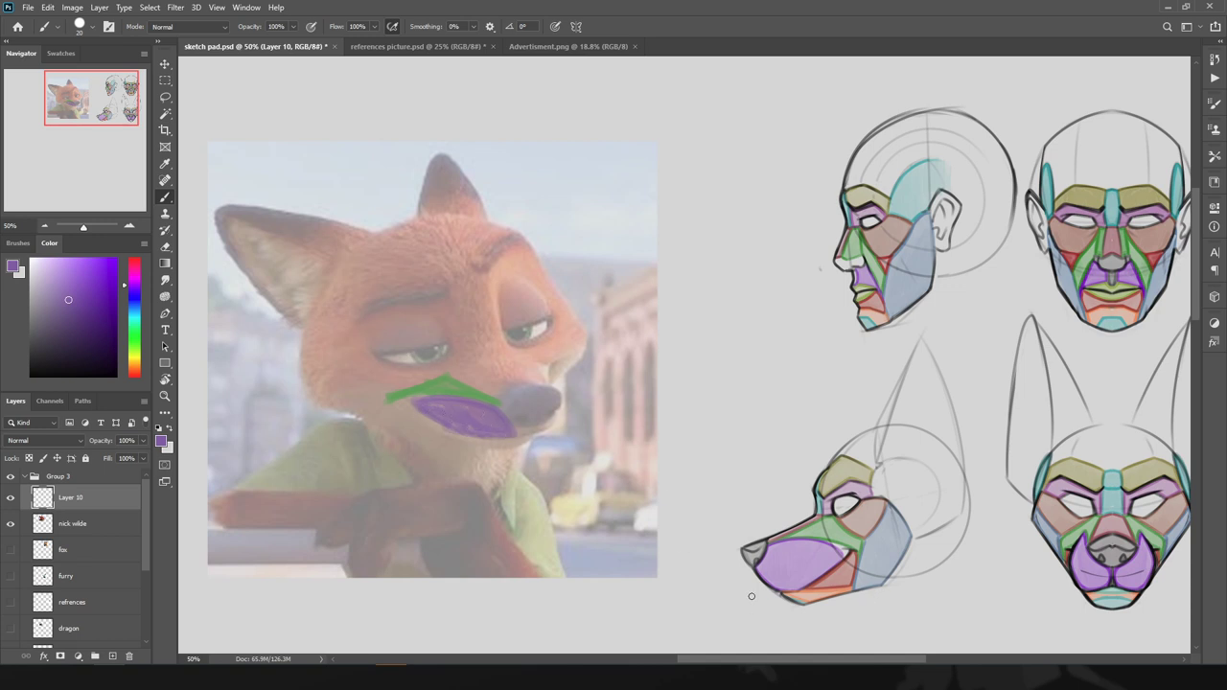
{"action": "left_click", "coordinate": [1046, 489], "text": "alt"}
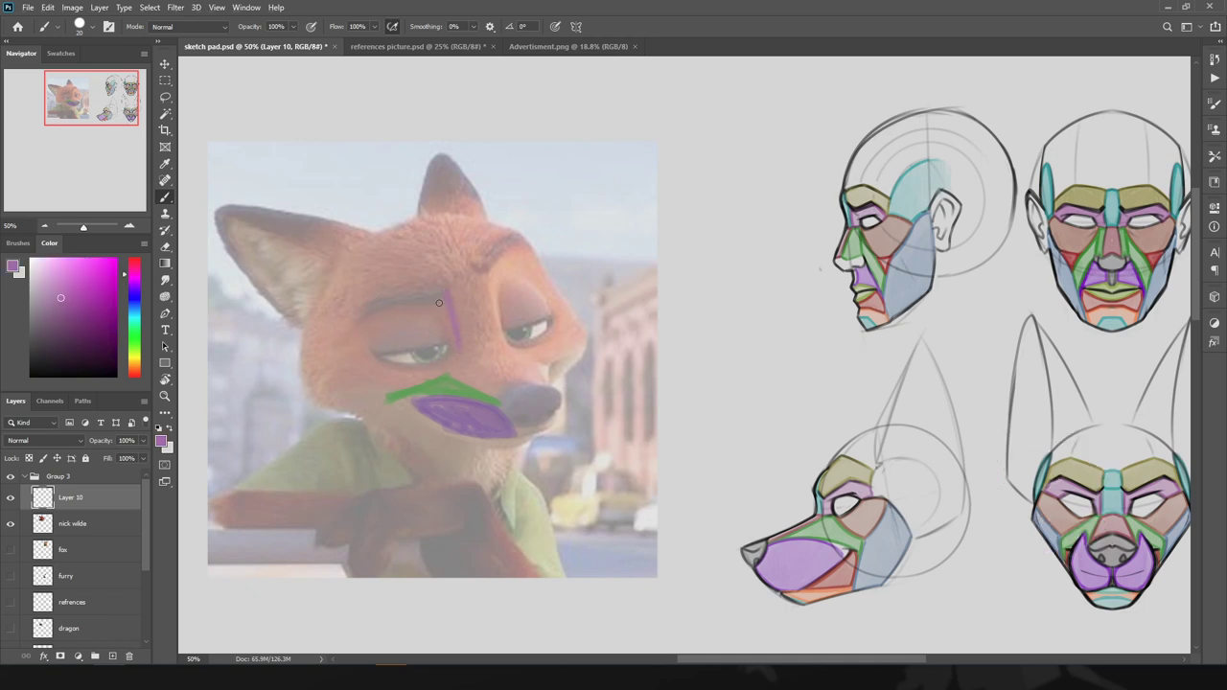
{"action": "mouse_move", "coordinate": [446, 293]}
{"action": "left_mouse_down"}
{"action": "mouse_move", "coordinate": [363, 334]}
{"action": "mouse_move", "coordinate": [369, 314]}
{"action": "mouse_move", "coordinate": [337, 355]}
{"action": "mouse_move", "coordinate": [368, 353]}
{"action": "left_mouse_up"}
{"action": "mouse_move", "coordinate": [490, 267]}
{"action": "left_mouse_down"}
{"action": "mouse_move", "coordinate": [497, 316]}
{"action": "mouse_move", "coordinate": [491, 264]}
{"action": "mouse_move", "coordinate": [539, 259]}
{"action": "mouse_move", "coordinate": [549, 297]}
{"action": "mouse_move", "coordinate": [519, 239]}
{"action": "mouse_move", "coordinate": [551, 294]}
{"action": "mouse_move", "coordinate": [523, 278]}
{"action": "mouse_move", "coordinate": [544, 293]}
{"action": "mouse_move", "coordinate": [529, 251]}
{"action": "mouse_move", "coordinate": [526, 279]}
{"action": "mouse_move", "coordinate": [504, 249]}
{"action": "mouse_move", "coordinate": [500, 299]}
{"action": "left_mouse_up"}
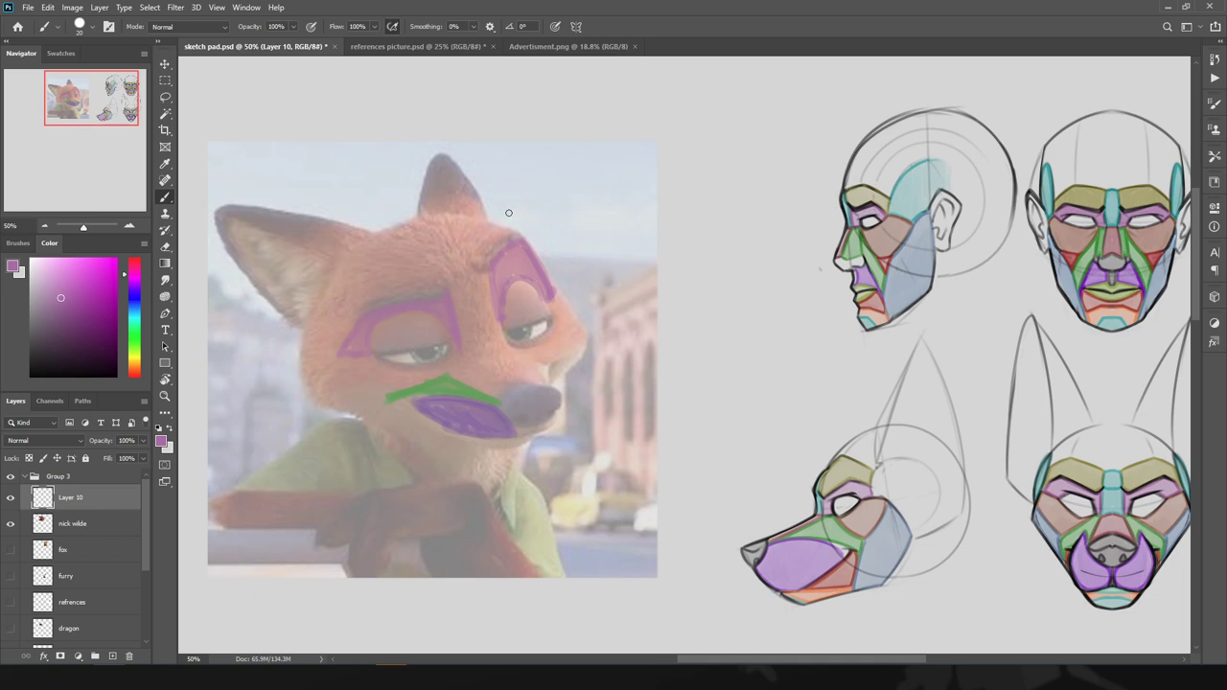
- Paint both of the fox's brows dark olive, using a darkened version of the yellow sampled from the canine head's brow
{"action": "left_click", "coordinate": [1093, 458], "text": "alt"}
{"action": "left_click", "coordinate": [1080, 453], "text": "alt"}
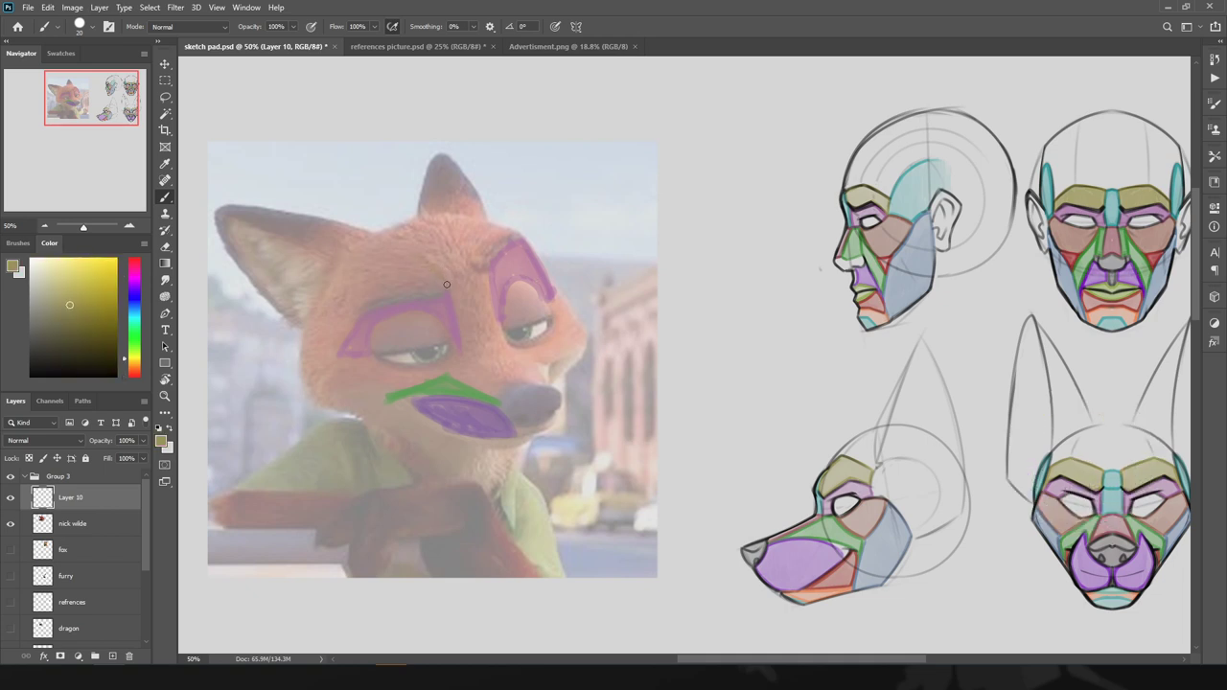
{"action": "left_click_drag", "start_coordinate": [446, 284], "coordinate": [413, 248]}
{"action": "key", "text": "ctrl+z"}
{"action": "left_click_drag", "start_coordinate": [74, 313], "coordinate": [72, 337]}
{"action": "mouse_move", "coordinate": [444, 281]}
{"action": "left_mouse_down"}
{"action": "mouse_move", "coordinate": [413, 258]}
{"action": "mouse_move", "coordinate": [353, 289]}
{"action": "mouse_move", "coordinate": [347, 319]}
{"action": "mouse_move", "coordinate": [357, 280]}
{"action": "mouse_move", "coordinate": [356, 312]}
{"action": "mouse_move", "coordinate": [362, 285]}
{"action": "mouse_move", "coordinate": [375, 291]}
{"action": "mouse_move", "coordinate": [375, 265]}
{"action": "mouse_move", "coordinate": [398, 297]}
{"action": "mouse_move", "coordinate": [396, 266]}
{"action": "mouse_move", "coordinate": [423, 293]}
{"action": "mouse_move", "coordinate": [427, 271]}
{"action": "mouse_move", "coordinate": [449, 285]}
{"action": "mouse_move", "coordinate": [345, 312]}
{"action": "mouse_move", "coordinate": [450, 284]}
{"action": "left_mouse_up"}
{"action": "mouse_move", "coordinate": [515, 226]}
{"action": "left_mouse_down"}
{"action": "mouse_move", "coordinate": [477, 253]}
{"action": "mouse_move", "coordinate": [485, 231]}
{"action": "mouse_move", "coordinate": [506, 228]}
{"action": "mouse_move", "coordinate": [470, 242]}
{"action": "mouse_move", "coordinate": [492, 250]}
{"action": "mouse_move", "coordinate": [488, 228]}
{"action": "mouse_move", "coordinate": [421, 266]}
{"action": "mouse_move", "coordinate": [428, 276]}
{"action": "mouse_move", "coordinate": [414, 259]}
{"action": "mouse_move", "coordinate": [364, 282]}
{"action": "left_mouse_up"}
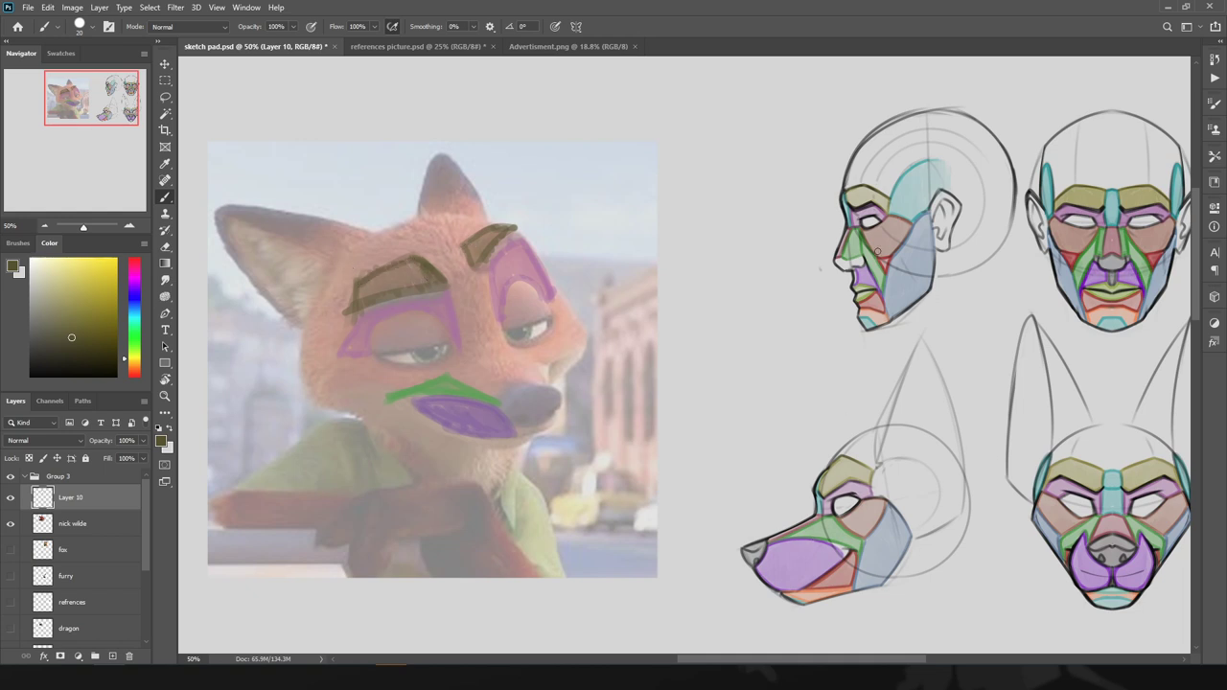
- Paint the fox's temple beside the brow teal, using the colour sampled from the human profile's temple
{"action": "left_click", "coordinate": [913, 168], "text": "alt"}
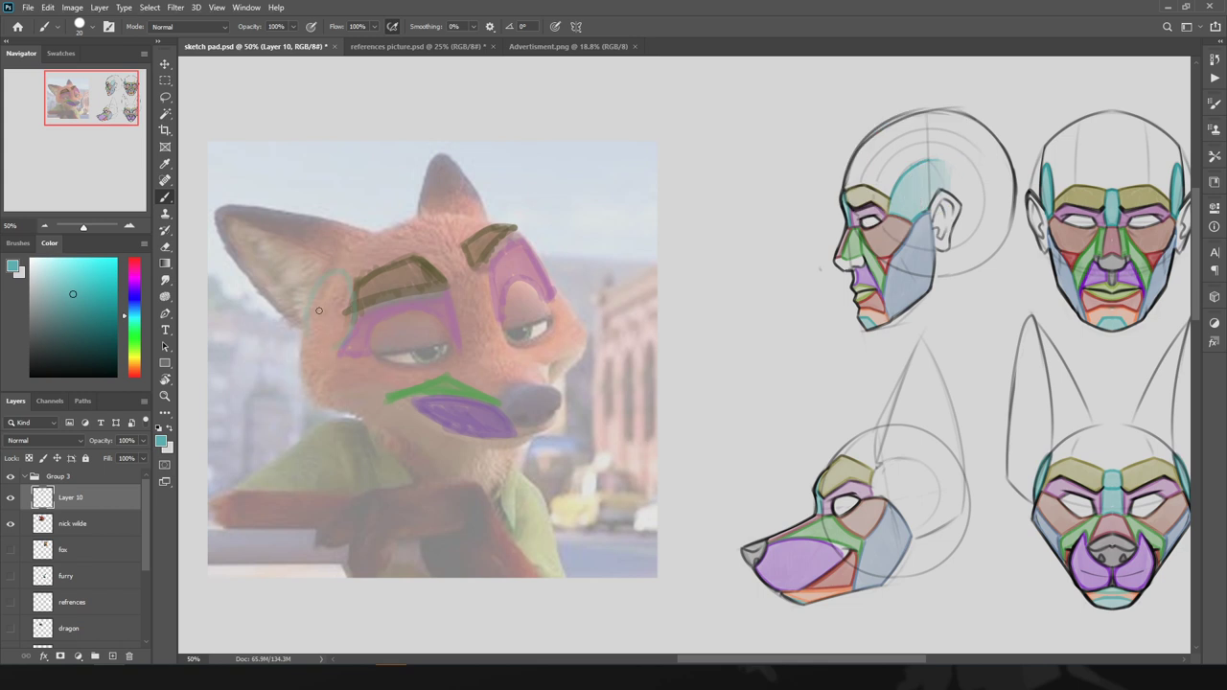
{"action": "mouse_move", "coordinate": [344, 317]}
{"action": "left_mouse_down"}
{"action": "mouse_move", "coordinate": [337, 261]}
{"action": "mouse_move", "coordinate": [322, 295]}
{"action": "left_mouse_up"}
{"action": "left_click_drag", "start_coordinate": [344, 325], "coordinate": [345, 285]}
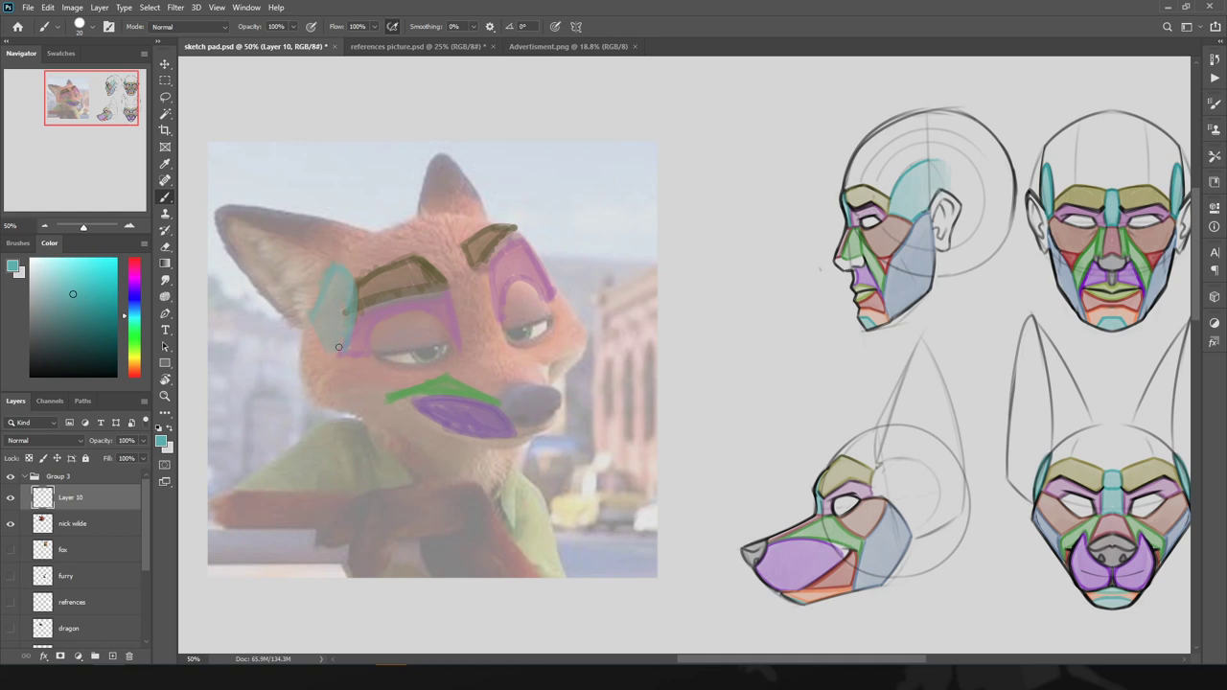
{"action": "mouse_move", "coordinate": [338, 345]}
{"action": "left_mouse_down"}
{"action": "mouse_move", "coordinate": [313, 291]}
{"action": "mouse_move", "coordinate": [313, 312]}
{"action": "mouse_move", "coordinate": [338, 340]}
{"action": "left_mouse_up"}
- Paint the cheek region beneath each of the fox's eyes brown, using a deepened version of the brown sampled from the frontal canine head
{"action": "left_click", "coordinate": [1079, 518], "text": "alt"}
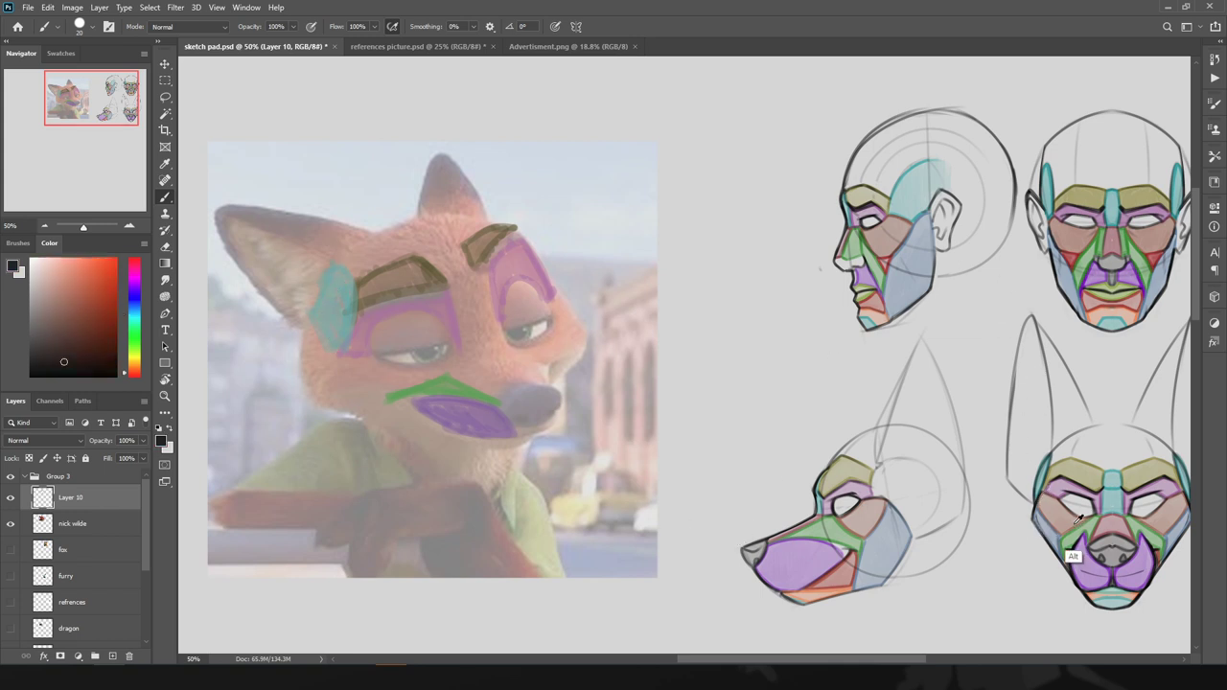
{"action": "left_click", "coordinate": [1081, 520], "text": "alt"}
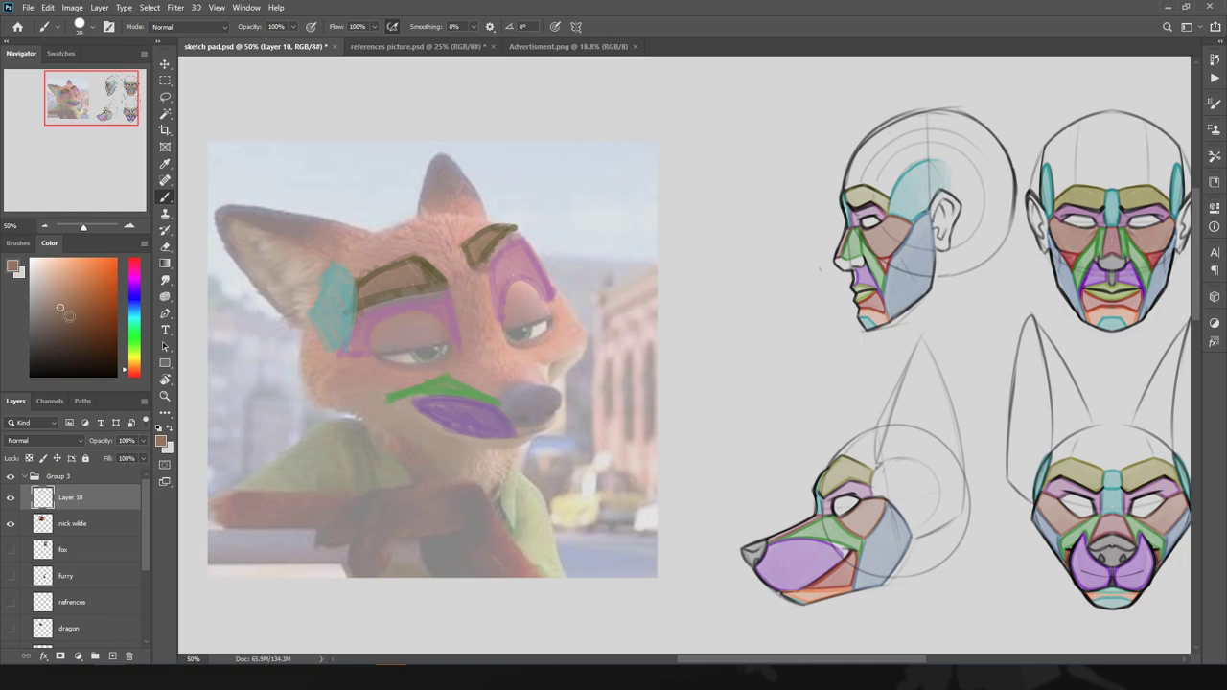
{"action": "left_click", "coordinate": [71, 314]}
{"action": "mouse_move", "coordinate": [388, 394]}
{"action": "left_mouse_down"}
{"action": "mouse_move", "coordinate": [348, 382]}
{"action": "mouse_move", "coordinate": [340, 355]}
{"action": "mouse_move", "coordinate": [347, 375]}
{"action": "mouse_move", "coordinate": [335, 367]}
{"action": "mouse_move", "coordinate": [398, 397]}
{"action": "left_mouse_up"}
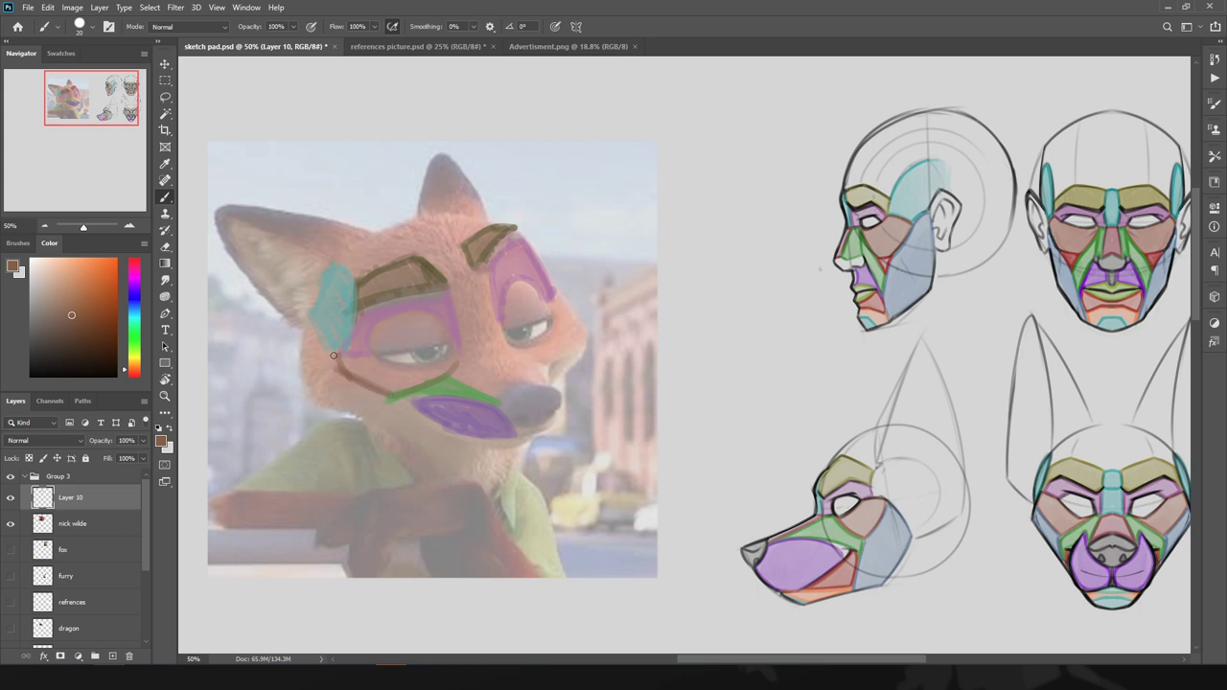
{"action": "mouse_move", "coordinate": [334, 356]}
{"action": "left_mouse_down"}
{"action": "mouse_move", "coordinate": [455, 357]}
{"action": "mouse_move", "coordinate": [419, 363]}
{"action": "mouse_move", "coordinate": [418, 378]}
{"action": "mouse_move", "coordinate": [444, 358]}
{"action": "mouse_move", "coordinate": [438, 377]}
{"action": "mouse_move", "coordinate": [409, 368]}
{"action": "mouse_move", "coordinate": [408, 386]}
{"action": "mouse_move", "coordinate": [386, 369]}
{"action": "mouse_move", "coordinate": [385, 391]}
{"action": "mouse_move", "coordinate": [356, 352]}
{"action": "left_mouse_up"}
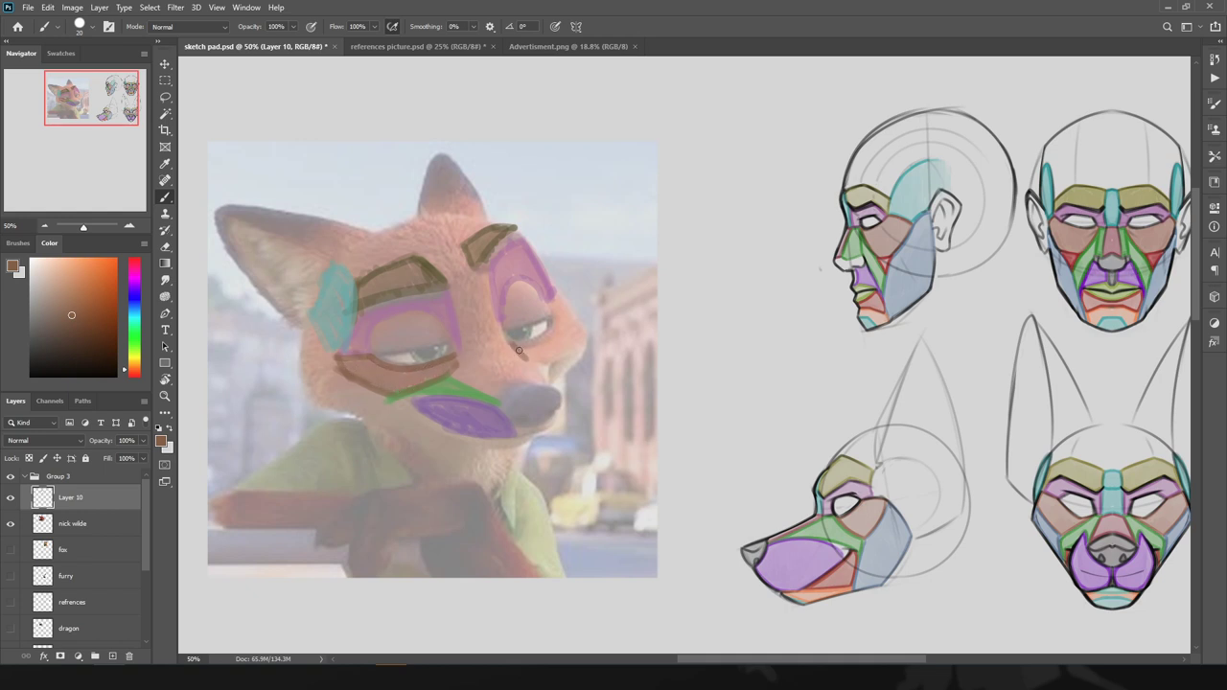
{"action": "left_click_drag", "start_coordinate": [525, 353], "coordinate": [581, 332]}
{"action": "key", "text": "ctrl+z"}
{"action": "mouse_move", "coordinate": [529, 362]}
{"action": "left_mouse_down"}
{"action": "mouse_move", "coordinate": [581, 333]}
{"action": "mouse_move", "coordinate": [555, 298]}
{"action": "mouse_move", "coordinate": [554, 323]}
{"action": "mouse_move", "coordinate": [525, 355]}
{"action": "mouse_move", "coordinate": [541, 359]}
{"action": "mouse_move", "coordinate": [538, 338]}
{"action": "mouse_move", "coordinate": [573, 336]}
{"action": "left_mouse_up"}
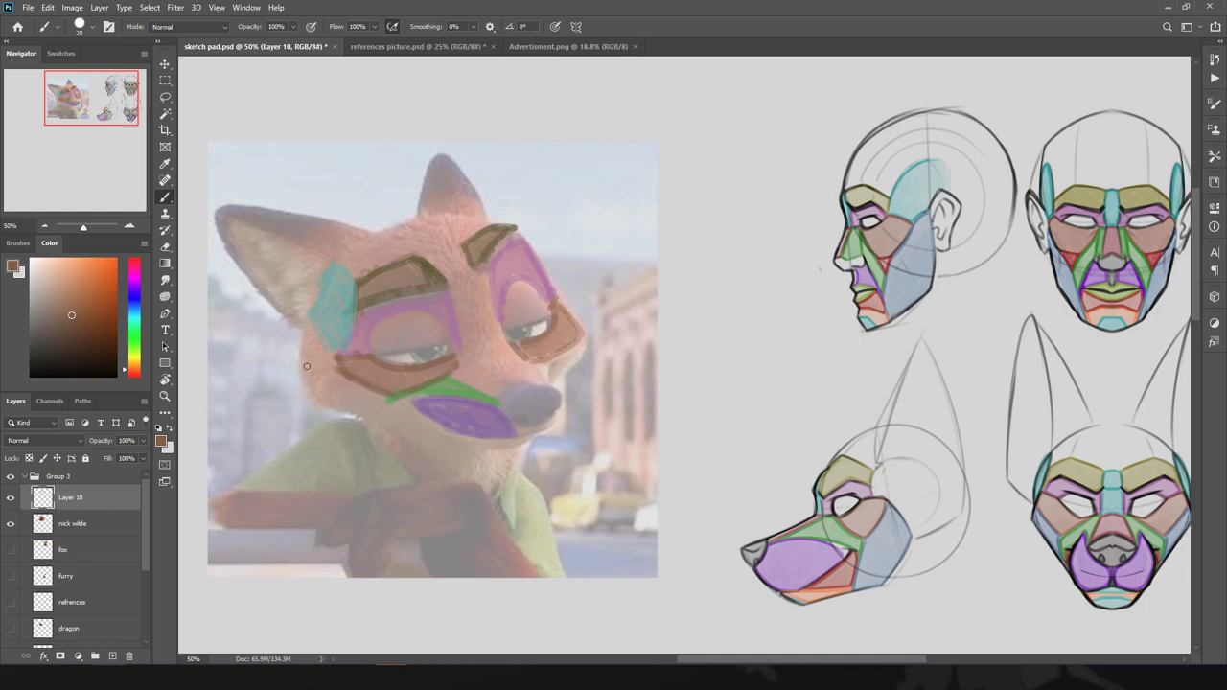
- Paint the green strip on the far side of the fox's muzzle and the dusty red snout bridge, using colours sampled from the canine heads
{"action": "left_click", "coordinate": [839, 526], "text": "alt"}
{"action": "mouse_move", "coordinate": [533, 362]}
{"action": "left_mouse_down"}
{"action": "mouse_move", "coordinate": [574, 353]}
{"action": "mouse_move", "coordinate": [539, 368]}
{"action": "left_mouse_up"}
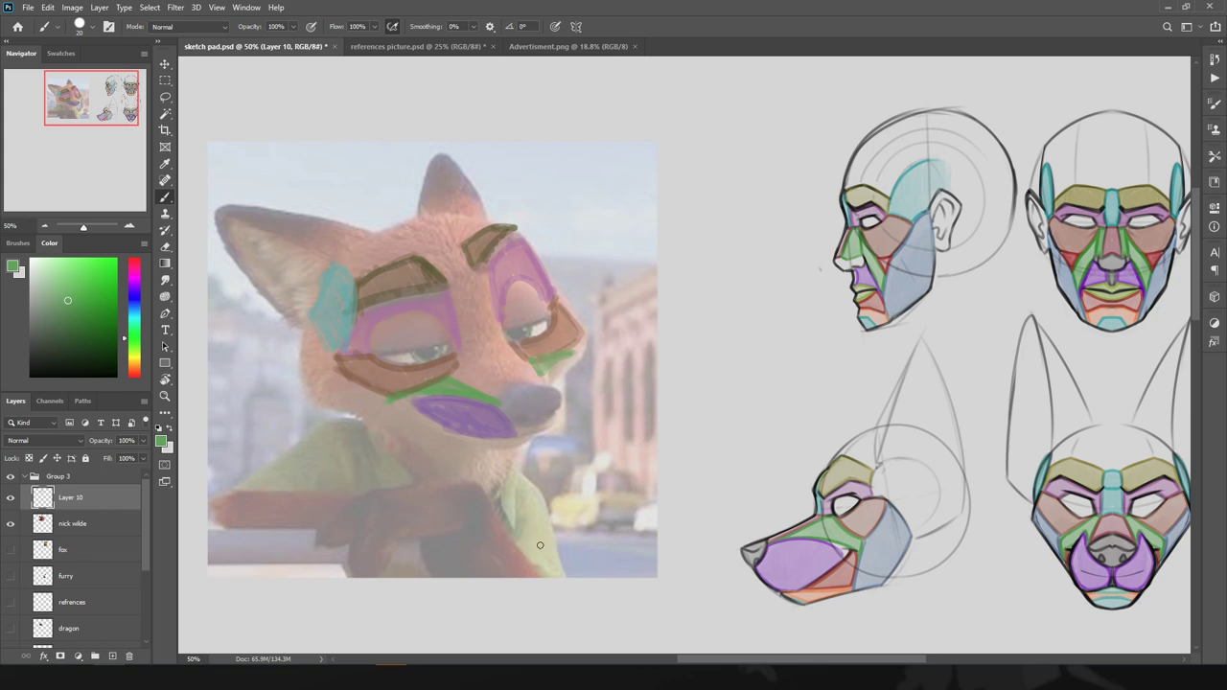
{"action": "left_click", "coordinate": [1098, 532], "text": "alt"}
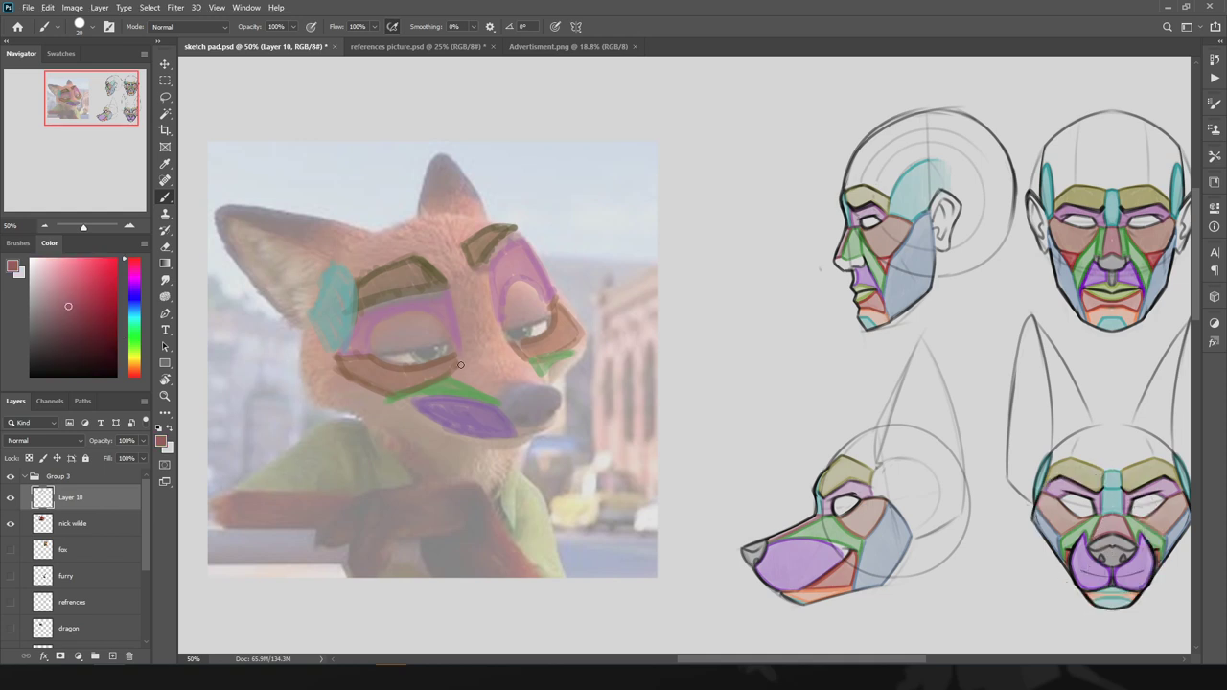
{"action": "mouse_move", "coordinate": [462, 362]}
{"action": "left_mouse_down"}
{"action": "mouse_move", "coordinate": [507, 345]}
{"action": "mouse_move", "coordinate": [468, 378]}
{"action": "mouse_move", "coordinate": [456, 369]}
{"action": "mouse_move", "coordinate": [487, 388]}
{"action": "mouse_move", "coordinate": [525, 370]}
{"action": "mouse_move", "coordinate": [518, 347]}
{"action": "mouse_move", "coordinate": [535, 373]}
{"action": "mouse_move", "coordinate": [530, 364]}
{"action": "mouse_move", "coordinate": [502, 404]}
{"action": "mouse_move", "coordinate": [498, 375]}
{"action": "mouse_move", "coordinate": [489, 406]}
{"action": "mouse_move", "coordinate": [537, 380]}
{"action": "left_mouse_up"}
{"action": "mouse_move", "coordinate": [461, 371]}
{"action": "left_mouse_down"}
{"action": "mouse_move", "coordinate": [498, 392]}
{"action": "mouse_move", "coordinate": [475, 358]}
{"action": "mouse_move", "coordinate": [508, 378]}
{"action": "mouse_move", "coordinate": [490, 344]}
{"action": "mouse_move", "coordinate": [529, 374]}
{"action": "mouse_move", "coordinate": [471, 352]}
{"action": "left_mouse_up"}
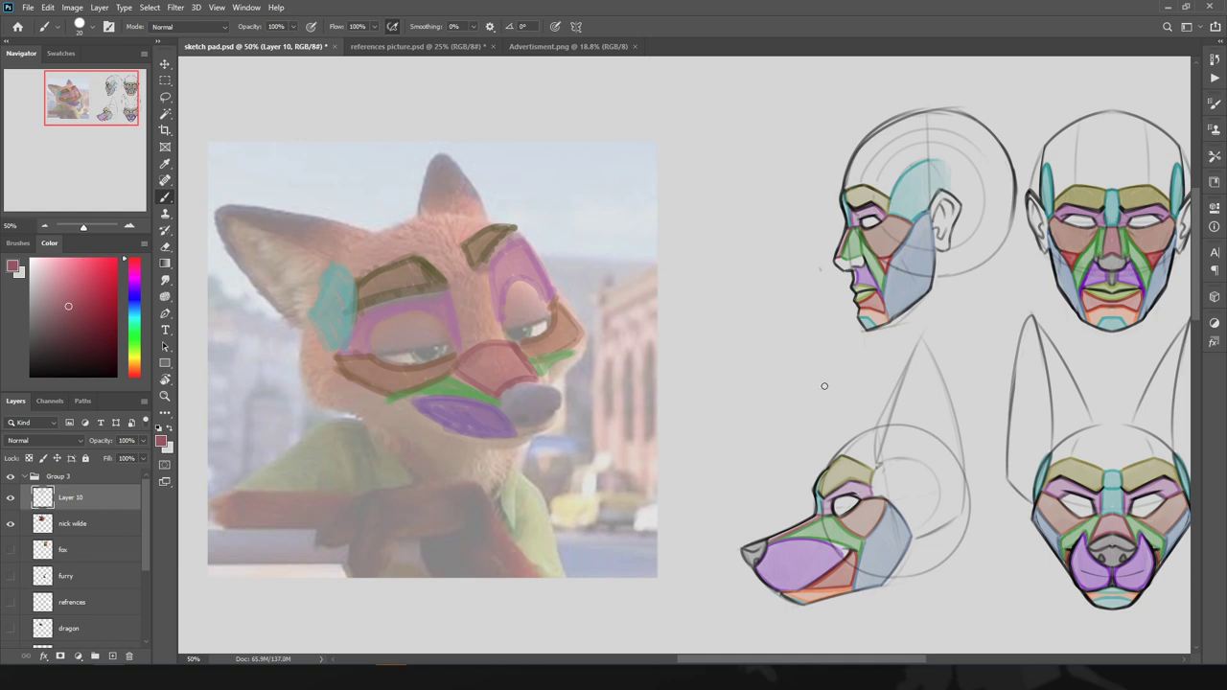
- Paint the area between the fox's brows and down to the snout bridge teal, using the colour sampled from the frontal canine's forehead
{"action": "left_click", "coordinate": [1112, 482], "text": "alt"}
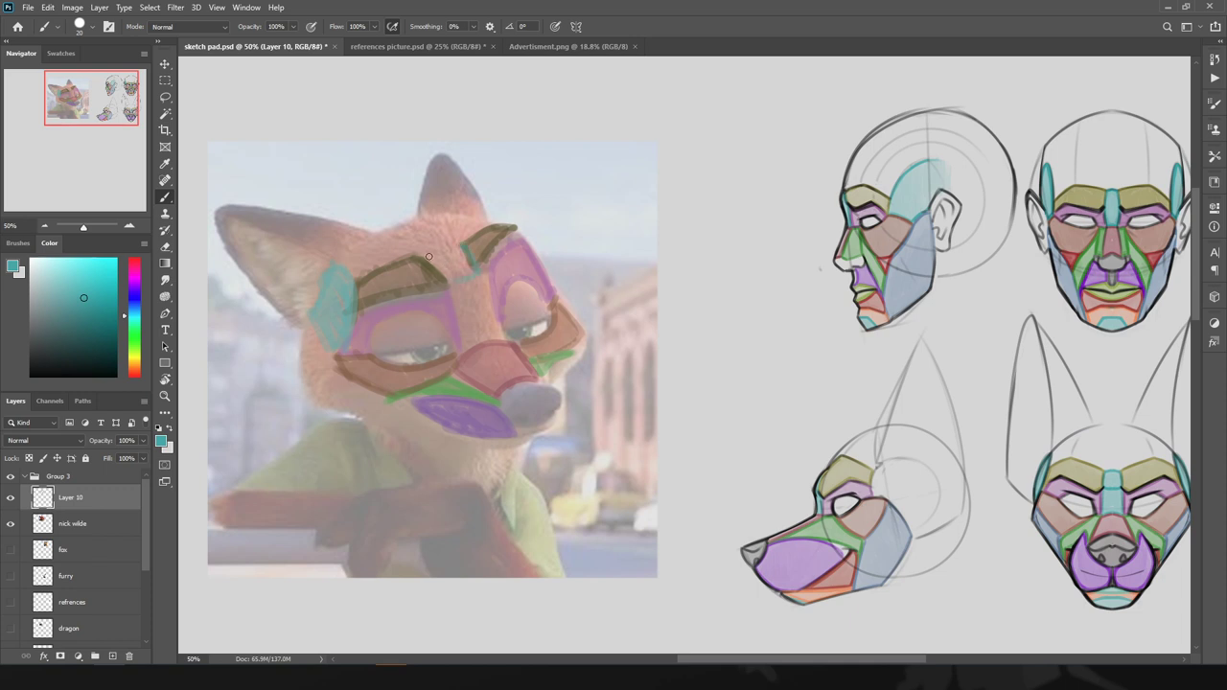
{"action": "mouse_move", "coordinate": [429, 258]}
{"action": "left_mouse_down"}
{"action": "mouse_move", "coordinate": [454, 285]}
{"action": "mouse_move", "coordinate": [431, 252]}
{"action": "mouse_move", "coordinate": [471, 261]}
{"action": "left_mouse_up"}
{"action": "mouse_move", "coordinate": [466, 348]}
{"action": "left_mouse_down"}
{"action": "mouse_move", "coordinate": [502, 335]}
{"action": "mouse_move", "coordinate": [484, 278]}
{"action": "mouse_move", "coordinate": [454, 293]}
{"action": "mouse_move", "coordinate": [463, 304]}
{"action": "mouse_move", "coordinate": [488, 294]}
{"action": "mouse_move", "coordinate": [473, 331]}
{"action": "mouse_move", "coordinate": [490, 322]}
{"action": "left_mouse_up"}
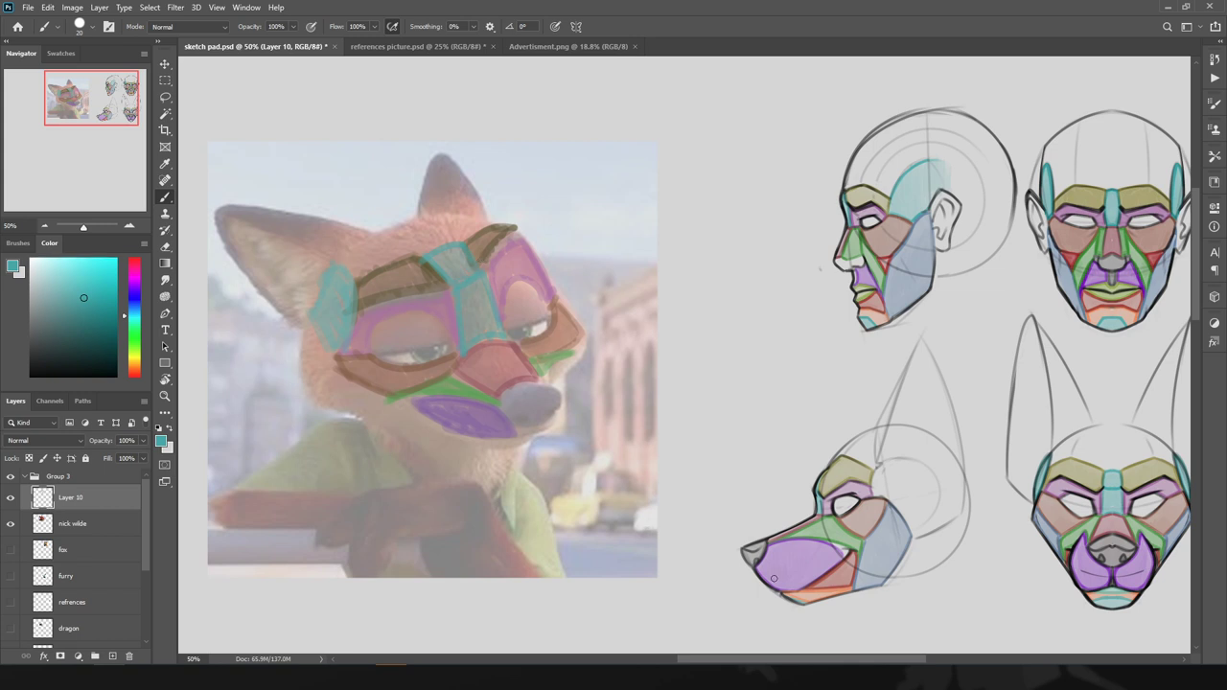
- Paint the wedge behind and below the fox's purple muzzle red, using the colour sampled from the canine profile's mouth corner
{"action": "left_click", "coordinate": [851, 585], "text": "alt"}
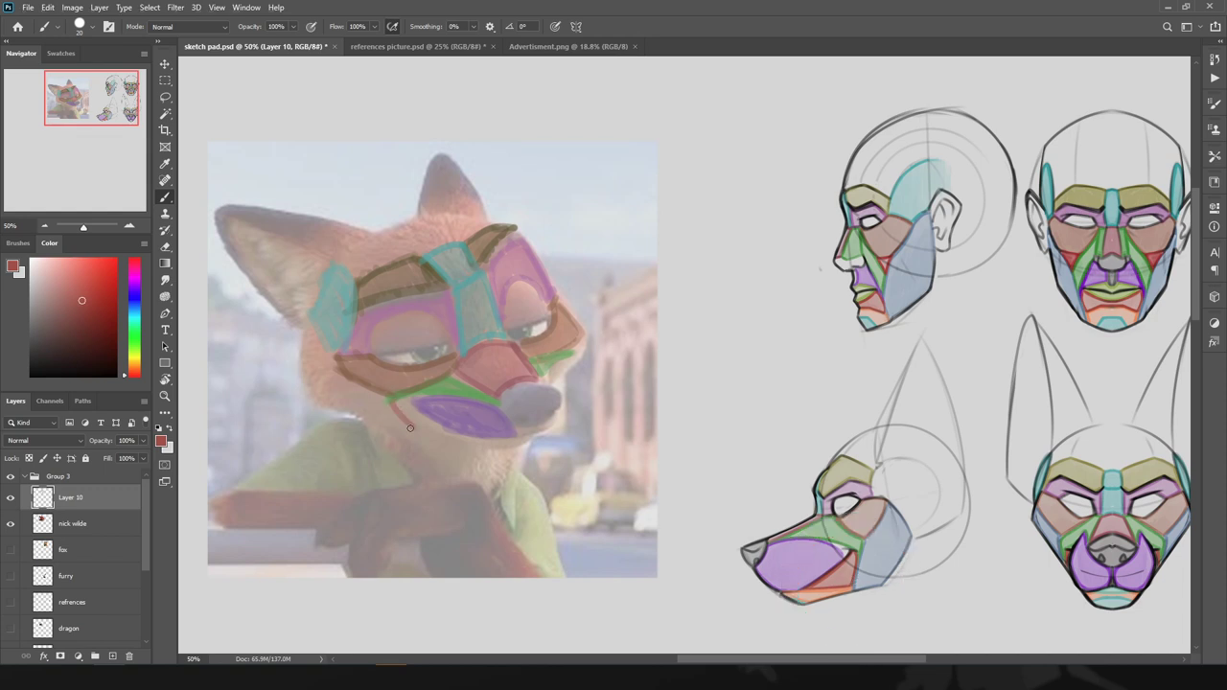
{"action": "mouse_move", "coordinate": [395, 398]}
{"action": "left_mouse_down"}
{"action": "mouse_move", "coordinate": [406, 428]}
{"action": "mouse_move", "coordinate": [498, 441]}
{"action": "left_mouse_up"}
{"action": "left_click_drag", "start_coordinate": [410, 432], "coordinate": [497, 443]}
{"action": "left_click_drag", "start_coordinate": [400, 403], "coordinate": [493, 443]}
{"action": "mouse_move", "coordinate": [400, 400]}
{"action": "left_mouse_down"}
{"action": "mouse_move", "coordinate": [417, 426]}
{"action": "mouse_move", "coordinate": [460, 437]}
{"action": "left_mouse_up"}
- Paint the fox's lower lip orange and the chin light teal, using colours sampled from the two canine heads
{"action": "key", "text": "alt"}
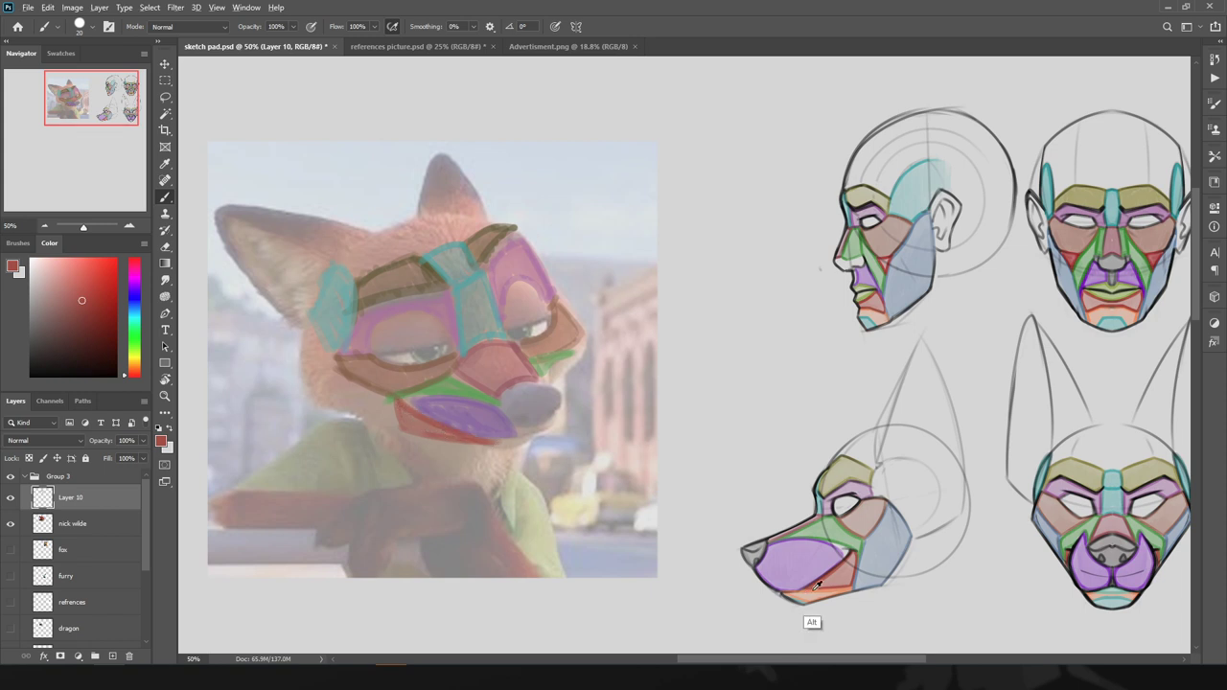
{"action": "left_click", "coordinate": [816, 585], "text": "alt"}
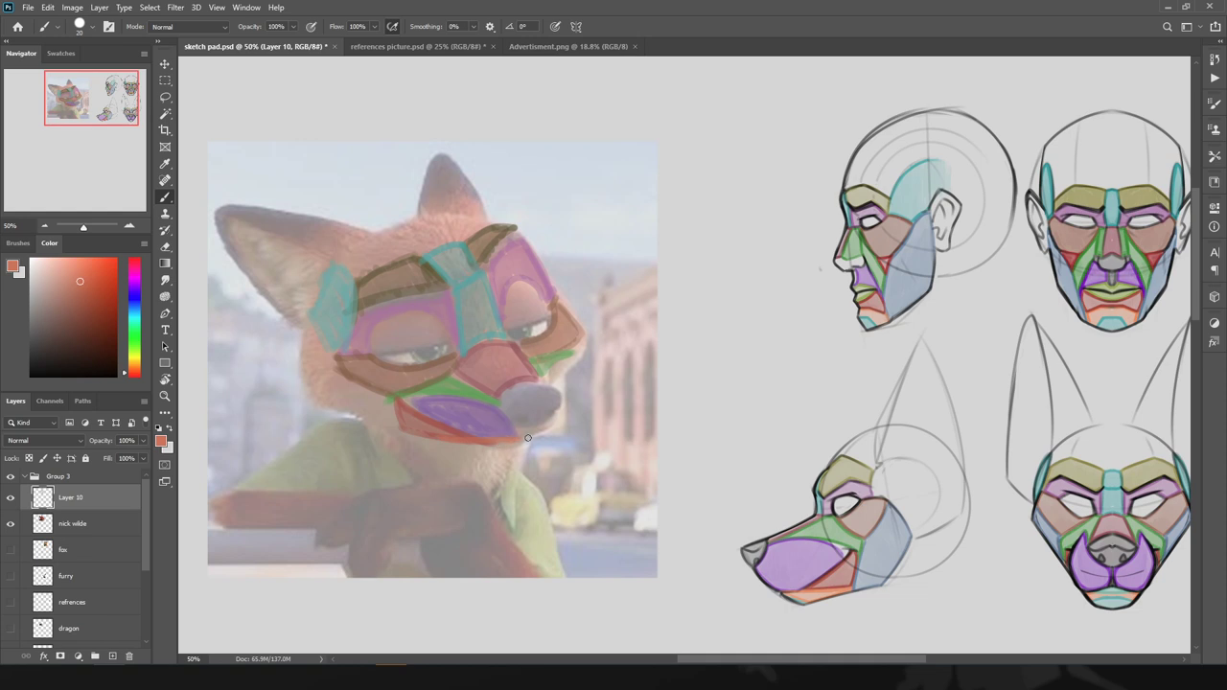
{"action": "left_click_drag", "start_coordinate": [527, 439], "coordinate": [467, 441]}
{"action": "left_click", "coordinate": [1111, 588], "text": "alt"}
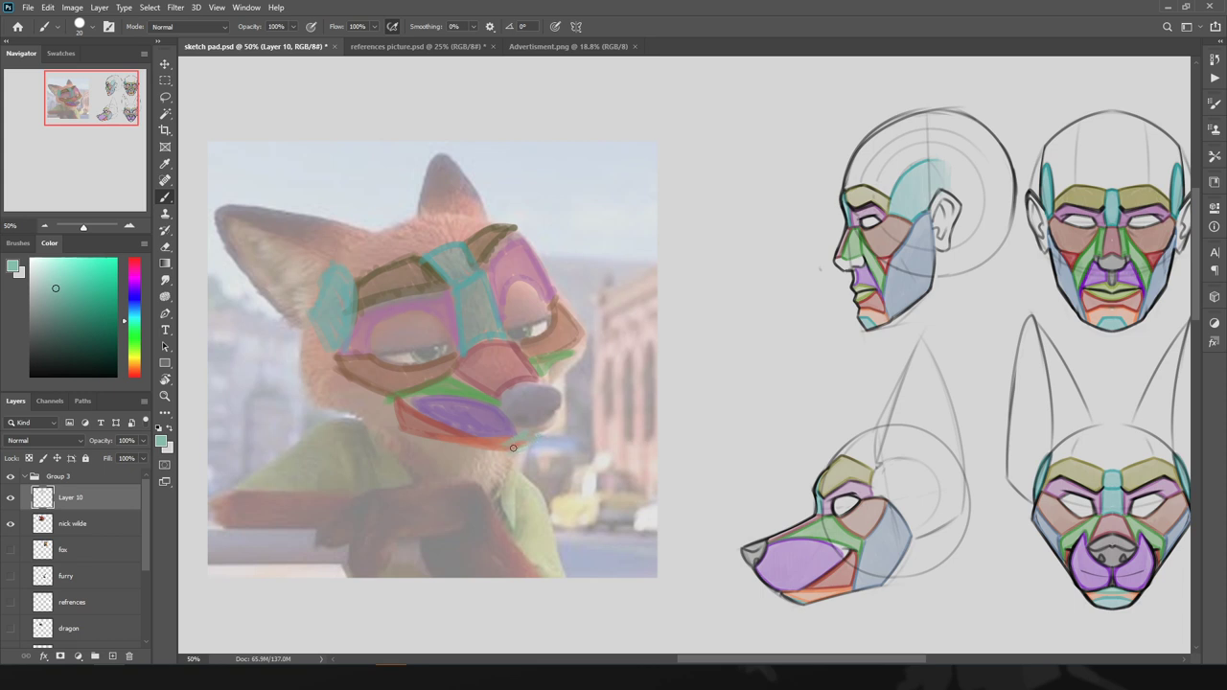
- Fill the fox's nose with dark grey sampled from the frontal canine head's nose
{"action": "left_click", "coordinate": [1094, 543], "text": "alt"}
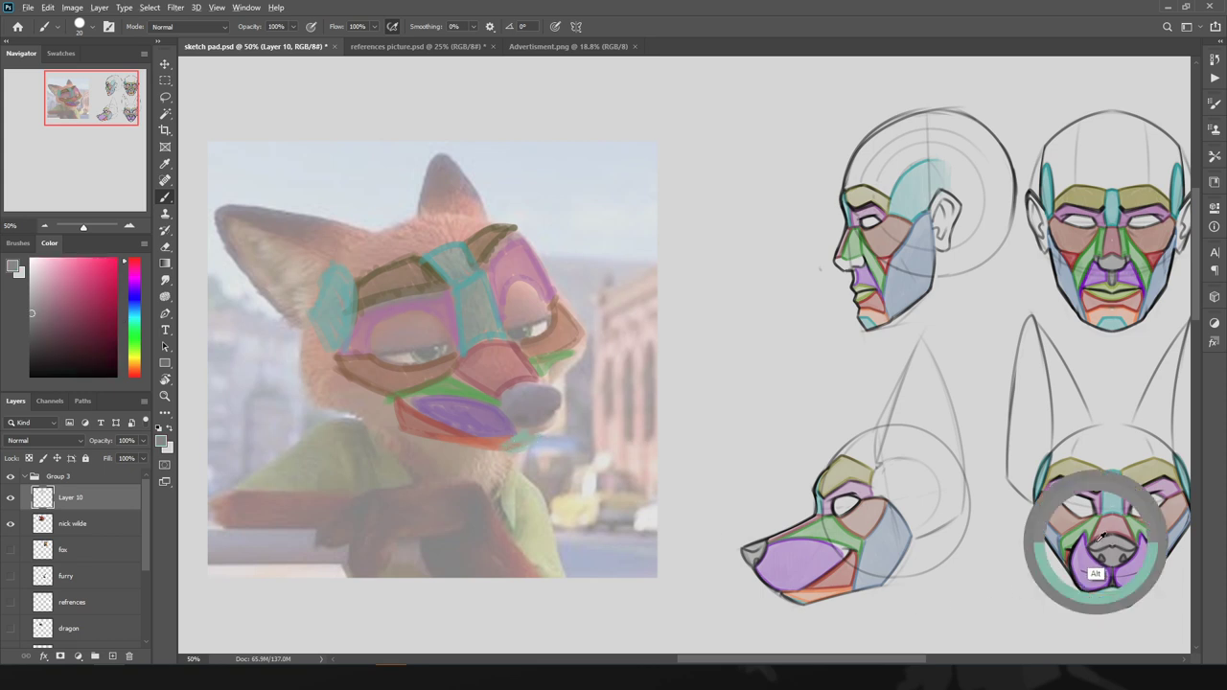
{"action": "left_click", "coordinate": [1094, 543], "text": "alt"}
{"action": "left_click", "coordinate": [1094, 543], "text": "alt"}
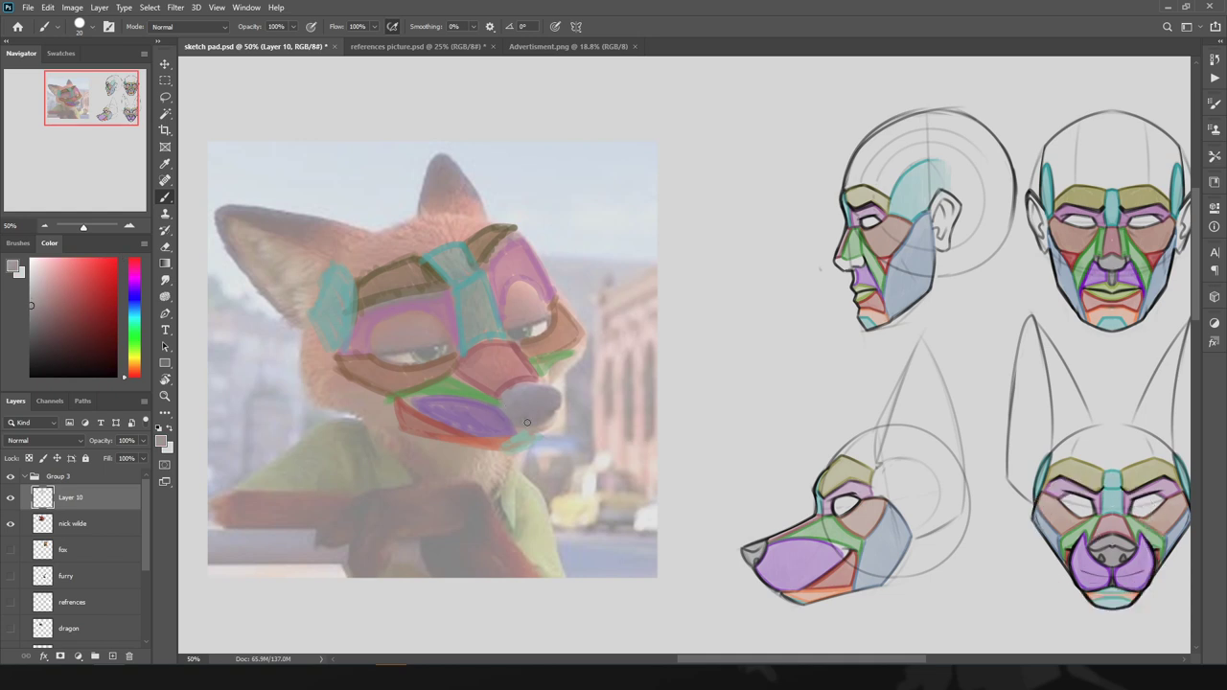
{"action": "left_click", "coordinate": [1105, 548], "text": "alt"}
{"action": "mouse_move", "coordinate": [505, 398]}
{"action": "left_mouse_down"}
{"action": "mouse_move", "coordinate": [525, 411]}
{"action": "mouse_move", "coordinate": [523, 388]}
{"action": "mouse_move", "coordinate": [548, 403]}
{"action": "mouse_move", "coordinate": [550, 385]}
{"action": "left_mouse_up"}
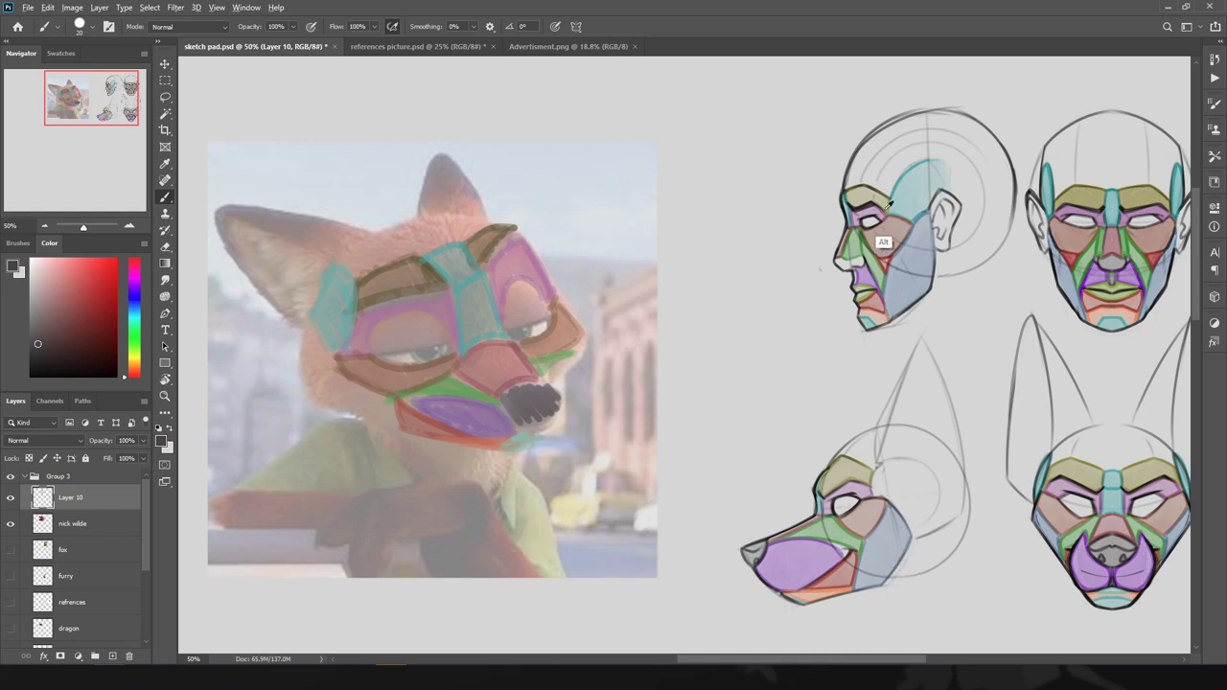
- Paint the fox's rear jaw blue with the human profile's jaw colour, and extend the temple patch down toward it
{"action": "left_click", "coordinate": [908, 239], "text": "alt"}
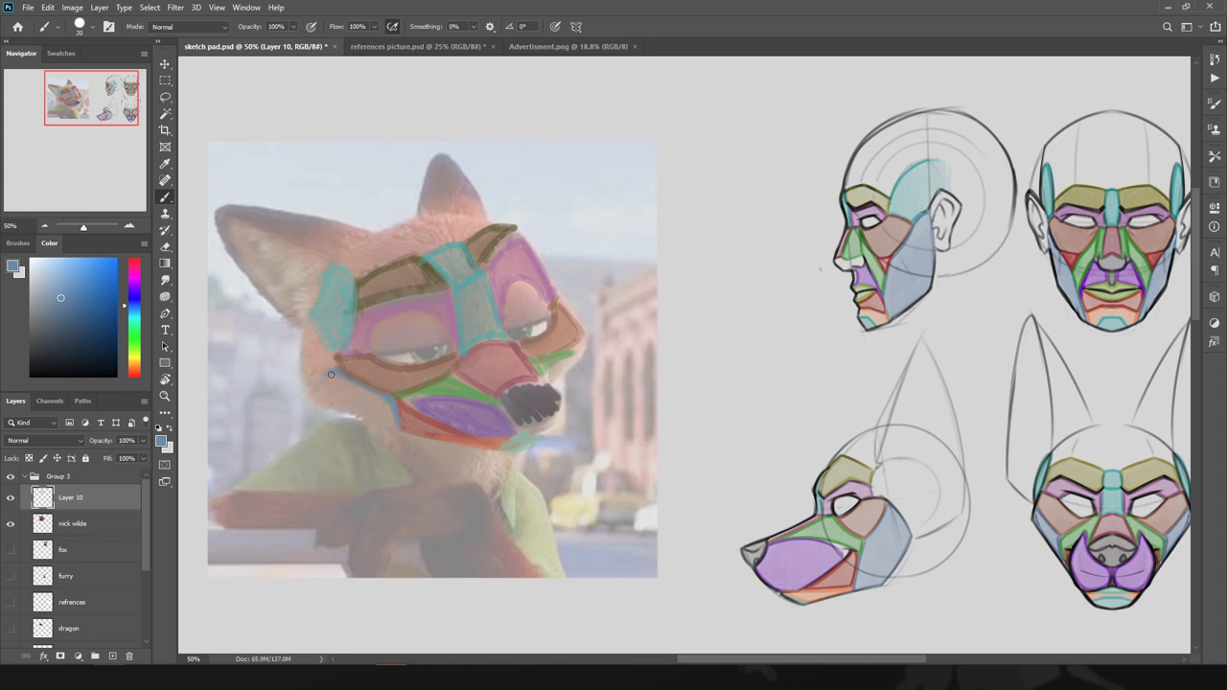
{"action": "mouse_move", "coordinate": [330, 373]}
{"action": "left_mouse_down"}
{"action": "mouse_move", "coordinate": [378, 414]}
{"action": "mouse_move", "coordinate": [339, 377]}
{"action": "mouse_move", "coordinate": [331, 395]}
{"action": "mouse_move", "coordinate": [328, 379]}
{"action": "mouse_move", "coordinate": [390, 416]}
{"action": "left_mouse_up"}
{"action": "left_click", "coordinate": [345, 337], "text": "alt"}
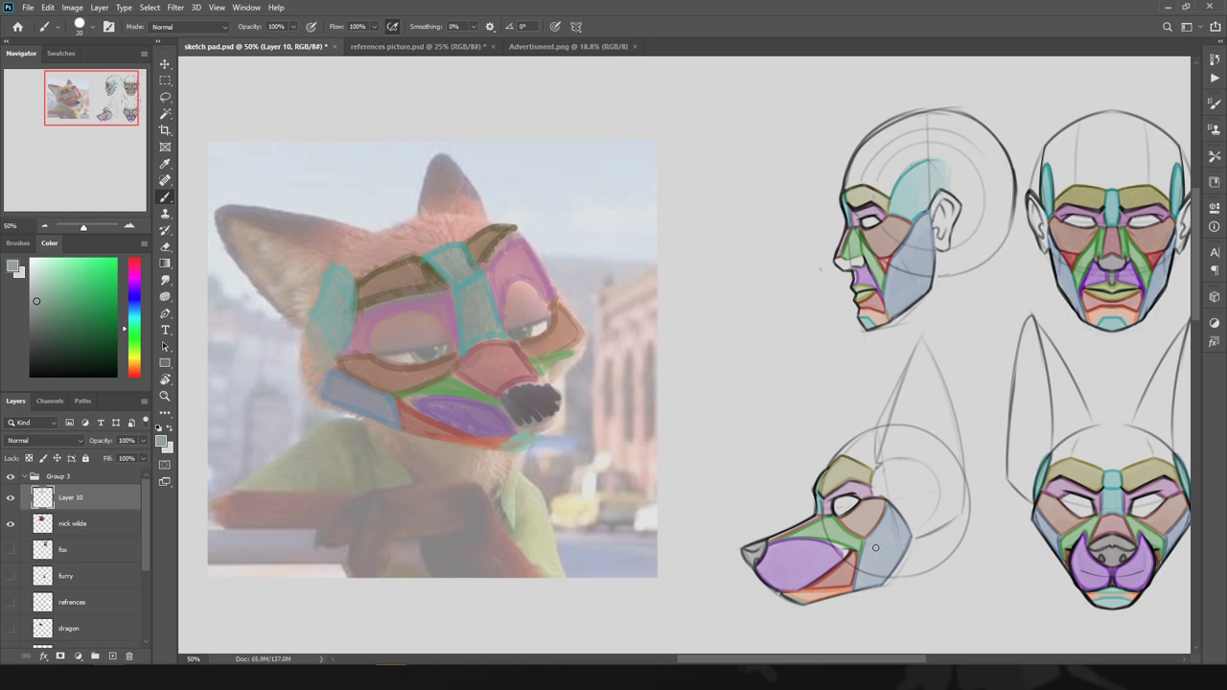
- Clear the canvas by hiding nick wilde and deleting the painted Layer 10, and briefly preview the dragon reference
{"action": "left_click", "coordinate": [11, 524]}
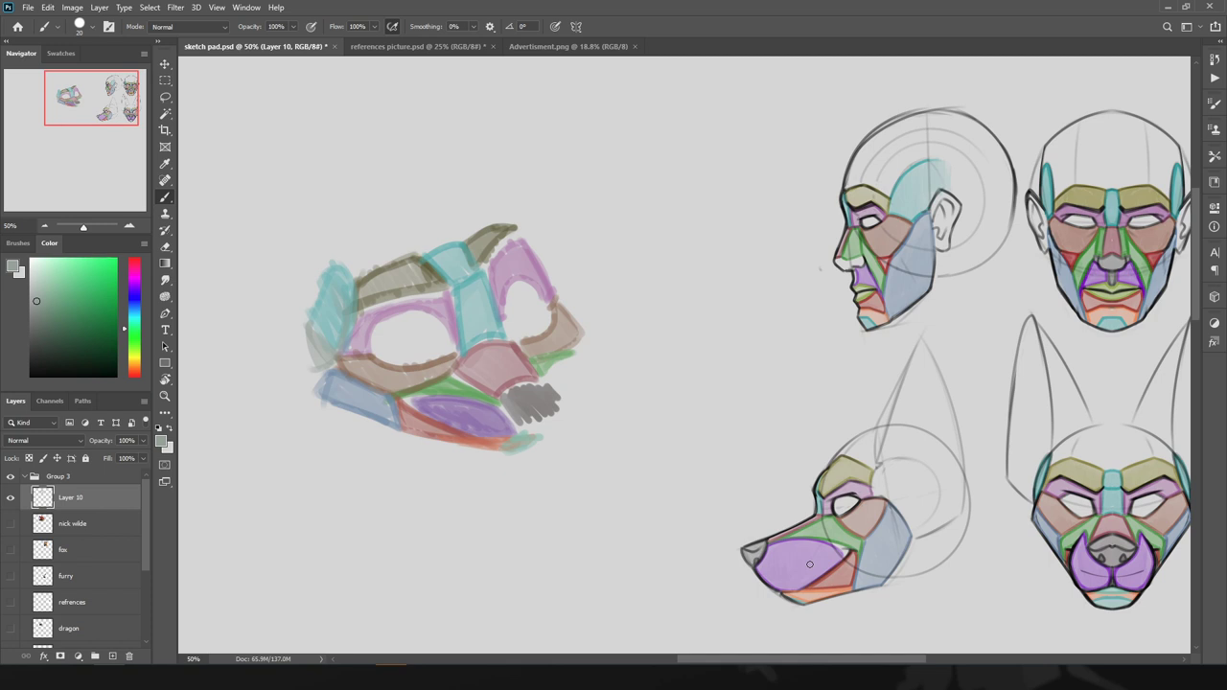
{"action": "key", "text": "Delete"}
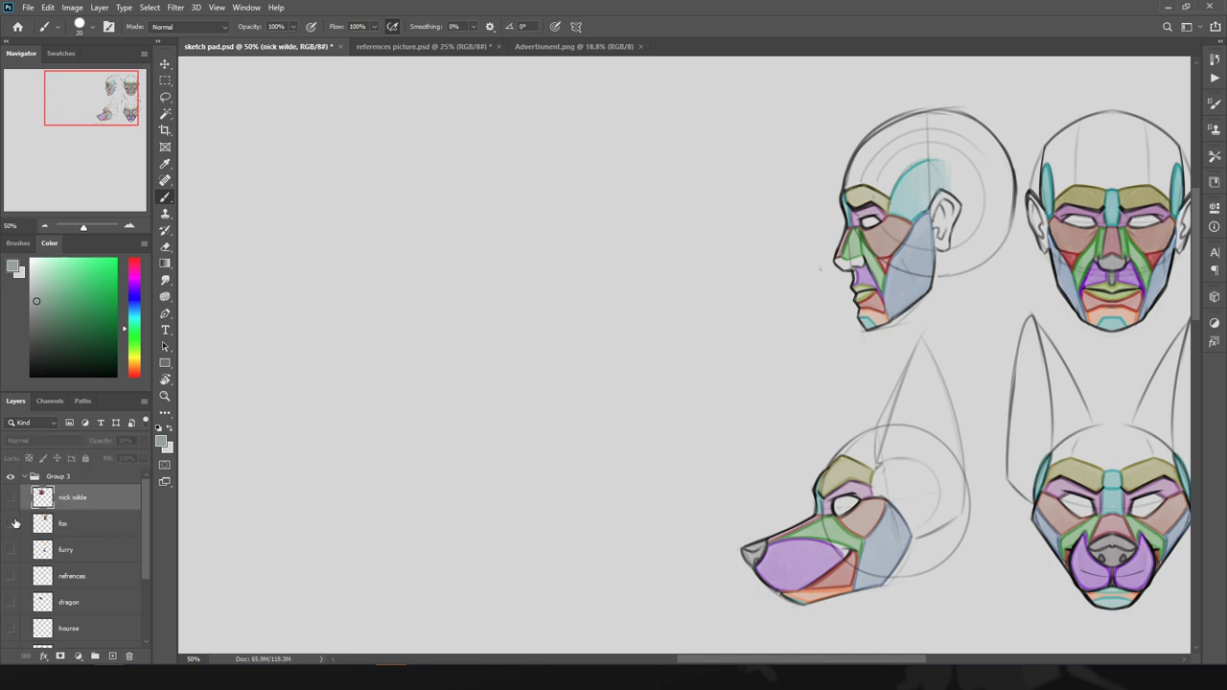
{"action": "left_click", "coordinate": [12, 602]}
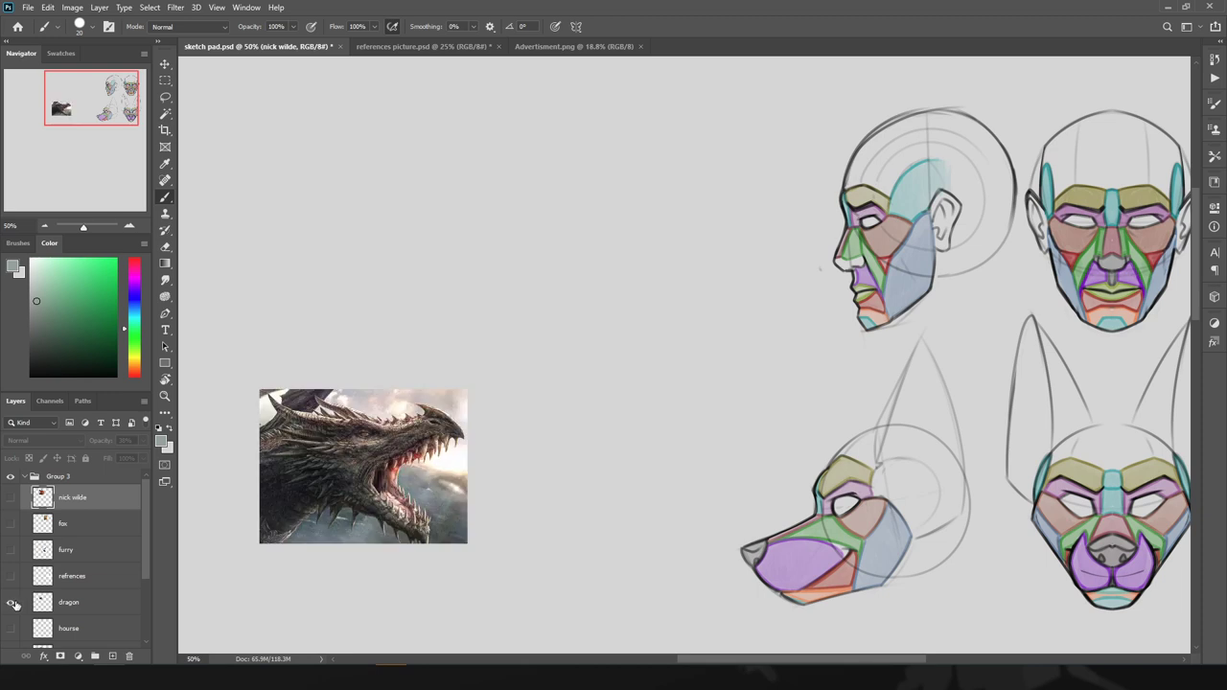
{"action": "left_click", "coordinate": [12, 602]}
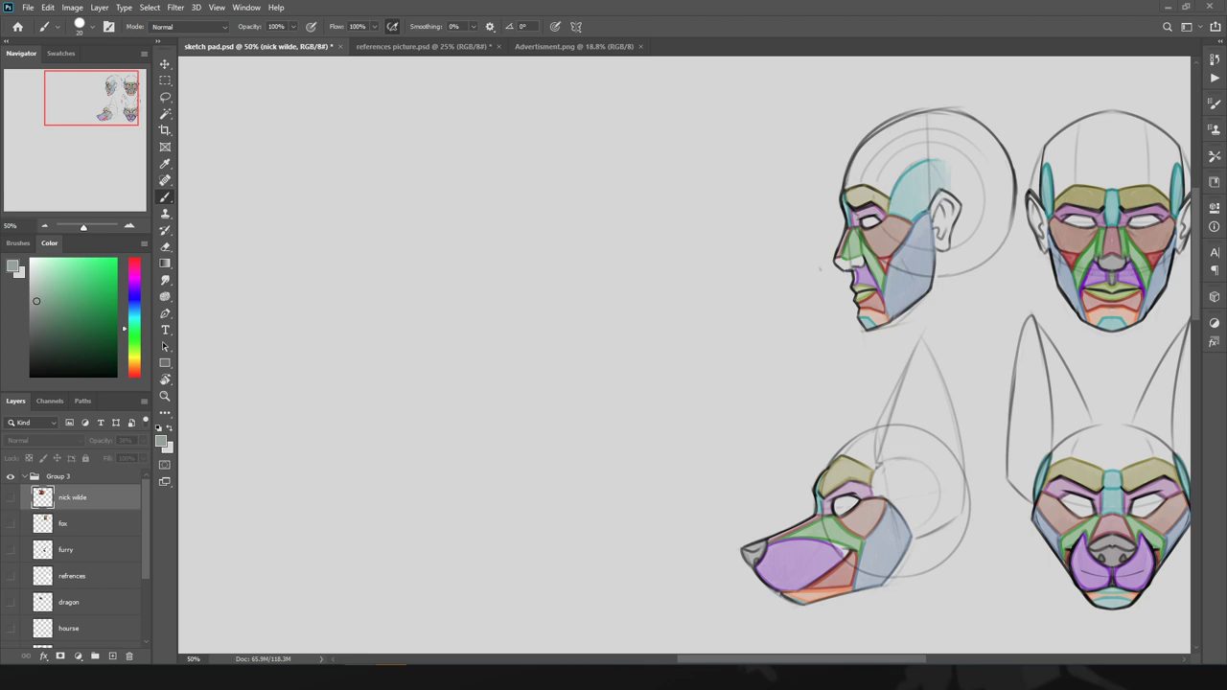
- Paste the copied black-and-white photo of the screaming child and shift it away from the coloured heads
{"action": "key", "text": "ctrl+v"}
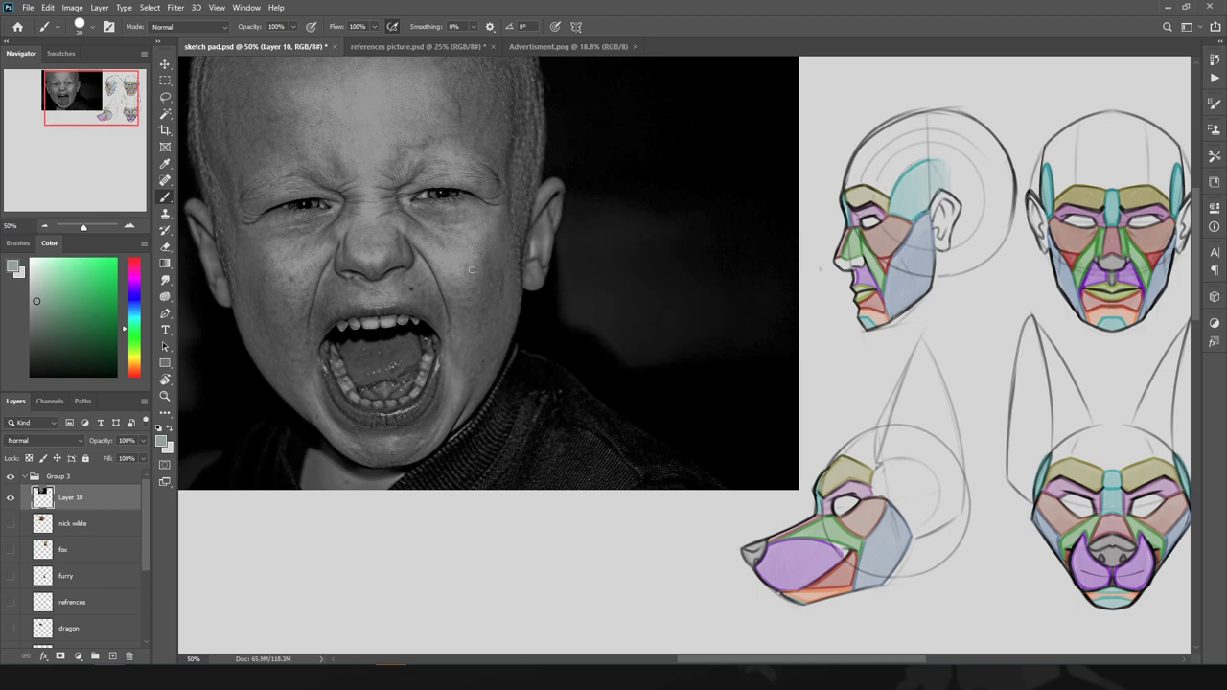
{"action": "left_click", "coordinate": [46, 226]}
{"action": "left_click", "coordinate": [46, 226]}
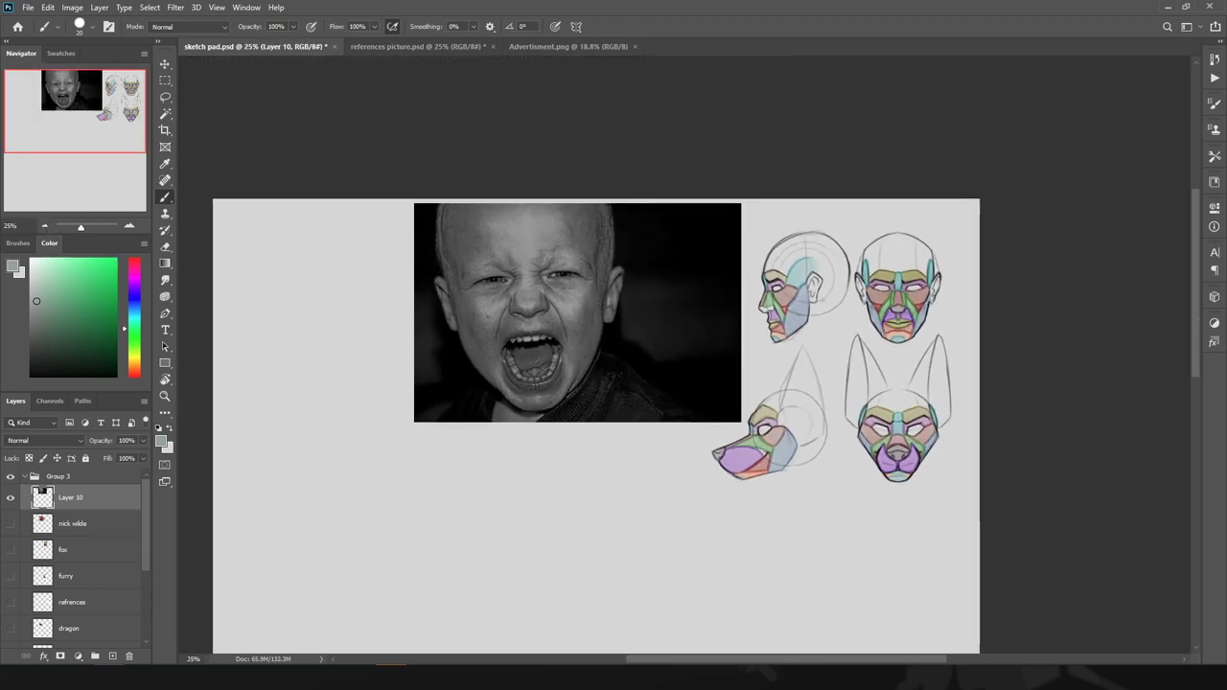
{"action": "key", "text": "ctrl+t"}
{"action": "mouse_move", "coordinate": [532, 332]}
{"action": "left_mouse_down"}
{"action": "mouse_move", "coordinate": [398, 336]}
{"action": "mouse_move", "coordinate": [446, 339]}
{"action": "left_mouse_up"}
{"action": "key", "text": "Return"}
{"action": "left_click_drag", "start_coordinate": [76, 104], "coordinate": [74, 124]}
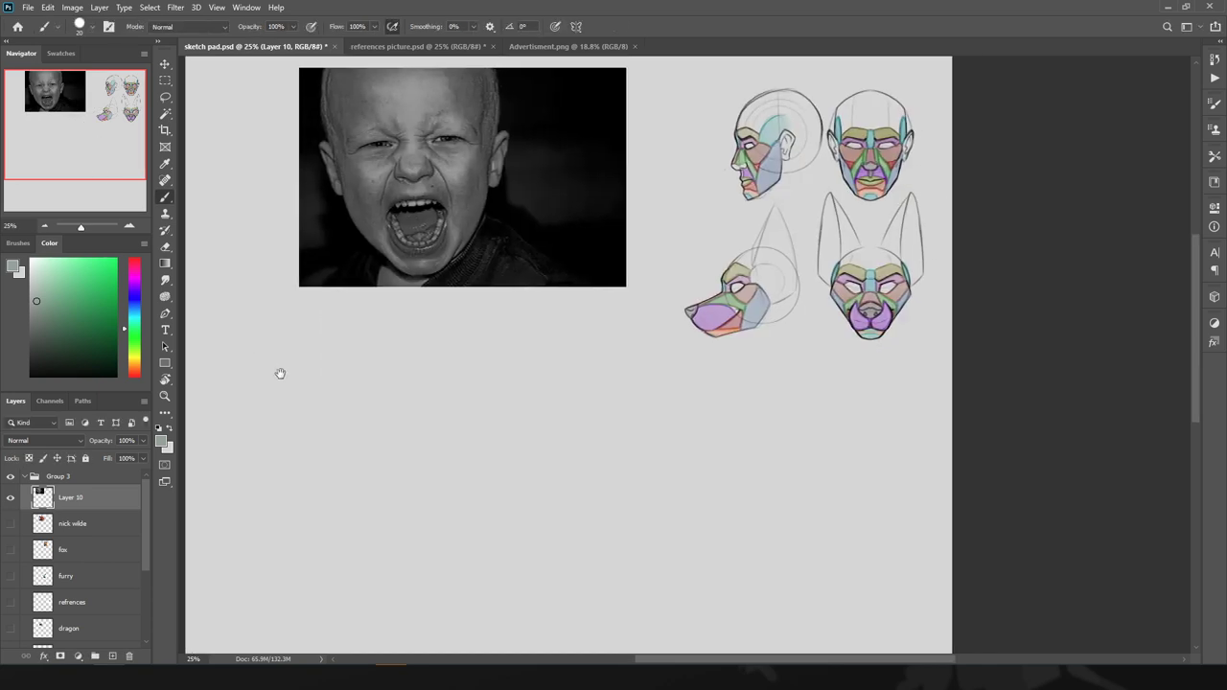
{"action": "left_click_drag", "start_coordinate": [279, 374], "coordinate": [322, 378]}
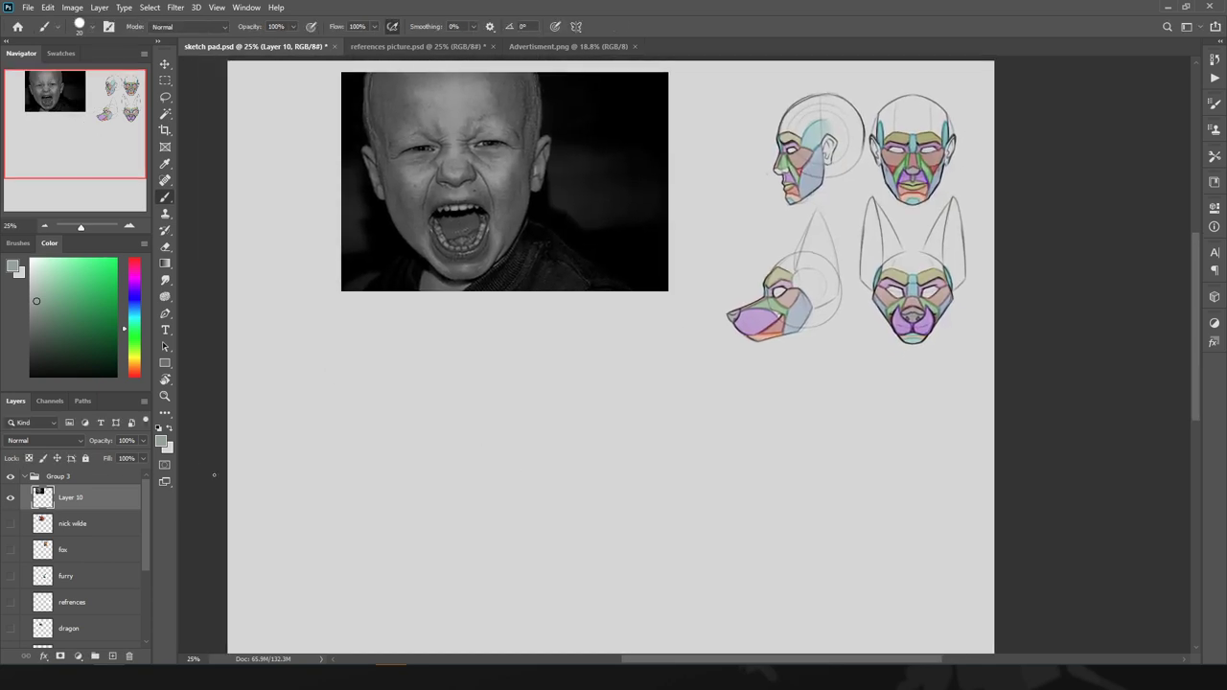
- Reset the painting colour to black and add a new layer above Group 3
{"action": "key", "text": "d"}
{"action": "left_click", "coordinate": [111, 655]}
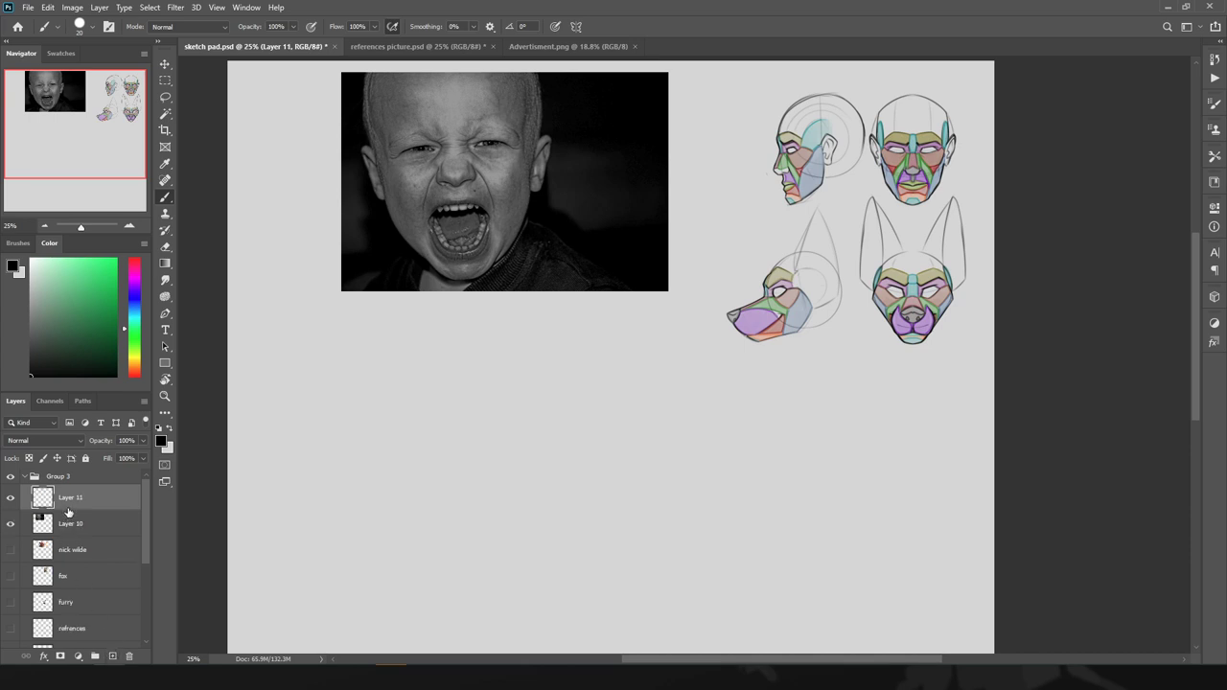
{"action": "left_click_drag", "start_coordinate": [59, 504], "coordinate": [64, 474]}
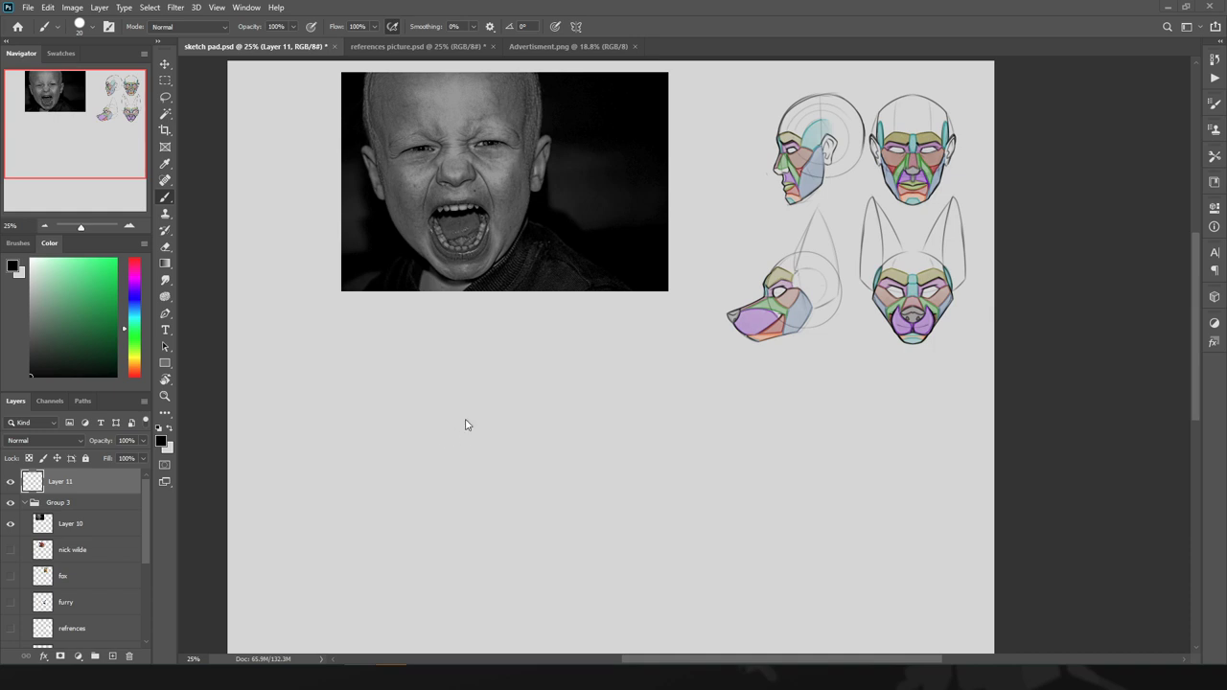
- Turn on the LNP massive smoothing preset and sketch a large circle for a new head below the photo
{"action": "key", "text": "F1"}
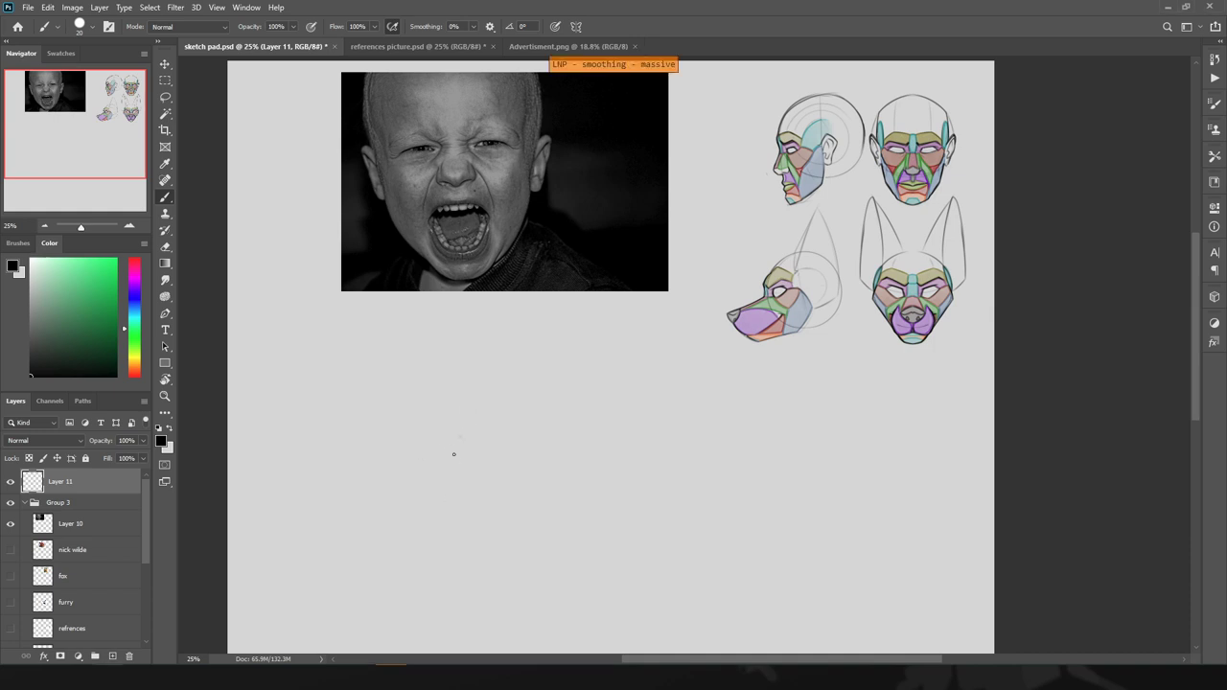
{"action": "mouse_move", "coordinate": [493, 517]}
{"action": "left_mouse_down"}
{"action": "mouse_move", "coordinate": [528, 364]}
{"action": "mouse_move", "coordinate": [518, 522]}
{"action": "mouse_move", "coordinate": [532, 389]}
{"action": "mouse_move", "coordinate": [556, 548]}
{"action": "mouse_move", "coordinate": [479, 554]}
{"action": "left_mouse_up"}
{"action": "key", "text": "ctrl+z"}
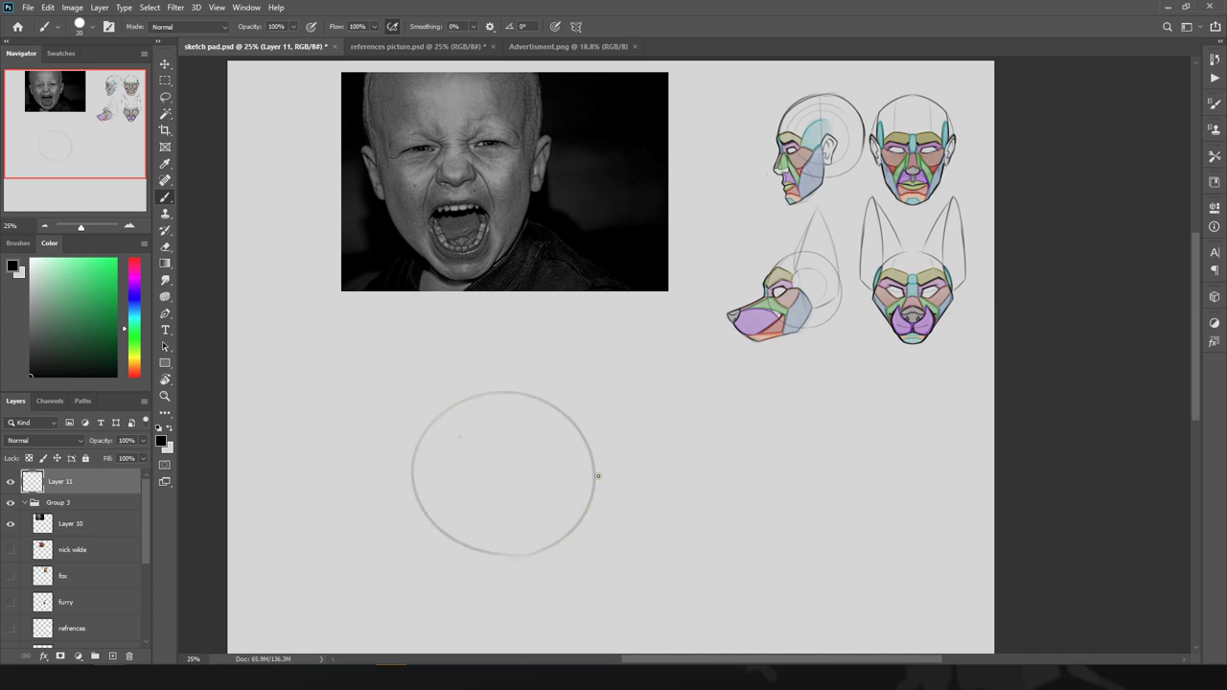
- Sketch tilted horizontal and vertical centre lines inside the head circle, plus a smaller muzzle circle with a nose at its lower edge
{"action": "left_click_drag", "start_coordinate": [597, 477], "coordinate": [415, 491]}
{"action": "key", "text": "ctrl+z"}
{"action": "left_click_drag", "start_coordinate": [596, 466], "coordinate": [416, 499]}
{"action": "mouse_move", "coordinate": [511, 414]}
{"action": "left_mouse_down"}
{"action": "mouse_move", "coordinate": [526, 466]}
{"action": "mouse_move", "coordinate": [529, 525]}
{"action": "left_mouse_up"}
{"action": "key", "text": "ctrl+z"}
{"action": "key", "text": "ctrl+z"}
{"action": "left_click_drag", "start_coordinate": [591, 458], "coordinate": [427, 493]}
{"action": "key", "text": "ctrl+z"}
{"action": "left_click_drag", "start_coordinate": [596, 463], "coordinate": [408, 498]}
{"action": "mouse_move", "coordinate": [510, 403]}
{"action": "left_mouse_down"}
{"action": "mouse_move", "coordinate": [529, 464]}
{"action": "mouse_move", "coordinate": [532, 549]}
{"action": "mouse_move", "coordinate": [532, 481]}
{"action": "mouse_move", "coordinate": [552, 544]}
{"action": "mouse_move", "coordinate": [587, 522]}
{"action": "mouse_move", "coordinate": [514, 507]}
{"action": "mouse_move", "coordinate": [563, 566]}
{"action": "mouse_move", "coordinate": [576, 489]}
{"action": "mouse_move", "coordinate": [510, 541]}
{"action": "mouse_move", "coordinate": [601, 527]}
{"action": "mouse_move", "coordinate": [569, 528]}
{"action": "mouse_move", "coordinate": [527, 501]}
{"action": "mouse_move", "coordinate": [562, 534]}
{"action": "mouse_move", "coordinate": [572, 487]}
{"action": "mouse_move", "coordinate": [586, 499]}
{"action": "mouse_move", "coordinate": [553, 499]}
{"action": "left_mouse_up"}
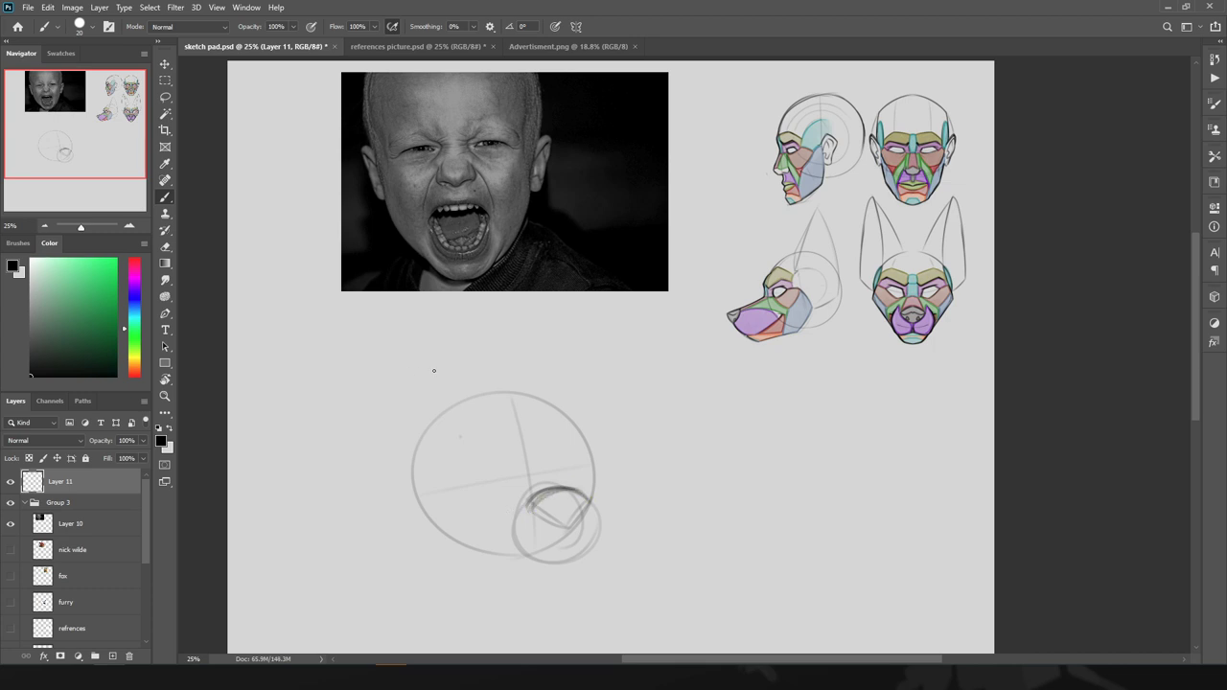
- Sketch two pointed ears folded back and outward from both sides of the head circle
{"action": "mouse_move", "coordinate": [452, 405]}
{"action": "left_mouse_down"}
{"action": "mouse_move", "coordinate": [276, 448]}
{"action": "mouse_move", "coordinate": [414, 500]}
{"action": "left_mouse_up"}
{"action": "left_click_drag", "start_coordinate": [519, 392], "coordinate": [660, 357]}
{"action": "key", "text": "ctrl+z"}
{"action": "mouse_move", "coordinate": [522, 391]}
{"action": "left_mouse_down"}
{"action": "mouse_move", "coordinate": [548, 387]}
{"action": "mouse_move", "coordinate": [602, 434]}
{"action": "left_mouse_up"}
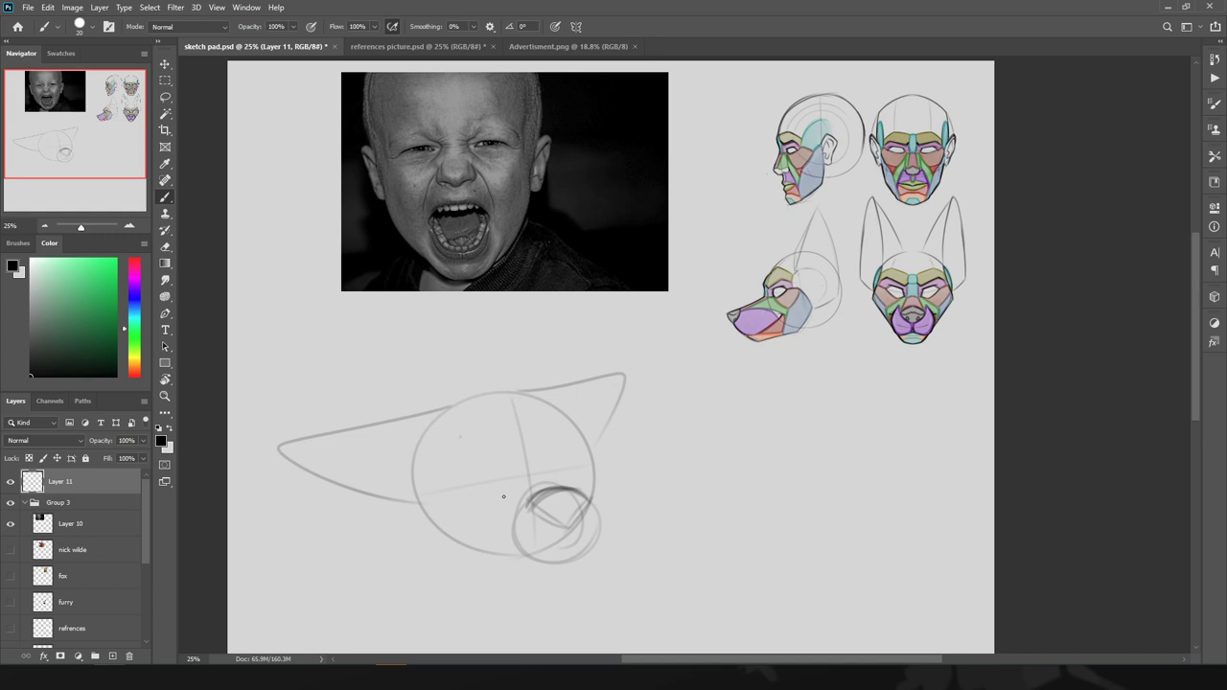
- Sketch two arched closed eyes along the horizontal guide and angular cheek lines on both sides of the head
{"action": "mouse_move", "coordinate": [507, 482]}
{"action": "left_mouse_down"}
{"action": "mouse_move", "coordinate": [467, 461]}
{"action": "mouse_move", "coordinate": [454, 486]}
{"action": "mouse_move", "coordinate": [497, 462]}
{"action": "mouse_move", "coordinate": [508, 481]}
{"action": "mouse_move", "coordinate": [567, 440]}
{"action": "mouse_move", "coordinate": [581, 468]}
{"action": "left_mouse_up"}
{"action": "key", "text": "ctrl+z"}
{"action": "mouse_move", "coordinate": [430, 441]}
{"action": "left_mouse_down"}
{"action": "mouse_move", "coordinate": [417, 521]}
{"action": "mouse_move", "coordinate": [455, 556]}
{"action": "left_mouse_up"}
{"action": "mouse_move", "coordinate": [564, 412]}
{"action": "left_mouse_down"}
{"action": "mouse_move", "coordinate": [608, 468]}
{"action": "mouse_move", "coordinate": [597, 504]}
{"action": "left_mouse_up"}
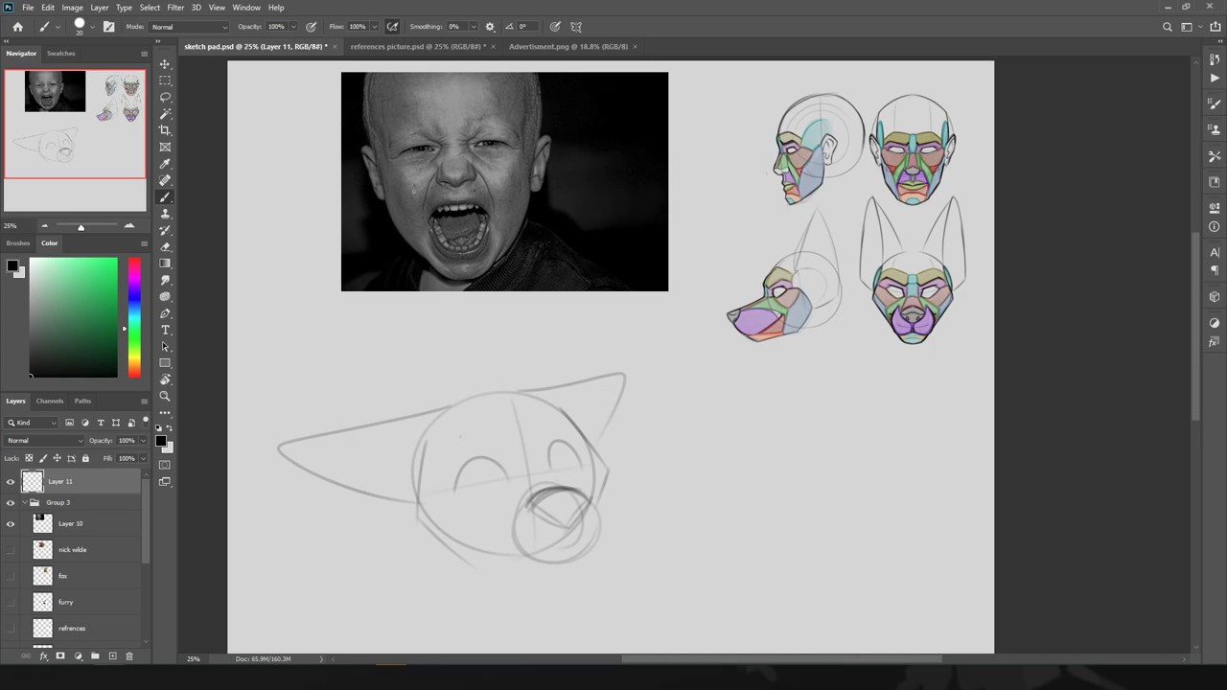
- Sketch the curled upper lip and a raised cheek fold beside the muzzle circle
{"action": "left_click_drag", "start_coordinate": [441, 169], "coordinate": [423, 208]}
{"action": "key", "text": "ctrl+z"}
{"action": "mouse_move", "coordinate": [529, 552]}
{"action": "left_mouse_down"}
{"action": "mouse_move", "coordinate": [479, 539]}
{"action": "mouse_move", "coordinate": [475, 549]}
{"action": "mouse_move", "coordinate": [498, 526]}
{"action": "mouse_move", "coordinate": [469, 551]}
{"action": "mouse_move", "coordinate": [499, 509]}
{"action": "mouse_move", "coordinate": [525, 510]}
{"action": "mouse_move", "coordinate": [481, 540]}
{"action": "mouse_move", "coordinate": [525, 505]}
{"action": "mouse_move", "coordinate": [473, 516]}
{"action": "mouse_move", "coordinate": [489, 531]}
{"action": "mouse_move", "coordinate": [475, 549]}
{"action": "mouse_move", "coordinate": [502, 534]}
{"action": "mouse_move", "coordinate": [521, 544]}
{"action": "mouse_move", "coordinate": [482, 522]}
{"action": "mouse_move", "coordinate": [468, 532]}
{"action": "mouse_move", "coordinate": [523, 551]}
{"action": "left_mouse_up"}
{"action": "key", "text": "ctrl+z"}
{"action": "key", "text": "ctrl+z"}
{"action": "key", "text": "e"}
{"action": "key", "text": "b"}
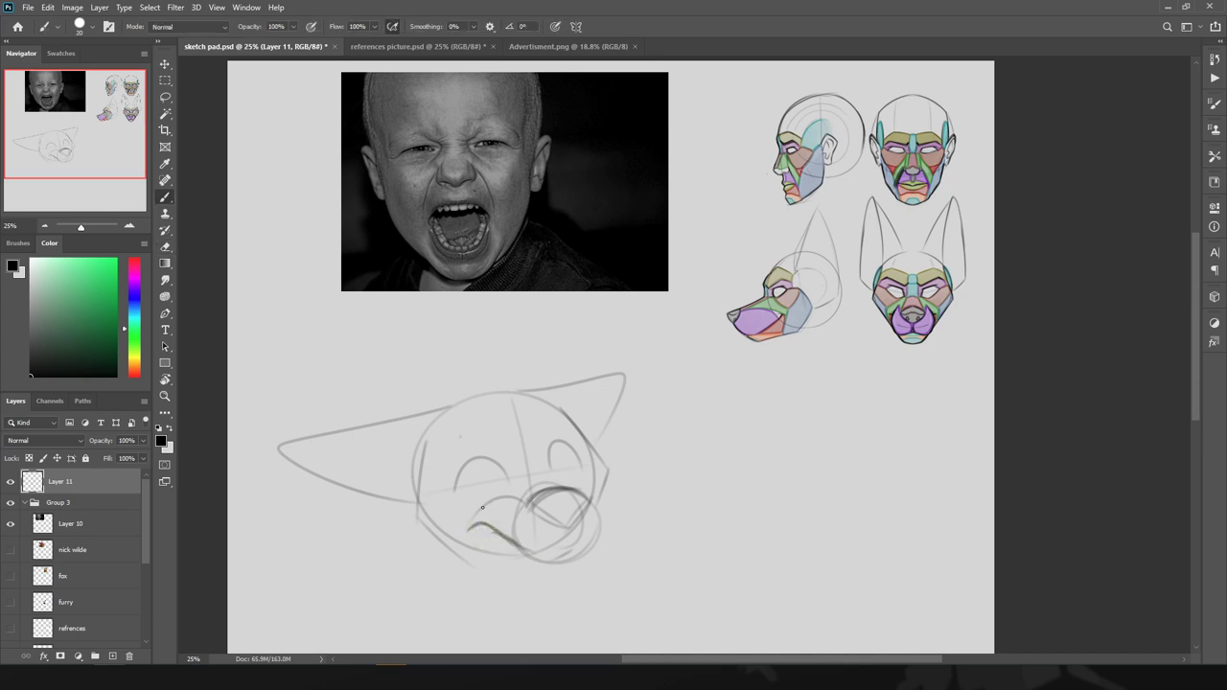
- Strengthen the curled lip line and sketch nose-bridge creases just above the muzzle
{"action": "left_click_drag", "start_coordinate": [467, 523], "coordinate": [491, 502]}
{"action": "mouse_move", "coordinate": [527, 497]}
{"action": "left_mouse_down"}
{"action": "mouse_move", "coordinate": [502, 491]}
{"action": "mouse_move", "coordinate": [564, 477]}
{"action": "left_mouse_up"}
{"action": "key", "text": "ctrl+z"}
{"action": "mouse_move", "coordinate": [920, 155]}
{"action": "left_mouse_down"}
{"action": "mouse_move", "coordinate": [912, 124]}
{"action": "mouse_move", "coordinate": [906, 154]}
{"action": "left_mouse_up"}
{"action": "key", "text": "ctrl+z"}
{"action": "left_click_drag", "start_coordinate": [912, 292], "coordinate": [919, 287]}
{"action": "key", "text": "ctrl+z"}
- Sketch lowered, frowning eyebrows and squinting eyelid lines over both eye arches
{"action": "mouse_move", "coordinate": [513, 439]}
{"action": "left_mouse_down"}
{"action": "mouse_move", "coordinate": [448, 446]}
{"action": "mouse_move", "coordinate": [512, 466]}
{"action": "mouse_move", "coordinate": [441, 454]}
{"action": "left_mouse_up"}
{"action": "key", "text": "ctrl+z"}
{"action": "key", "text": "ctrl+z"}
{"action": "mouse_move", "coordinate": [457, 479]}
{"action": "left_mouse_down"}
{"action": "mouse_move", "coordinate": [475, 466]}
{"action": "mouse_move", "coordinate": [505, 468]}
{"action": "mouse_move", "coordinate": [505, 484]}
{"action": "mouse_move", "coordinate": [581, 465]}
{"action": "mouse_move", "coordinate": [516, 449]}
{"action": "mouse_move", "coordinate": [502, 462]}
{"action": "mouse_move", "coordinate": [439, 463]}
{"action": "mouse_move", "coordinate": [581, 439]}
{"action": "mouse_move", "coordinate": [539, 453]}
{"action": "left_mouse_up"}
{"action": "key", "text": "ctrl+z"}
{"action": "key", "text": "ctrl+z"}
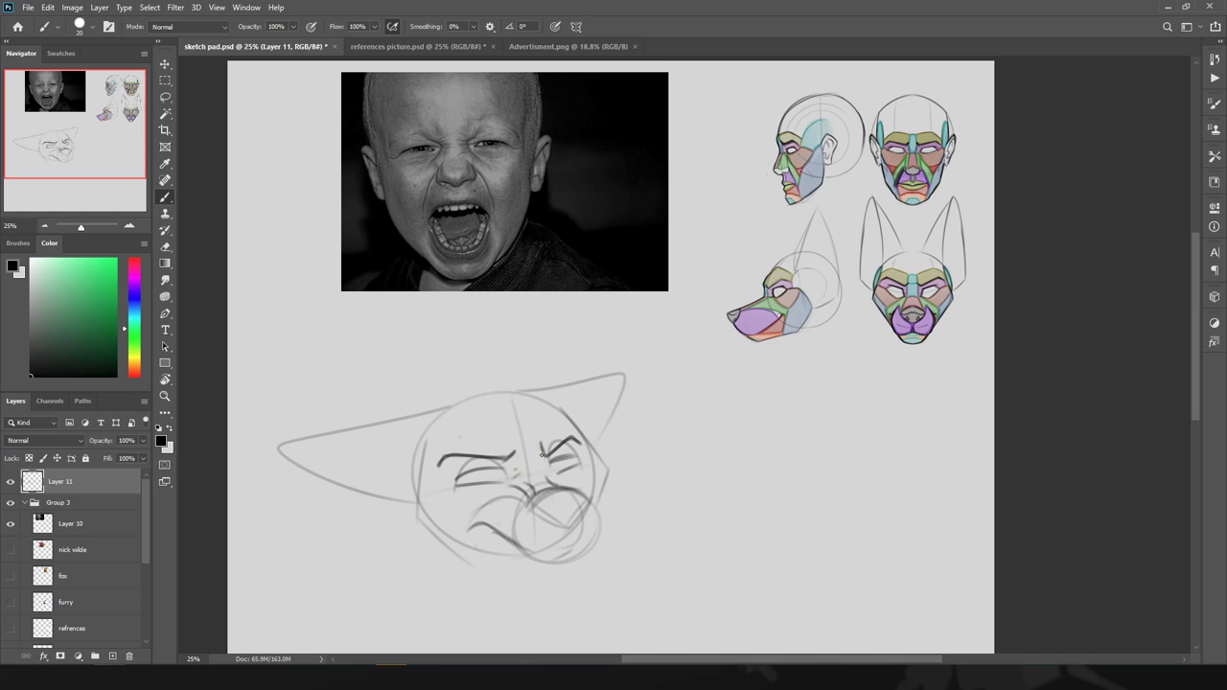
{"action": "mouse_move", "coordinate": [541, 456]}
{"action": "left_mouse_down"}
{"action": "mouse_move", "coordinate": [542, 438]}
{"action": "mouse_move", "coordinate": [522, 443]}
{"action": "mouse_move", "coordinate": [542, 483]}
{"action": "left_mouse_up"}
{"action": "mouse_move", "coordinate": [456, 476]}
{"action": "left_mouse_down"}
{"action": "mouse_move", "coordinate": [514, 452]}
{"action": "mouse_move", "coordinate": [458, 453]}
{"action": "mouse_move", "coordinate": [445, 460]}
{"action": "mouse_move", "coordinate": [455, 475]}
{"action": "mouse_move", "coordinate": [556, 474]}
{"action": "left_mouse_up"}
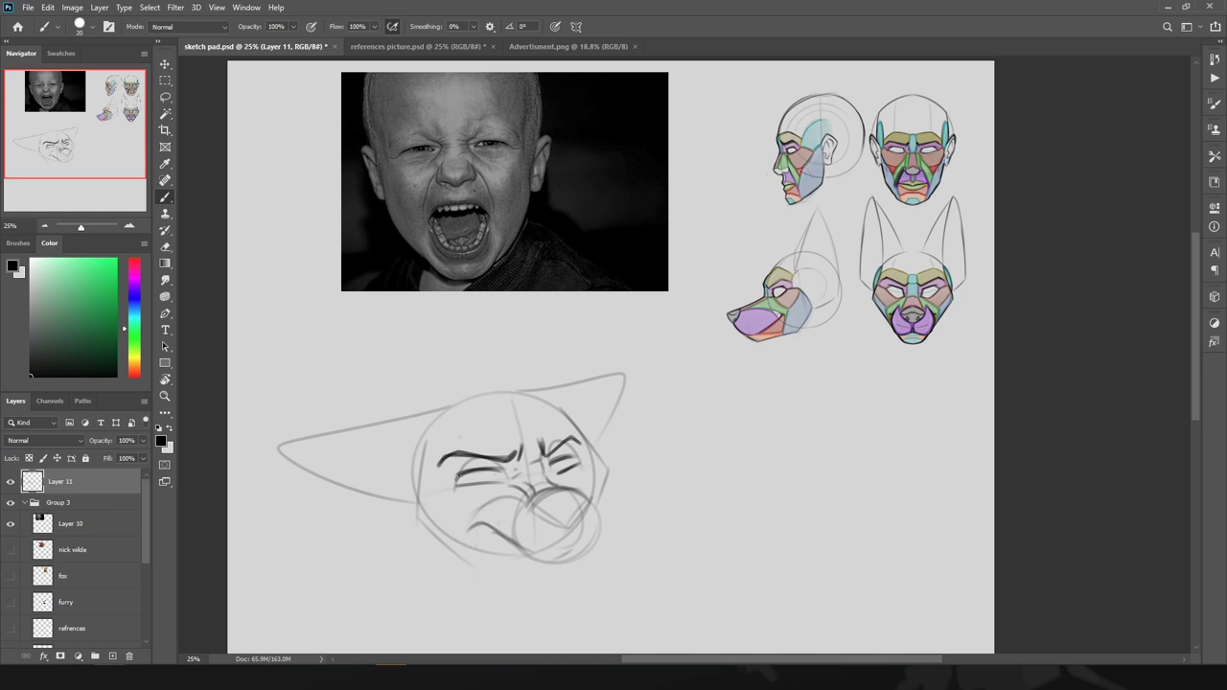
{"action": "mouse_move", "coordinate": [456, 477]}
{"action": "left_mouse_down"}
{"action": "mouse_move", "coordinate": [504, 469]}
{"action": "mouse_move", "coordinate": [457, 479]}
{"action": "mouse_move", "coordinate": [506, 482]}
{"action": "left_mouse_up"}
{"action": "key", "text": "ctrl+z"}
{"action": "key", "text": "ctrl+z"}
{"action": "key", "text": "ctrl+z"}
{"action": "key", "text": "ctrl+z"}
{"action": "key", "text": "ctrl+z"}
{"action": "key", "text": "ctrl+z"}
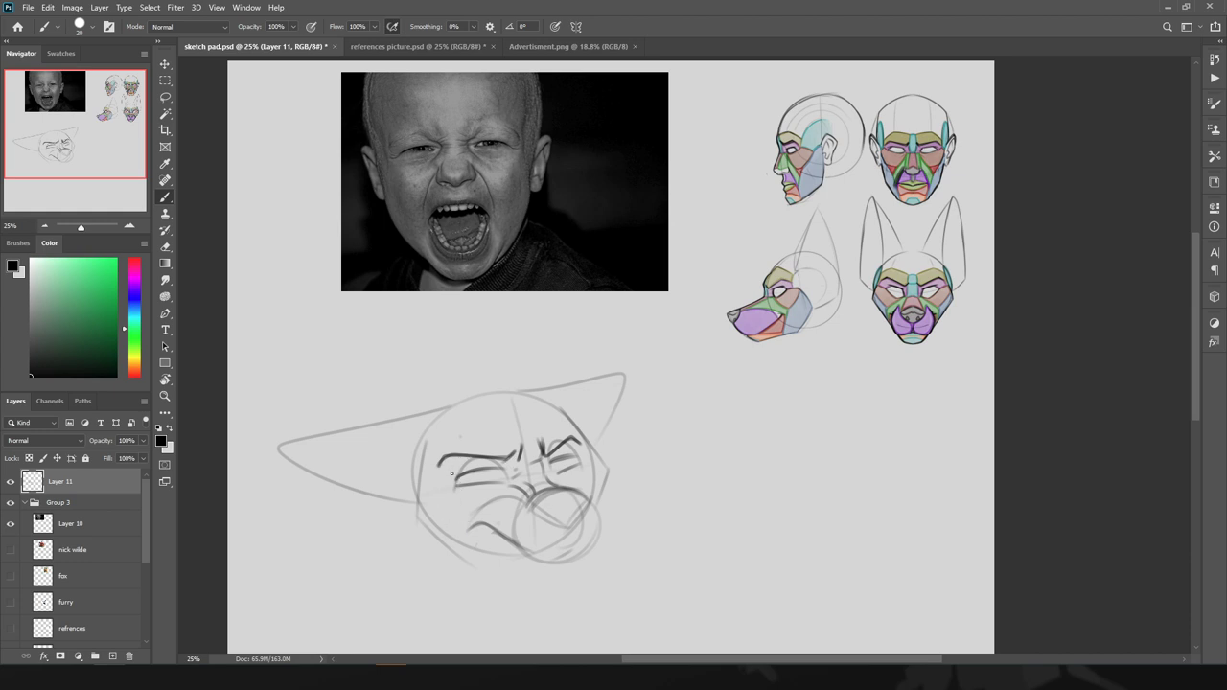
- Darken the squinting eyelid lines of both eyes and the angled brow above the far eye
{"action": "left_click_drag", "start_coordinate": [452, 473], "coordinate": [578, 460]}
{"action": "mouse_move", "coordinate": [455, 477]}
{"action": "left_mouse_down"}
{"action": "mouse_move", "coordinate": [510, 485]}
{"action": "mouse_move", "coordinate": [515, 448]}
{"action": "mouse_move", "coordinate": [506, 463]}
{"action": "mouse_move", "coordinate": [441, 464]}
{"action": "left_mouse_up"}
{"action": "mouse_move", "coordinate": [543, 440]}
{"action": "left_mouse_down"}
{"action": "mouse_move", "coordinate": [547, 451]}
{"action": "mouse_move", "coordinate": [567, 437]}
{"action": "left_mouse_up"}
{"action": "left_click_drag", "start_coordinate": [554, 447], "coordinate": [581, 433]}
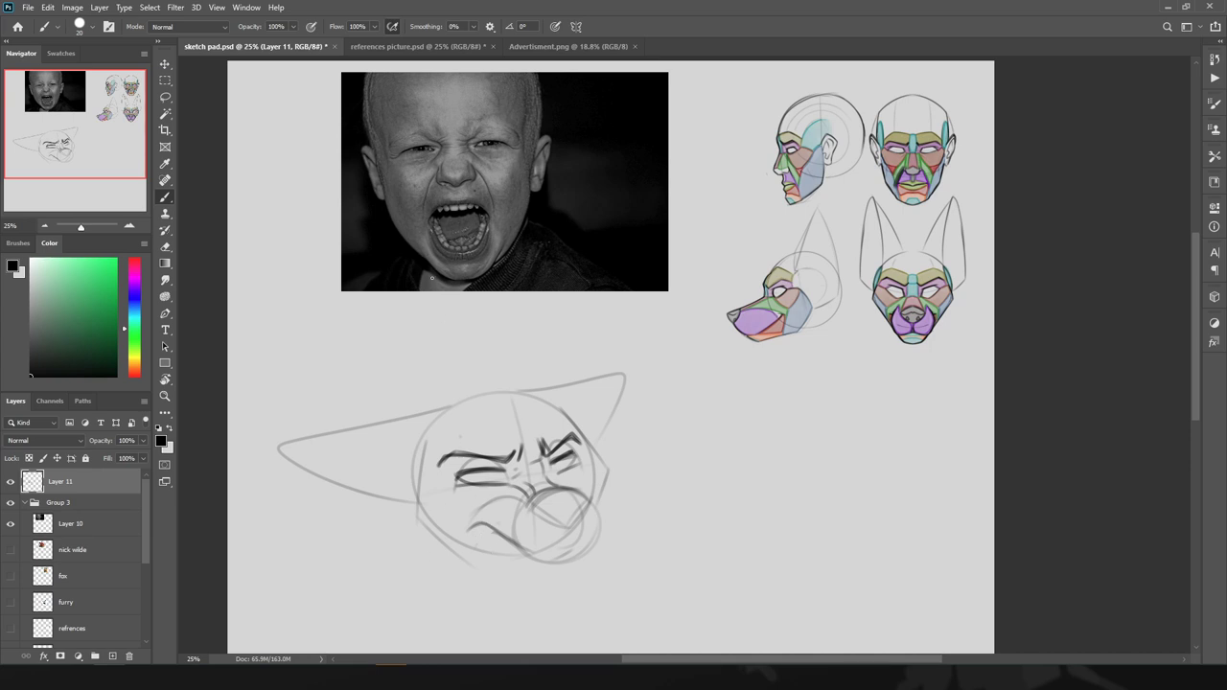
{"action": "mouse_move", "coordinate": [467, 531]}
{"action": "left_mouse_down"}
{"action": "mouse_move", "coordinate": [495, 578]}
{"action": "mouse_move", "coordinate": [481, 584]}
{"action": "left_mouse_up"}
{"action": "key", "text": "ctrl+z"}
{"action": "left_click_drag", "start_coordinate": [467, 528], "coordinate": [517, 585]}
{"action": "key", "text": "ctrl+z"}
{"action": "left_click_drag", "start_coordinate": [473, 527], "coordinate": [489, 581]}
{"action": "key", "text": "ctrl+z"}
{"action": "left_click_drag", "start_coordinate": [392, 514], "coordinate": [415, 356]}
{"action": "left_click_drag", "start_coordinate": [495, 383], "coordinate": [540, 435]}
{"action": "key", "text": "ctrl+z"}
{"action": "mouse_move", "coordinate": [497, 387]}
{"action": "left_mouse_down"}
{"action": "mouse_move", "coordinate": [525, 460]}
{"action": "mouse_move", "coordinate": [576, 463]}
{"action": "mouse_move", "coordinate": [581, 417]}
{"action": "left_mouse_up"}
{"action": "key", "text": "ctrl+z"}
{"action": "key", "text": "ctrl+z"}
{"action": "key", "text": "ctrl+z"}
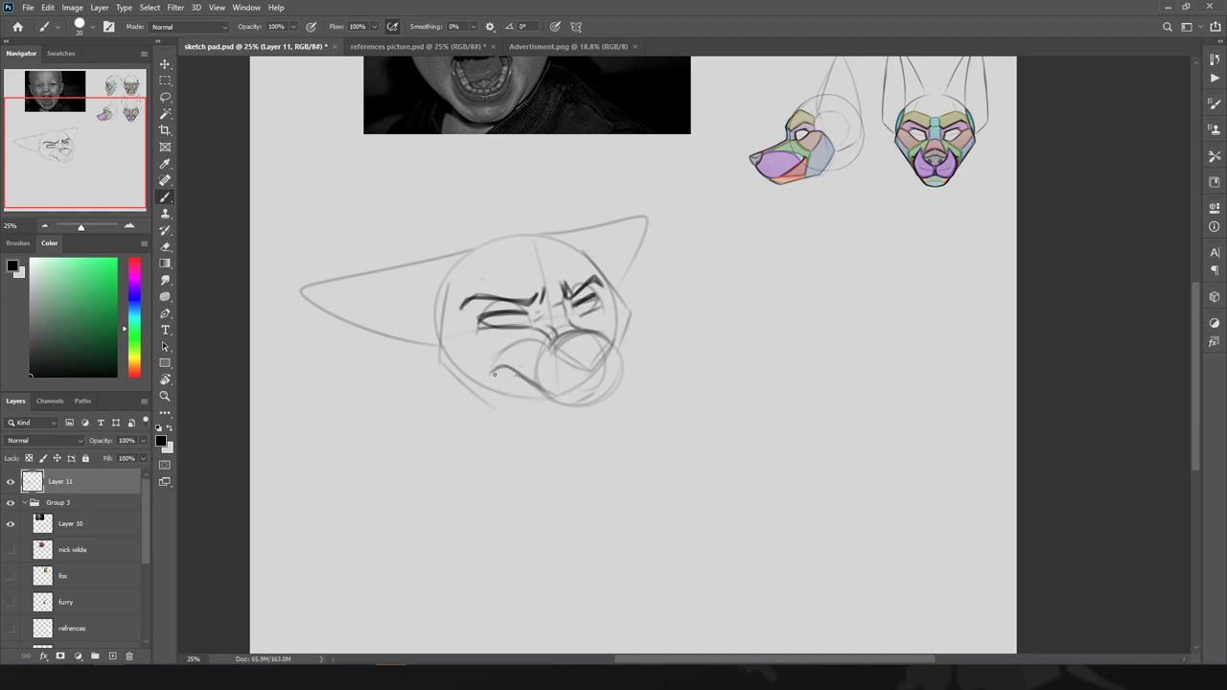
- Sketch the wide-open lower jaw dropping from the mouth corner below the muzzle and darken its edges
{"action": "mouse_move", "coordinate": [493, 375]}
{"action": "left_mouse_down"}
{"action": "mouse_move", "coordinate": [537, 443]}
{"action": "mouse_move", "coordinate": [581, 441]}
{"action": "mouse_move", "coordinate": [584, 406]}
{"action": "mouse_move", "coordinate": [577, 439]}
{"action": "mouse_move", "coordinate": [539, 449]}
{"action": "mouse_move", "coordinate": [494, 373]}
{"action": "mouse_move", "coordinate": [539, 532]}
{"action": "mouse_move", "coordinate": [581, 575]}
{"action": "left_mouse_up"}
{"action": "key", "text": "ctrl+z"}
{"action": "mouse_move", "coordinate": [546, 528]}
{"action": "left_mouse_down"}
{"action": "mouse_move", "coordinate": [582, 571]}
{"action": "mouse_move", "coordinate": [575, 563]}
{"action": "left_mouse_up"}
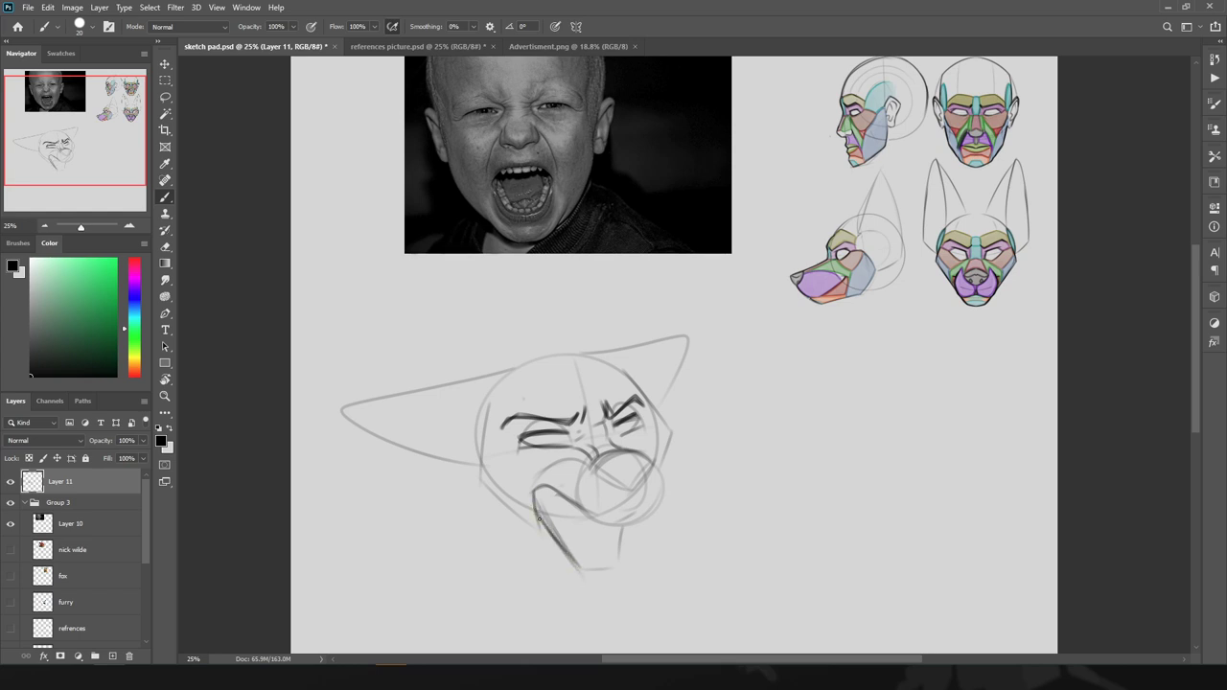
{"action": "mouse_move", "coordinate": [533, 491]}
{"action": "left_mouse_down"}
{"action": "mouse_move", "coordinate": [586, 567]}
{"action": "mouse_move", "coordinate": [575, 562]}
{"action": "mouse_move", "coordinate": [619, 564]}
{"action": "mouse_move", "coordinate": [615, 526]}
{"action": "mouse_move", "coordinate": [616, 565]}
{"action": "left_mouse_up"}
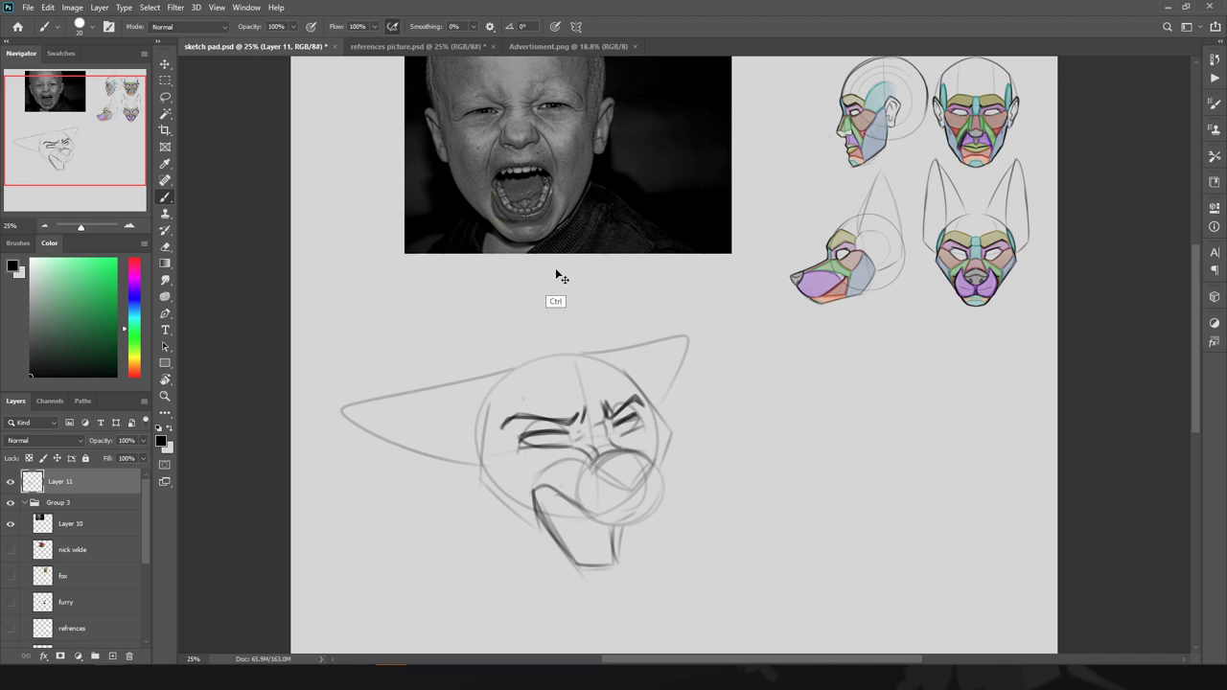
{"action": "mouse_move", "coordinate": [533, 491]}
{"action": "left_mouse_down"}
{"action": "mouse_move", "coordinate": [544, 540]}
{"action": "mouse_move", "coordinate": [532, 508]}
{"action": "mouse_move", "coordinate": [548, 543]}
{"action": "mouse_move", "coordinate": [539, 532]}
{"action": "mouse_move", "coordinate": [583, 570]}
{"action": "mouse_move", "coordinate": [546, 540]}
{"action": "mouse_move", "coordinate": [533, 492]}
{"action": "left_mouse_up"}
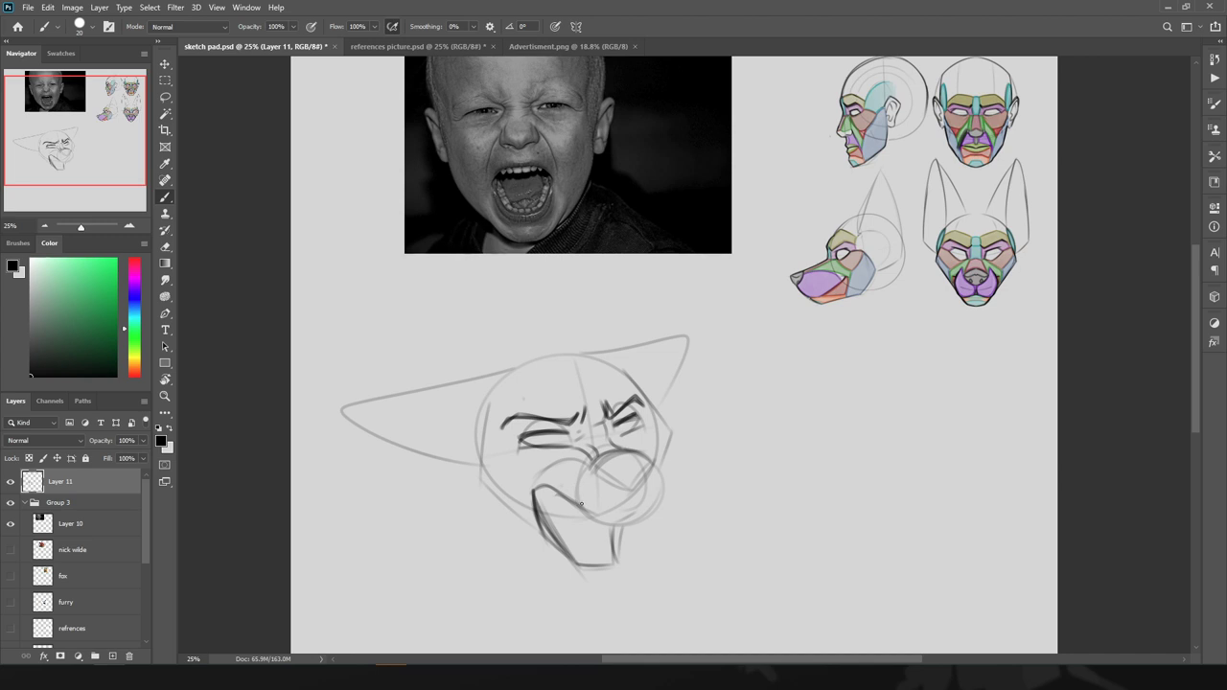
- Draw pointed upper teeth along the muzzle's lip and lower teeth inside the open jaw
{"action": "mouse_move", "coordinate": [533, 493]}
{"action": "left_mouse_down"}
{"action": "mouse_move", "coordinate": [564, 484]}
{"action": "mouse_move", "coordinate": [540, 488]}
{"action": "mouse_move", "coordinate": [611, 512]}
{"action": "mouse_move", "coordinate": [655, 505]}
{"action": "mouse_move", "coordinate": [662, 480]}
{"action": "mouse_move", "coordinate": [646, 502]}
{"action": "mouse_move", "coordinate": [657, 466]}
{"action": "mouse_move", "coordinate": [614, 492]}
{"action": "mouse_move", "coordinate": [590, 479]}
{"action": "mouse_move", "coordinate": [596, 464]}
{"action": "mouse_move", "coordinate": [632, 486]}
{"action": "mouse_move", "coordinate": [652, 461]}
{"action": "mouse_move", "coordinate": [600, 466]}
{"action": "mouse_move", "coordinate": [644, 454]}
{"action": "mouse_move", "coordinate": [594, 460]}
{"action": "mouse_move", "coordinate": [634, 483]}
{"action": "mouse_move", "coordinate": [631, 501]}
{"action": "mouse_move", "coordinate": [593, 525]}
{"action": "mouse_move", "coordinate": [648, 504]}
{"action": "mouse_move", "coordinate": [581, 524]}
{"action": "mouse_move", "coordinate": [544, 486]}
{"action": "left_mouse_up"}
{"action": "key", "text": "ctrl+z"}
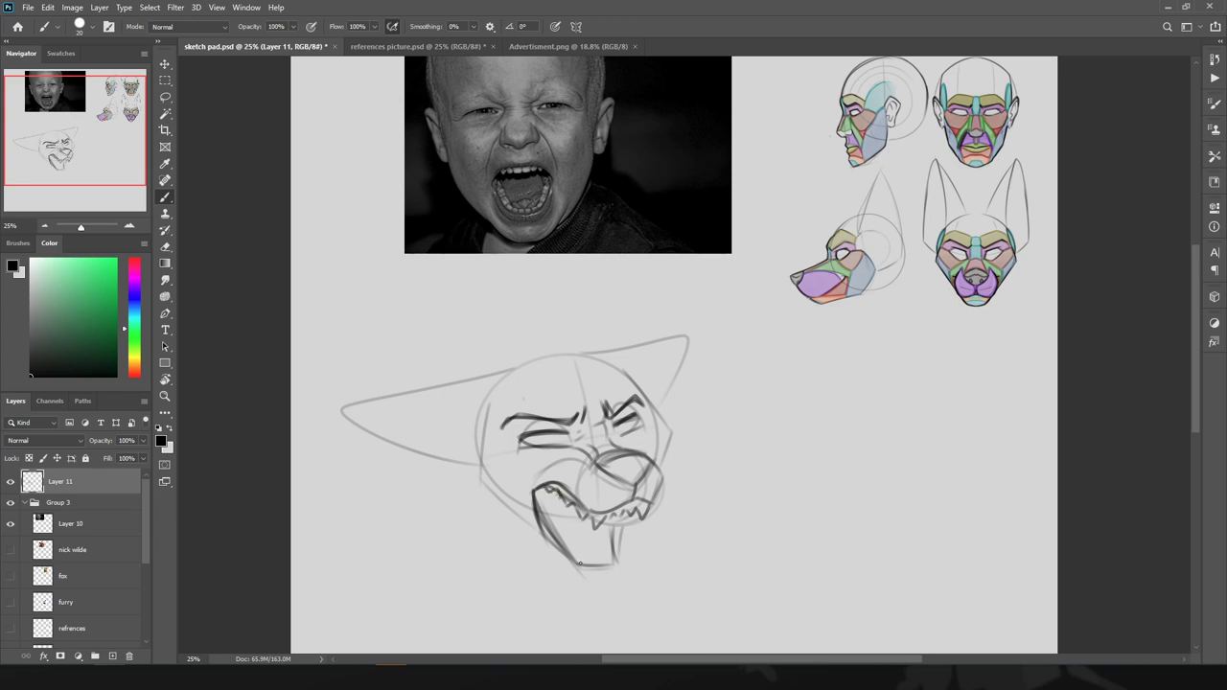
{"action": "mouse_move", "coordinate": [587, 545]}
{"action": "left_mouse_down"}
{"action": "mouse_move", "coordinate": [579, 564]}
{"action": "mouse_move", "coordinate": [548, 533]}
{"action": "mouse_move", "coordinate": [610, 561]}
{"action": "mouse_move", "coordinate": [602, 548]}
{"action": "left_mouse_up"}
- Thicken the inner ends of both frowning eyebrows and clean up their edges with the Eraser
{"action": "mouse_move", "coordinate": [578, 420]}
{"action": "left_mouse_down"}
{"action": "mouse_move", "coordinate": [511, 417]}
{"action": "mouse_move", "coordinate": [568, 429]}
{"action": "mouse_move", "coordinate": [636, 400]}
{"action": "mouse_move", "coordinate": [609, 421]}
{"action": "left_mouse_up"}
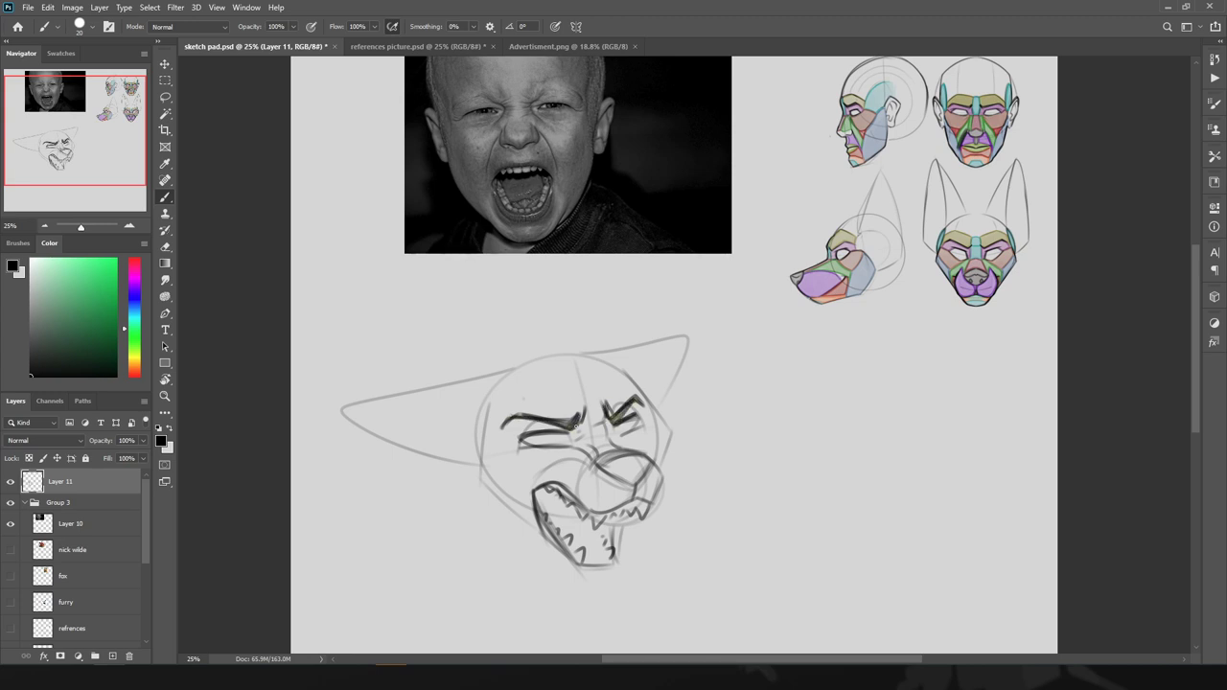
{"action": "key", "text": "e"}
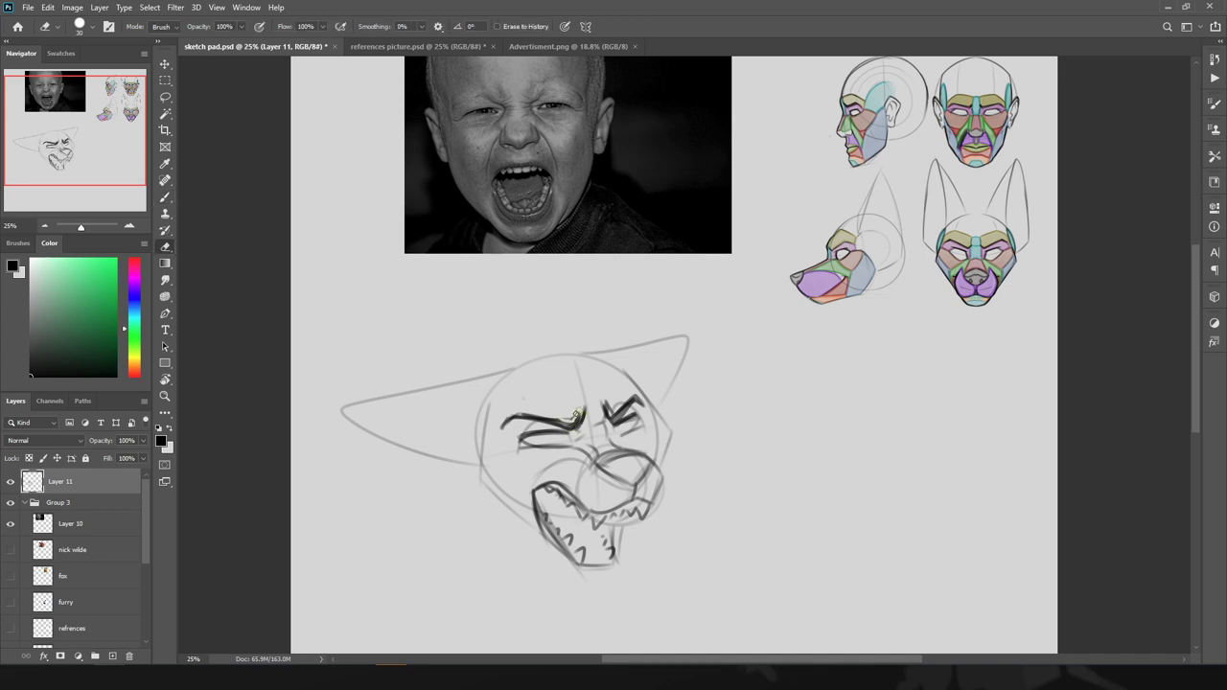
{"action": "key", "text": "b"}
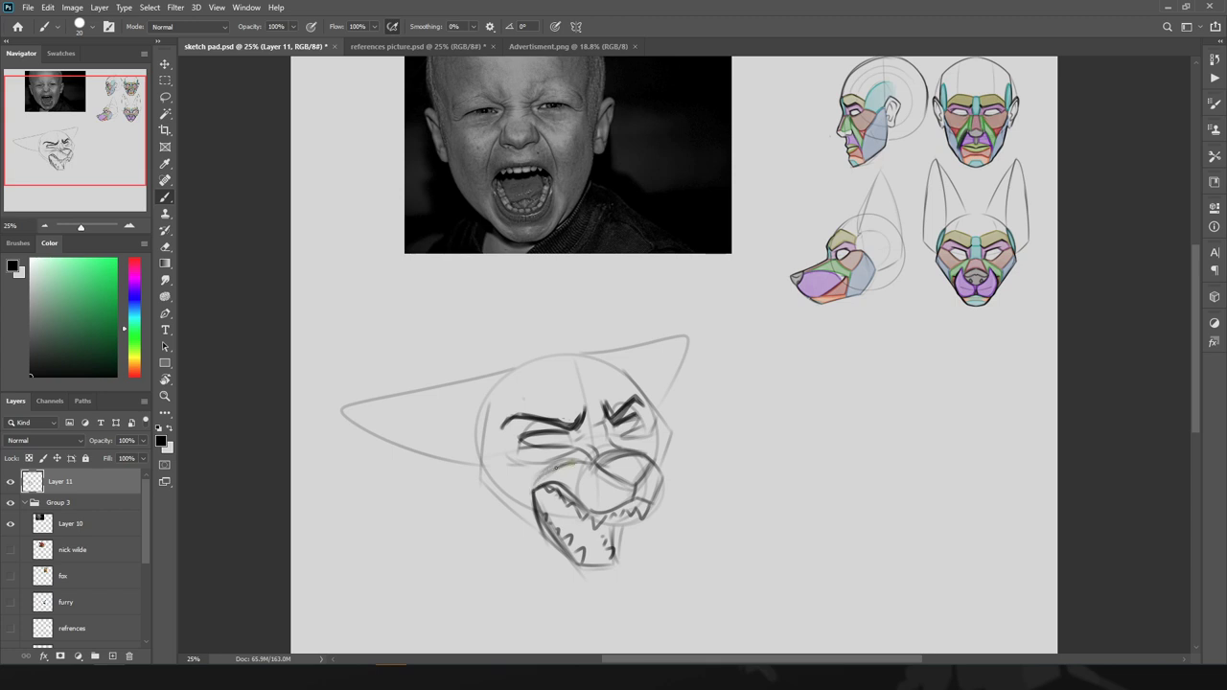
- Darken the muzzle's upper contour and under-eye creases, and outline the temples and cheekbones at the sides of the head
{"action": "mouse_move", "coordinate": [563, 462]}
{"action": "left_mouse_down"}
{"action": "mouse_move", "coordinate": [535, 482]}
{"action": "mouse_move", "coordinate": [592, 464]}
{"action": "mouse_move", "coordinate": [545, 476]}
{"action": "mouse_move", "coordinate": [581, 461]}
{"action": "mouse_move", "coordinate": [535, 461]}
{"action": "mouse_move", "coordinate": [645, 435]}
{"action": "mouse_move", "coordinate": [630, 438]}
{"action": "left_mouse_up"}
{"action": "mouse_move", "coordinate": [523, 449]}
{"action": "left_mouse_down"}
{"action": "mouse_move", "coordinate": [566, 441]}
{"action": "mouse_move", "coordinate": [552, 442]}
{"action": "mouse_move", "coordinate": [523, 528]}
{"action": "left_mouse_up"}
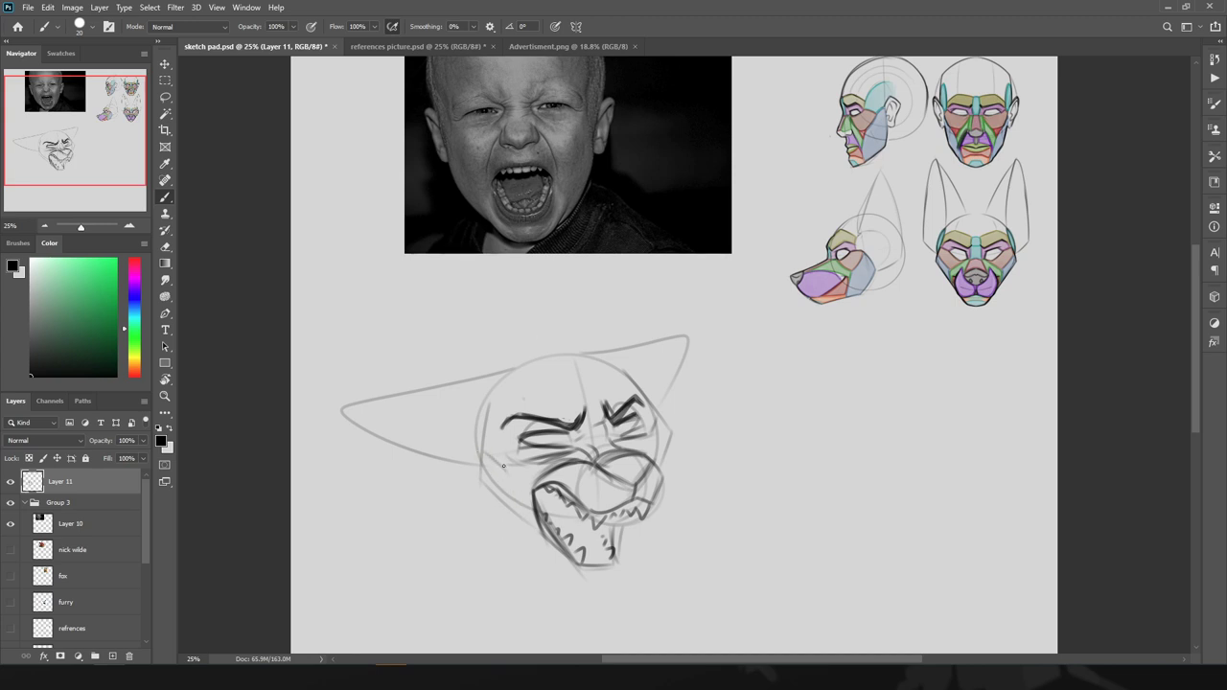
{"action": "left_click_drag", "start_coordinate": [500, 468], "coordinate": [530, 529]}
{"action": "mouse_move", "coordinate": [495, 451]}
{"action": "left_mouse_down"}
{"action": "mouse_move", "coordinate": [499, 398]}
{"action": "mouse_move", "coordinate": [482, 455]}
{"action": "mouse_move", "coordinate": [506, 407]}
{"action": "mouse_move", "coordinate": [477, 451]}
{"action": "left_mouse_up"}
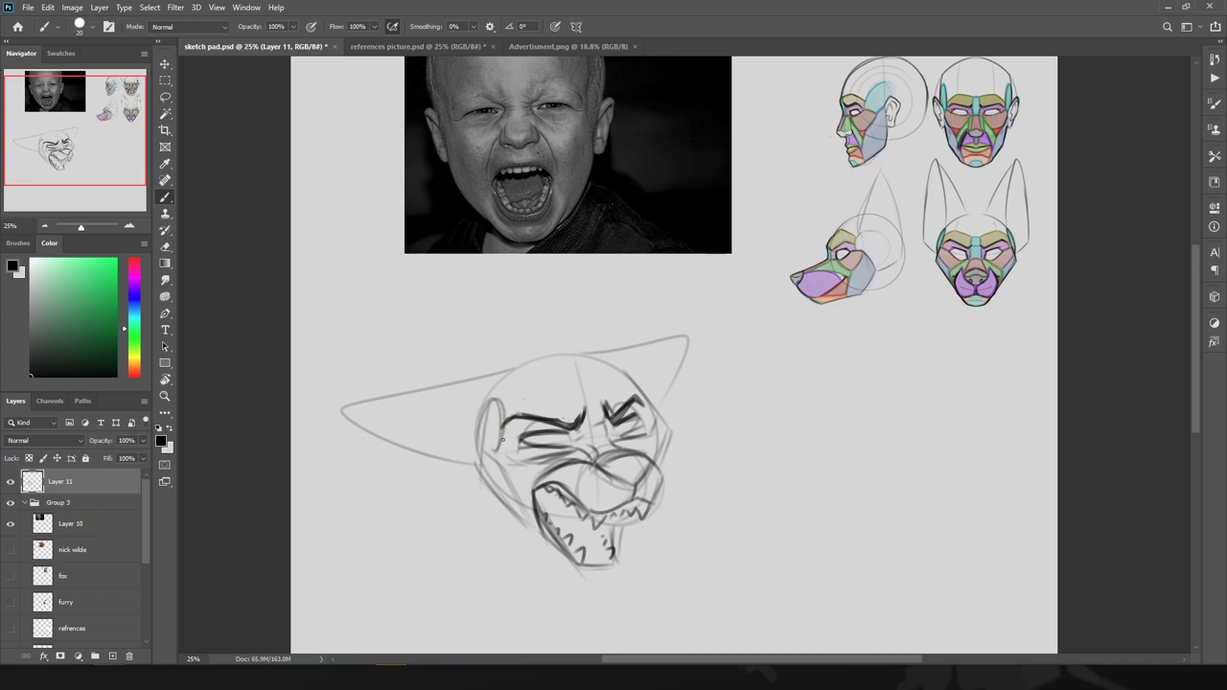
{"action": "mouse_move", "coordinate": [649, 423]}
{"action": "left_mouse_down"}
{"action": "mouse_move", "coordinate": [630, 370]}
{"action": "mouse_move", "coordinate": [663, 447]}
{"action": "mouse_move", "coordinate": [654, 460]}
{"action": "left_mouse_up"}
{"action": "mouse_move", "coordinate": [487, 454]}
{"action": "left_mouse_down"}
{"action": "mouse_move", "coordinate": [519, 477]}
{"action": "mouse_move", "coordinate": [491, 453]}
{"action": "mouse_move", "coordinate": [521, 509]}
{"action": "mouse_move", "coordinate": [525, 454]}
{"action": "left_mouse_up"}
- Reinforce the brow and eyelid lines, and outline the lower jaw from the chin up to the near cheek
{"action": "left_click_drag", "start_coordinate": [543, 421], "coordinate": [517, 432]}
{"action": "mouse_move", "coordinate": [622, 407]}
{"action": "left_mouse_down"}
{"action": "mouse_move", "coordinate": [642, 404]}
{"action": "mouse_move", "coordinate": [614, 427]}
{"action": "mouse_move", "coordinate": [640, 415]}
{"action": "left_mouse_up"}
{"action": "left_click_drag", "start_coordinate": [530, 436], "coordinate": [557, 431]}
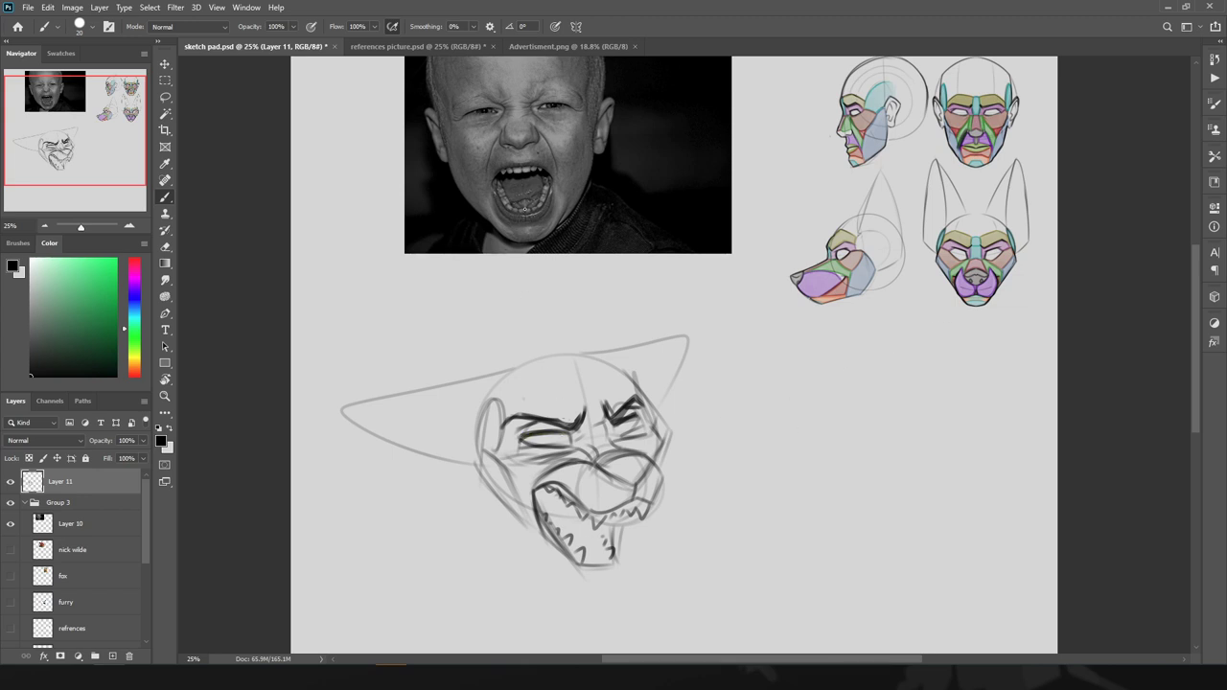
{"action": "mouse_move", "coordinate": [615, 572]}
{"action": "left_mouse_down"}
{"action": "mouse_move", "coordinate": [552, 545]}
{"action": "mouse_move", "coordinate": [572, 566]}
{"action": "mouse_move", "coordinate": [608, 571]}
{"action": "mouse_move", "coordinate": [564, 562]}
{"action": "mouse_move", "coordinate": [576, 584]}
{"action": "mouse_move", "coordinate": [561, 560]}
{"action": "mouse_move", "coordinate": [593, 579]}
{"action": "mouse_move", "coordinate": [618, 566]}
{"action": "mouse_move", "coordinate": [566, 573]}
{"action": "mouse_move", "coordinate": [504, 501]}
{"action": "left_mouse_up"}
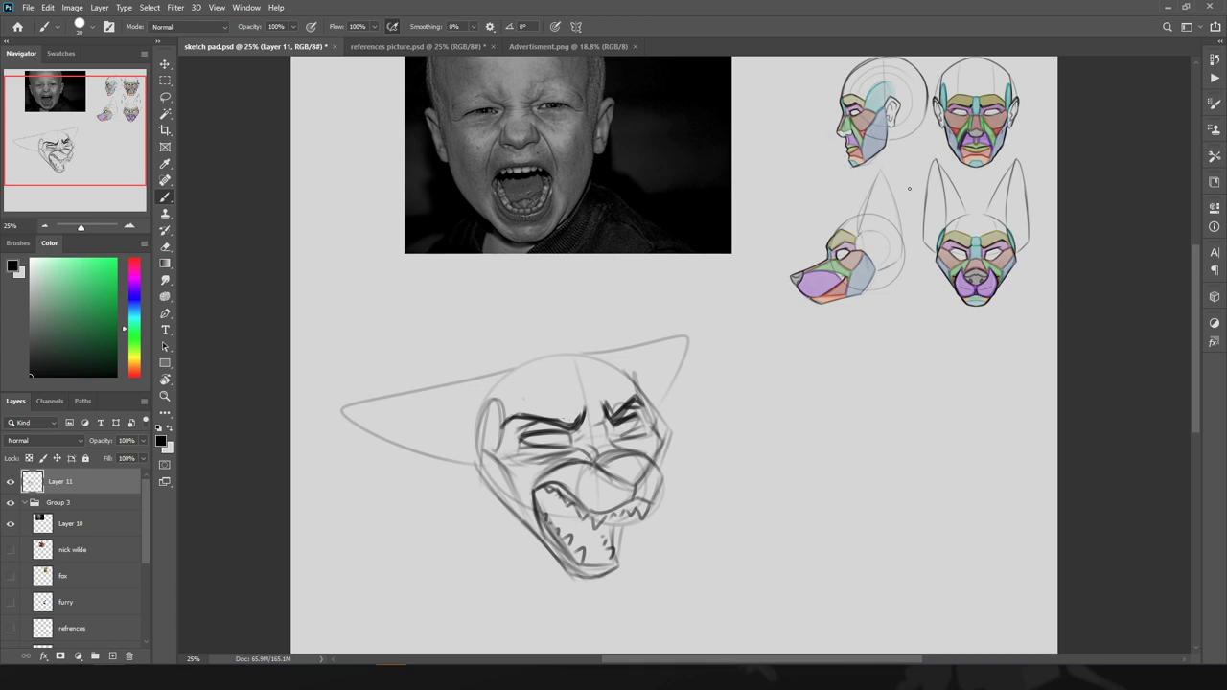
{"action": "mouse_move", "coordinate": [603, 152]}
{"action": "left_mouse_down"}
{"action": "mouse_move", "coordinate": [531, 70]}
{"action": "mouse_move", "coordinate": [400, 184]}
{"action": "mouse_move", "coordinate": [371, 274]}
{"action": "left_mouse_up"}
{"action": "mouse_move", "coordinate": [864, 273]}
{"action": "left_mouse_down"}
{"action": "mouse_move", "coordinate": [878, 123]}
{"action": "mouse_move", "coordinate": [847, 252]}
{"action": "left_mouse_up"}
{"action": "mouse_move", "coordinate": [918, 266]}
{"action": "left_mouse_down"}
{"action": "mouse_move", "coordinate": [939, 295]}
{"action": "mouse_move", "coordinate": [919, 289]}
{"action": "mouse_move", "coordinate": [950, 302]}
{"action": "mouse_move", "coordinate": [945, 282]}
{"action": "mouse_move", "coordinate": [662, 483]}
{"action": "left_mouse_up"}
{"action": "key", "text": "ctrl+z"}
{"action": "key", "text": "ctrl+z"}
{"action": "mouse_move", "coordinate": [661, 483]}
{"action": "left_mouse_down"}
{"action": "mouse_move", "coordinate": [664, 452]}
{"action": "mouse_move", "coordinate": [705, 487]}
{"action": "left_mouse_up"}
{"action": "left_click_drag", "start_coordinate": [381, 533], "coordinate": [431, 408]}
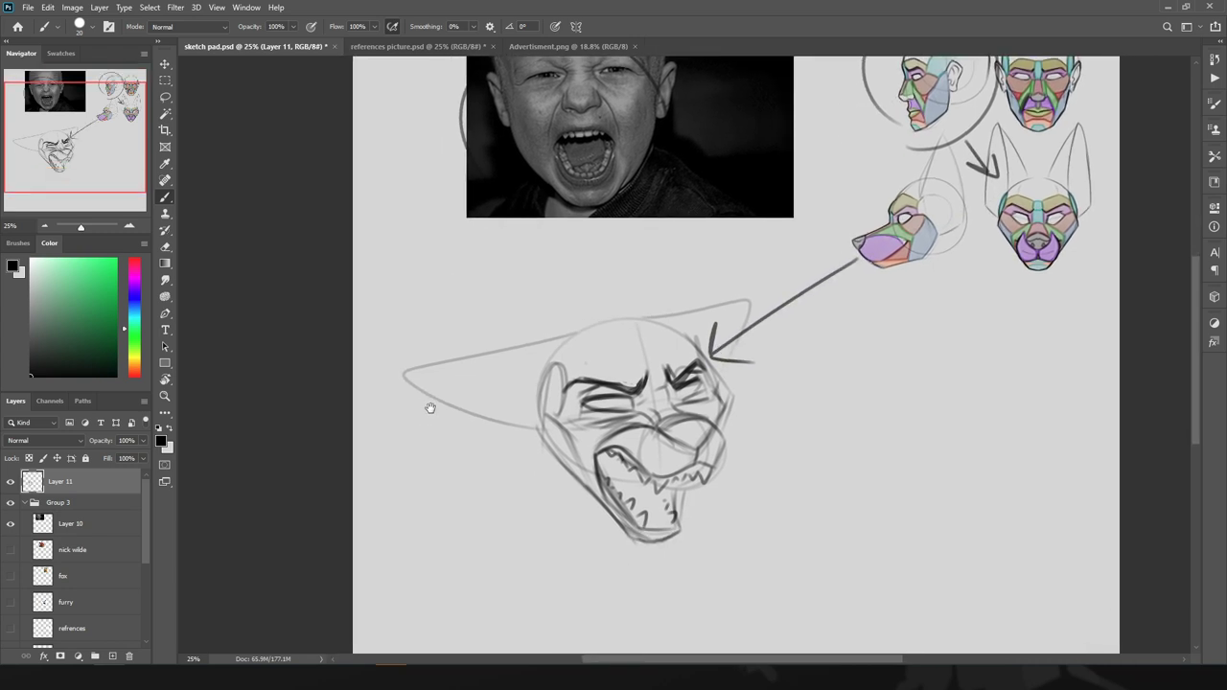
{"action": "key", "text": "ctrl+z"}
{"action": "key", "text": "ctrl+z"}
{"action": "key", "text": "ctrl+z"}
{"action": "key", "text": "ctrl+z"}
{"action": "key", "text": "ctrl+z"}
{"action": "key", "text": "ctrl+z"}
{"action": "key", "text": "ctrl+z"}
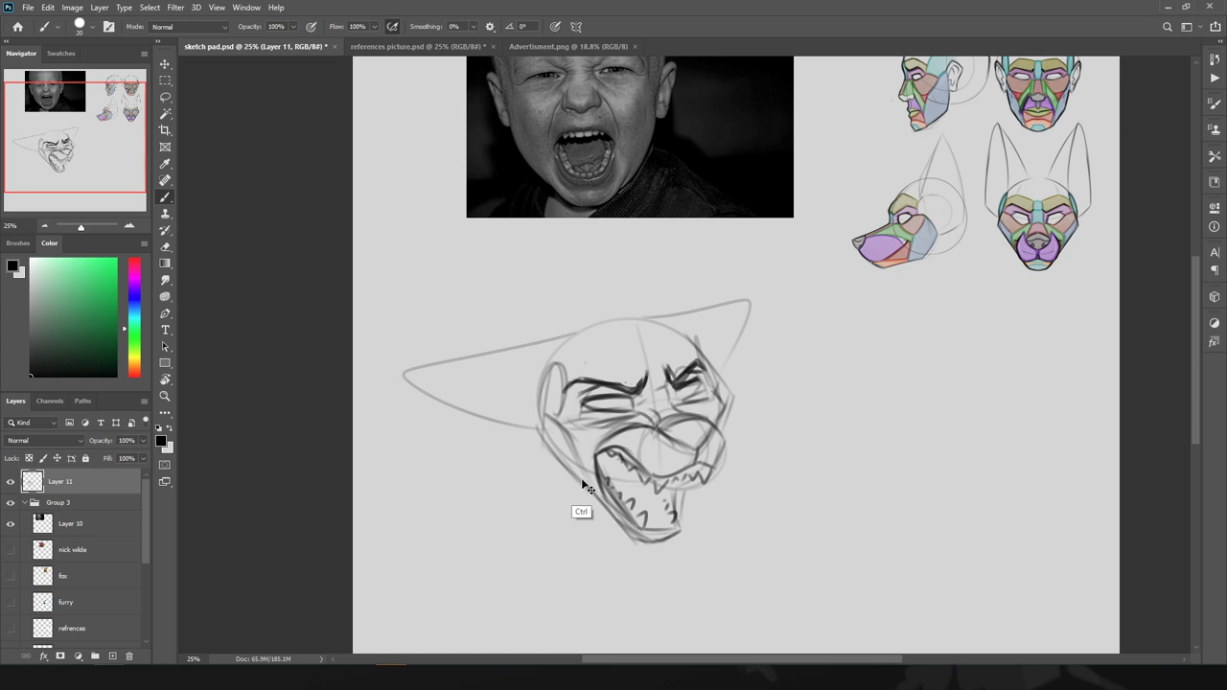
- Sketch the tongue inside the canine's open mouth
{"action": "left_click", "coordinate": [44, 224]}
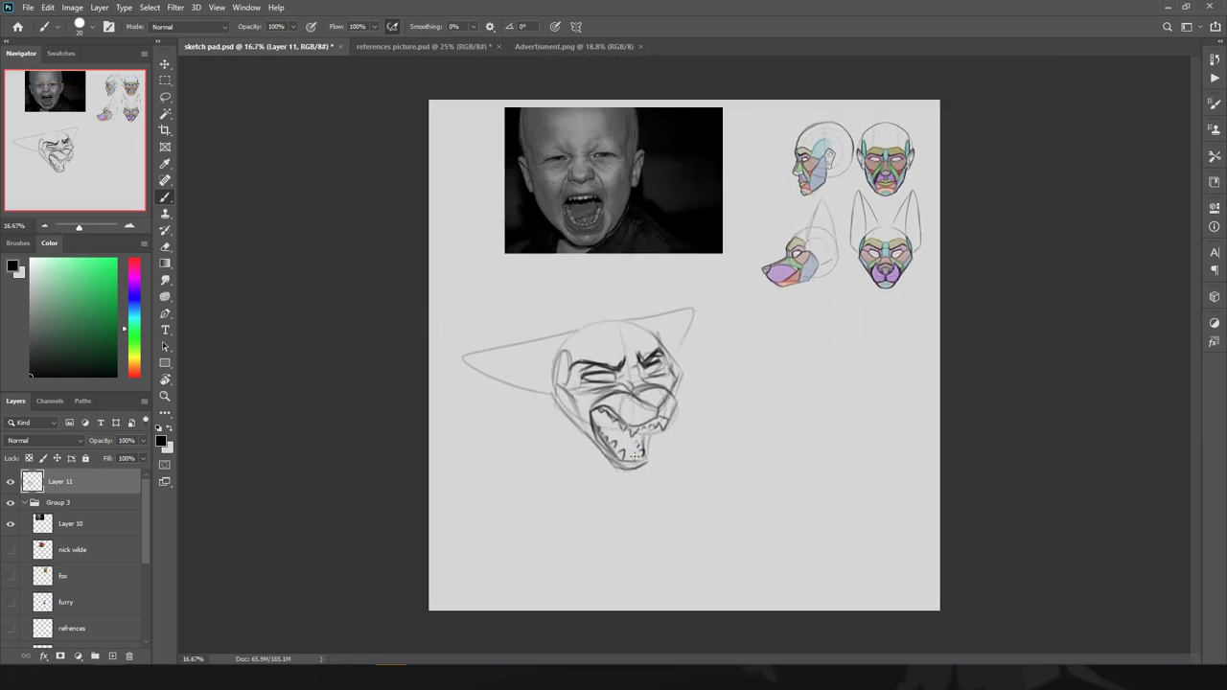
{"action": "left_click_drag", "start_coordinate": [625, 433], "coordinate": [635, 458]}
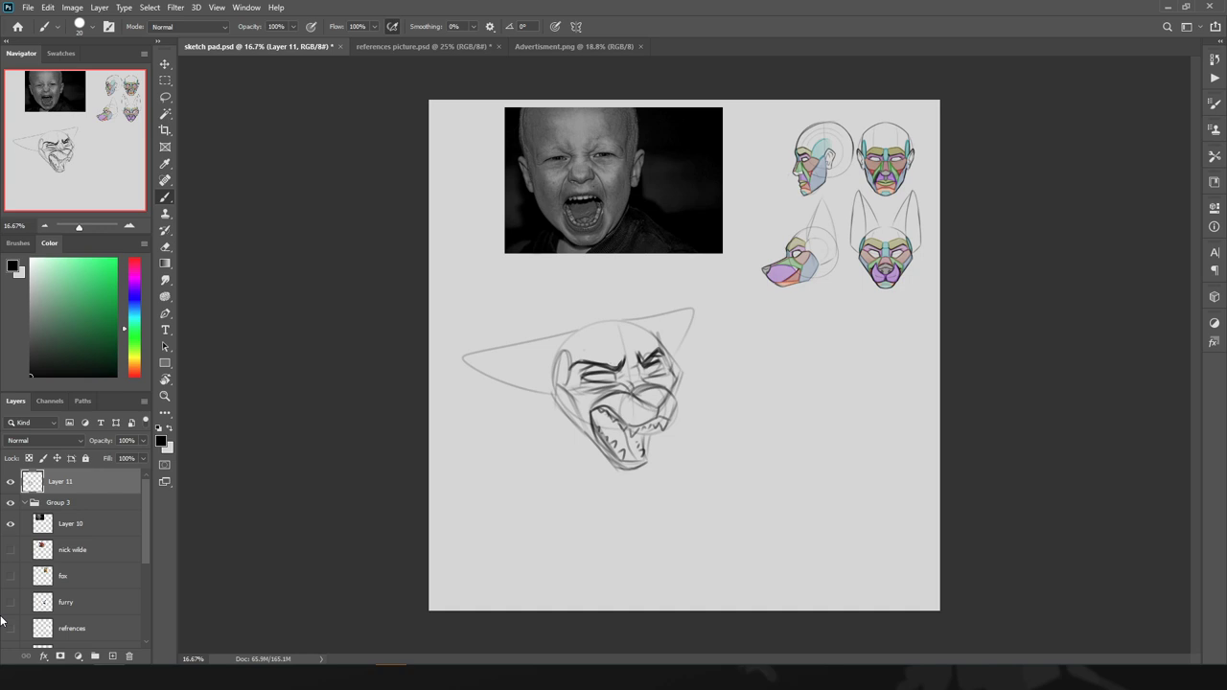
- Add small irises to both squinting eyes and sketch forehead creases above the eyebrows
{"action": "key", "text": "ctrl+plus"}
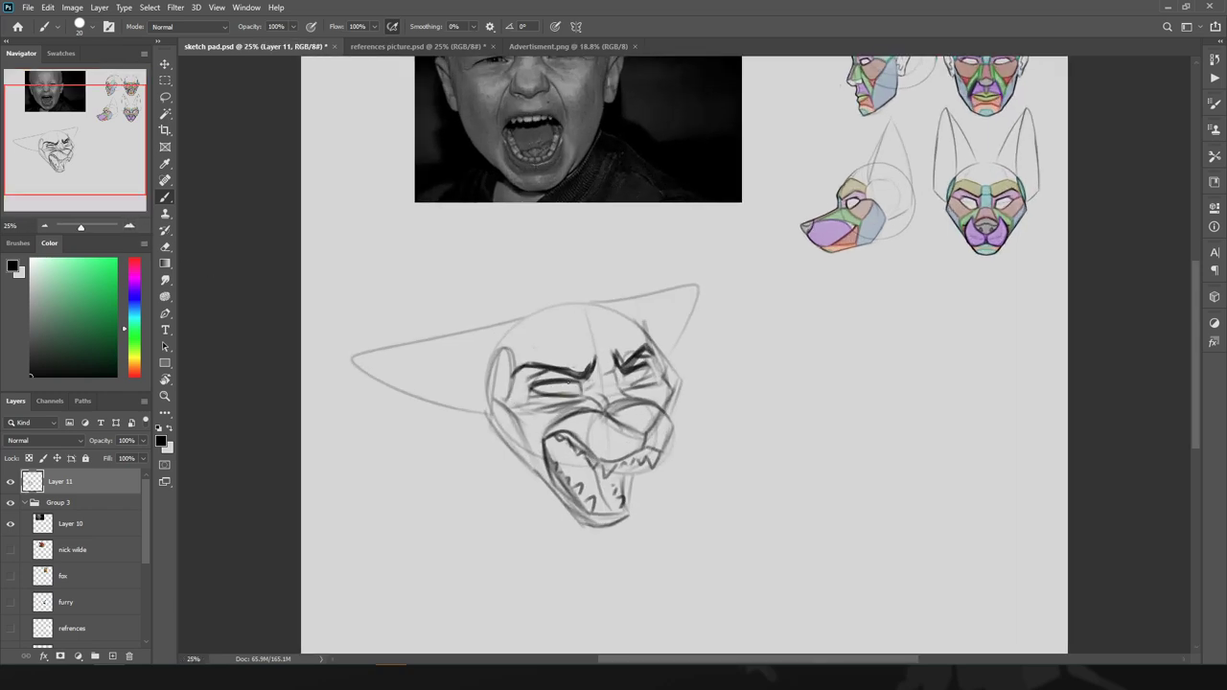
{"action": "left_click_drag", "start_coordinate": [566, 383], "coordinate": [630, 375]}
{"action": "left_click_drag", "start_coordinate": [615, 384], "coordinate": [609, 368]}
{"action": "left_click_drag", "start_coordinate": [482, 190], "coordinate": [499, 295]}
{"action": "left_click_drag", "start_coordinate": [606, 450], "coordinate": [556, 439]}
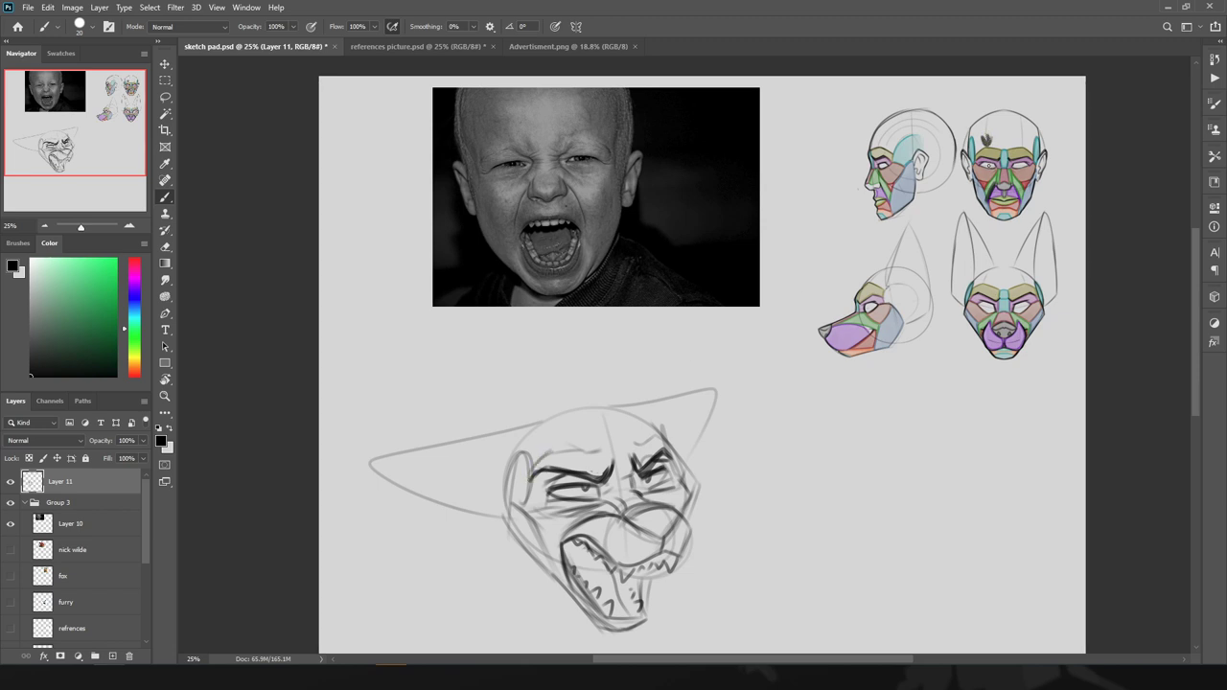
{"action": "left_click_drag", "start_coordinate": [575, 450], "coordinate": [530, 472]}
{"action": "mouse_move", "coordinate": [652, 440]}
{"action": "left_mouse_down"}
{"action": "mouse_move", "coordinate": [630, 455]}
{"action": "mouse_move", "coordinate": [645, 447]}
{"action": "left_mouse_up"}
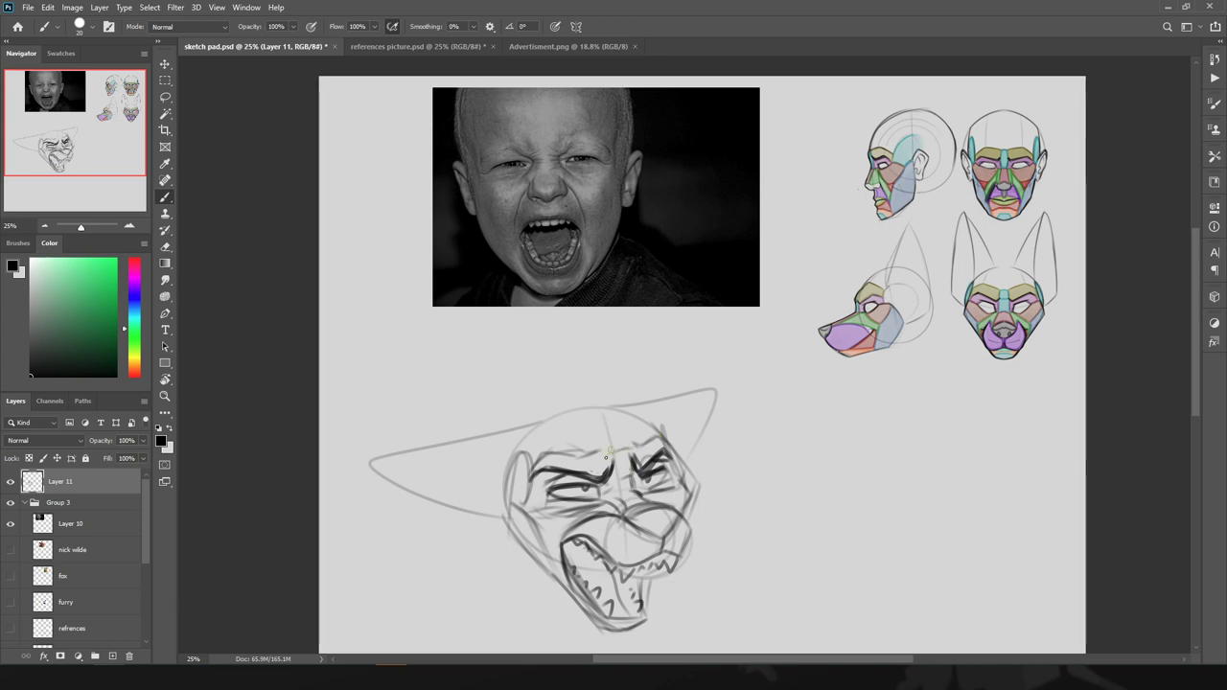
- Sketch the near cheek plane and thicken the upper lip and muzzle contour above the teeth
{"action": "left_click_drag", "start_coordinate": [513, 504], "coordinate": [540, 534]}
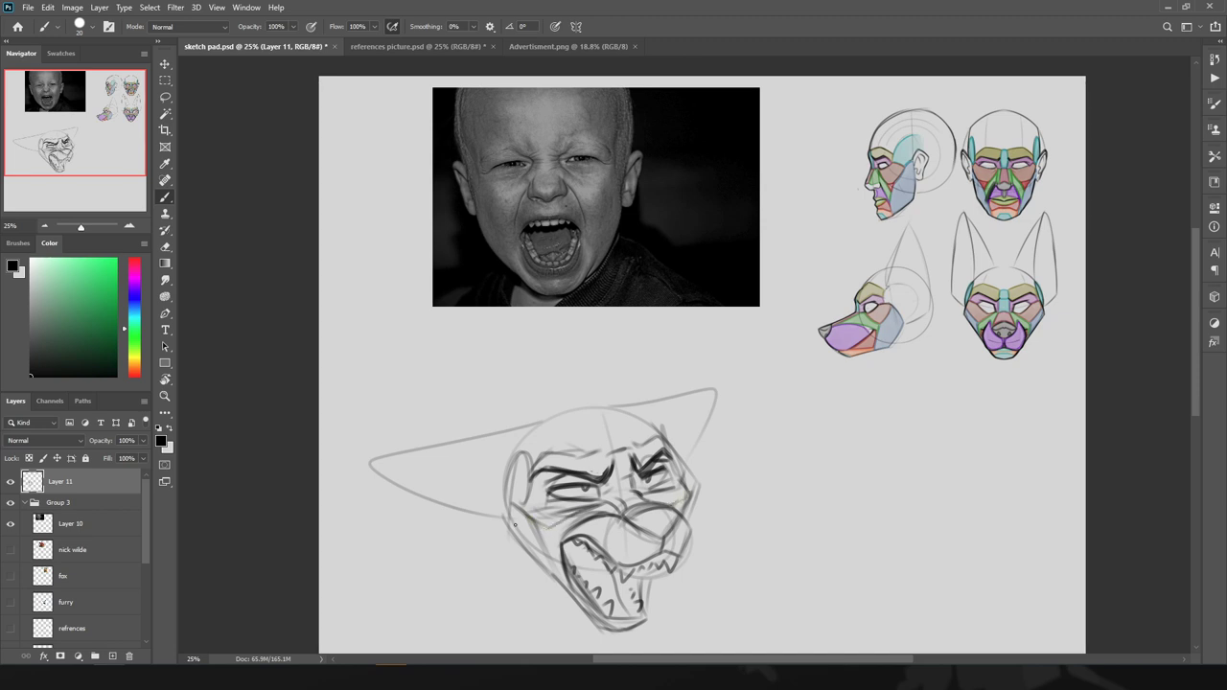
{"action": "scroll", "coordinate": [466, 515], "scroll_direction": "down", "scroll_amount": 3}
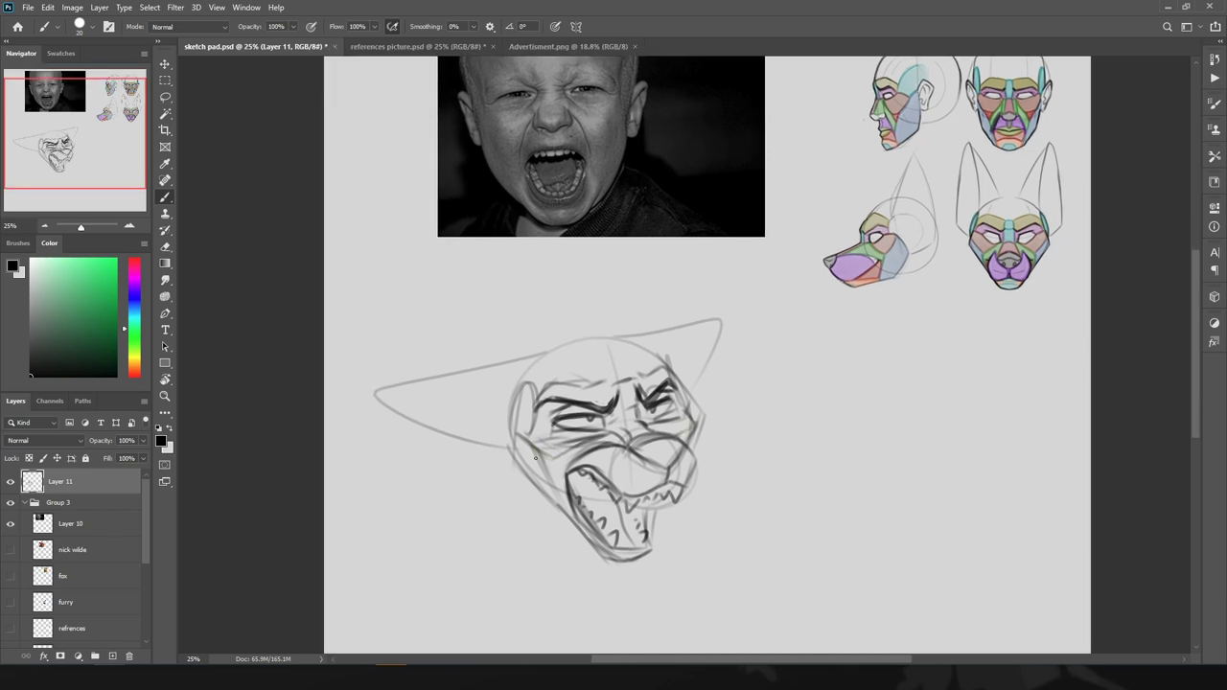
{"action": "mouse_move", "coordinate": [577, 468]}
{"action": "left_mouse_down"}
{"action": "mouse_move", "coordinate": [612, 446]}
{"action": "mouse_move", "coordinate": [574, 478]}
{"action": "mouse_move", "coordinate": [655, 480]}
{"action": "left_mouse_up"}
{"action": "mouse_move", "coordinate": [587, 481]}
{"action": "left_mouse_down"}
{"action": "mouse_move", "coordinate": [614, 472]}
{"action": "mouse_move", "coordinate": [661, 490]}
{"action": "mouse_move", "coordinate": [690, 479]}
{"action": "mouse_move", "coordinate": [692, 445]}
{"action": "left_mouse_up"}
{"action": "left_click_drag", "start_coordinate": [644, 494], "coordinate": [594, 472]}
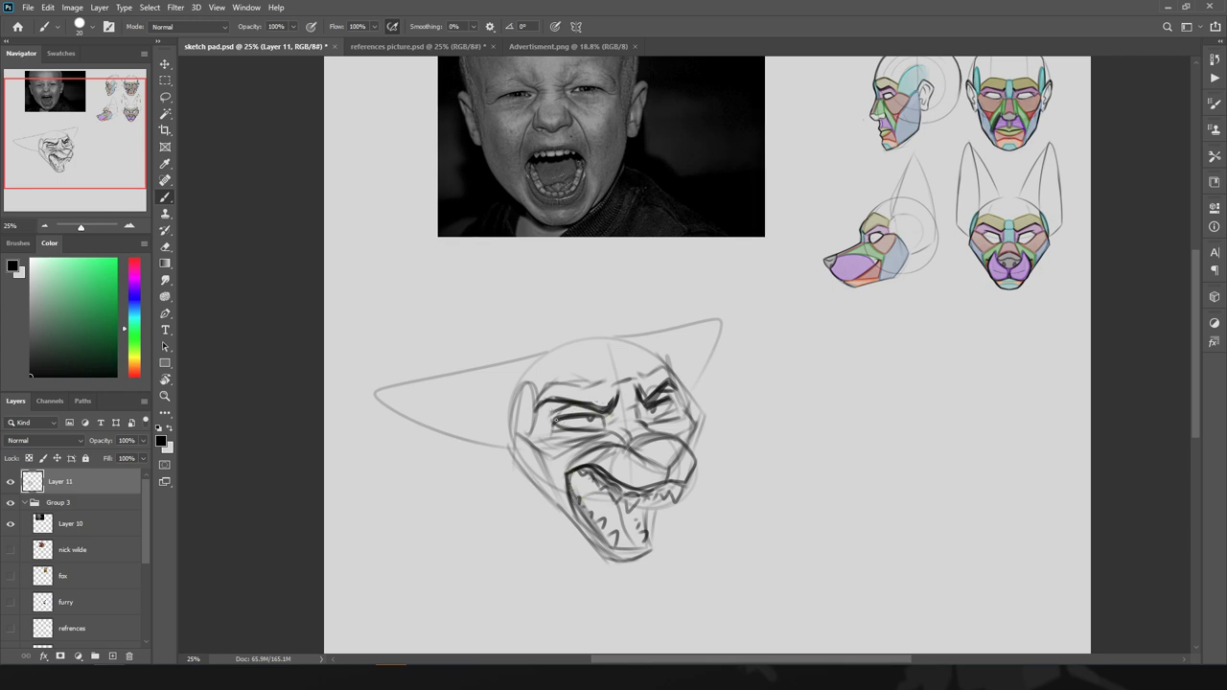
- Erase the squinting eyelid lines and redraw both eyes more open with small dark pupils
{"action": "mouse_move", "coordinate": [560, 421]}
{"action": "left_mouse_down"}
{"action": "mouse_move", "coordinate": [614, 430]}
{"action": "mouse_move", "coordinate": [554, 424]}
{"action": "mouse_move", "coordinate": [670, 394]}
{"action": "mouse_move", "coordinate": [648, 406]}
{"action": "left_mouse_up"}
{"action": "key", "text": "ctrl+z"}
{"action": "key", "text": "e"}
{"action": "left_click_drag", "start_coordinate": [562, 422], "coordinate": [664, 409]}
{"action": "key", "text": "b"}
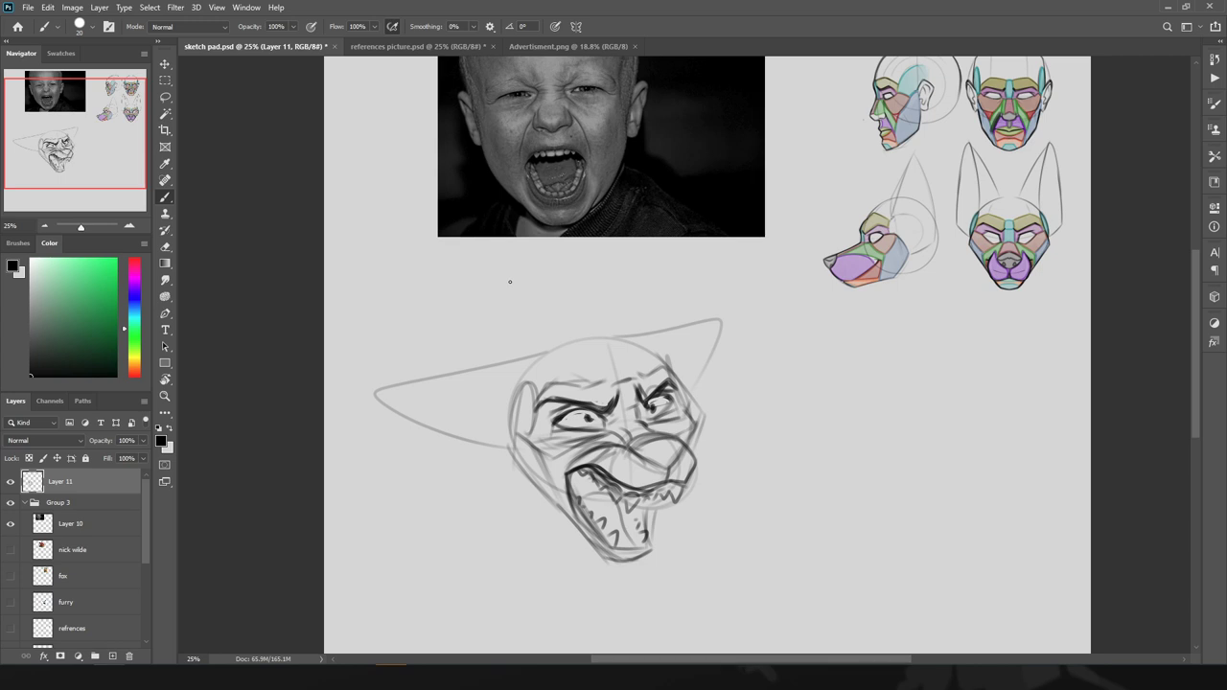
- Add inner-ear lines with fur tufts on both ears and sketch spiky hair strands on top of the head
{"action": "left_click_drag", "start_coordinate": [513, 388], "coordinate": [504, 401]}
{"action": "left_click_drag", "start_coordinate": [676, 350], "coordinate": [727, 317]}
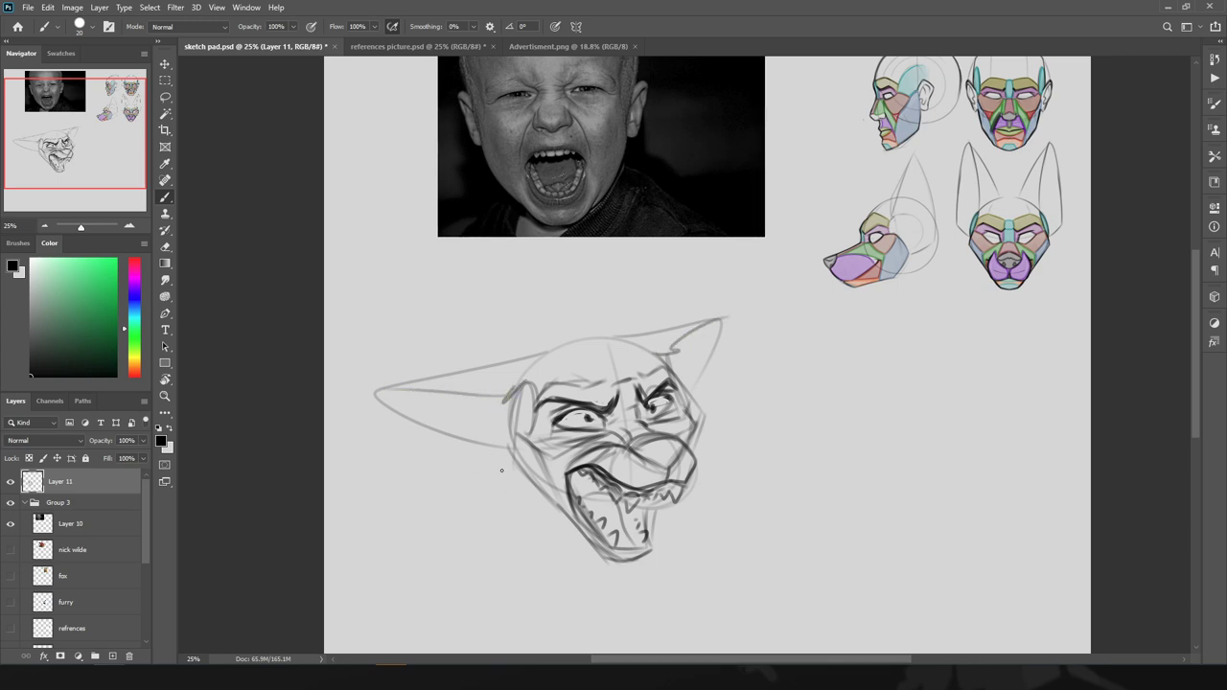
{"action": "mouse_move", "coordinate": [526, 339]}
{"action": "left_mouse_down"}
{"action": "mouse_move", "coordinate": [562, 274]}
{"action": "mouse_move", "coordinate": [566, 337]}
{"action": "left_mouse_up"}
{"action": "key", "text": "ctrl+z"}
{"action": "left_click_drag", "start_coordinate": [622, 374], "coordinate": [646, 335]}
{"action": "mouse_move", "coordinate": [623, 357]}
{"action": "left_mouse_down"}
{"action": "mouse_move", "coordinate": [617, 289]}
{"action": "mouse_move", "coordinate": [620, 320]}
{"action": "left_mouse_up"}
{"action": "left_click_drag", "start_coordinate": [537, 347], "coordinate": [590, 284]}
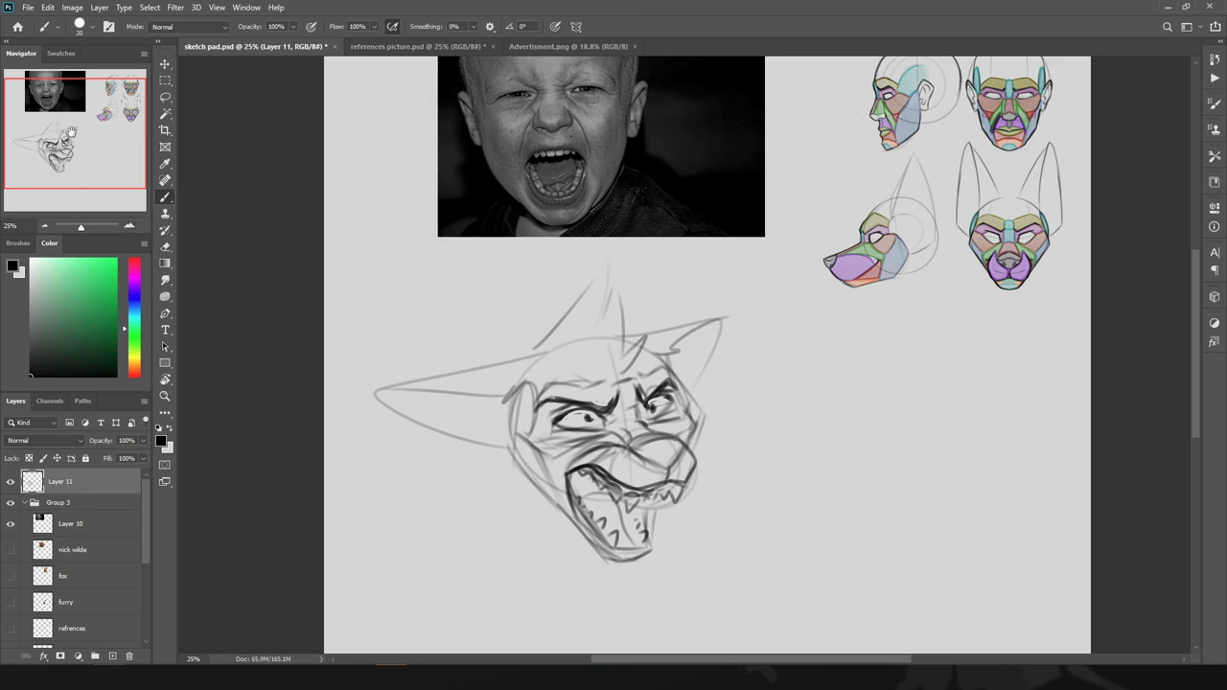
- Hide the canine sketch layer, then move the child photo layer out of Group 3 and hide it
{"action": "left_click_drag", "start_coordinate": [71, 132], "coordinate": [73, 125]}
{"action": "mouse_move", "coordinate": [38, 524]}
{"action": "left_mouse_down"}
{"action": "mouse_move", "coordinate": [41, 505]}
{"action": "mouse_move", "coordinate": [10, 507]}
{"action": "left_mouse_up"}
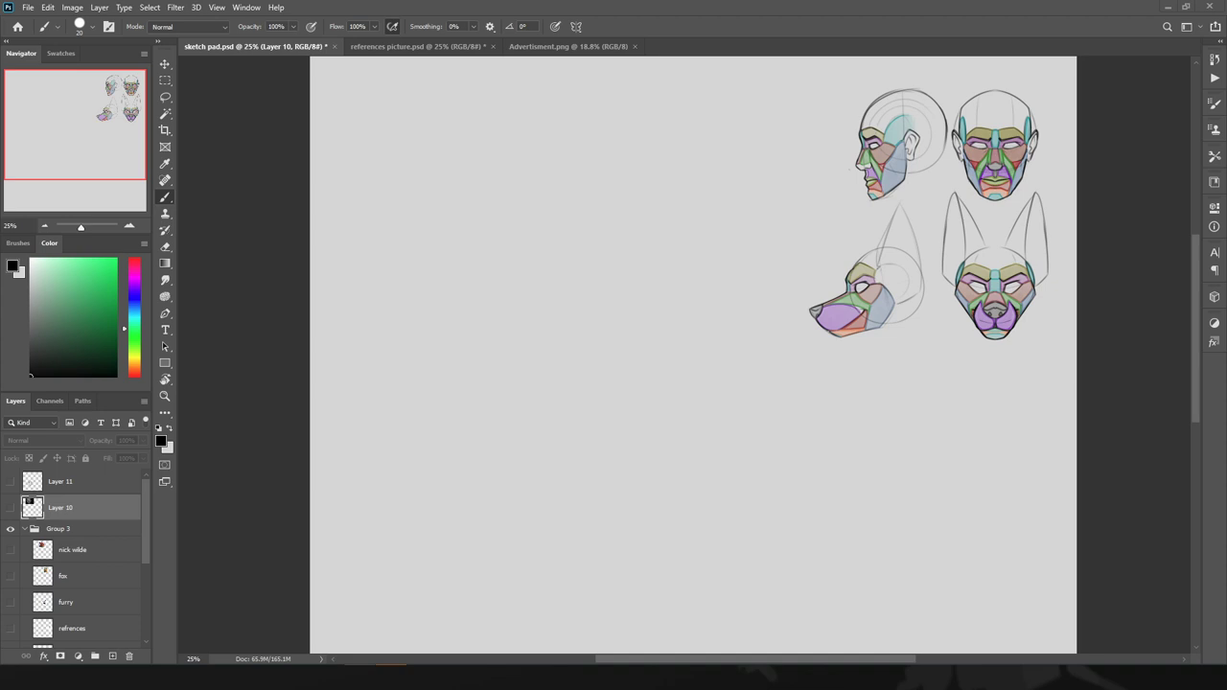
- Place the photo of a winking woman on an orange background on a new layer and resize it
{"action": "mouse_move", "coordinate": [256, 46]}
{"action": "left_mouse_down"}
{"action": "mouse_move", "coordinate": [517, 412]}
{"action": "mouse_move", "coordinate": [558, 298]}
{"action": "mouse_move", "coordinate": [286, 277]}
{"action": "left_mouse_up"}
{"action": "key", "text": "ctrl+t"}
{"action": "left_click_drag", "start_coordinate": [336, 300], "coordinate": [495, 297]}
{"action": "key", "text": "Return"}
- Crop the woman's photo to a rectangle around her head by deleting everything outside it
{"action": "key", "text": "m"}
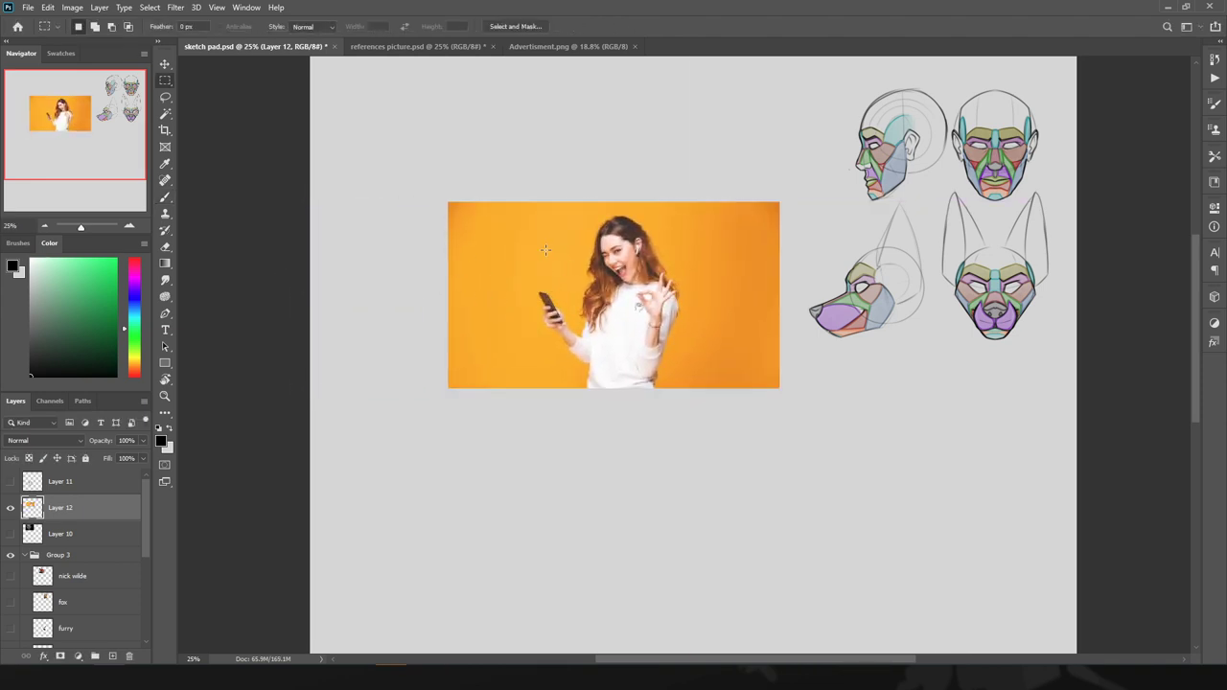
{"action": "left_click_drag", "start_coordinate": [585, 213], "coordinate": [670, 285]}
{"action": "key", "text": "ctrl+shift+i"}
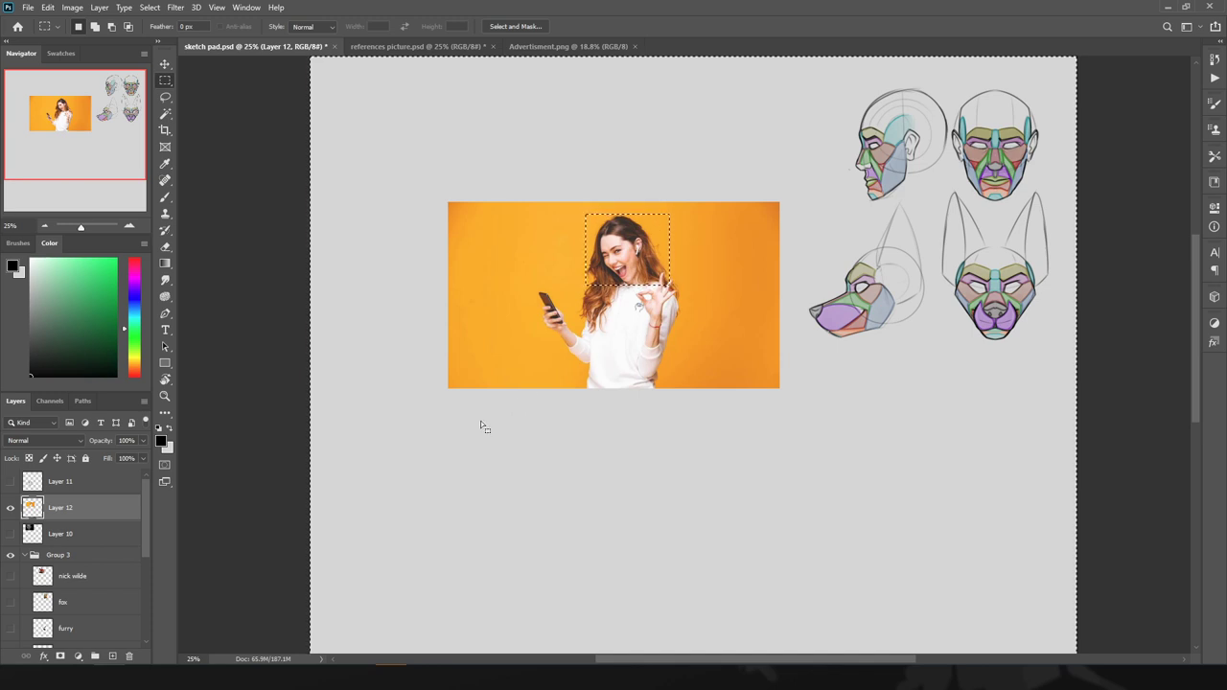
{"action": "key", "text": "Delete"}
{"action": "key", "text": "ctrl+d"}
- Enlarge the cropped photo of the winking woman to about 400% and position it beside the coloured reference heads
{"action": "key", "text": "ctrl+t"}
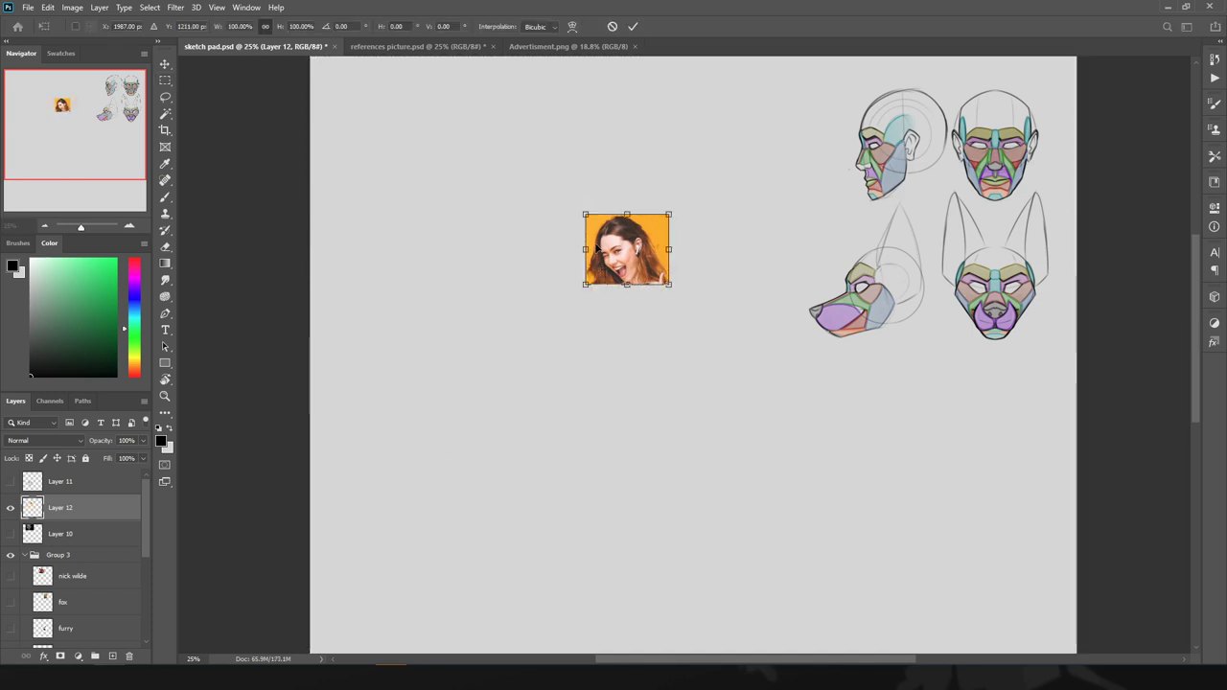
{"action": "left_click_drag", "start_coordinate": [586, 249], "coordinate": [347, 230]}
{"action": "left_click_drag", "start_coordinate": [467, 278], "coordinate": [501, 259]}
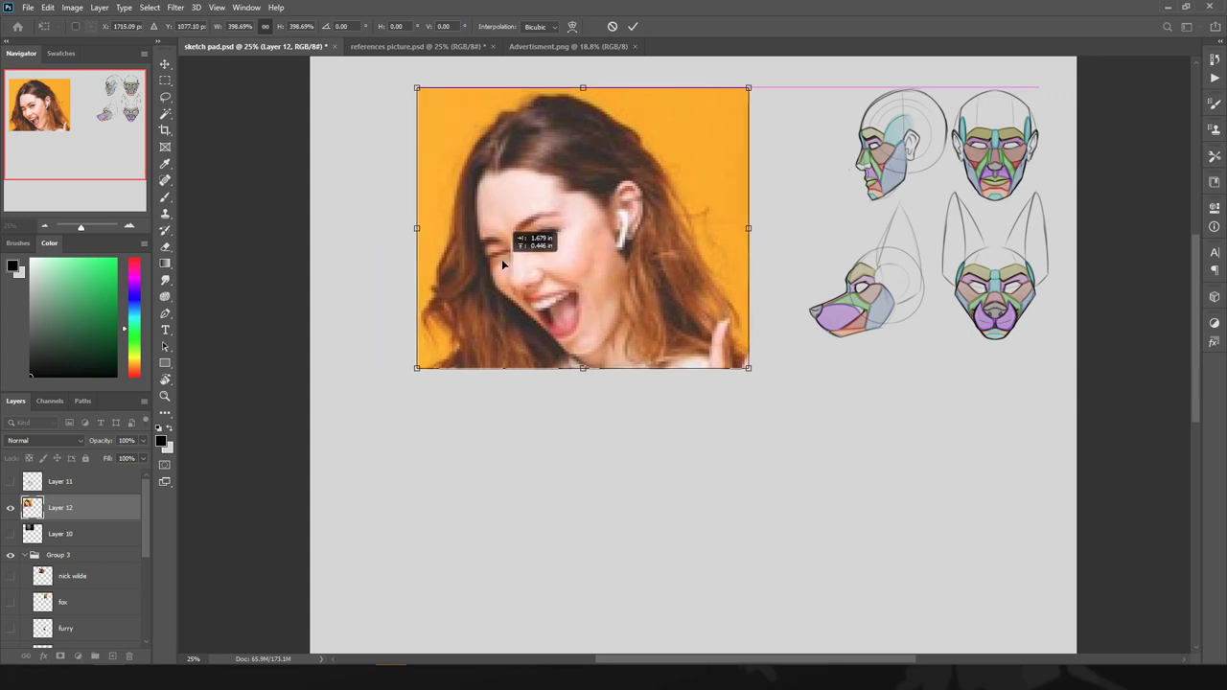
{"action": "key", "text": "Return"}
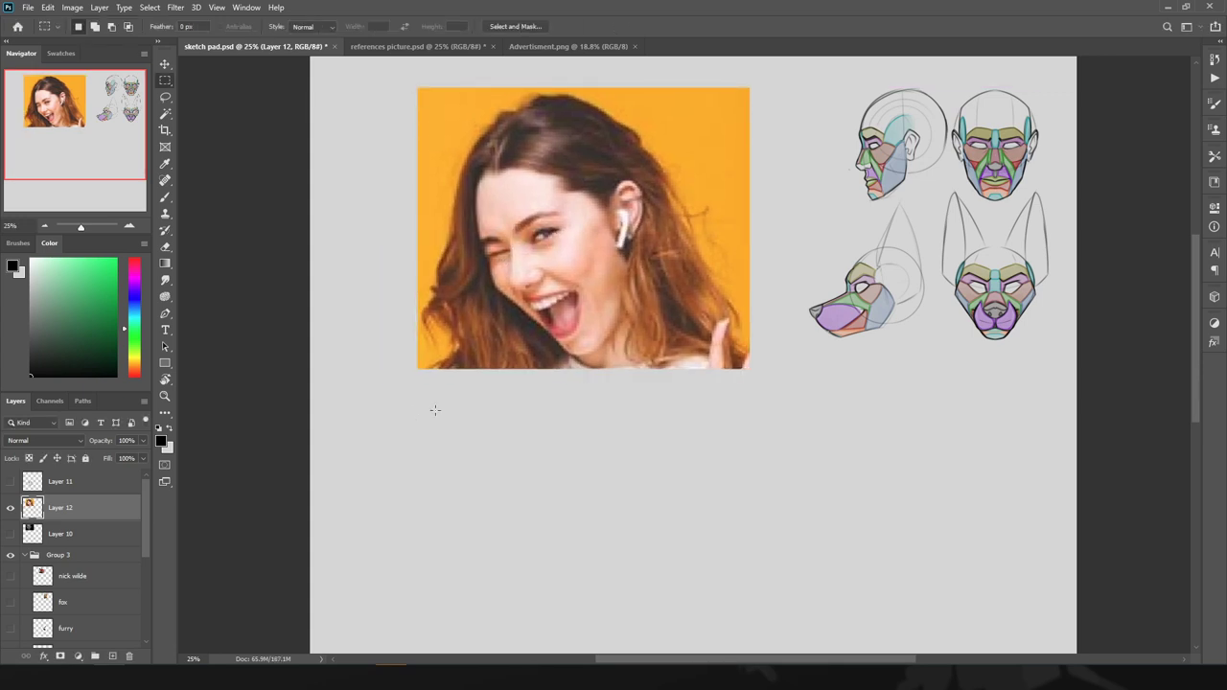
- Move the woman's photo layer above Layer 11 and add a new empty layer on top, with brush-stroke smoothing off
{"action": "left_click_drag", "start_coordinate": [34, 508], "coordinate": [19, 486]}
{"action": "key", "text": "b"}
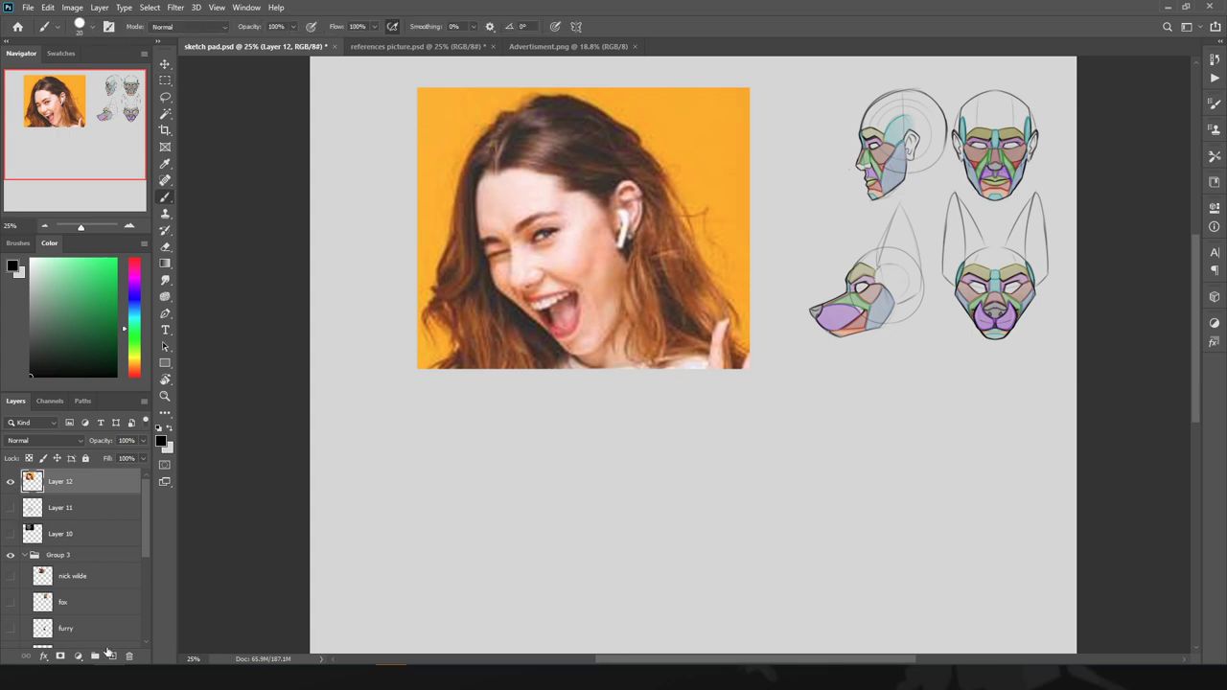
{"action": "left_click", "coordinate": [113, 655]}
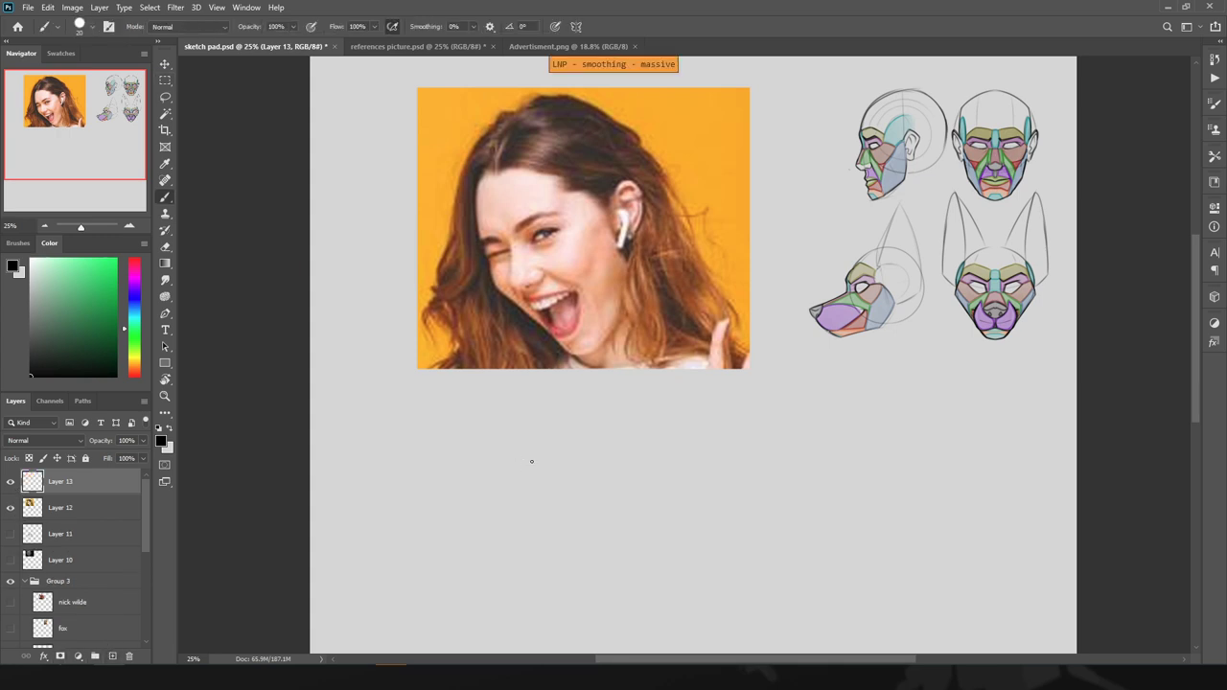
{"action": "key", "text": "F1"}
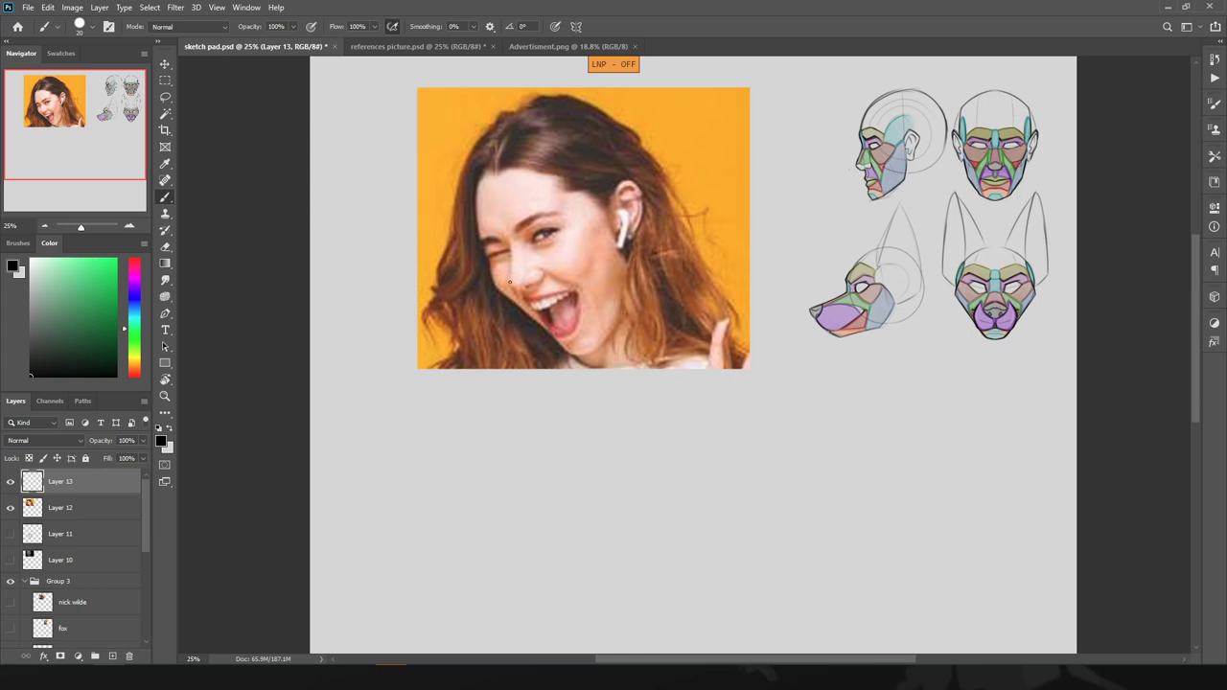
- Shift the woman's photo up and scale it down to free drawing space below, then make Layer 13 active for brush sketching
{"action": "left_click_drag", "start_coordinate": [509, 282], "coordinate": [501, 254]}
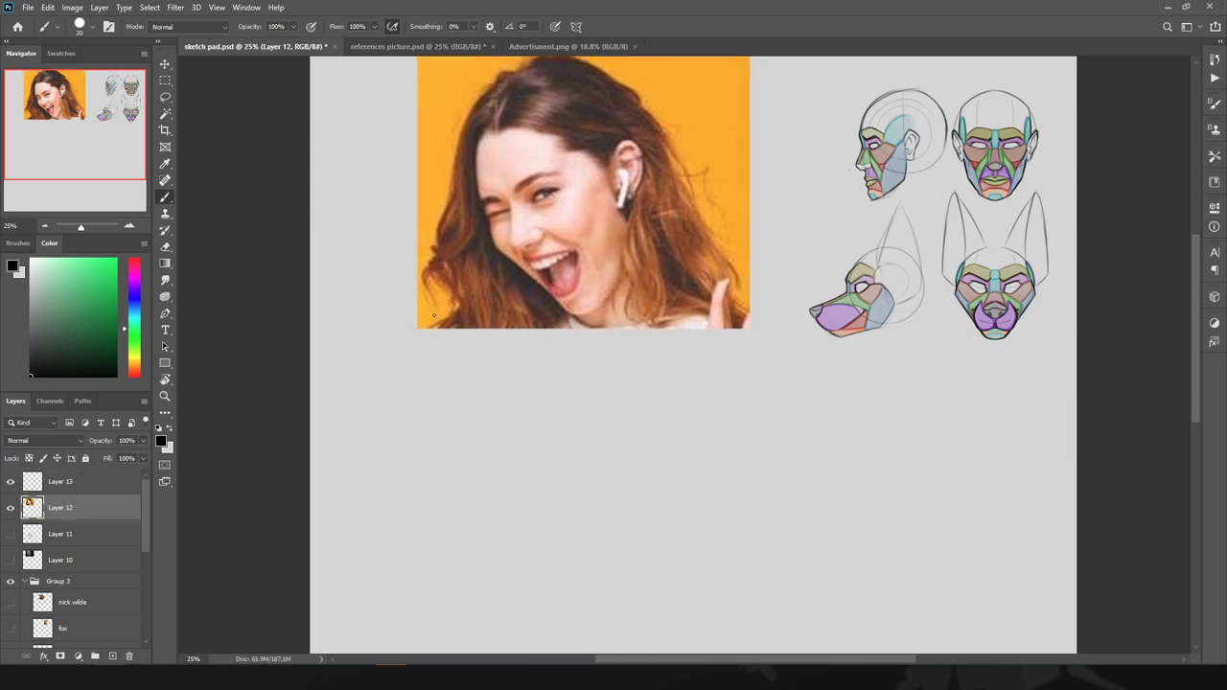
{"action": "key", "text": "ctrl+t"}
{"action": "left_click_drag", "start_coordinate": [418, 191], "coordinate": [518, 190]}
{"action": "key", "text": "Return"}
{"action": "key", "text": "b"}
{"action": "key", "text": "alt+bracketright"}
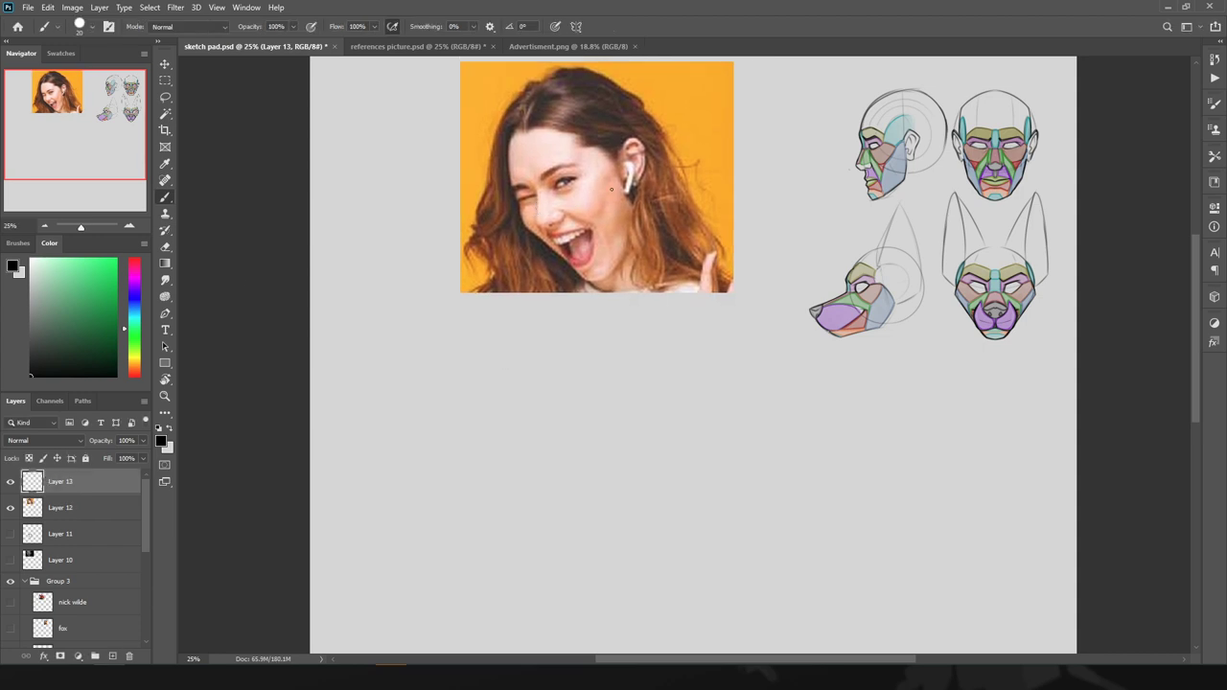
- Circle the woman's face and draw arrows from it to the human head, the canine head and the empty space below
{"action": "key", "text": "bracketright"}
{"action": "key", "text": "bracketright"}
{"action": "key", "text": "bracketright"}
{"action": "key", "text": "bracketright"}
{"action": "key", "text": "bracketright"}
{"action": "key", "text": "bracketright"}
{"action": "key", "text": "bracketright"}
{"action": "key", "text": "bracketright"}
{"action": "mouse_move", "coordinate": [662, 187]}
{"action": "left_mouse_down"}
{"action": "mouse_move", "coordinate": [834, 160]}
{"action": "mouse_move", "coordinate": [822, 175]}
{"action": "left_mouse_up"}
{"action": "mouse_move", "coordinate": [924, 179]}
{"action": "left_mouse_down"}
{"action": "mouse_move", "coordinate": [951, 247]}
{"action": "mouse_move", "coordinate": [957, 231]}
{"action": "left_mouse_up"}
{"action": "left_click_drag", "start_coordinate": [954, 313], "coordinate": [646, 470]}
{"action": "left_click_drag", "start_coordinate": [678, 425], "coordinate": [695, 464]}
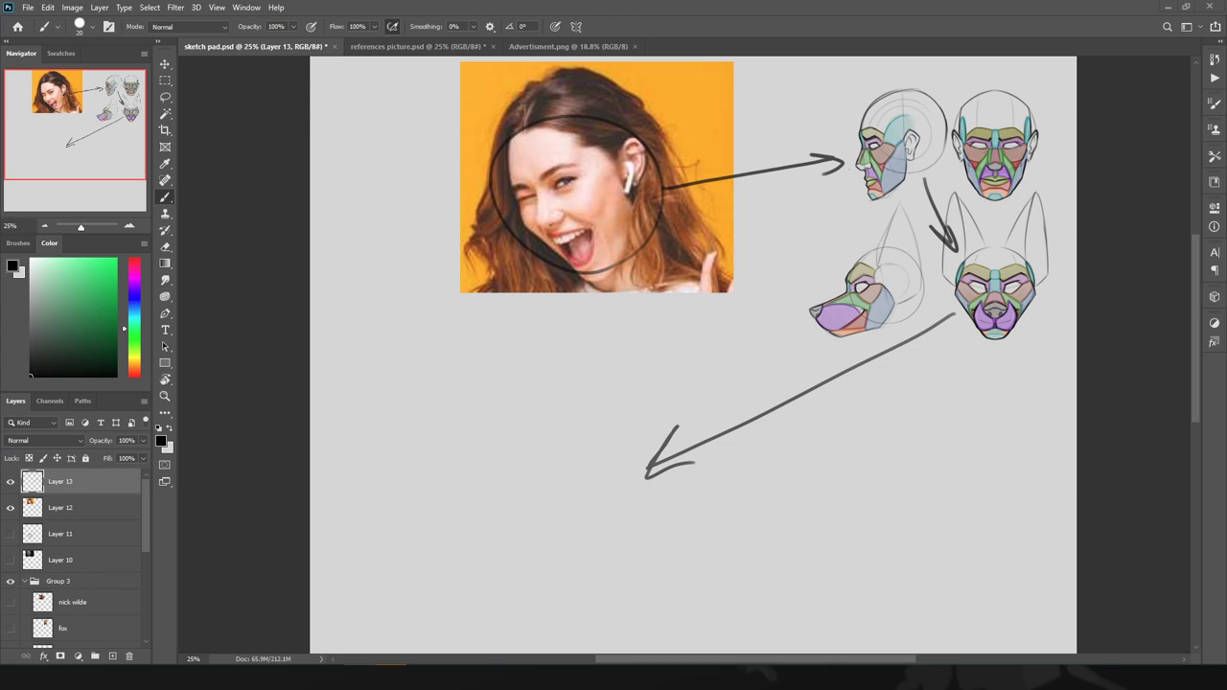
- Undo the face circle, the arrows and the partial curve started below the photo
{"action": "left_click_drag", "start_coordinate": [542, 353], "coordinate": [558, 439]}
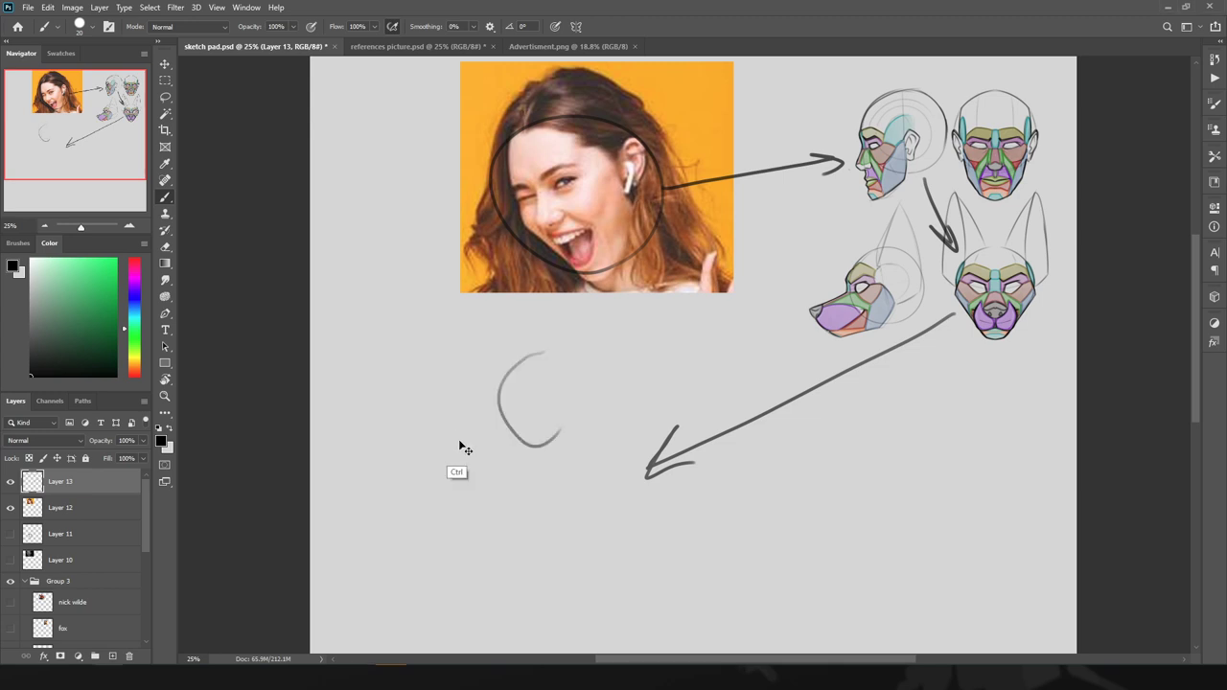
{"action": "key", "text": "ctrl+z"}
{"action": "key", "text": "ctrl+z"}
{"action": "key", "text": "ctrl+z"}
{"action": "key", "text": "ctrl+z"}
{"action": "key", "text": "ctrl+z"}
{"action": "key", "text": "ctrl+z"}
{"action": "key", "text": "ctrl+z"}
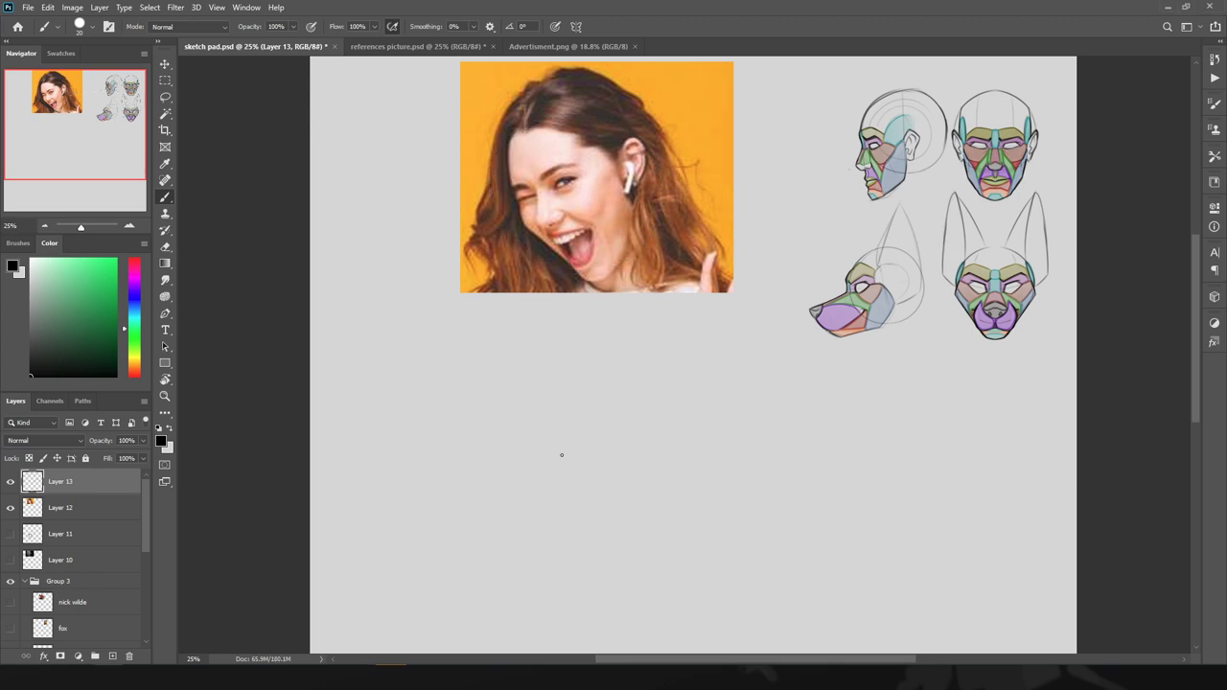
- Sketch a large circle for the canine head below the photo, with a curved eye line and a vertical centre line
{"action": "mouse_move", "coordinate": [624, 517]}
{"action": "left_mouse_down"}
{"action": "mouse_move", "coordinate": [518, 480]}
{"action": "mouse_move", "coordinate": [621, 523]}
{"action": "left_mouse_up"}
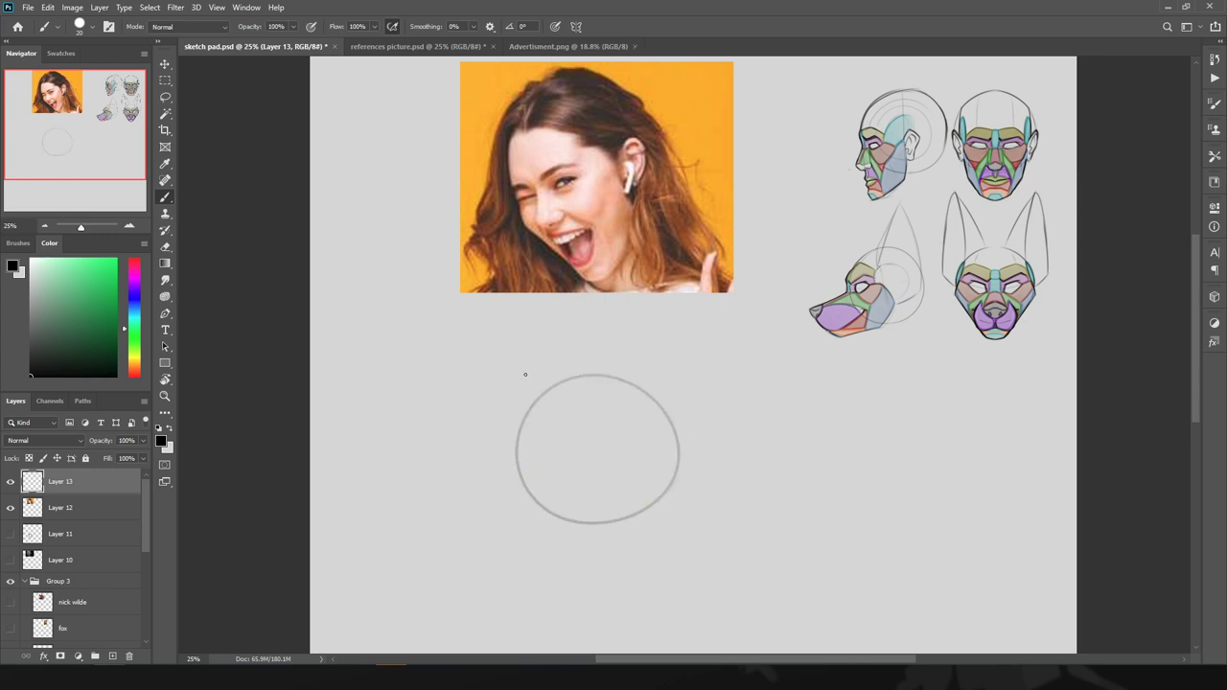
{"action": "mouse_move", "coordinate": [561, 564]}
{"action": "left_mouse_down"}
{"action": "mouse_move", "coordinate": [535, 509]}
{"action": "mouse_move", "coordinate": [533, 550]}
{"action": "left_mouse_up"}
{"action": "key", "text": "ctrl+z"}
{"action": "left_click_drag", "start_coordinate": [549, 202], "coordinate": [585, 276]}
{"action": "mouse_move", "coordinate": [558, 397]}
{"action": "left_mouse_down"}
{"action": "mouse_move", "coordinate": [558, 460]}
{"action": "mouse_move", "coordinate": [604, 510]}
{"action": "left_mouse_up"}
{"action": "mouse_move", "coordinate": [669, 459]}
{"action": "left_mouse_down"}
{"action": "mouse_move", "coordinate": [602, 482]}
{"action": "mouse_move", "coordinate": [526, 475]}
{"action": "left_mouse_up"}
{"action": "key", "text": "ctrl+z"}
{"action": "key", "text": "ctrl+z"}
{"action": "key", "text": "ctrl+z"}
{"action": "left_click_drag", "start_coordinate": [522, 472], "coordinate": [665, 425]}
{"action": "left_click_drag", "start_coordinate": [548, 420], "coordinate": [606, 514]}
- Rough in a small muzzle circle with the nose and bridge, and add an arc for the near eye
{"action": "mouse_move", "coordinate": [537, 563]}
{"action": "left_mouse_down"}
{"action": "mouse_move", "coordinate": [509, 512]}
{"action": "mouse_move", "coordinate": [510, 529]}
{"action": "mouse_move", "coordinate": [581, 552]}
{"action": "left_mouse_up"}
{"action": "key", "text": "ctrl+z"}
{"action": "mouse_move", "coordinate": [506, 535]}
{"action": "left_mouse_down"}
{"action": "mouse_move", "coordinate": [537, 537]}
{"action": "mouse_move", "coordinate": [506, 532]}
{"action": "mouse_move", "coordinate": [535, 537]}
{"action": "mouse_move", "coordinate": [508, 523]}
{"action": "mouse_move", "coordinate": [524, 545]}
{"action": "mouse_move", "coordinate": [524, 504]}
{"action": "mouse_move", "coordinate": [528, 528]}
{"action": "left_mouse_up"}
{"action": "key", "text": "ctrl+z"}
{"action": "key", "text": "ctrl+z"}
{"action": "key", "text": "ctrl+z"}
{"action": "mouse_move", "coordinate": [514, 510]}
{"action": "left_mouse_down"}
{"action": "mouse_move", "coordinate": [595, 432]}
{"action": "mouse_move", "coordinate": [578, 460]}
{"action": "mouse_move", "coordinate": [596, 440]}
{"action": "mouse_move", "coordinate": [622, 454]}
{"action": "left_mouse_up"}
{"action": "key", "text": "ctrl+z"}
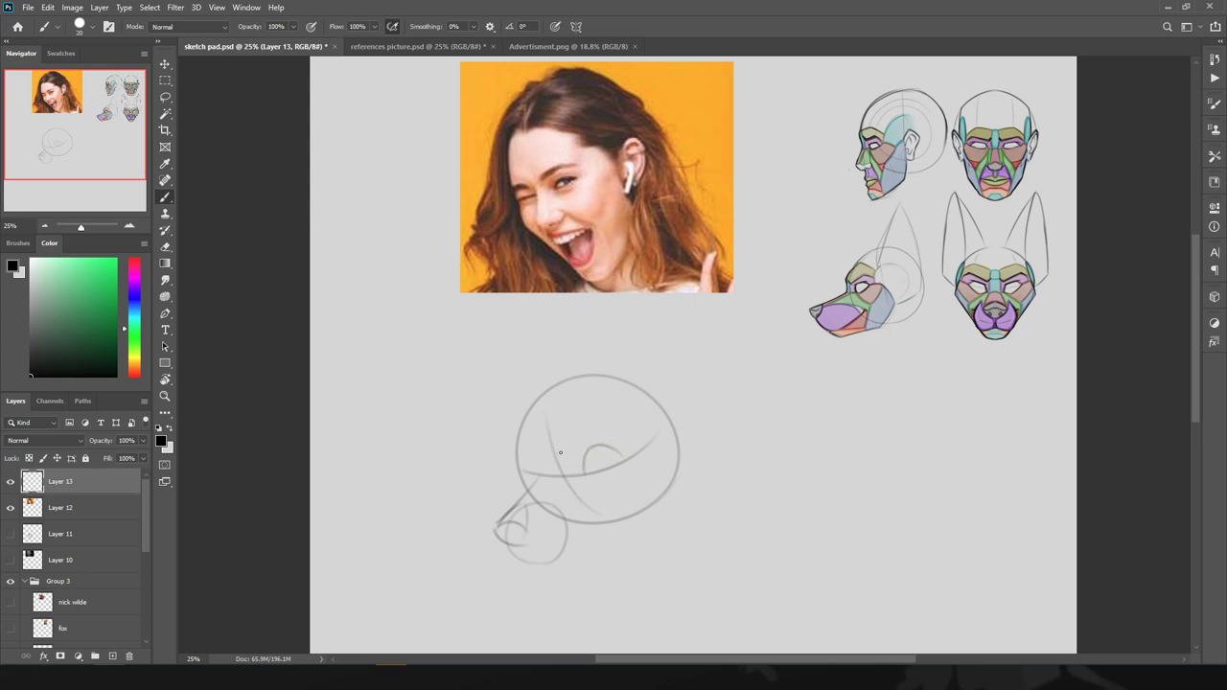
- Strengthen the muzzle's bridge line, clean up the muzzle lines and redraw its underside with a jaw guide line
{"action": "mouse_move", "coordinate": [544, 476]}
{"action": "left_mouse_down"}
{"action": "mouse_move", "coordinate": [527, 448]}
{"action": "mouse_move", "coordinate": [525, 478]}
{"action": "mouse_move", "coordinate": [546, 473]}
{"action": "mouse_move", "coordinate": [496, 521]}
{"action": "mouse_move", "coordinate": [552, 471]}
{"action": "left_mouse_up"}
{"action": "key", "text": "e"}
{"action": "mouse_move", "coordinate": [498, 515]}
{"action": "left_mouse_down"}
{"action": "mouse_move", "coordinate": [535, 485]}
{"action": "mouse_move", "coordinate": [506, 516]}
{"action": "mouse_move", "coordinate": [558, 546]}
{"action": "left_mouse_up"}
{"action": "key", "text": "b"}
{"action": "mouse_move", "coordinate": [497, 547]}
{"action": "left_mouse_down"}
{"action": "mouse_move", "coordinate": [578, 562]}
{"action": "mouse_move", "coordinate": [653, 503]}
{"action": "left_mouse_up"}
- Sketch the back cheek contour of the head and the arc of the far eye
{"action": "mouse_move", "coordinate": [648, 403]}
{"action": "left_mouse_down"}
{"action": "mouse_move", "coordinate": [675, 443]}
{"action": "mouse_move", "coordinate": [655, 498]}
{"action": "left_mouse_up"}
{"action": "mouse_move", "coordinate": [525, 409]}
{"action": "left_mouse_down"}
{"action": "mouse_move", "coordinate": [516, 473]}
{"action": "mouse_move", "coordinate": [527, 489]}
{"action": "left_mouse_up"}
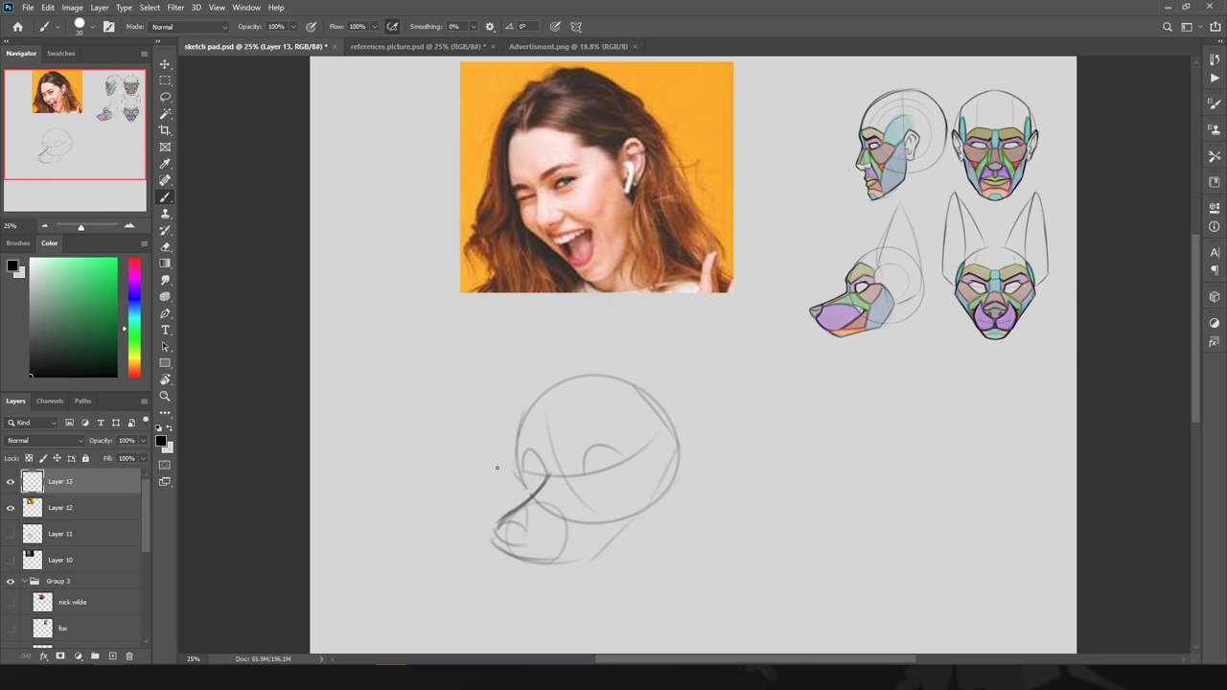
{"action": "left_click_drag", "start_coordinate": [636, 386], "coordinate": [653, 508]}
- Sketch two tall pointed ears rising from the top of the canine head
{"action": "mouse_move", "coordinate": [602, 373]}
{"action": "left_mouse_down"}
{"action": "mouse_move", "coordinate": [587, 251]}
{"action": "mouse_move", "coordinate": [684, 410]}
{"action": "left_mouse_up"}
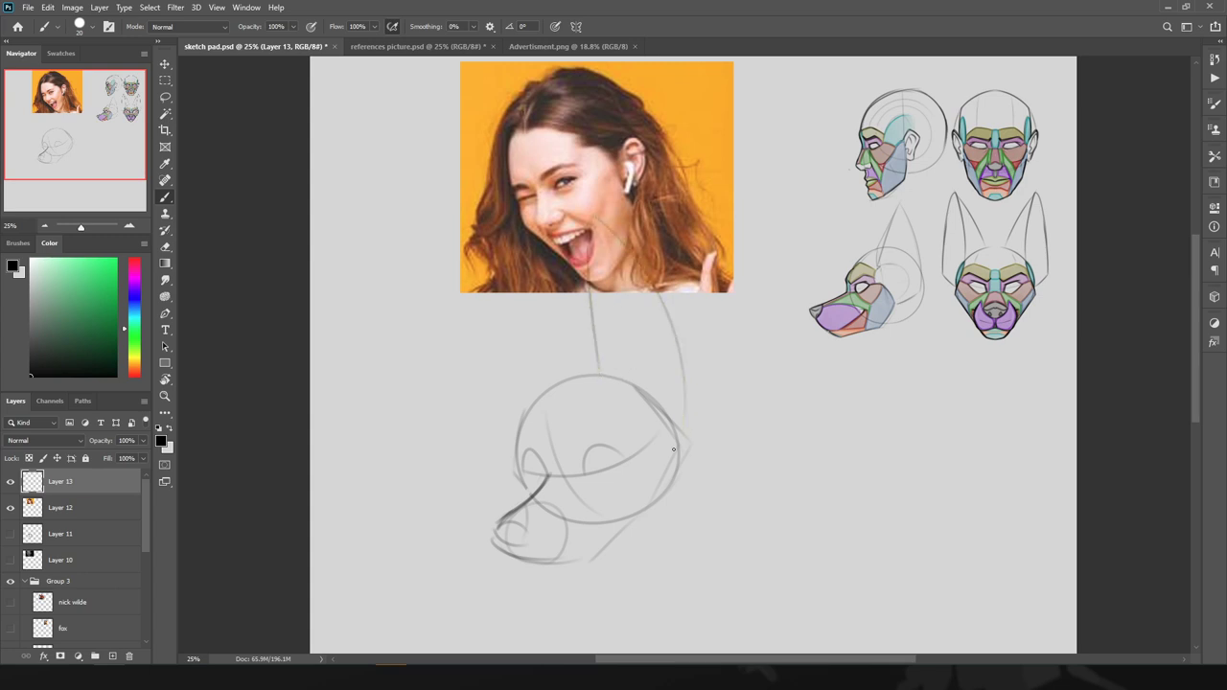
{"action": "mouse_move", "coordinate": [631, 376]}
{"action": "left_mouse_down"}
{"action": "mouse_move", "coordinate": [637, 387]}
{"action": "mouse_move", "coordinate": [586, 245]}
{"action": "left_mouse_up"}
{"action": "left_click_drag", "start_coordinate": [499, 293], "coordinate": [546, 382]}
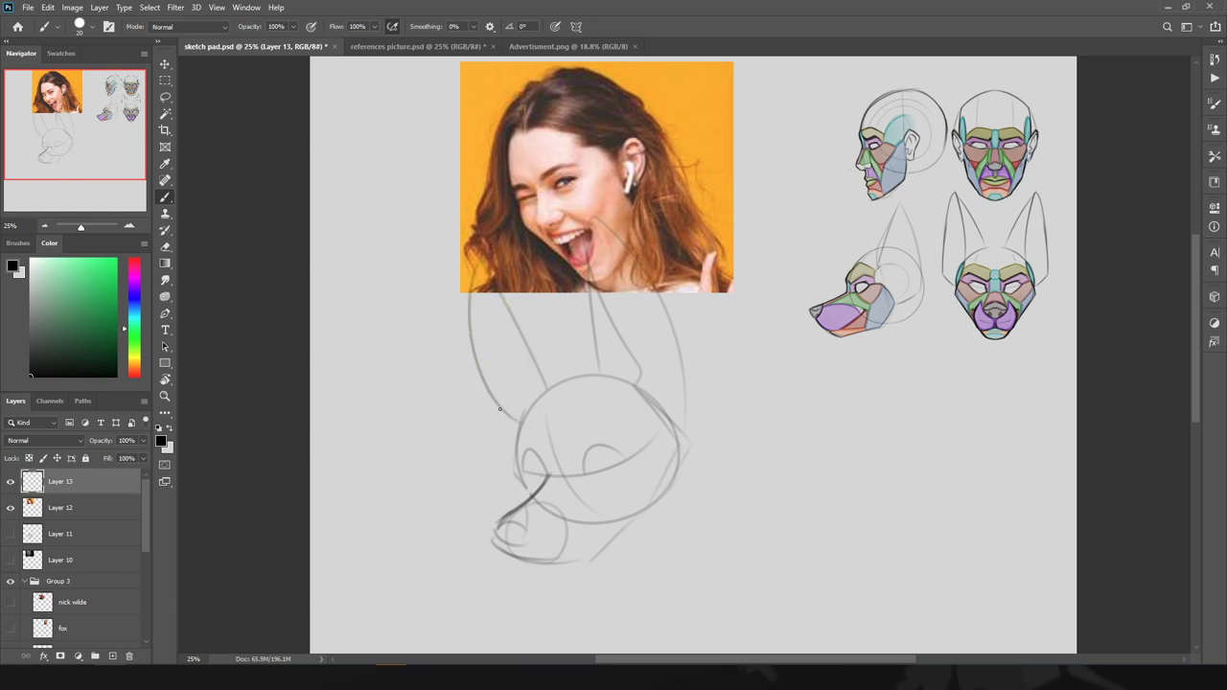
{"action": "mouse_move", "coordinate": [518, 439]}
{"action": "left_mouse_down"}
{"action": "mouse_move", "coordinate": [494, 420]}
{"action": "mouse_move", "coordinate": [481, 272]}
{"action": "mouse_move", "coordinate": [519, 428]}
{"action": "left_mouse_up"}
{"action": "key", "text": "ctrl+z"}
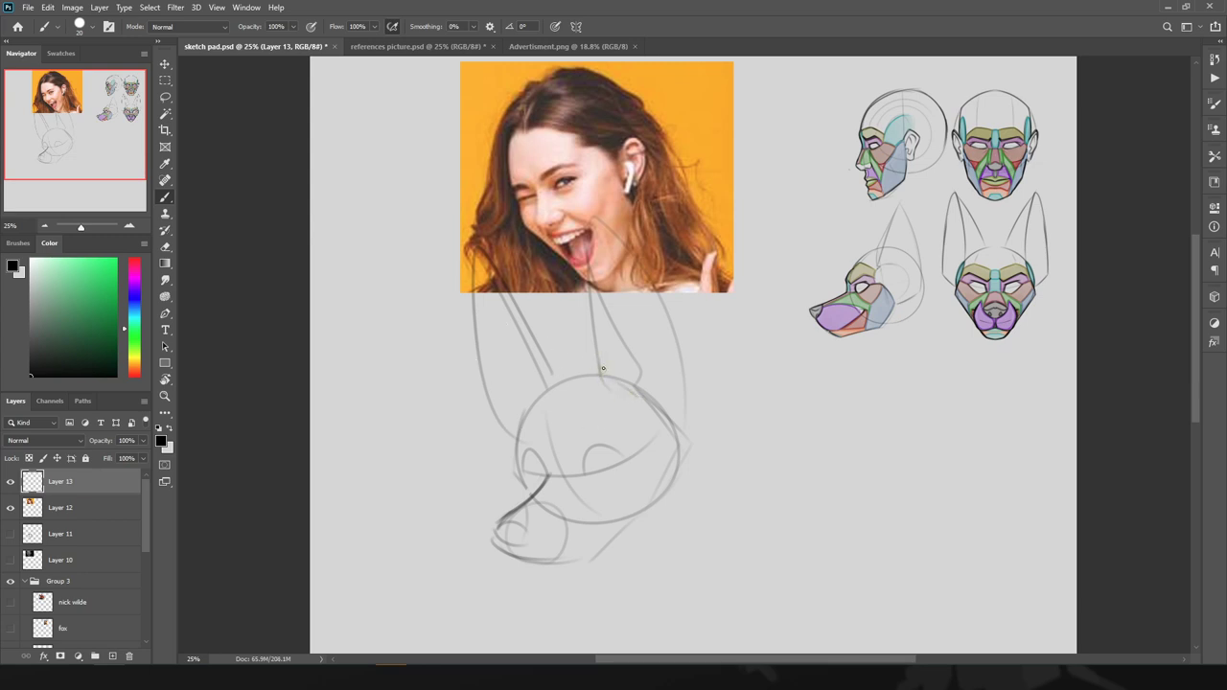
- Sketch a rounded temple shape below the near ear and add raised brow lines above both eyes
{"action": "left_click_drag", "start_coordinate": [603, 371], "coordinate": [652, 453]}
{"action": "key", "text": "ctrl+z"}
{"action": "left_click_drag", "start_coordinate": [602, 387], "coordinate": [633, 440]}
{"action": "left_click_drag", "start_coordinate": [516, 428], "coordinate": [523, 451]}
{"action": "mouse_move", "coordinate": [575, 439]}
{"action": "left_mouse_down"}
{"action": "mouse_move", "coordinate": [621, 442]}
{"action": "mouse_move", "coordinate": [627, 455]}
{"action": "mouse_move", "coordinate": [586, 432]}
{"action": "mouse_move", "coordinate": [616, 437]}
{"action": "mouse_move", "coordinate": [579, 434]}
{"action": "mouse_move", "coordinate": [609, 436]}
{"action": "left_mouse_up"}
{"action": "key", "text": "ctrl+z"}
{"action": "left_click_drag", "start_coordinate": [525, 438], "coordinate": [512, 457]}
{"action": "left_click_drag", "start_coordinate": [557, 170], "coordinate": [562, 175]}
{"action": "key", "text": "ctrl+z"}
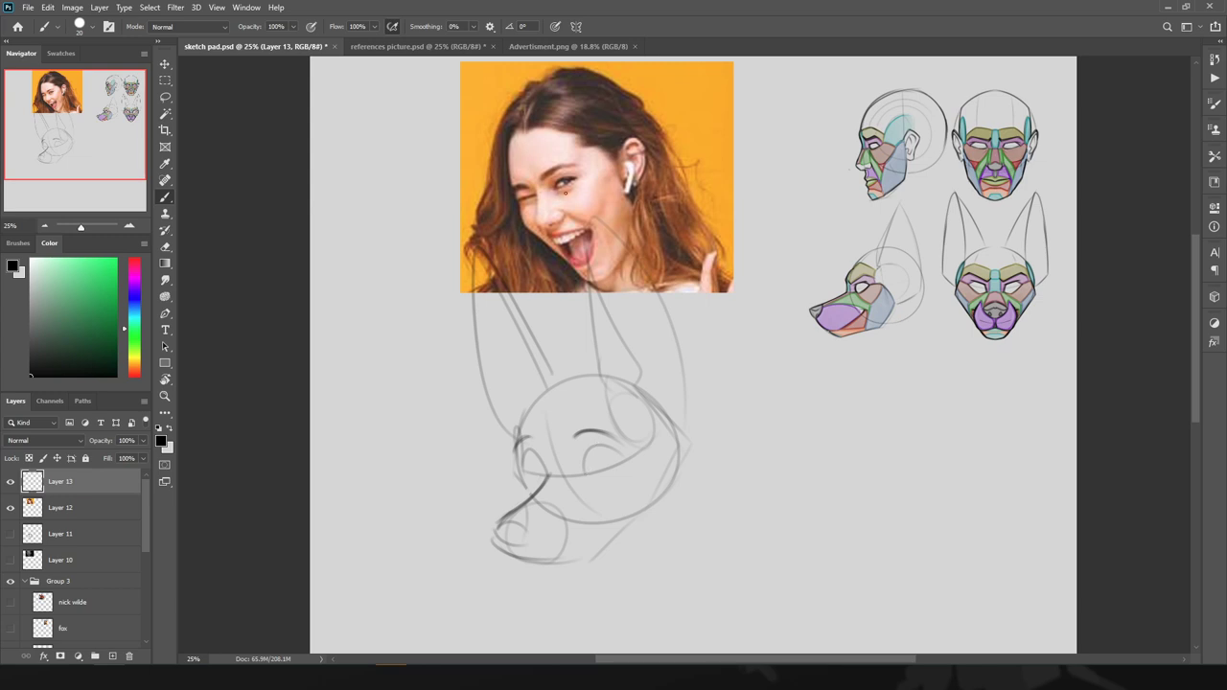
- Define the eyelid lines and outlines of both canine eyes over the arc guides
{"action": "left_click_drag", "start_coordinate": [584, 474], "coordinate": [629, 457]}
{"action": "key", "text": "ctrl+z"}
{"action": "mouse_move", "coordinate": [544, 474]}
{"action": "left_mouse_down"}
{"action": "mouse_move", "coordinate": [521, 466]}
{"action": "mouse_move", "coordinate": [542, 476]}
{"action": "mouse_move", "coordinate": [619, 444]}
{"action": "left_mouse_up"}
{"action": "left_click_drag", "start_coordinate": [542, 458], "coordinate": [523, 468]}
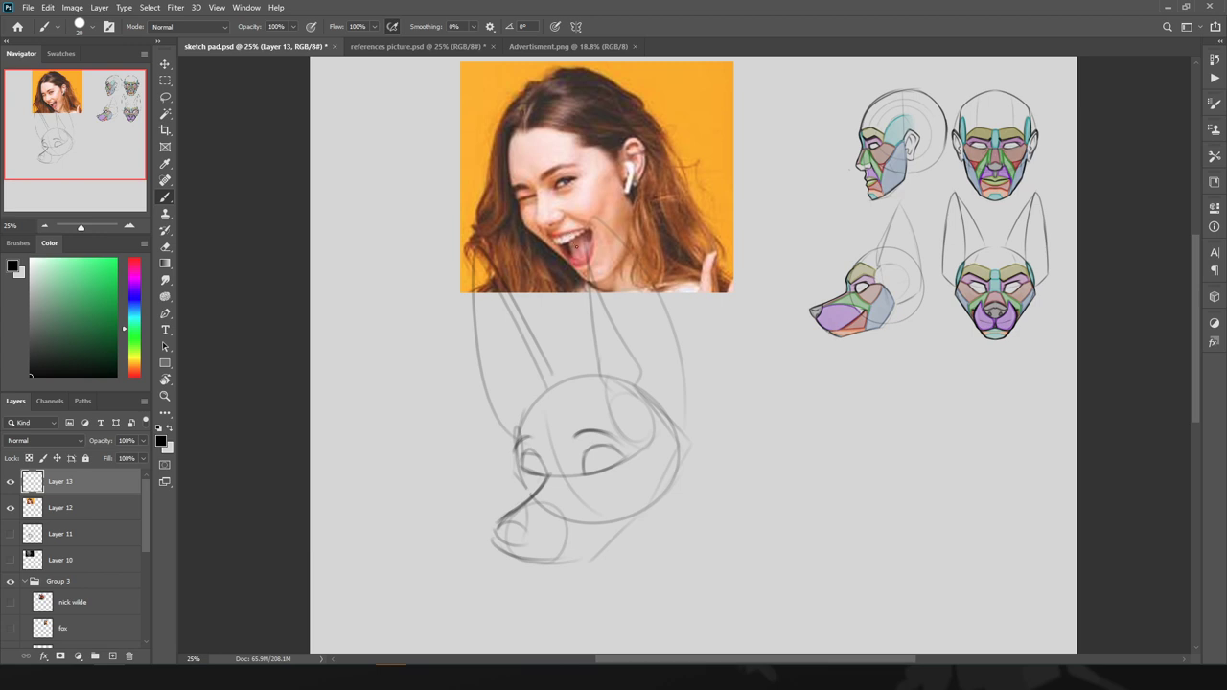
{"action": "left_click_drag", "start_coordinate": [550, 475], "coordinate": [530, 448]}
- Draw the smile line rising from the muzzle to the mouth corner, and add raised cheek lines below both eyes
{"action": "mouse_move", "coordinate": [537, 556]}
{"action": "left_mouse_down"}
{"action": "mouse_move", "coordinate": [583, 535]}
{"action": "mouse_move", "coordinate": [560, 540]}
{"action": "mouse_move", "coordinate": [573, 540]}
{"action": "mouse_move", "coordinate": [591, 497]}
{"action": "mouse_move", "coordinate": [577, 515]}
{"action": "mouse_move", "coordinate": [588, 505]}
{"action": "mouse_move", "coordinate": [521, 508]}
{"action": "mouse_move", "coordinate": [556, 507]}
{"action": "mouse_move", "coordinate": [539, 523]}
{"action": "mouse_move", "coordinate": [576, 475]}
{"action": "left_mouse_up"}
{"action": "mouse_move", "coordinate": [542, 521]}
{"action": "left_mouse_down"}
{"action": "mouse_move", "coordinate": [620, 494]}
{"action": "mouse_move", "coordinate": [568, 550]}
{"action": "left_mouse_up"}
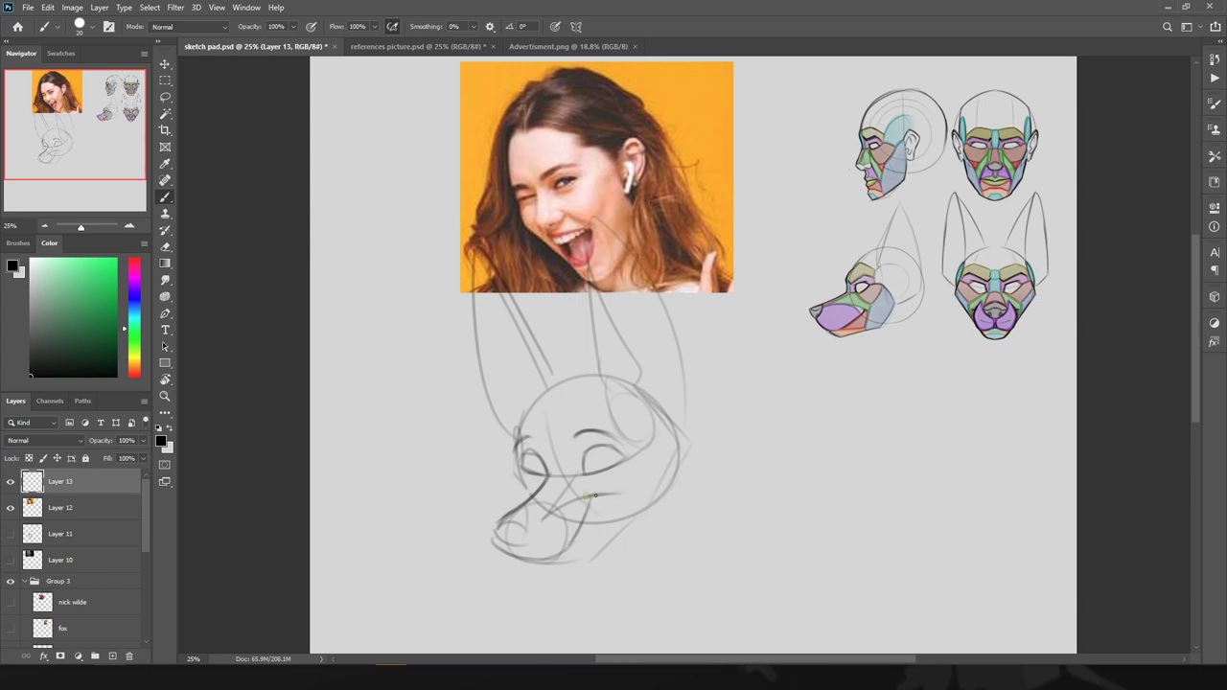
{"action": "mouse_move", "coordinate": [592, 495]}
{"action": "left_mouse_down"}
{"action": "mouse_move", "coordinate": [586, 514]}
{"action": "mouse_move", "coordinate": [597, 475]}
{"action": "mouse_move", "coordinate": [626, 463]}
{"action": "mouse_move", "coordinate": [610, 487]}
{"action": "mouse_move", "coordinate": [648, 461]}
{"action": "left_mouse_up"}
{"action": "key", "text": "ctrl+z"}
{"action": "key", "text": "ctrl+z"}
{"action": "mouse_move", "coordinate": [514, 470]}
{"action": "left_mouse_down"}
{"action": "mouse_move", "coordinate": [532, 493]}
{"action": "mouse_move", "coordinate": [514, 444]}
{"action": "mouse_move", "coordinate": [523, 492]}
{"action": "left_mouse_up"}
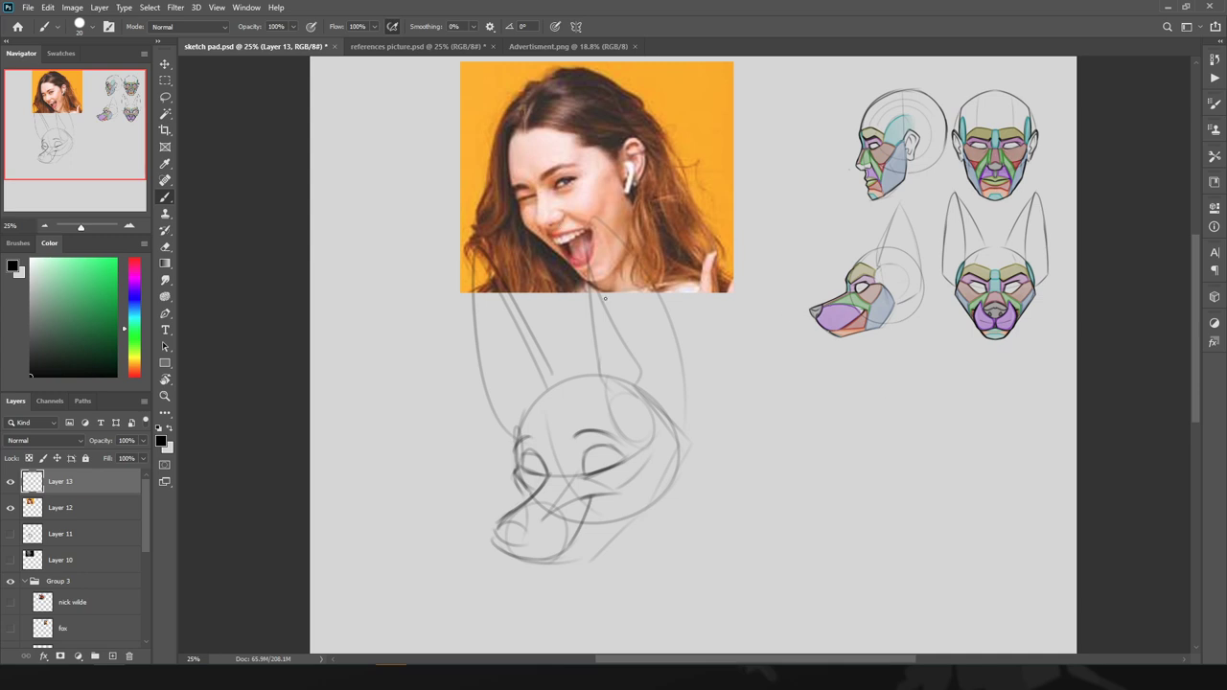
- Sketch the fold along the side of the muzzle and darken the inner corner of the winking eye
{"action": "left_click_drag", "start_coordinate": [552, 517], "coordinate": [529, 542]}
{"action": "left_click_drag", "start_coordinate": [551, 506], "coordinate": [561, 491]}
{"action": "mouse_move", "coordinate": [534, 196]}
{"action": "left_mouse_down"}
{"action": "mouse_move", "coordinate": [543, 204]}
{"action": "mouse_move", "coordinate": [528, 187]}
{"action": "mouse_move", "coordinate": [542, 205]}
{"action": "left_mouse_up"}
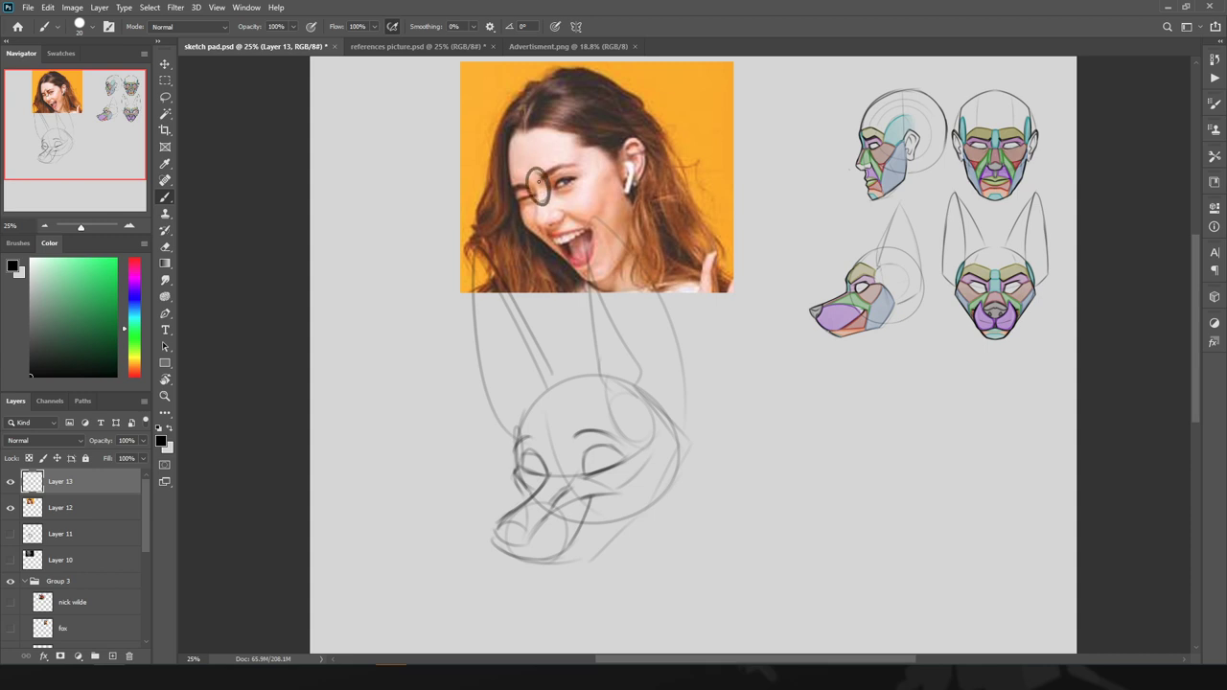
{"action": "key", "text": "ctrl+z"}
{"action": "mouse_move", "coordinate": [547, 474]}
{"action": "left_mouse_down"}
{"action": "mouse_move", "coordinate": [534, 446]}
{"action": "mouse_move", "coordinate": [548, 477]}
{"action": "left_mouse_up"}
- Sketch the dropped lower jaw with the open mouth line running from the mouth corner to the chin
{"action": "mouse_move", "coordinate": [599, 551]}
{"action": "left_mouse_down"}
{"action": "mouse_move", "coordinate": [596, 508]}
{"action": "mouse_move", "coordinate": [599, 579]}
{"action": "mouse_move", "coordinate": [578, 587]}
{"action": "left_mouse_up"}
{"action": "mouse_move", "coordinate": [596, 510]}
{"action": "left_mouse_down"}
{"action": "mouse_move", "coordinate": [605, 560]}
{"action": "mouse_move", "coordinate": [567, 582]}
{"action": "mouse_move", "coordinate": [557, 556]}
{"action": "left_mouse_up"}
{"action": "key", "text": "ctrl+z"}
{"action": "key", "text": "ctrl+z"}
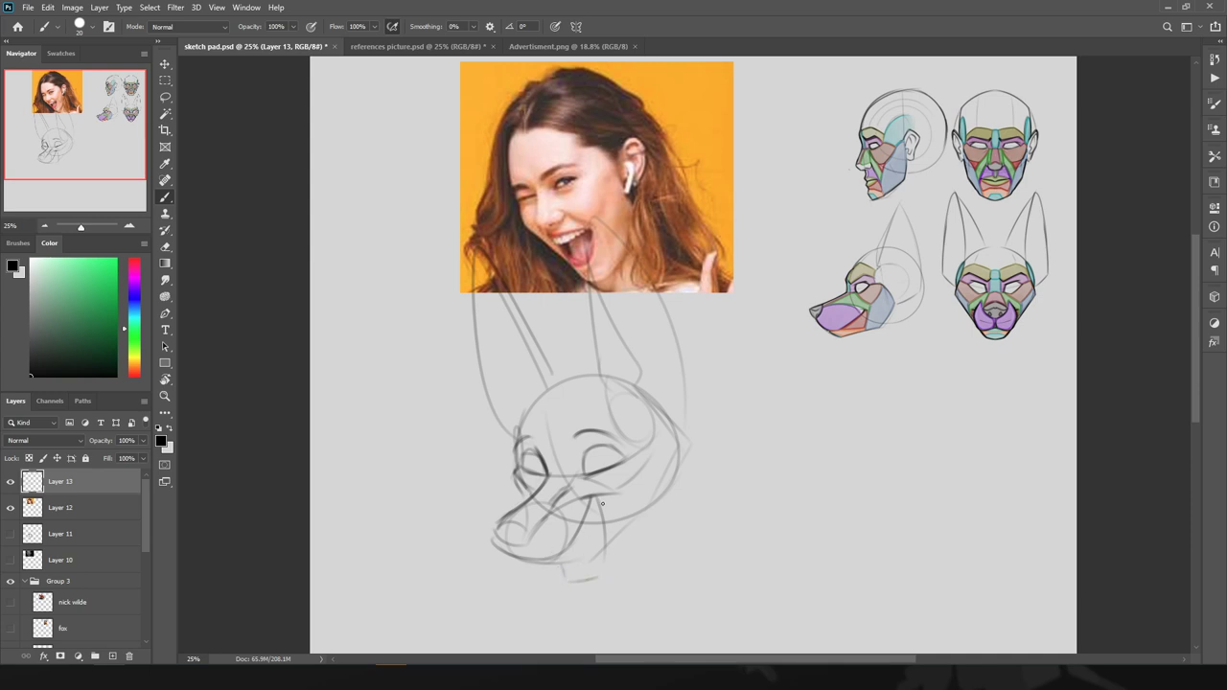
{"action": "mouse_move", "coordinate": [600, 495]}
{"action": "left_mouse_down"}
{"action": "mouse_move", "coordinate": [612, 577]}
{"action": "mouse_move", "coordinate": [564, 582]}
{"action": "mouse_move", "coordinate": [583, 581]}
{"action": "mouse_move", "coordinate": [561, 552]}
{"action": "mouse_move", "coordinate": [577, 581]}
{"action": "mouse_move", "coordinate": [605, 579]}
{"action": "mouse_move", "coordinate": [597, 492]}
{"action": "mouse_move", "coordinate": [606, 549]}
{"action": "left_mouse_up"}
{"action": "key", "text": "e"}
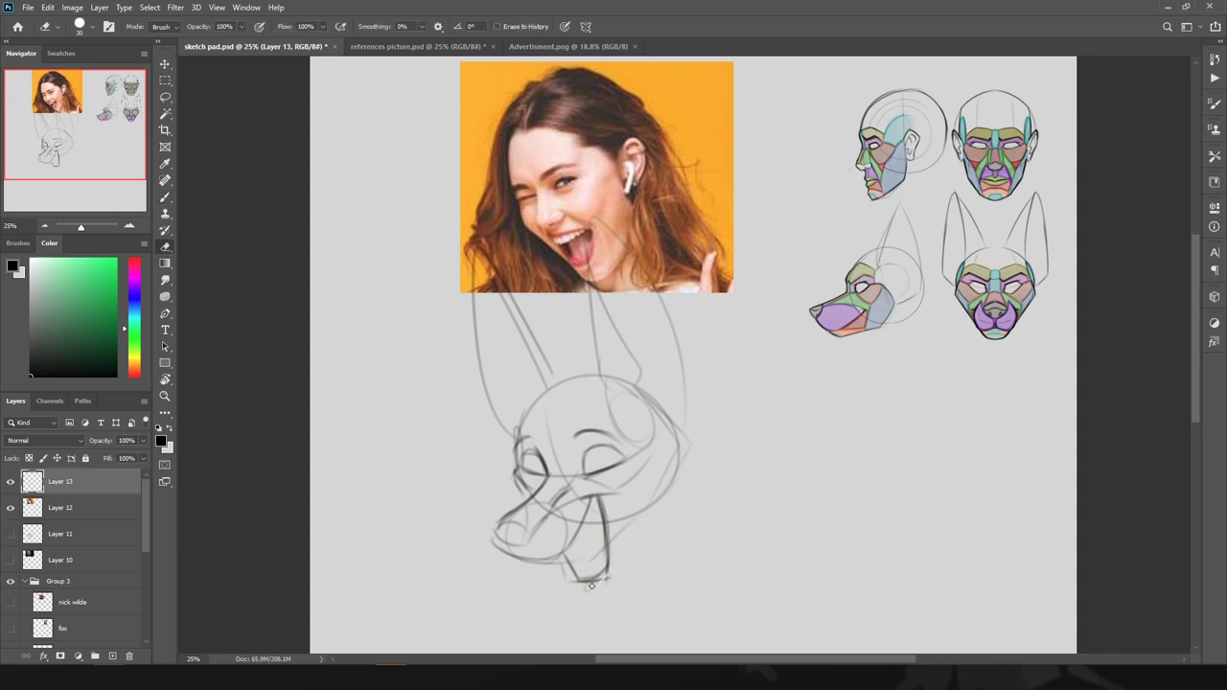
- Redraw the bottom of the open mouth and erase stray lines around the lower jaw
{"action": "key", "text": "b"}
{"action": "mouse_move", "coordinate": [577, 581]}
{"action": "left_mouse_down"}
{"action": "mouse_move", "coordinate": [596, 494]}
{"action": "mouse_move", "coordinate": [605, 565]}
{"action": "mouse_move", "coordinate": [575, 581]}
{"action": "mouse_move", "coordinate": [610, 573]}
{"action": "mouse_move", "coordinate": [566, 580]}
{"action": "mouse_move", "coordinate": [569, 561]}
{"action": "mouse_move", "coordinate": [578, 576]}
{"action": "mouse_move", "coordinate": [614, 553]}
{"action": "mouse_move", "coordinate": [608, 520]}
{"action": "mouse_move", "coordinate": [608, 575]}
{"action": "left_mouse_up"}
{"action": "key", "text": "e"}
{"action": "key", "text": "b"}
{"action": "key", "text": "e"}
{"action": "left_click_drag", "start_coordinate": [609, 519], "coordinate": [604, 581]}
{"action": "key", "text": "b"}
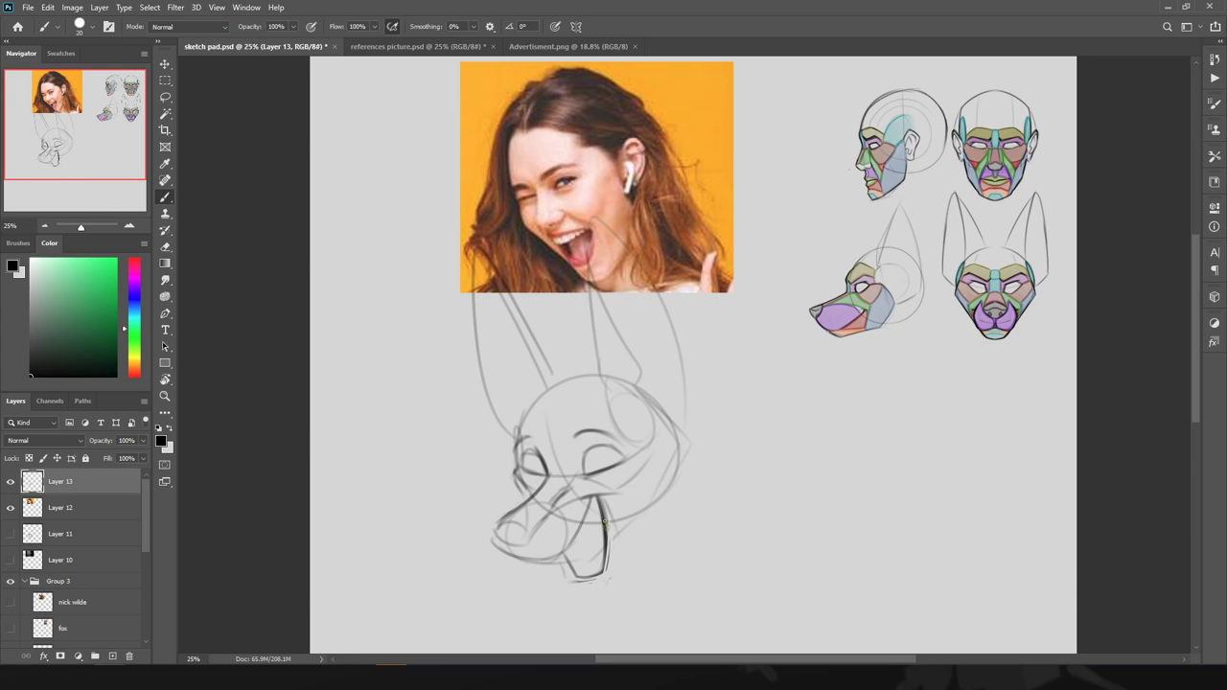
- Draw the jaw contour from the chin up to the cheek and add pointed teeth inside the open mouth
{"action": "mouse_move", "coordinate": [604, 521]}
{"action": "left_mouse_down"}
{"action": "mouse_move", "coordinate": [614, 575]}
{"action": "mouse_move", "coordinate": [655, 496]}
{"action": "left_mouse_up"}
{"action": "left_click_drag", "start_coordinate": [576, 580], "coordinate": [611, 576]}
{"action": "left_click_drag", "start_coordinate": [611, 576], "coordinate": [652, 501]}
{"action": "mouse_move", "coordinate": [572, 578]}
{"action": "left_mouse_down"}
{"action": "mouse_move", "coordinate": [619, 572]}
{"action": "mouse_move", "coordinate": [660, 500]}
{"action": "left_mouse_up"}
{"action": "mouse_move", "coordinate": [564, 549]}
{"action": "left_mouse_down"}
{"action": "mouse_move", "coordinate": [575, 582]}
{"action": "mouse_move", "coordinate": [605, 573]}
{"action": "mouse_move", "coordinate": [608, 547]}
{"action": "mouse_move", "coordinate": [564, 566]}
{"action": "mouse_move", "coordinate": [532, 562]}
{"action": "mouse_move", "coordinate": [581, 534]}
{"action": "mouse_move", "coordinate": [593, 497]}
{"action": "left_mouse_up"}
{"action": "key", "text": "ctrl+z"}
{"action": "left_click_drag", "start_coordinate": [590, 565], "coordinate": [607, 521]}
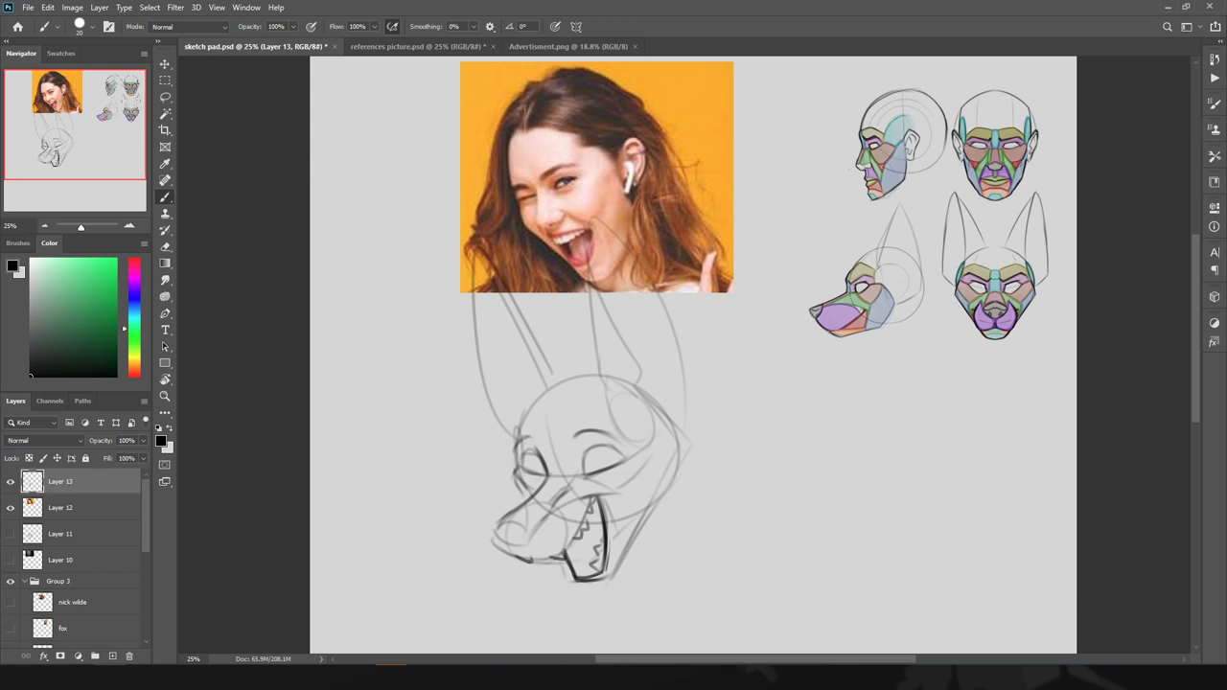
- Add detail inside the lower jaw and thicken the back edge of the open mouth
{"action": "left_click_drag", "start_coordinate": [575, 578], "coordinate": [581, 540]}
{"action": "left_click_drag", "start_coordinate": [596, 495], "coordinate": [608, 577]}
{"action": "key", "text": "ctrl+z"}
{"action": "left_click_drag", "start_coordinate": [597, 496], "coordinate": [612, 577]}
- Rework the winking eye by cleaning up its lines and drawing a dark closed-lid line
{"action": "mouse_move", "coordinate": [547, 470]}
{"action": "left_mouse_down"}
{"action": "mouse_move", "coordinate": [517, 468]}
{"action": "mouse_move", "coordinate": [541, 475]}
{"action": "mouse_move", "coordinate": [522, 471]}
{"action": "mouse_move", "coordinate": [531, 437]}
{"action": "left_mouse_up"}
{"action": "key", "text": "ctrl+z"}
{"action": "key", "text": "e"}
{"action": "key", "text": "b"}
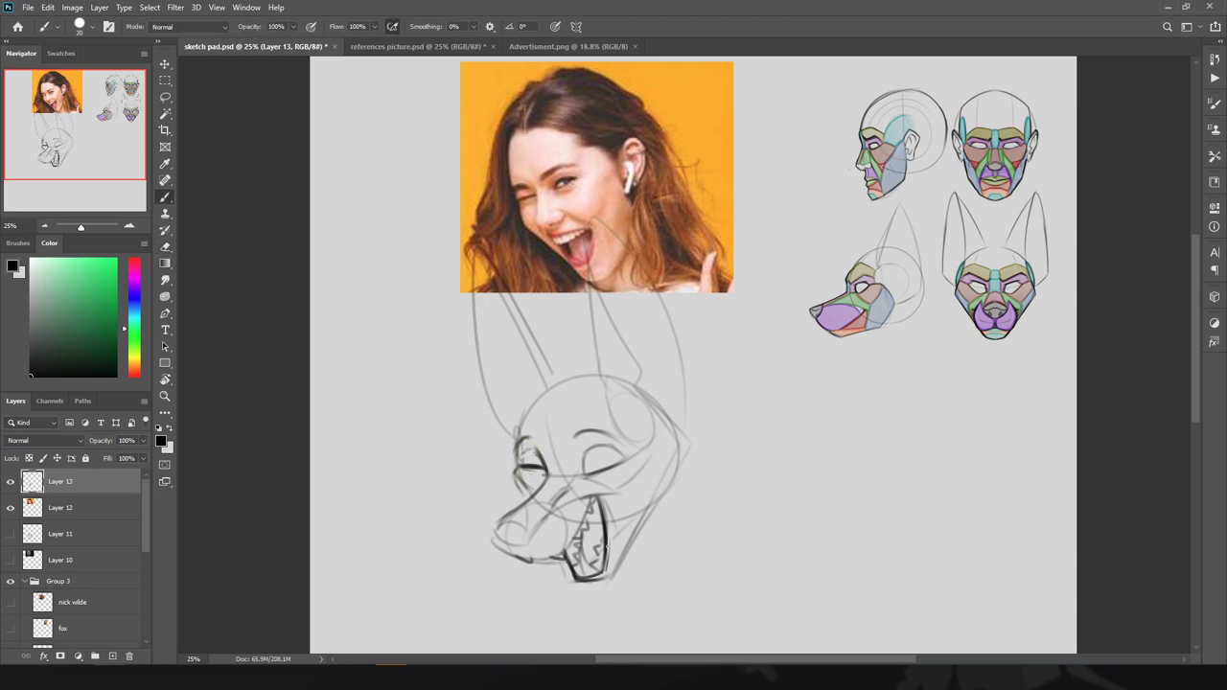
- Darken the back edge of the mouth, the chin and the jaw contour up to the cheek
{"action": "mouse_move", "coordinate": [597, 500]}
{"action": "left_mouse_down"}
{"action": "mouse_move", "coordinate": [600, 579]}
{"action": "mouse_move", "coordinate": [575, 586]}
{"action": "mouse_move", "coordinate": [600, 581]}
{"action": "mouse_move", "coordinate": [603, 522]}
{"action": "left_mouse_up"}
{"action": "mouse_move", "coordinate": [591, 583]}
{"action": "left_mouse_down"}
{"action": "mouse_move", "coordinate": [579, 582]}
{"action": "mouse_move", "coordinate": [614, 582]}
{"action": "mouse_move", "coordinate": [641, 509]}
{"action": "mouse_move", "coordinate": [612, 577]}
{"action": "mouse_move", "coordinate": [577, 586]}
{"action": "mouse_move", "coordinate": [620, 573]}
{"action": "left_mouse_up"}
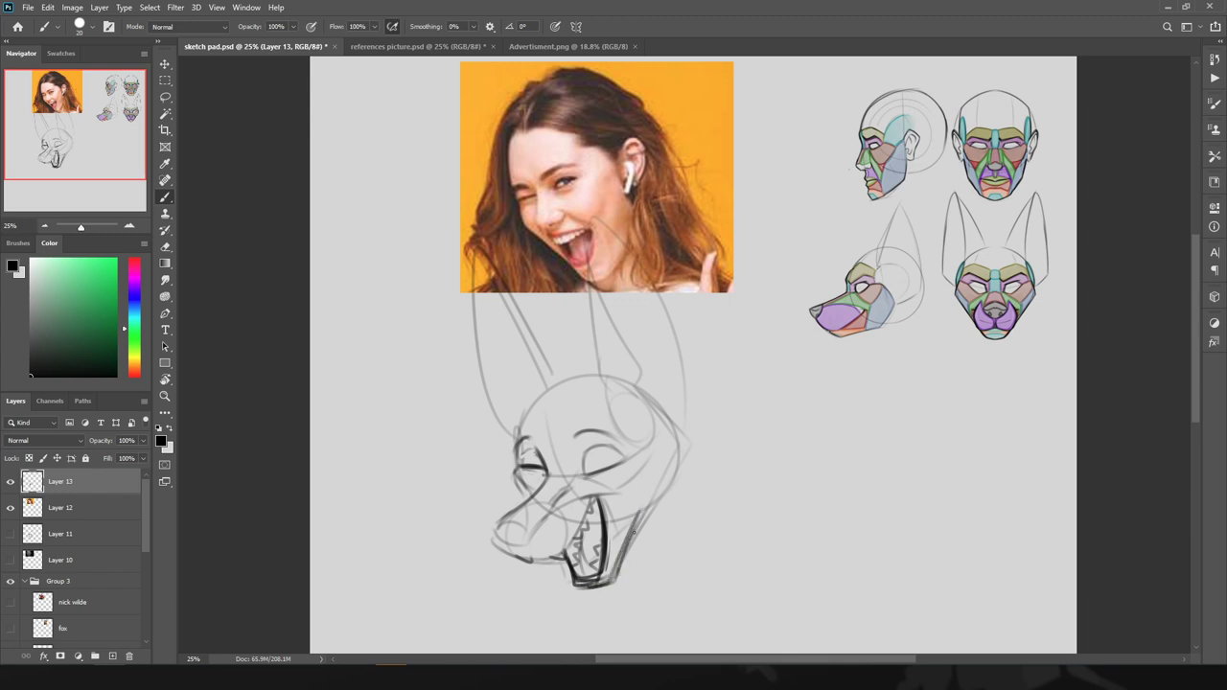
{"action": "mouse_move", "coordinate": [671, 481]}
{"action": "left_mouse_down"}
{"action": "mouse_move", "coordinate": [618, 567]}
{"action": "mouse_move", "coordinate": [577, 585]}
{"action": "left_mouse_up"}
{"action": "left_click_drag", "start_coordinate": [596, 495], "coordinate": [605, 572]}
{"action": "left_click_drag", "start_coordinate": [607, 508], "coordinate": [615, 540]}
- Reinforce the brow lines above both eyes and draw the iris in the open eye
{"action": "left_click_drag", "start_coordinate": [530, 439], "coordinate": [515, 457]}
{"action": "mouse_move", "coordinate": [520, 557]}
{"action": "left_mouse_down"}
{"action": "mouse_move", "coordinate": [538, 554]}
{"action": "mouse_move", "coordinate": [597, 476]}
{"action": "mouse_move", "coordinate": [625, 462]}
{"action": "mouse_move", "coordinate": [616, 492]}
{"action": "mouse_move", "coordinate": [654, 457]}
{"action": "mouse_move", "coordinate": [577, 438]}
{"action": "left_mouse_up"}
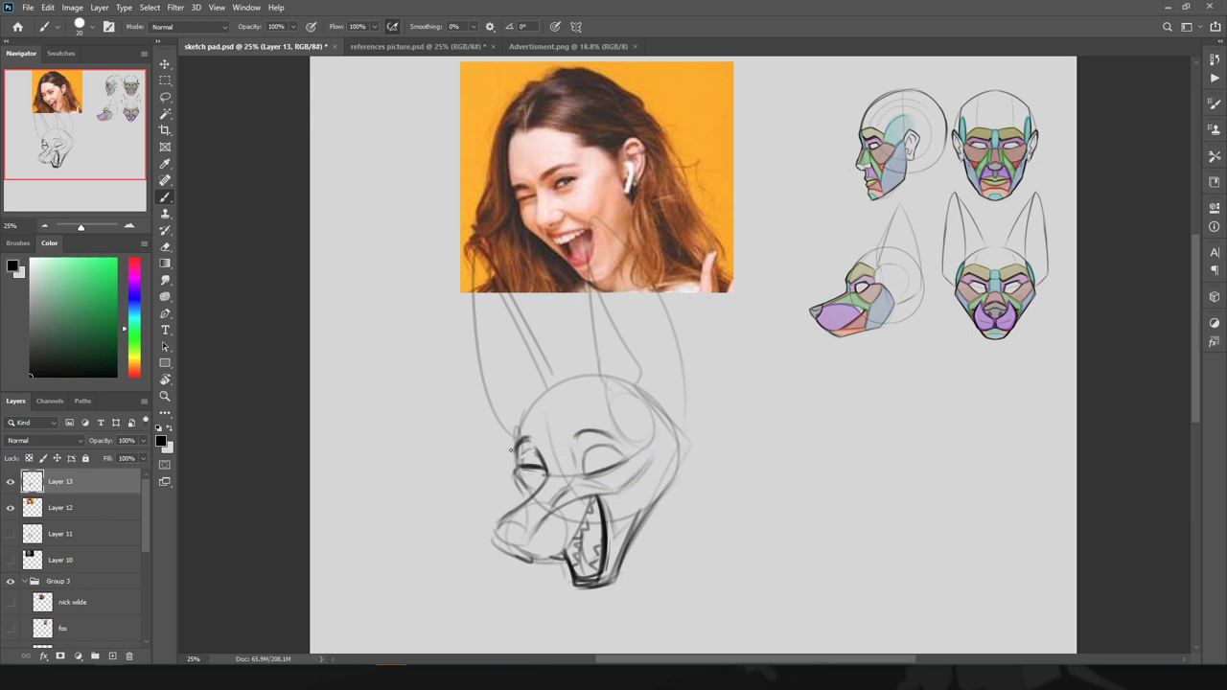
{"action": "mouse_move", "coordinate": [600, 447]}
{"action": "left_mouse_down"}
{"action": "mouse_move", "coordinate": [601, 462]}
{"action": "mouse_move", "coordinate": [615, 462]}
{"action": "mouse_move", "coordinate": [597, 462]}
{"action": "left_mouse_up"}
- Darken the upper lip curve up to the mouth corner, then the muzzle outline and nose
{"action": "left_click_drag", "start_coordinate": [549, 557], "coordinate": [590, 509]}
{"action": "key", "text": "ctrl+z"}
{"action": "left_click_drag", "start_coordinate": [550, 558], "coordinate": [598, 496]}
{"action": "key", "text": "ctrl+z"}
{"action": "mouse_move", "coordinate": [553, 556]}
{"action": "left_mouse_down"}
{"action": "mouse_move", "coordinate": [591, 498]}
{"action": "mouse_move", "coordinate": [551, 557]}
{"action": "mouse_move", "coordinate": [529, 559]}
{"action": "mouse_move", "coordinate": [584, 514]}
{"action": "left_mouse_up"}
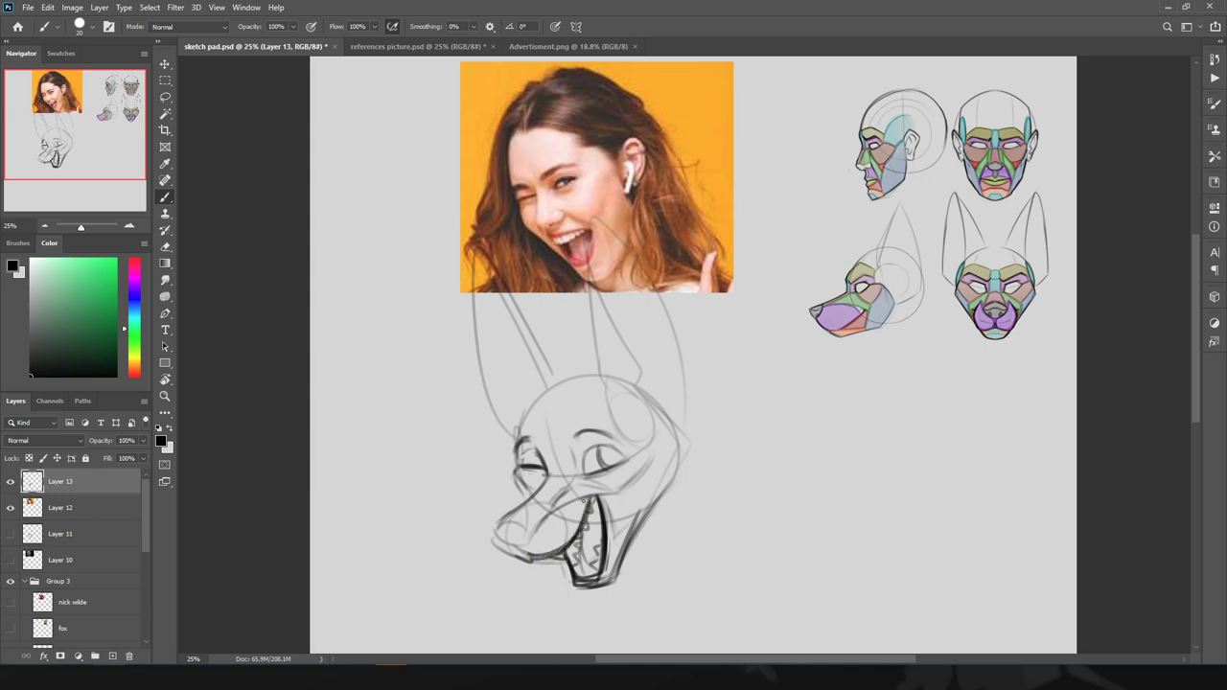
{"action": "mouse_move", "coordinate": [531, 557]}
{"action": "left_mouse_down"}
{"action": "mouse_move", "coordinate": [508, 559]}
{"action": "mouse_move", "coordinate": [488, 529]}
{"action": "mouse_move", "coordinate": [547, 472]}
{"action": "left_mouse_up"}
{"action": "mouse_move", "coordinate": [503, 530]}
{"action": "left_mouse_down"}
{"action": "mouse_move", "coordinate": [547, 514]}
{"action": "mouse_move", "coordinate": [522, 547]}
{"action": "mouse_move", "coordinate": [532, 528]}
{"action": "mouse_move", "coordinate": [503, 524]}
{"action": "mouse_move", "coordinate": [526, 540]}
{"action": "mouse_move", "coordinate": [535, 525]}
{"action": "mouse_move", "coordinate": [516, 537]}
{"action": "mouse_move", "coordinate": [526, 543]}
{"action": "mouse_move", "coordinate": [499, 532]}
{"action": "mouse_move", "coordinate": [523, 545]}
{"action": "mouse_move", "coordinate": [504, 526]}
{"action": "mouse_move", "coordinate": [512, 553]}
{"action": "mouse_move", "coordinate": [488, 536]}
{"action": "mouse_move", "coordinate": [537, 552]}
{"action": "mouse_move", "coordinate": [518, 545]}
{"action": "mouse_move", "coordinate": [615, 494]}
{"action": "left_mouse_up"}
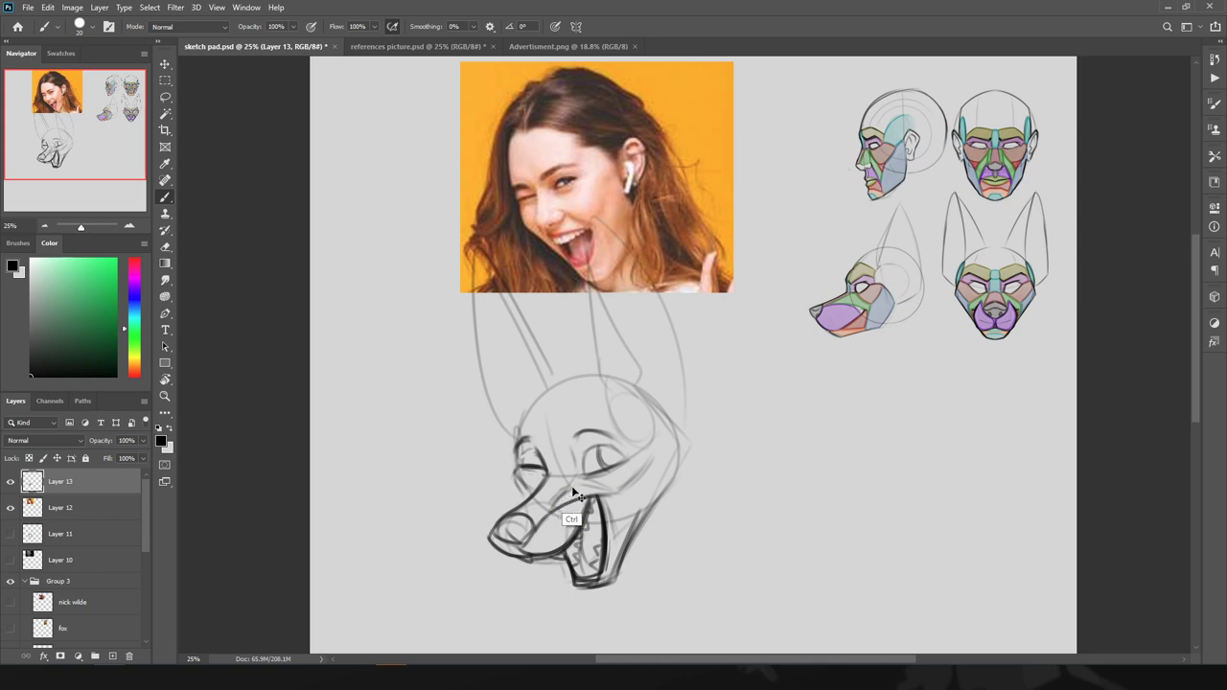
- Strengthen the lines around the lower edges of both eyes and draw the back neck line behind the jaw
{"action": "mouse_move", "coordinate": [581, 477]}
{"action": "left_mouse_down"}
{"action": "mouse_move", "coordinate": [617, 479]}
{"action": "mouse_move", "coordinate": [632, 458]}
{"action": "left_mouse_up"}
{"action": "left_click_drag", "start_coordinate": [542, 476], "coordinate": [513, 476]}
{"action": "left_click_drag", "start_coordinate": [689, 477], "coordinate": [671, 534]}
{"action": "key", "text": "ctrl+z"}
{"action": "left_click_drag", "start_coordinate": [683, 469], "coordinate": [673, 546]}
{"action": "key", "text": "ctrl+z"}
{"action": "left_click_drag", "start_coordinate": [680, 469], "coordinate": [680, 539]}
- Draw the front neck line under the chin and sketch a clawed thumbs-up hand beside the head
{"action": "left_click_drag", "start_coordinate": [603, 588], "coordinate": [588, 616]}
{"action": "left_click_drag", "start_coordinate": [679, 552], "coordinate": [788, 581]}
{"action": "mouse_move", "coordinate": [734, 586]}
{"action": "left_mouse_down"}
{"action": "mouse_move", "coordinate": [746, 555]}
{"action": "mouse_move", "coordinate": [712, 571]}
{"action": "left_mouse_up"}
{"action": "mouse_move", "coordinate": [755, 534]}
{"action": "left_mouse_down"}
{"action": "mouse_move", "coordinate": [735, 581]}
{"action": "mouse_move", "coordinate": [671, 570]}
{"action": "mouse_move", "coordinate": [701, 607]}
{"action": "left_mouse_up"}
{"action": "left_click_drag", "start_coordinate": [373, 568], "coordinate": [397, 524]}
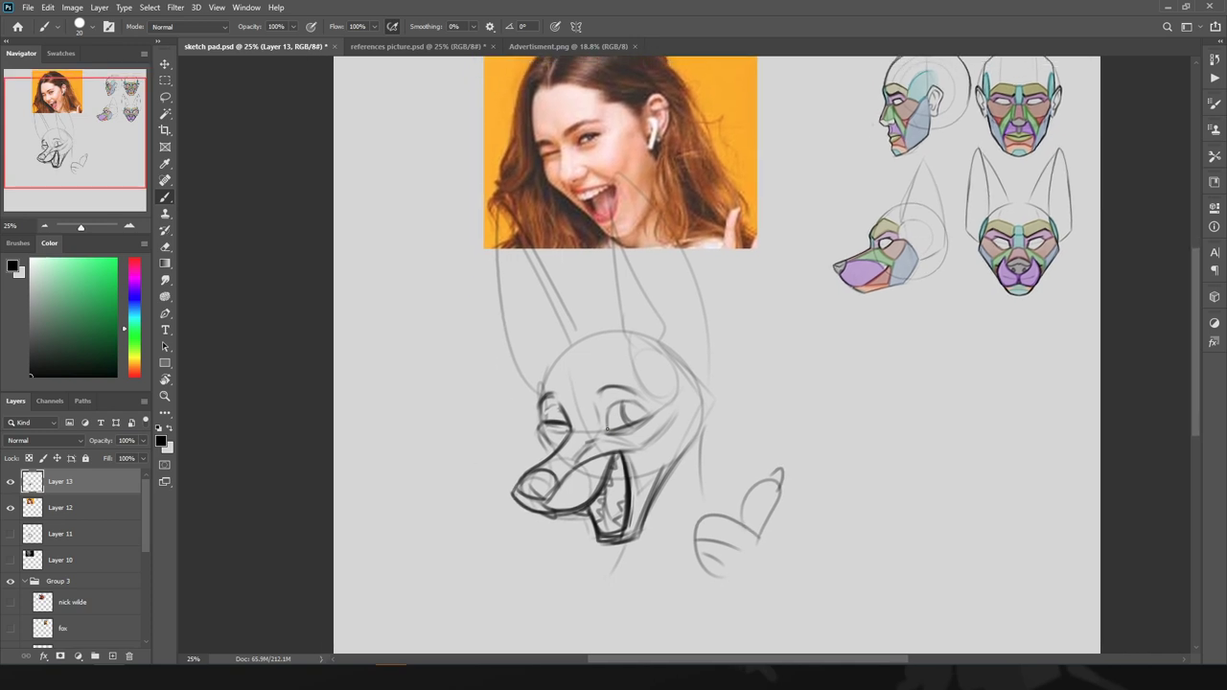
- Darken the outline of the open eye and the closed lid of the winking eye
{"action": "mouse_move", "coordinate": [607, 428]}
{"action": "left_mouse_down"}
{"action": "mouse_move", "coordinate": [653, 413]}
{"action": "mouse_move", "coordinate": [635, 410]}
{"action": "left_mouse_up"}
{"action": "left_click_drag", "start_coordinate": [558, 419], "coordinate": [574, 423]}
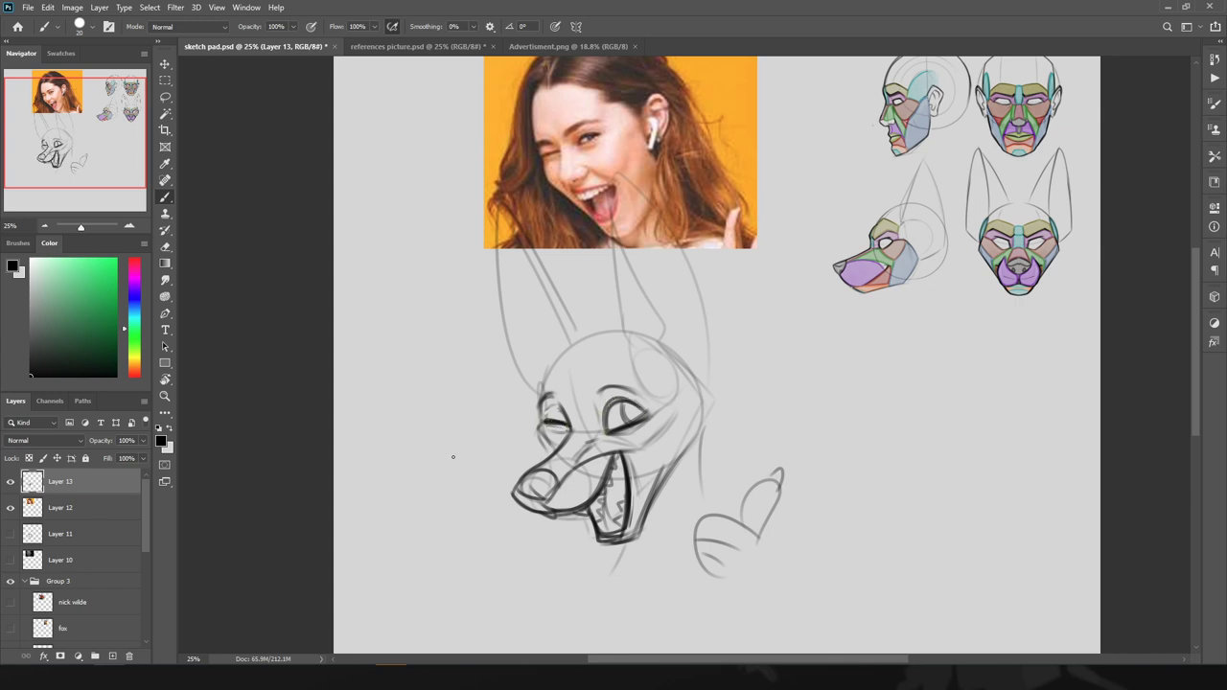
- Hide the woman's photo layer, then darken the rounded temple shape and the brow lines around both eyes
{"action": "left_click", "coordinate": [10, 507]}
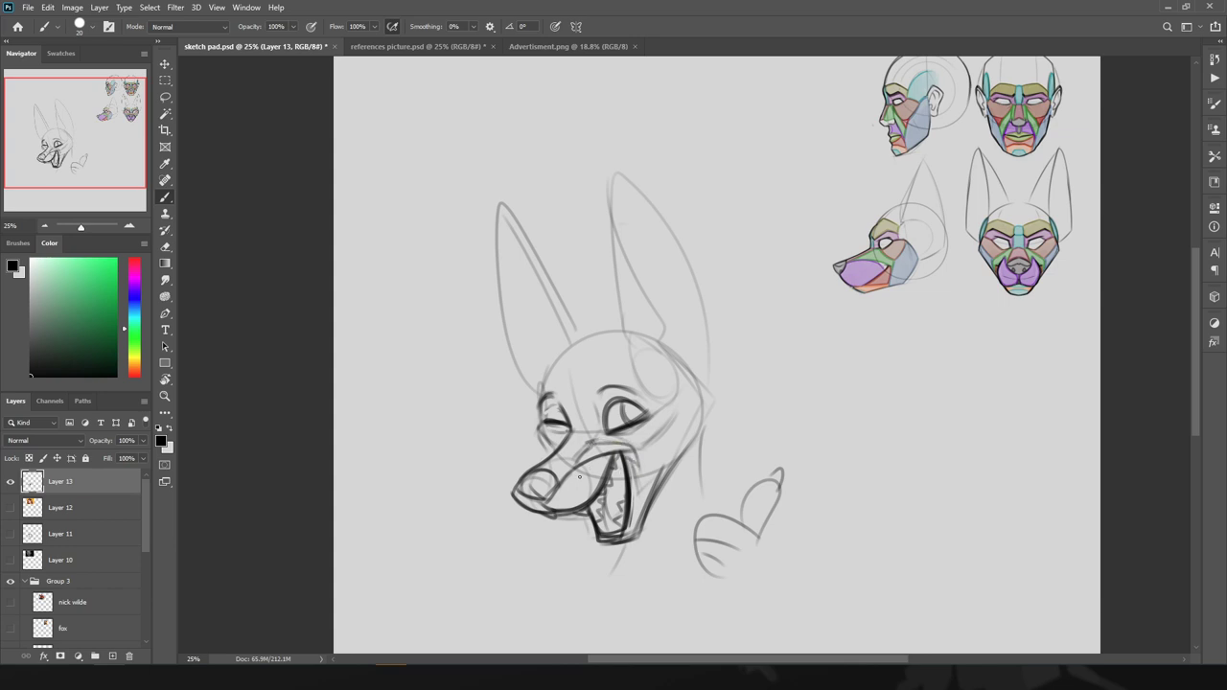
{"action": "mouse_move", "coordinate": [623, 454]}
{"action": "left_mouse_down"}
{"action": "mouse_move", "coordinate": [630, 495]}
{"action": "mouse_move", "coordinate": [664, 409]}
{"action": "mouse_move", "coordinate": [625, 391]}
{"action": "mouse_move", "coordinate": [667, 402]}
{"action": "mouse_move", "coordinate": [635, 392]}
{"action": "mouse_move", "coordinate": [655, 401]}
{"action": "mouse_move", "coordinate": [643, 347]}
{"action": "mouse_move", "coordinate": [673, 393]}
{"action": "left_mouse_up"}
{"action": "mouse_move", "coordinate": [543, 421]}
{"action": "left_mouse_down"}
{"action": "mouse_move", "coordinate": [556, 393]}
{"action": "mouse_move", "coordinate": [599, 430]}
{"action": "mouse_move", "coordinate": [598, 386]}
{"action": "left_mouse_up"}
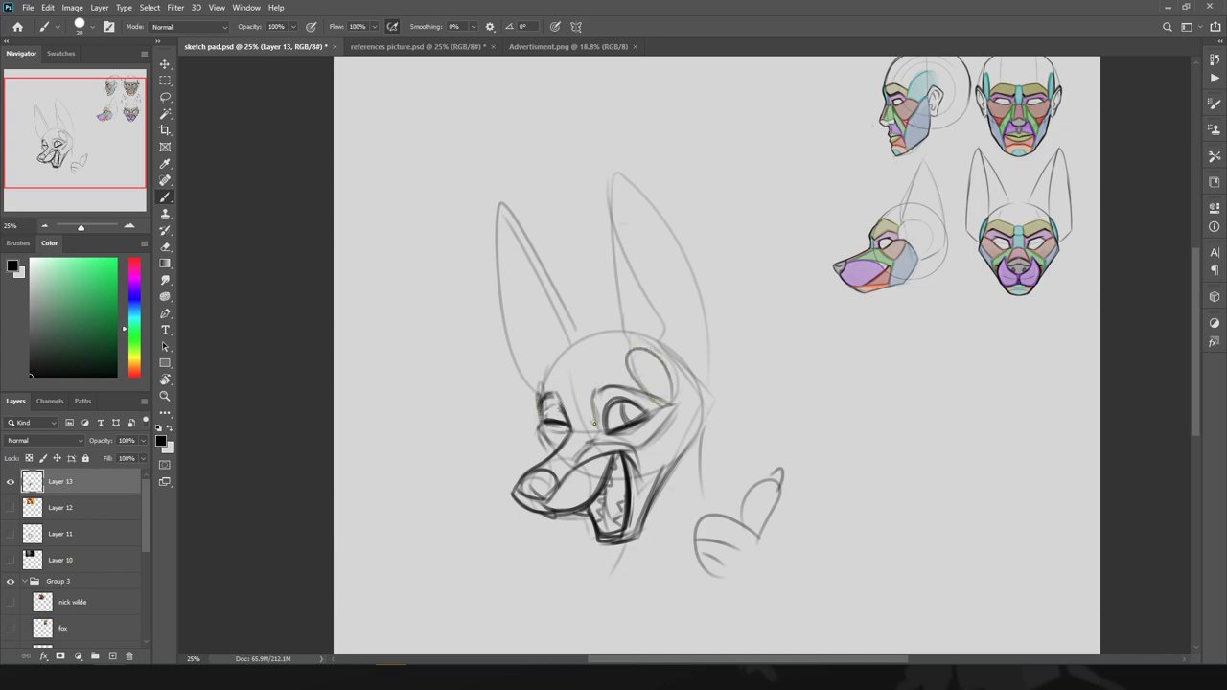
- Draw a short line beside the open eye's inner edge and try extra strokes near the muzzle and below the jaw
{"action": "left_click_drag", "start_coordinate": [595, 428], "coordinate": [594, 398]}
{"action": "mouse_move", "coordinate": [553, 467]}
{"action": "left_mouse_down"}
{"action": "mouse_move", "coordinate": [644, 449]}
{"action": "mouse_move", "coordinate": [548, 486]}
{"action": "left_mouse_up"}
{"action": "key", "text": "ctrl+z"}
{"action": "mouse_move", "coordinate": [630, 572]}
{"action": "left_mouse_down"}
{"action": "mouse_move", "coordinate": [665, 527]}
{"action": "mouse_move", "coordinate": [616, 567]}
{"action": "left_mouse_up"}
{"action": "key", "text": "ctrl+z"}
- Hide the winking canine sketch on Layer 13 and add a new empty layer on top
{"action": "left_click", "coordinate": [11, 481]}
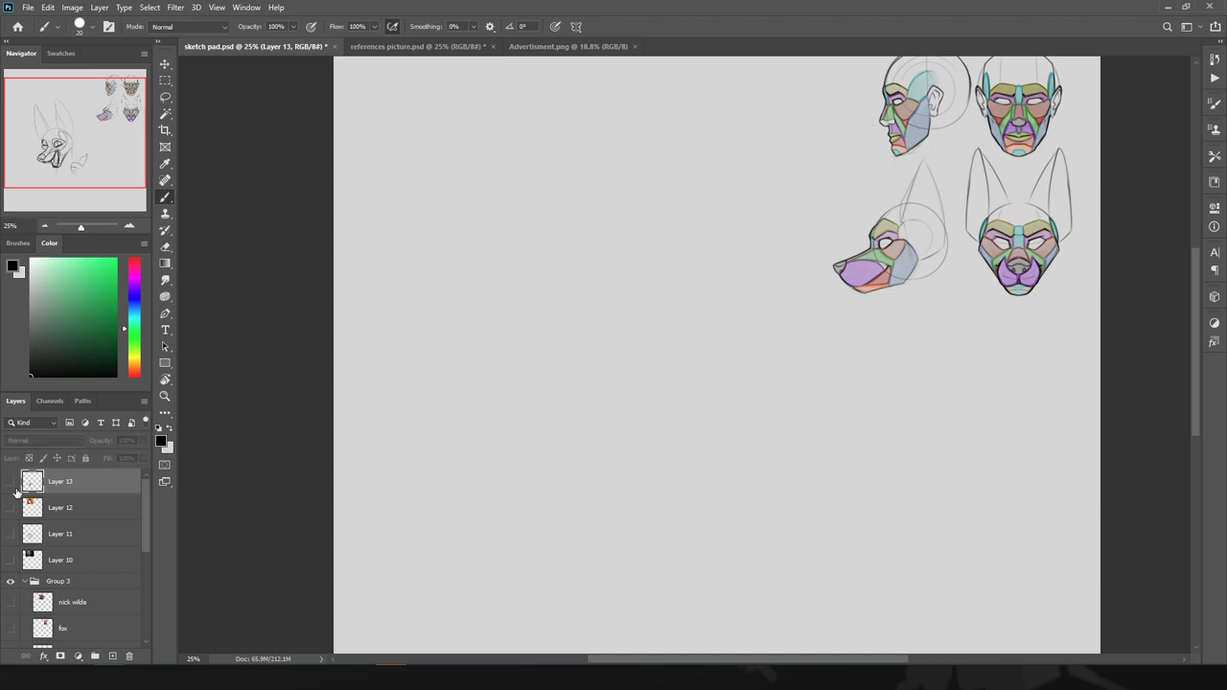
{"action": "left_click", "coordinate": [112, 656]}
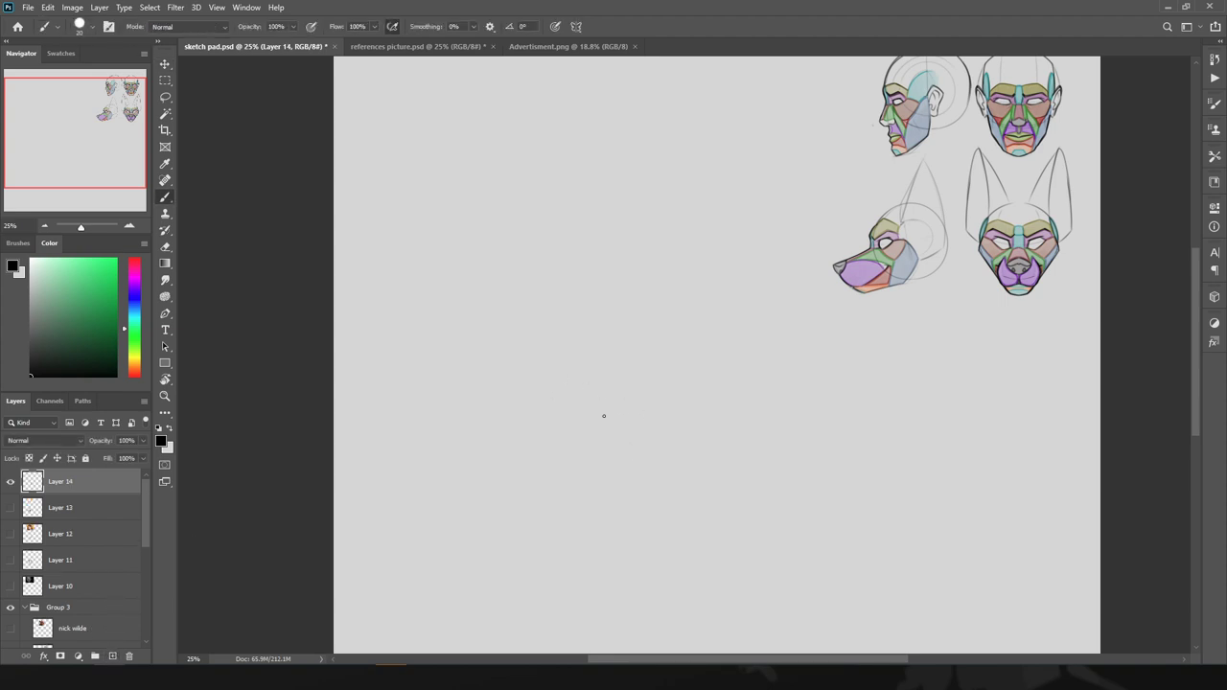
- Sketch overlapping head circles with small oval brow shapes and erase stray marks around the brow
{"action": "mouse_move", "coordinate": [624, 506]}
{"action": "left_mouse_down"}
{"action": "mouse_move", "coordinate": [735, 431]}
{"action": "mouse_move", "coordinate": [649, 498]}
{"action": "mouse_move", "coordinate": [709, 484]}
{"action": "left_mouse_up"}
{"action": "mouse_move", "coordinate": [648, 326]}
{"action": "left_mouse_down"}
{"action": "mouse_move", "coordinate": [529, 446]}
{"action": "mouse_move", "coordinate": [531, 466]}
{"action": "mouse_move", "coordinate": [604, 501]}
{"action": "mouse_move", "coordinate": [726, 411]}
{"action": "mouse_move", "coordinate": [628, 338]}
{"action": "left_mouse_up"}
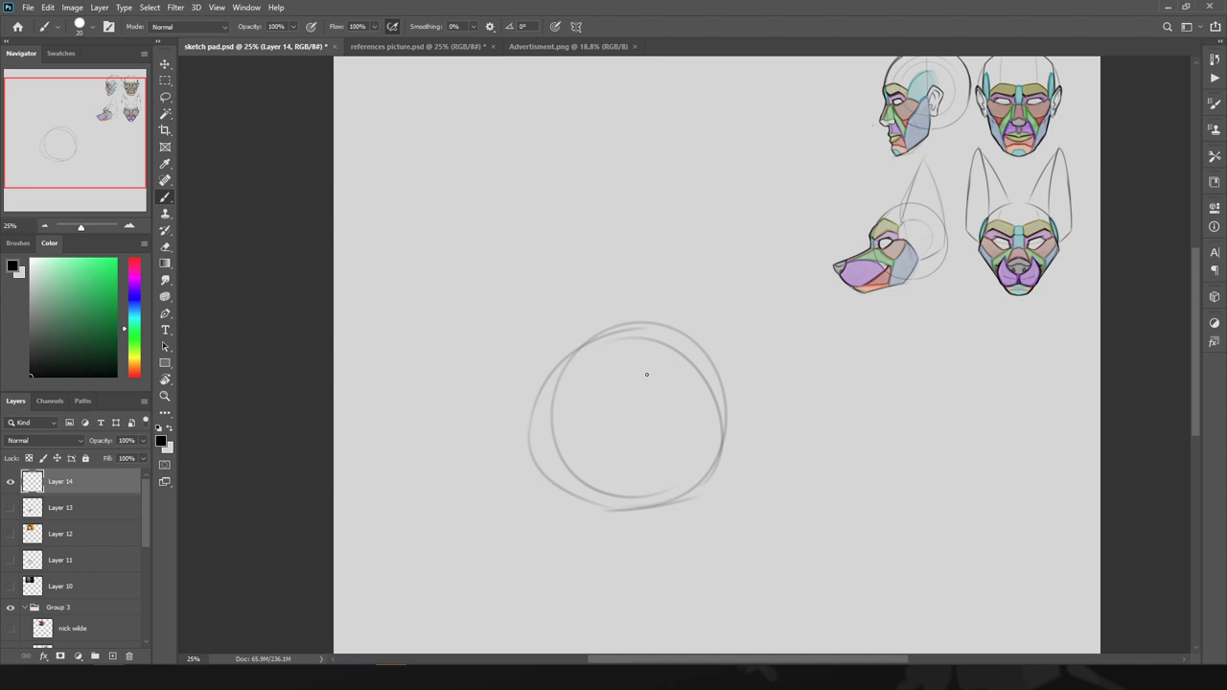
{"action": "mouse_move", "coordinate": [646, 374]}
{"action": "left_mouse_down"}
{"action": "mouse_move", "coordinate": [696, 365]}
{"action": "mouse_move", "coordinate": [665, 370]}
{"action": "left_mouse_up"}
{"action": "mouse_move", "coordinate": [547, 391]}
{"action": "left_mouse_down"}
{"action": "mouse_move", "coordinate": [578, 373]}
{"action": "mouse_move", "coordinate": [545, 389]}
{"action": "mouse_move", "coordinate": [654, 373]}
{"action": "mouse_move", "coordinate": [650, 360]}
{"action": "mouse_move", "coordinate": [656, 372]}
{"action": "mouse_move", "coordinate": [551, 386]}
{"action": "left_mouse_up"}
{"action": "key", "text": "e"}
{"action": "mouse_move", "coordinate": [661, 370]}
{"action": "left_mouse_down"}
{"action": "mouse_move", "coordinate": [638, 389]}
{"action": "mouse_move", "coordinate": [675, 385]}
{"action": "left_mouse_up"}
- Try half-lidded eye shapes with a flat upper lid beneath both oval brows
{"action": "key", "text": "b"}
{"action": "left_click_drag", "start_coordinate": [567, 396], "coordinate": [547, 407]}
{"action": "key", "text": "ctrl+z"}
{"action": "key", "text": "ctrl+z"}
{"action": "key", "text": "ctrl+z"}
{"action": "mouse_move", "coordinate": [634, 384]}
{"action": "left_mouse_down"}
{"action": "mouse_move", "coordinate": [682, 382]}
{"action": "mouse_move", "coordinate": [655, 413]}
{"action": "mouse_move", "coordinate": [689, 387]}
{"action": "left_mouse_up"}
{"action": "key", "text": "ctrl+z"}
{"action": "mouse_move", "coordinate": [569, 389]}
{"action": "left_mouse_down"}
{"action": "mouse_move", "coordinate": [539, 407]}
{"action": "mouse_move", "coordinate": [573, 401]}
{"action": "mouse_move", "coordinate": [575, 390]}
{"action": "mouse_move", "coordinate": [542, 402]}
{"action": "mouse_move", "coordinate": [545, 421]}
{"action": "left_mouse_up"}
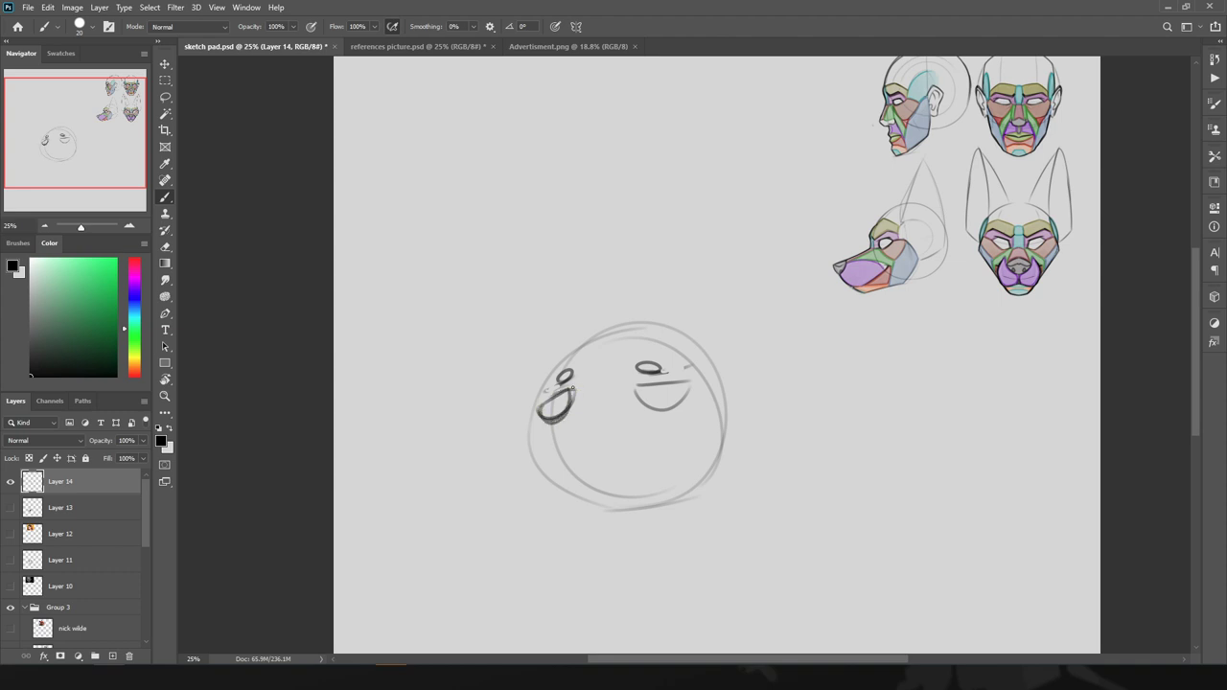
{"action": "mouse_move", "coordinate": [634, 385]}
{"action": "left_mouse_down"}
{"action": "mouse_move", "coordinate": [680, 411]}
{"action": "mouse_move", "coordinate": [686, 380]}
{"action": "left_mouse_up"}
- Undo the half-lidded eye strokes under the brows
{"action": "key", "text": "ctrl+z"}
{"action": "key", "text": "ctrl+z"}
{"action": "key", "text": "ctrl+z"}
{"action": "key", "text": "ctrl+z"}
{"action": "key", "text": "ctrl+z"}
{"action": "key", "text": "ctrl+z"}
{"action": "key", "text": "ctrl+z"}
{"action": "key", "text": "ctrl+z"}
{"action": "key", "text": "ctrl+z"}
- Sketch wide upright oval eyes under both brows and darken their outlines
{"action": "mouse_move", "coordinate": [667, 381]}
{"action": "left_mouse_down"}
{"action": "mouse_move", "coordinate": [684, 412]}
{"action": "mouse_move", "coordinate": [665, 381]}
{"action": "left_mouse_up"}
{"action": "mouse_move", "coordinate": [544, 409]}
{"action": "left_mouse_down"}
{"action": "mouse_move", "coordinate": [558, 422]}
{"action": "mouse_move", "coordinate": [552, 401]}
{"action": "left_mouse_up"}
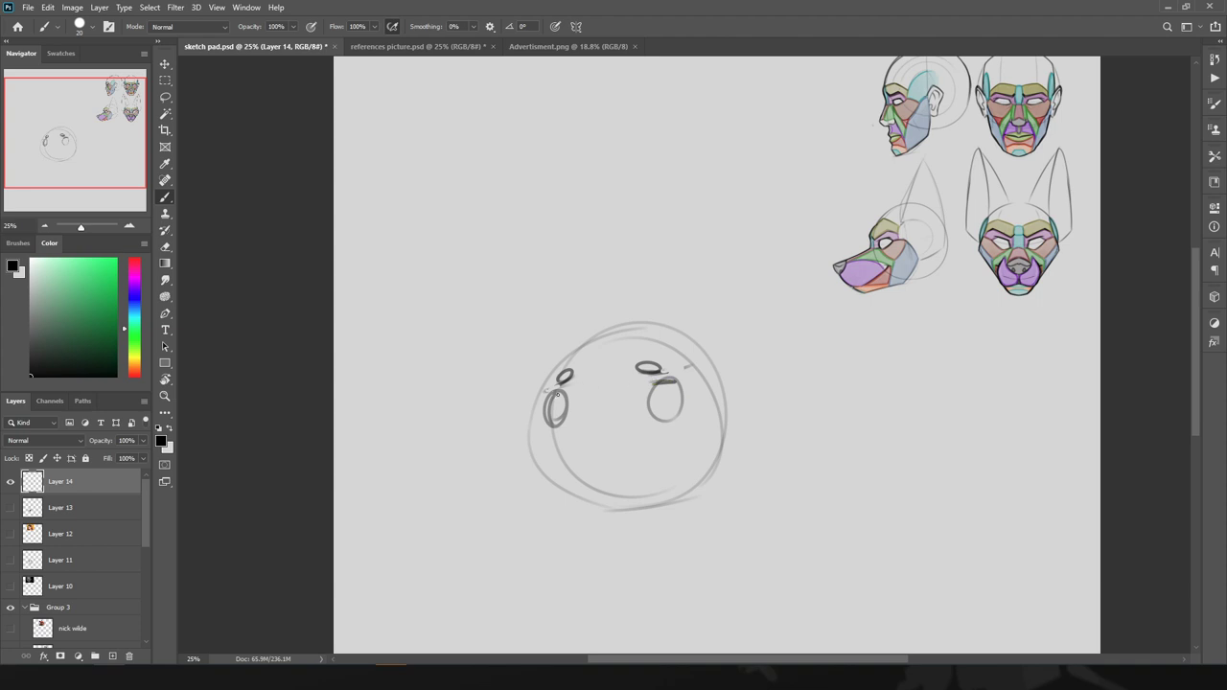
{"action": "mouse_move", "coordinate": [656, 421]}
{"action": "left_mouse_down"}
{"action": "mouse_move", "coordinate": [684, 396]}
{"action": "mouse_move", "coordinate": [658, 420]}
{"action": "left_mouse_up"}
{"action": "left_click_drag", "start_coordinate": [560, 427], "coordinate": [546, 426]}
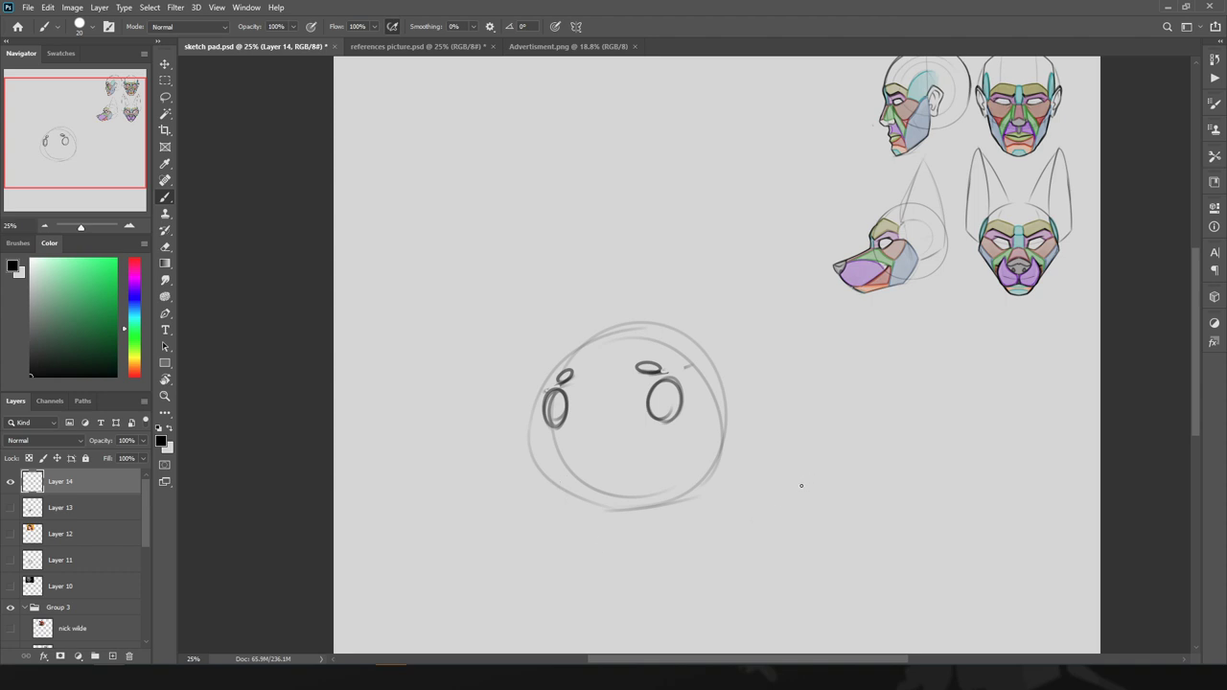
{"action": "mouse_move", "coordinate": [913, 450]}
{"action": "left_mouse_down"}
{"action": "mouse_move", "coordinate": [789, 470]}
{"action": "mouse_move", "coordinate": [916, 472]}
{"action": "left_mouse_up"}
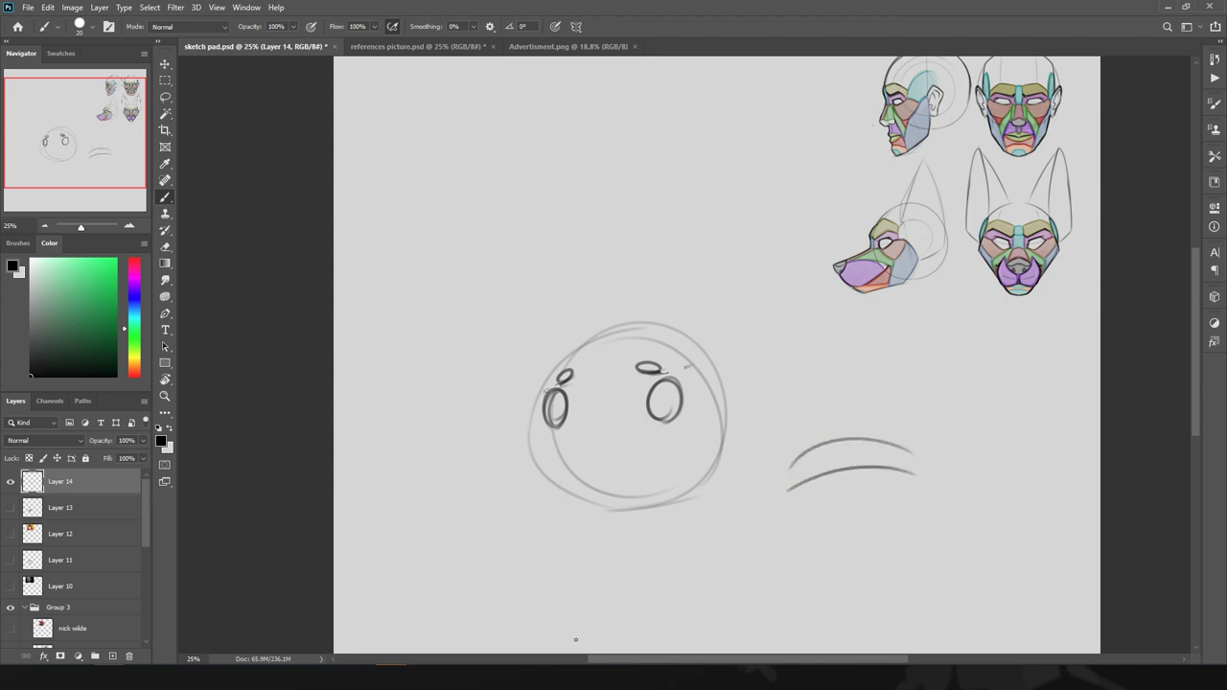
{"action": "key", "text": "ctrl+z"}
{"action": "key", "text": "ctrl+z"}
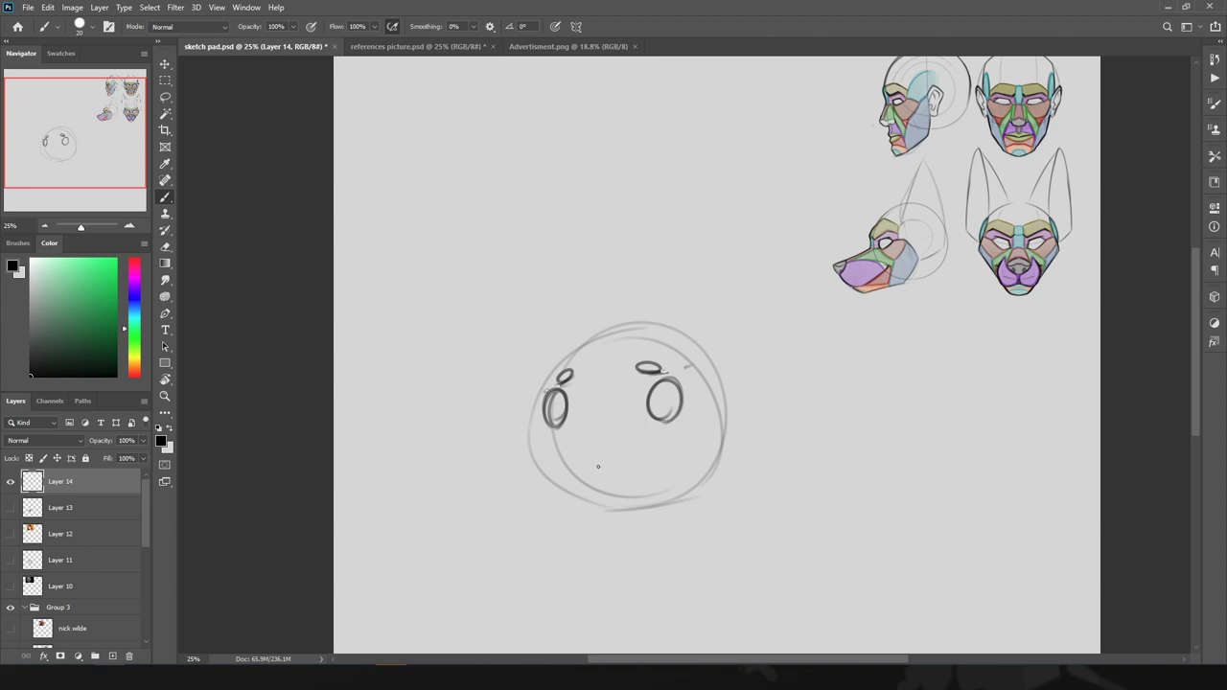
- Sketch a wavy, downturned mouth with a nearly straight lower line across the lower part of the face
{"action": "left_click_drag", "start_coordinate": [585, 461], "coordinate": [685, 465]}
{"action": "mouse_move", "coordinate": [589, 463]}
{"action": "left_mouse_down"}
{"action": "mouse_move", "coordinate": [642, 453]}
{"action": "mouse_move", "coordinate": [684, 460]}
{"action": "left_mouse_up"}
{"action": "mouse_move", "coordinate": [589, 464]}
{"action": "left_mouse_down"}
{"action": "mouse_move", "coordinate": [551, 465]}
{"action": "mouse_move", "coordinate": [547, 482]}
{"action": "left_mouse_up"}
{"action": "left_click_drag", "start_coordinate": [686, 460], "coordinate": [686, 471]}
{"action": "left_click_drag", "start_coordinate": [551, 478], "coordinate": [676, 464]}
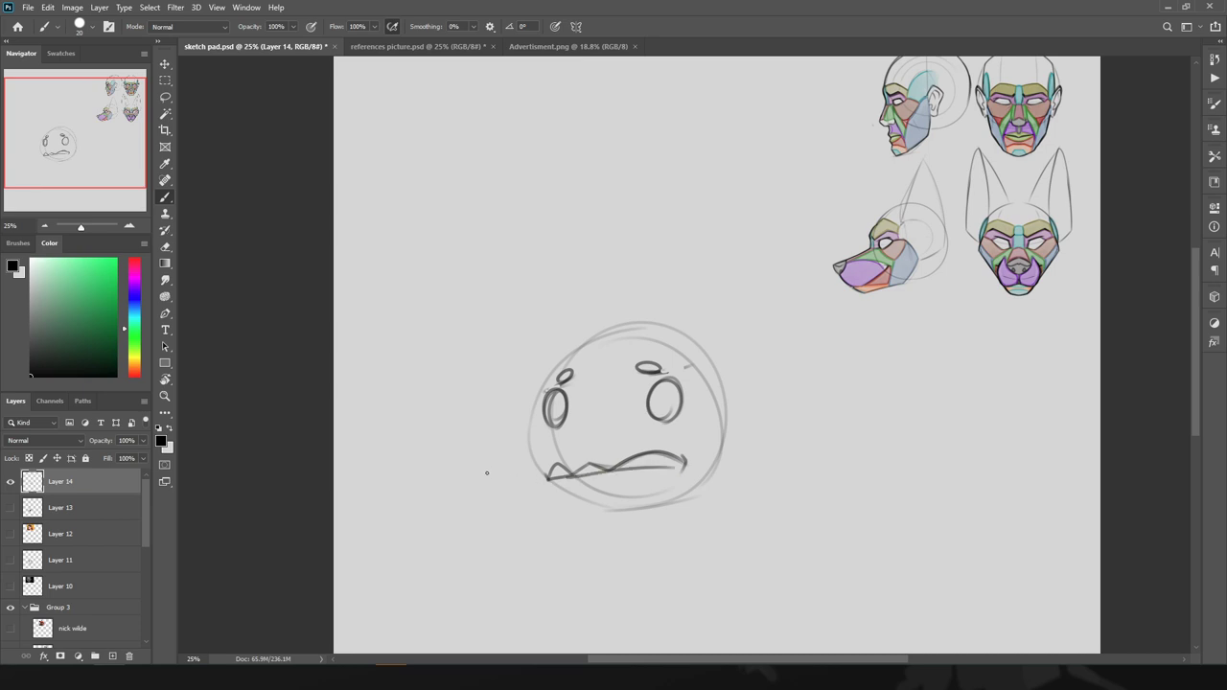
- Loosely redraw the outer head contour and add two long ovals beside the lower side of the head
{"action": "mouse_move", "coordinate": [610, 330]}
{"action": "left_mouse_down"}
{"action": "mouse_move", "coordinate": [508, 438]}
{"action": "mouse_move", "coordinate": [528, 394]}
{"action": "mouse_move", "coordinate": [517, 404]}
{"action": "mouse_move", "coordinate": [568, 513]}
{"action": "left_mouse_up"}
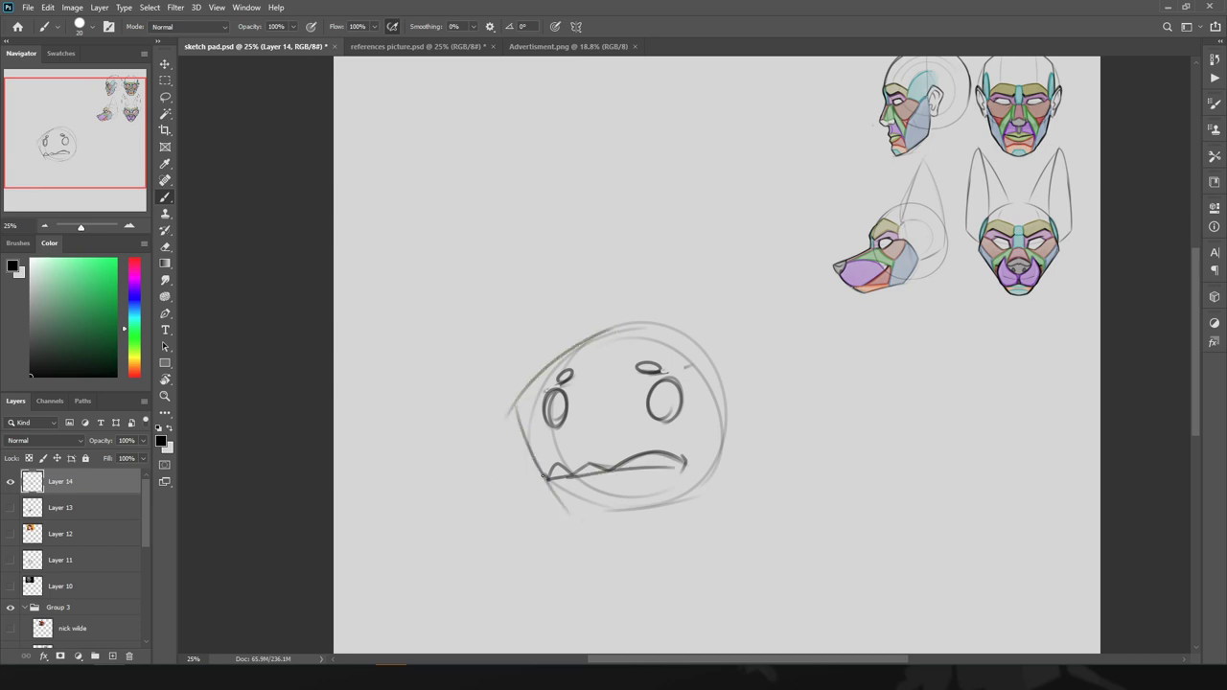
{"action": "key", "text": "ctrl+z"}
{"action": "mouse_move", "coordinate": [565, 353]}
{"action": "left_mouse_down"}
{"action": "mouse_move", "coordinate": [530, 458]}
{"action": "mouse_move", "coordinate": [649, 518]}
{"action": "mouse_move", "coordinate": [717, 497]}
{"action": "mouse_move", "coordinate": [716, 439]}
{"action": "mouse_move", "coordinate": [733, 498]}
{"action": "mouse_move", "coordinate": [743, 490]}
{"action": "left_mouse_up"}
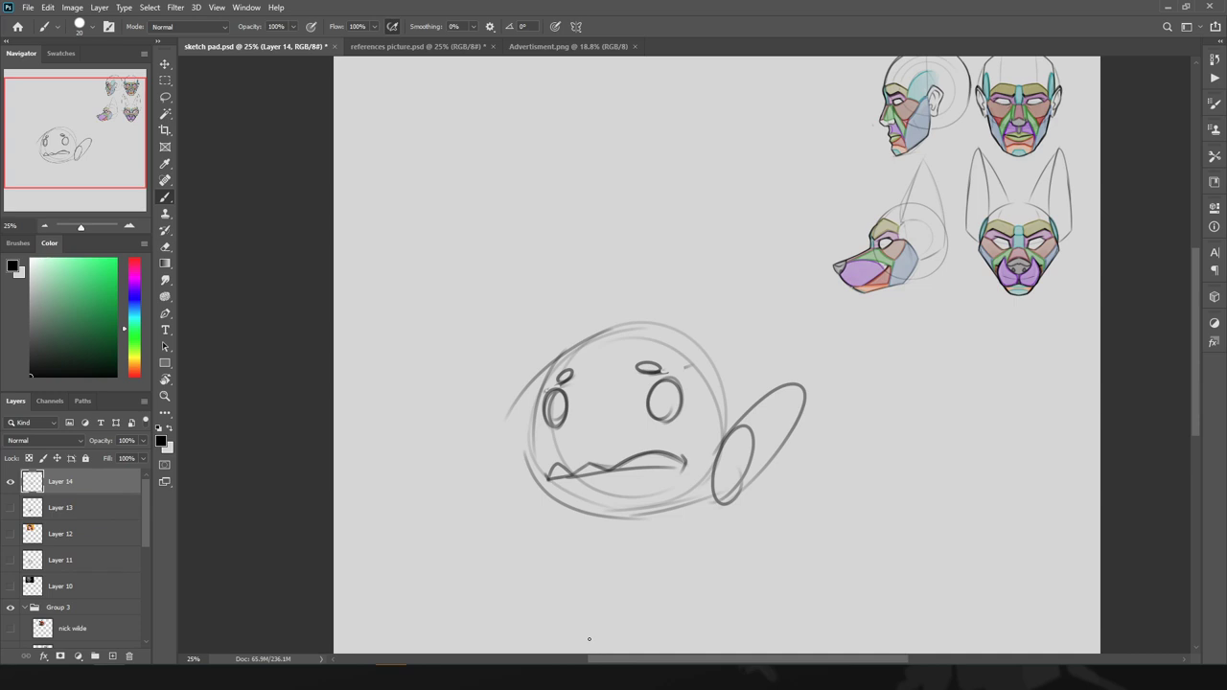
- Lasso the whole simple face sketch, delete it and clear the selection
{"action": "key", "text": "l"}
{"action": "mouse_move", "coordinate": [613, 561]}
{"action": "left_mouse_down"}
{"action": "mouse_move", "coordinate": [586, 249]}
{"action": "mouse_move", "coordinate": [589, 581]}
{"action": "left_mouse_up"}
{"action": "key", "text": "Delete"}
{"action": "key", "text": "ctrl+d"}
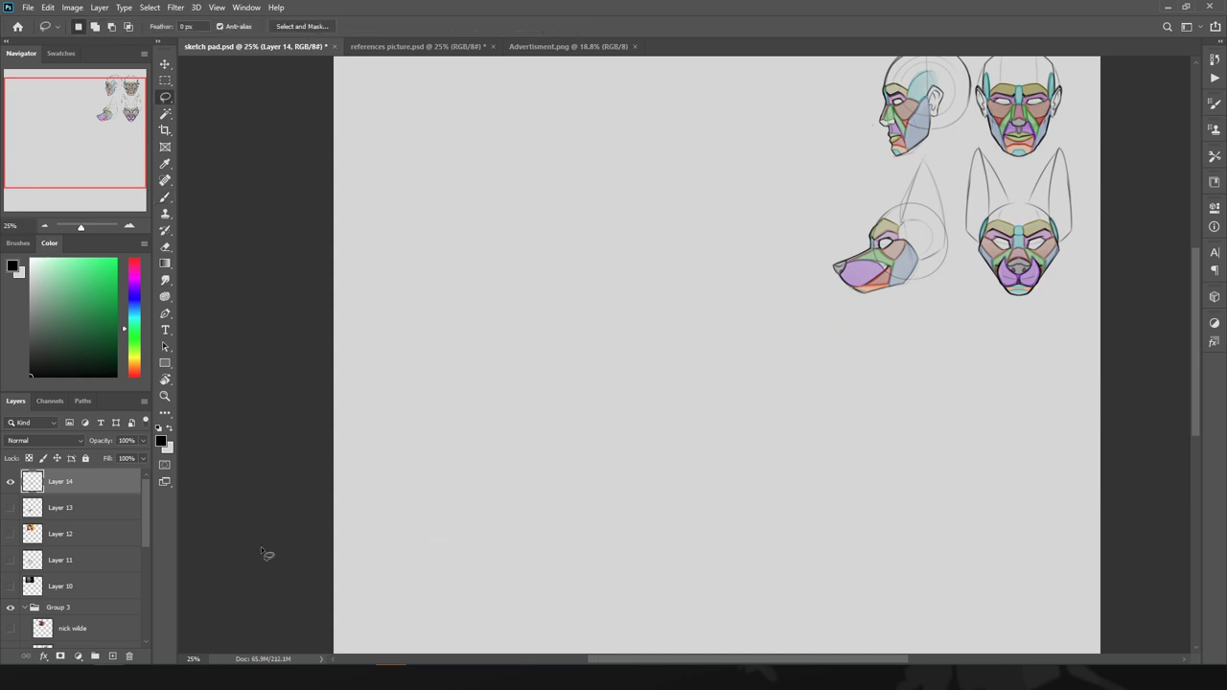
- Place the screaming boy's photo on a new layer, enlarge it and move it to the upper part of the canvas
{"action": "key", "text": "b"}
{"action": "left_click", "coordinate": [111, 656]}
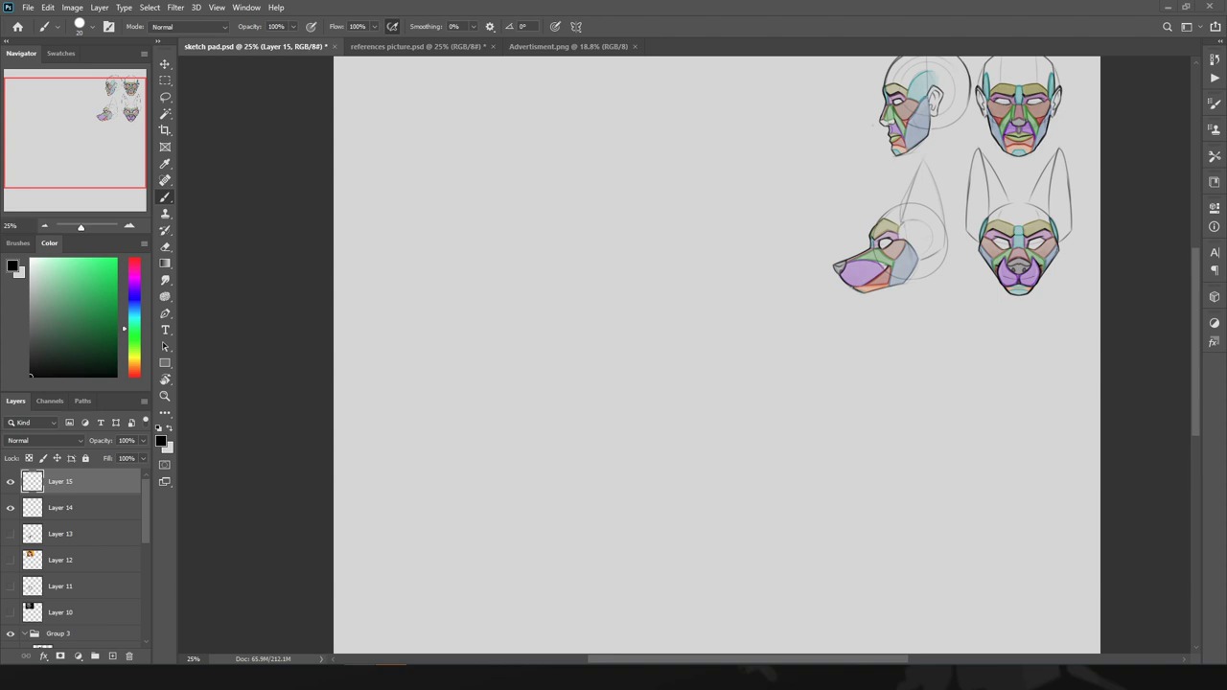
{"action": "left_click", "coordinate": [537, 317]}
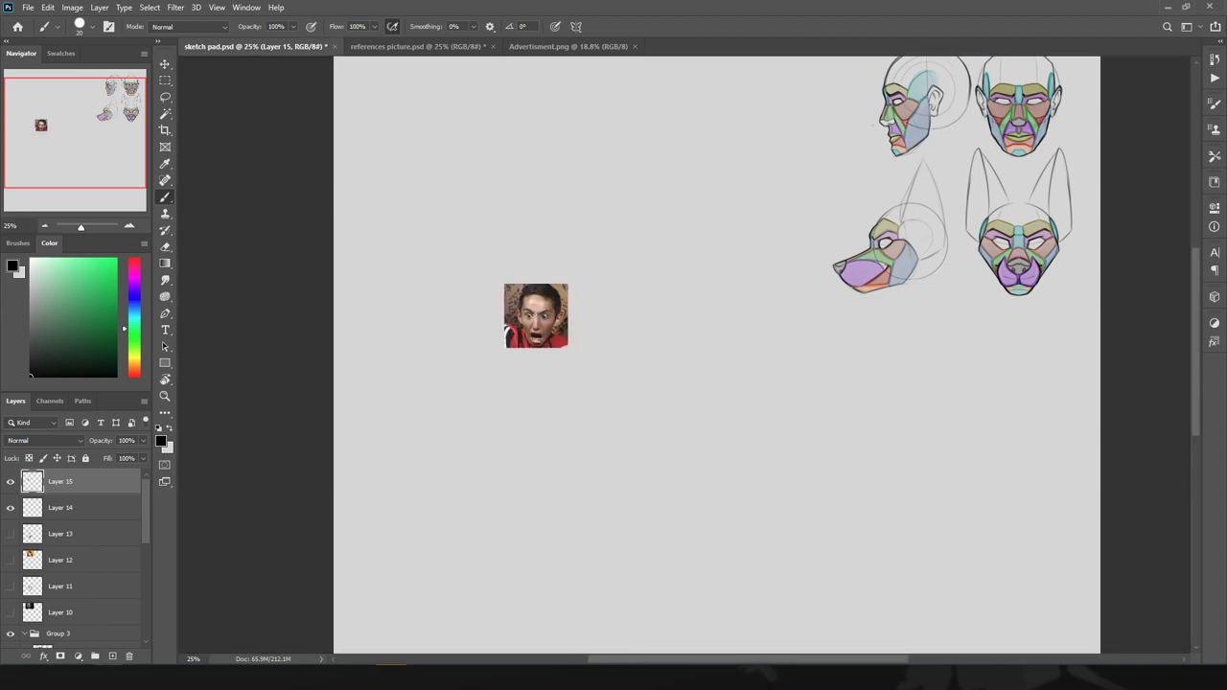
{"action": "key", "text": "ctrl+t"}
{"action": "left_click_drag", "start_coordinate": [504, 315], "coordinate": [362, 292]}
{"action": "left_click_drag", "start_coordinate": [442, 340], "coordinate": [556, 247]}
{"action": "key", "text": "Return"}
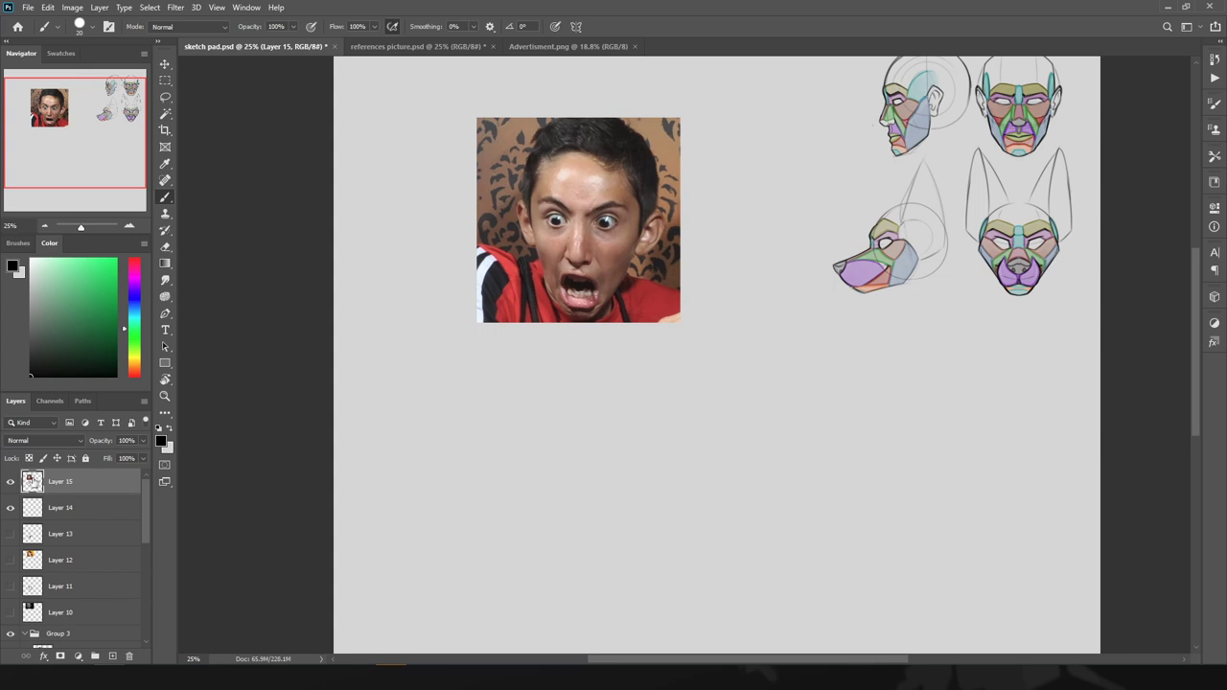
- Add a new layer above the photo and sketch a slightly wide head circle below the boy's picture
{"action": "left_click", "coordinate": [112, 656]}
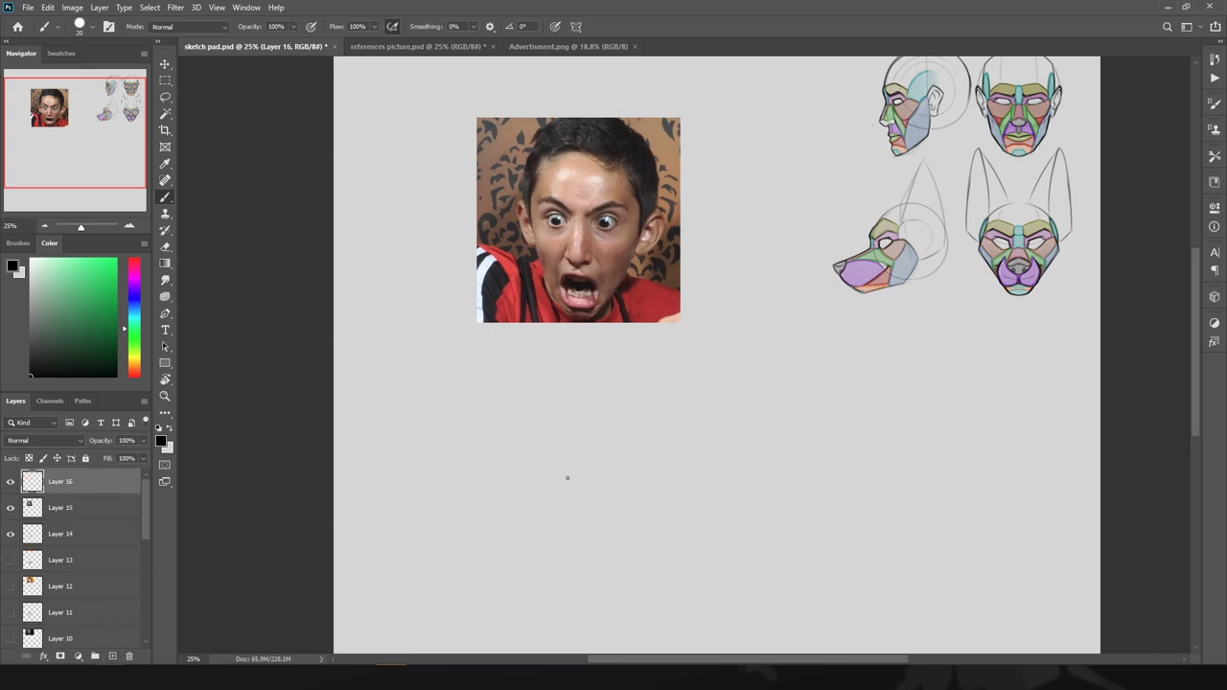
{"action": "mouse_move", "coordinate": [515, 531]}
{"action": "left_mouse_down"}
{"action": "mouse_move", "coordinate": [566, 547]}
{"action": "mouse_move", "coordinate": [620, 482]}
{"action": "left_mouse_up"}
{"action": "key", "text": "ctrl+z"}
{"action": "mouse_move", "coordinate": [549, 519]}
{"action": "left_mouse_down"}
{"action": "mouse_move", "coordinate": [489, 392]}
{"action": "mouse_move", "coordinate": [561, 528]}
{"action": "left_mouse_up"}
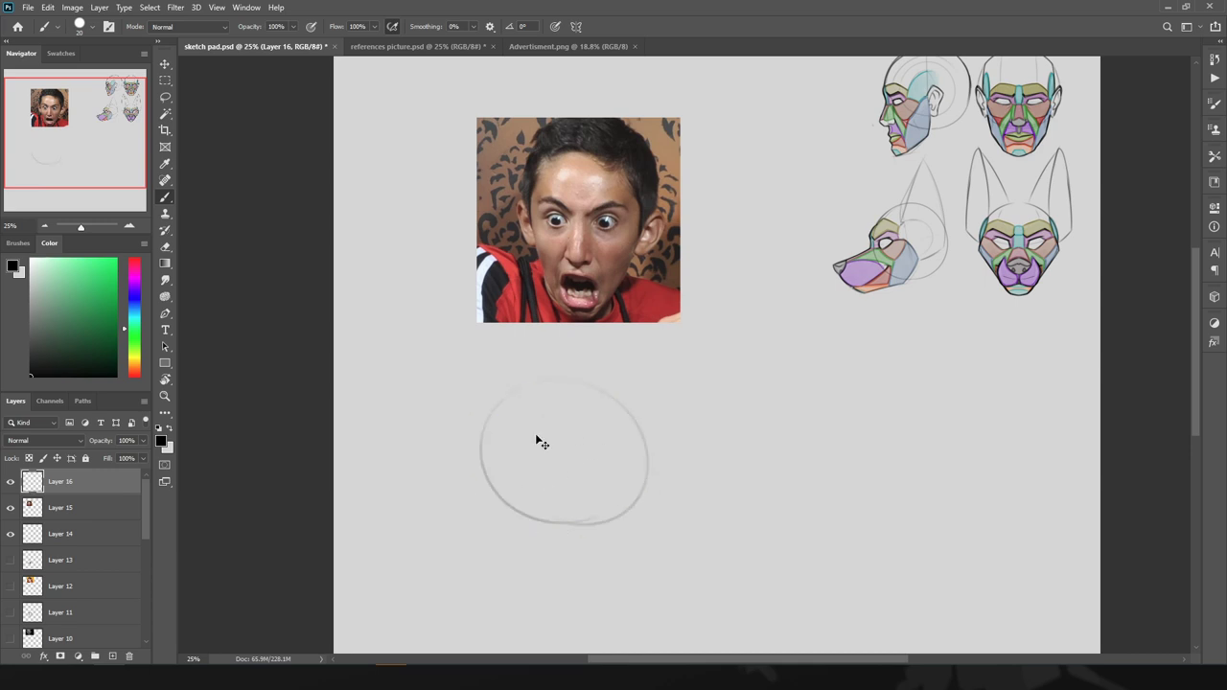
{"action": "key", "text": "ctrl+z"}
{"action": "mouse_move", "coordinate": [623, 499]}
{"action": "left_mouse_down"}
{"action": "mouse_move", "coordinate": [643, 474]}
{"action": "mouse_move", "coordinate": [584, 521]}
{"action": "mouse_move", "coordinate": [606, 516]}
{"action": "mouse_move", "coordinate": [642, 416]}
{"action": "mouse_move", "coordinate": [605, 494]}
{"action": "left_mouse_up"}
{"action": "key", "text": "ctrl+z"}
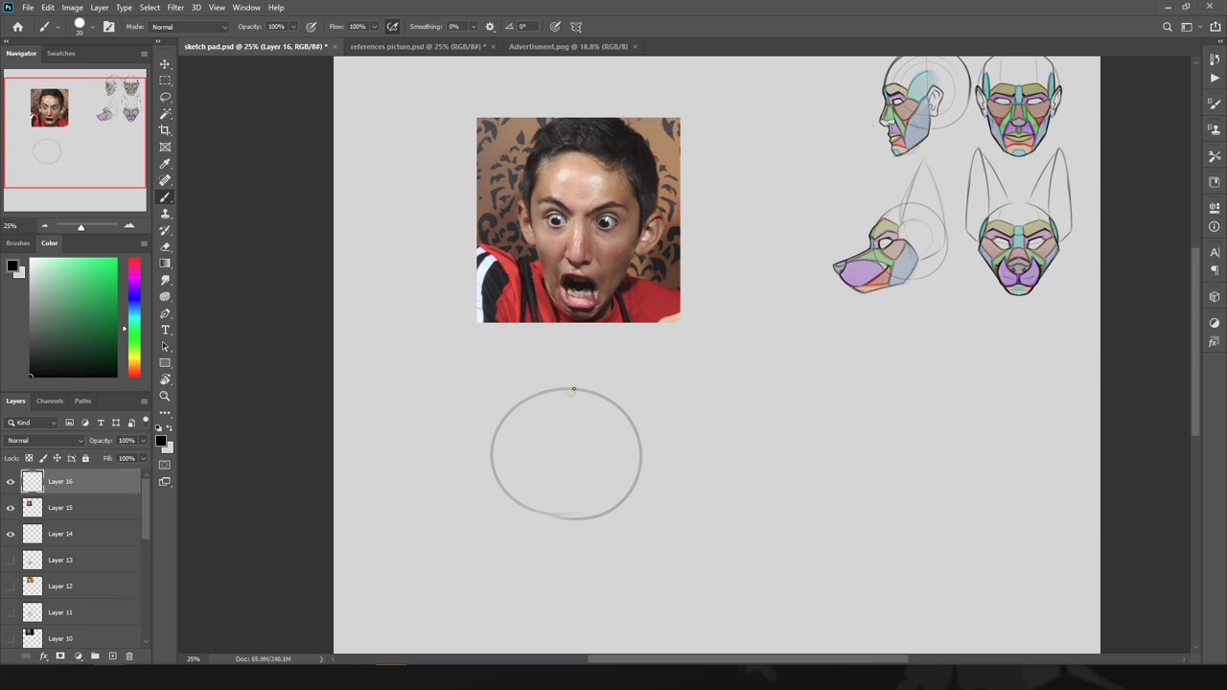
- Draw the curved centre and eye guidelines in the head circle and add a small muzzle circle with a nose
{"action": "left_click_drag", "start_coordinate": [570, 388], "coordinate": [559, 518]}
{"action": "left_click_drag", "start_coordinate": [617, 470], "coordinate": [505, 460]}
{"action": "mouse_move", "coordinate": [565, 552]}
{"action": "left_mouse_down"}
{"action": "mouse_move", "coordinate": [572, 543]}
{"action": "mouse_move", "coordinate": [554, 562]}
{"action": "mouse_move", "coordinate": [565, 554]}
{"action": "mouse_move", "coordinate": [543, 490]}
{"action": "mouse_move", "coordinate": [529, 550]}
{"action": "mouse_move", "coordinate": [557, 504]}
{"action": "mouse_move", "coordinate": [537, 520]}
{"action": "mouse_move", "coordinate": [539, 549]}
{"action": "mouse_move", "coordinate": [558, 508]}
{"action": "mouse_move", "coordinate": [508, 510]}
{"action": "mouse_move", "coordinate": [550, 497]}
{"action": "mouse_move", "coordinate": [509, 505]}
{"action": "mouse_move", "coordinate": [554, 506]}
{"action": "mouse_move", "coordinate": [518, 508]}
{"action": "mouse_move", "coordinate": [542, 512]}
{"action": "mouse_move", "coordinate": [513, 524]}
{"action": "left_mouse_up"}
{"action": "key", "text": "ctrl+z"}
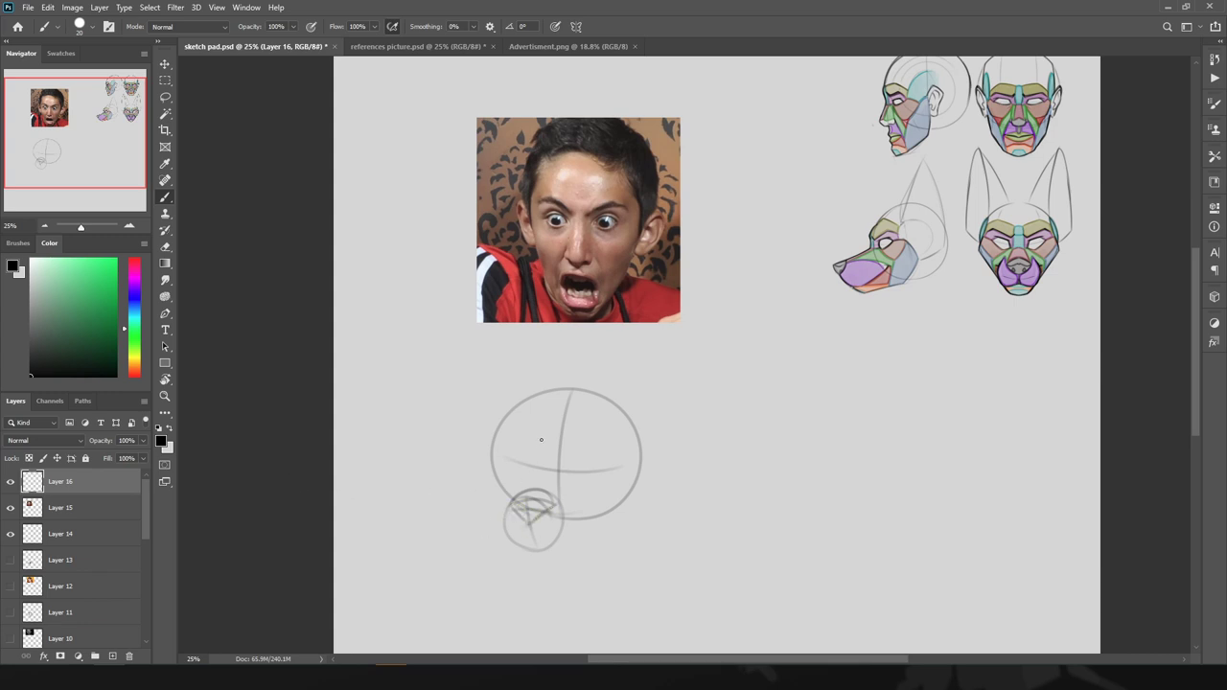
- Draw wide oval eyes with tiny pupils on the eye guideline and worried, wavy brows above them
{"action": "mouse_move", "coordinate": [535, 456]}
{"action": "left_mouse_down"}
{"action": "mouse_move", "coordinate": [533, 426]}
{"action": "mouse_move", "coordinate": [516, 477]}
{"action": "mouse_move", "coordinate": [592, 481]}
{"action": "mouse_move", "coordinate": [575, 464]}
{"action": "mouse_move", "coordinate": [604, 479]}
{"action": "mouse_move", "coordinate": [581, 444]}
{"action": "mouse_move", "coordinate": [593, 489]}
{"action": "mouse_move", "coordinate": [564, 434]}
{"action": "mouse_move", "coordinate": [526, 475]}
{"action": "mouse_move", "coordinate": [517, 441]}
{"action": "mouse_move", "coordinate": [543, 468]}
{"action": "mouse_move", "coordinate": [589, 486]}
{"action": "mouse_move", "coordinate": [612, 466]}
{"action": "mouse_move", "coordinate": [571, 454]}
{"action": "mouse_move", "coordinate": [604, 466]}
{"action": "mouse_move", "coordinate": [517, 461]}
{"action": "mouse_move", "coordinate": [534, 477]}
{"action": "mouse_move", "coordinate": [516, 429]}
{"action": "mouse_move", "coordinate": [525, 484]}
{"action": "left_mouse_up"}
{"action": "mouse_move", "coordinate": [606, 446]}
{"action": "left_mouse_down"}
{"action": "mouse_move", "coordinate": [572, 480]}
{"action": "mouse_move", "coordinate": [587, 448]}
{"action": "mouse_move", "coordinate": [523, 477]}
{"action": "mouse_move", "coordinate": [507, 443]}
{"action": "mouse_move", "coordinate": [532, 478]}
{"action": "left_mouse_up"}
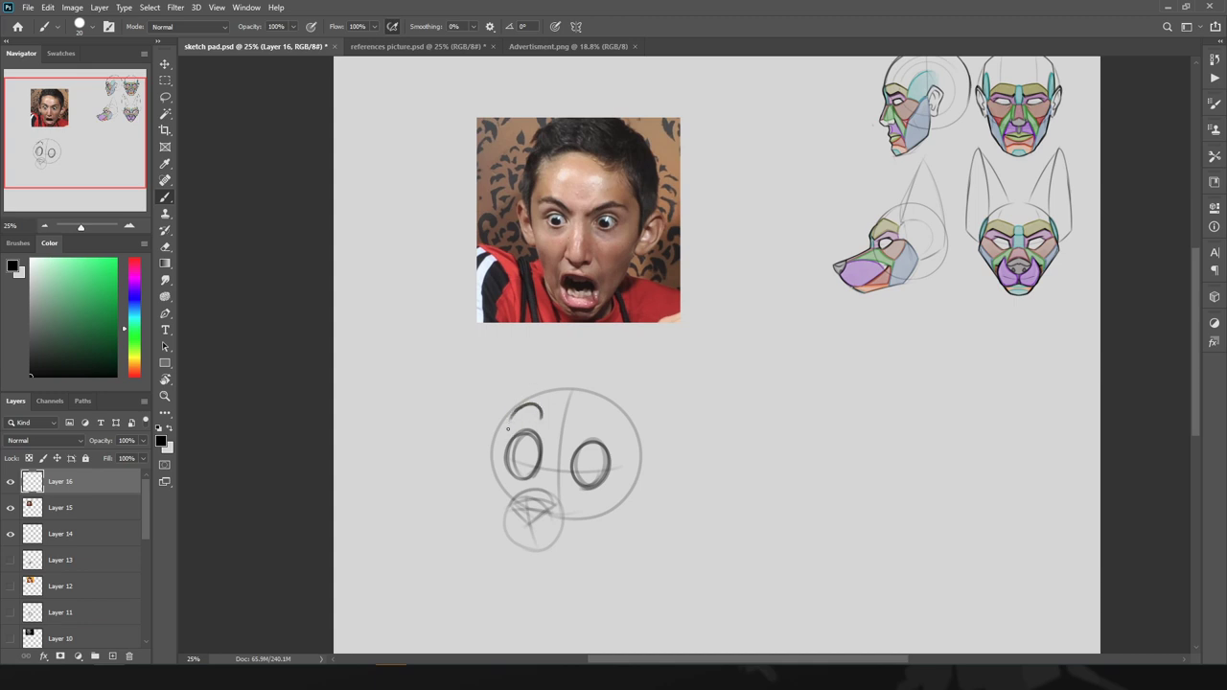
{"action": "mouse_move", "coordinate": [548, 413]}
{"action": "left_mouse_down"}
{"action": "mouse_move", "coordinate": [508, 423]}
{"action": "mouse_move", "coordinate": [584, 421]}
{"action": "mouse_move", "coordinate": [629, 423]}
{"action": "left_mouse_up"}
{"action": "key", "text": "ctrl+z"}
{"action": "key", "text": "ctrl+z"}
{"action": "mouse_move", "coordinate": [553, 393]}
{"action": "left_mouse_down"}
{"action": "mouse_move", "coordinate": [503, 425]}
{"action": "mouse_move", "coordinate": [535, 408]}
{"action": "mouse_move", "coordinate": [515, 415]}
{"action": "mouse_move", "coordinate": [600, 414]}
{"action": "mouse_move", "coordinate": [634, 443]}
{"action": "mouse_move", "coordinate": [579, 477]}
{"action": "mouse_move", "coordinate": [531, 464]}
{"action": "mouse_move", "coordinate": [534, 451]}
{"action": "mouse_move", "coordinate": [527, 474]}
{"action": "mouse_move", "coordinate": [530, 463]}
{"action": "mouse_move", "coordinate": [575, 484]}
{"action": "left_mouse_up"}
{"action": "key", "text": "ctrl+z"}
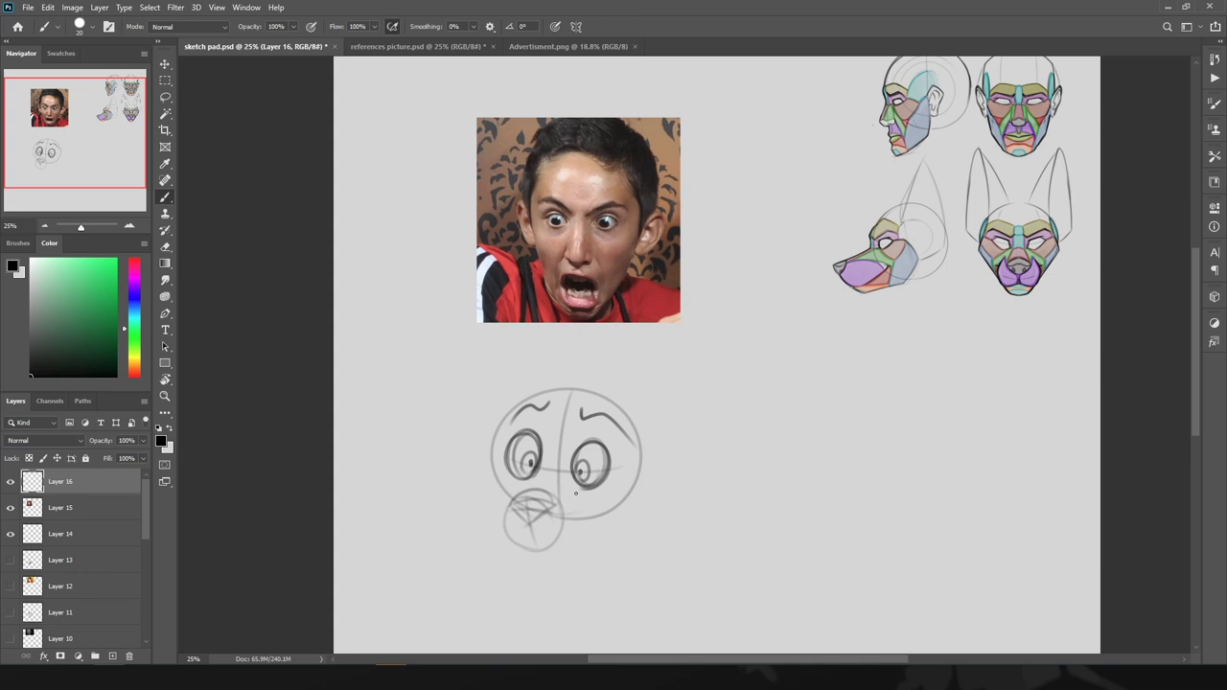
- Try a cheek line under the eye and trace the cheek folds on the boy's photo
{"action": "left_click_drag", "start_coordinate": [576, 497], "coordinate": [595, 515]}
{"action": "mouse_move", "coordinate": [616, 234]}
{"action": "left_mouse_down"}
{"action": "mouse_move", "coordinate": [609, 280]}
{"action": "mouse_move", "coordinate": [604, 270]}
{"action": "left_mouse_up"}
{"action": "left_click_drag", "start_coordinate": [628, 229], "coordinate": [620, 271]}
{"action": "mouse_move", "coordinate": [557, 241]}
{"action": "left_mouse_down"}
{"action": "mouse_move", "coordinate": [547, 276]}
{"action": "mouse_move", "coordinate": [542, 243]}
{"action": "left_mouse_up"}
{"action": "key", "text": "ctrl+z"}
{"action": "key", "text": "ctrl+z"}
{"action": "key", "text": "ctrl+z"}
{"action": "key", "text": "ctrl+z"}
{"action": "key", "text": "ctrl+z"}
{"action": "mouse_move", "coordinate": [523, 543]}
{"action": "left_mouse_down"}
{"action": "mouse_move", "coordinate": [544, 549]}
{"action": "mouse_move", "coordinate": [573, 530]}
{"action": "left_mouse_up"}
{"action": "key", "text": "ctrl+z"}
{"action": "left_click_drag", "start_coordinate": [567, 507], "coordinate": [596, 535]}
{"action": "key", "text": "ctrl+z"}
{"action": "key", "text": "ctrl+z"}
- Draw the cheek line below the eye and angular cheekbone strokes along both sides of the head
{"action": "mouse_move", "coordinate": [575, 494]}
{"action": "left_mouse_down"}
{"action": "mouse_move", "coordinate": [598, 513]}
{"action": "mouse_move", "coordinate": [622, 472]}
{"action": "mouse_move", "coordinate": [633, 497]}
{"action": "left_mouse_up"}
{"action": "mouse_move", "coordinate": [502, 457]}
{"action": "left_mouse_down"}
{"action": "mouse_move", "coordinate": [489, 479]}
{"action": "mouse_move", "coordinate": [502, 504]}
{"action": "left_mouse_up"}
{"action": "left_click_drag", "start_coordinate": [509, 418], "coordinate": [485, 485]}
{"action": "left_click_drag", "start_coordinate": [633, 441], "coordinate": [640, 482]}
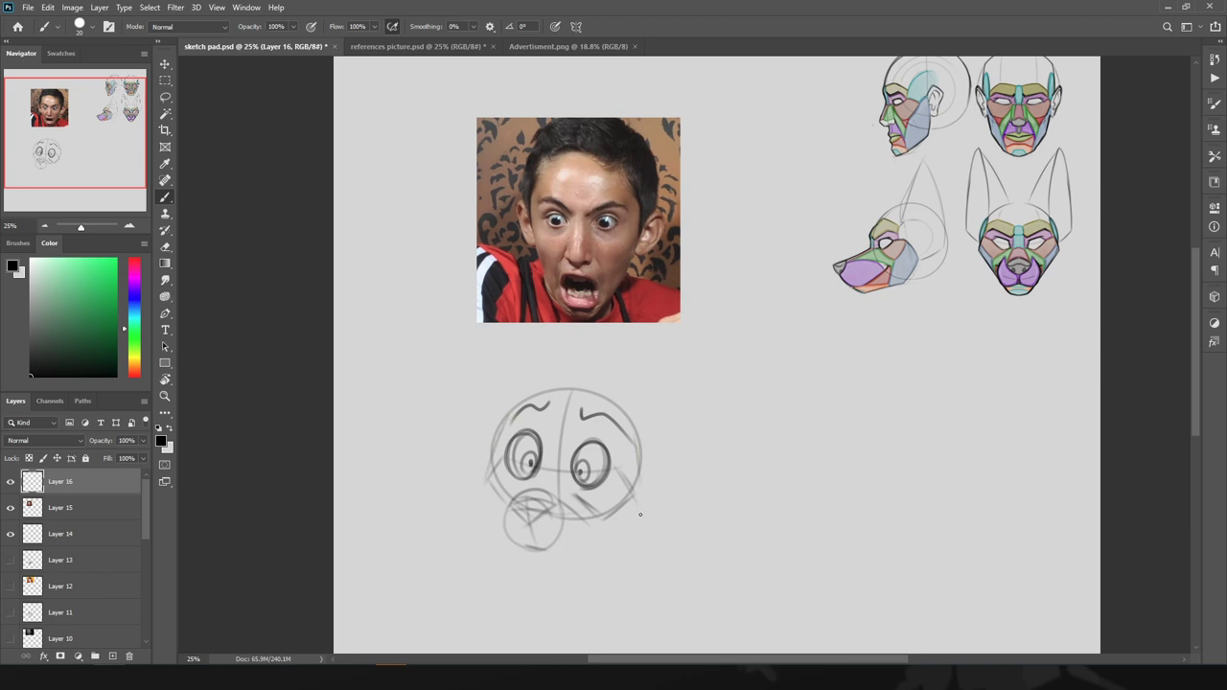
- Draw the nose bridge lines between the eyes and outline the muzzle's lower edge and raised upper lip
{"action": "mouse_move", "coordinate": [571, 445]}
{"action": "left_mouse_down"}
{"action": "mouse_move", "coordinate": [580, 417]}
{"action": "mouse_move", "coordinate": [541, 445]}
{"action": "mouse_move", "coordinate": [539, 476]}
{"action": "mouse_move", "coordinate": [550, 406]}
{"action": "mouse_move", "coordinate": [572, 452]}
{"action": "left_mouse_up"}
{"action": "left_click_drag", "start_coordinate": [432, 443], "coordinate": [443, 392]}
{"action": "mouse_move", "coordinate": [537, 493]}
{"action": "left_mouse_down"}
{"action": "mouse_move", "coordinate": [555, 498]}
{"action": "mouse_move", "coordinate": [578, 477]}
{"action": "mouse_move", "coordinate": [557, 495]}
{"action": "left_mouse_up"}
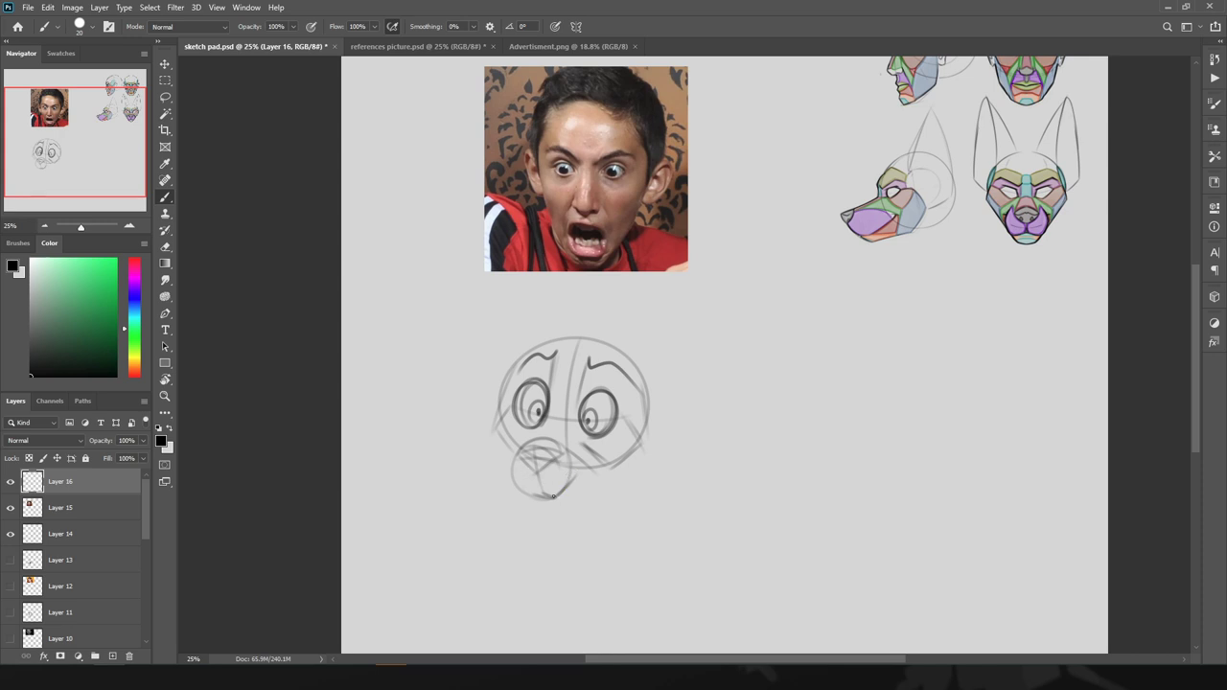
{"action": "left_click_drag", "start_coordinate": [553, 498], "coordinate": [575, 469]}
{"action": "mouse_move", "coordinate": [575, 469]}
{"action": "left_mouse_down"}
{"action": "mouse_move", "coordinate": [603, 525]}
{"action": "mouse_move", "coordinate": [578, 472]}
{"action": "mouse_move", "coordinate": [599, 492]}
{"action": "mouse_move", "coordinate": [588, 470]}
{"action": "mouse_move", "coordinate": [595, 503]}
{"action": "mouse_move", "coordinate": [553, 544]}
{"action": "mouse_move", "coordinate": [555, 498]}
{"action": "mouse_move", "coordinate": [586, 467]}
{"action": "mouse_move", "coordinate": [521, 494]}
{"action": "mouse_move", "coordinate": [540, 431]}
{"action": "mouse_move", "coordinate": [508, 461]}
{"action": "mouse_move", "coordinate": [533, 435]}
{"action": "mouse_move", "coordinate": [511, 449]}
{"action": "mouse_move", "coordinate": [541, 430]}
{"action": "mouse_move", "coordinate": [511, 435]}
{"action": "mouse_move", "coordinate": [526, 446]}
{"action": "mouse_move", "coordinate": [540, 433]}
{"action": "mouse_move", "coordinate": [512, 448]}
{"action": "mouse_move", "coordinate": [522, 442]}
{"action": "mouse_move", "coordinate": [523, 491]}
{"action": "mouse_move", "coordinate": [570, 452]}
{"action": "left_mouse_up"}
{"action": "key", "text": "ctrl+z"}
{"action": "key", "text": "ctrl+z"}
{"action": "key", "text": "ctrl+z"}
{"action": "key", "text": "ctrl+z"}
{"action": "key", "text": "ctrl+z"}
{"action": "key", "text": "ctrl+z"}
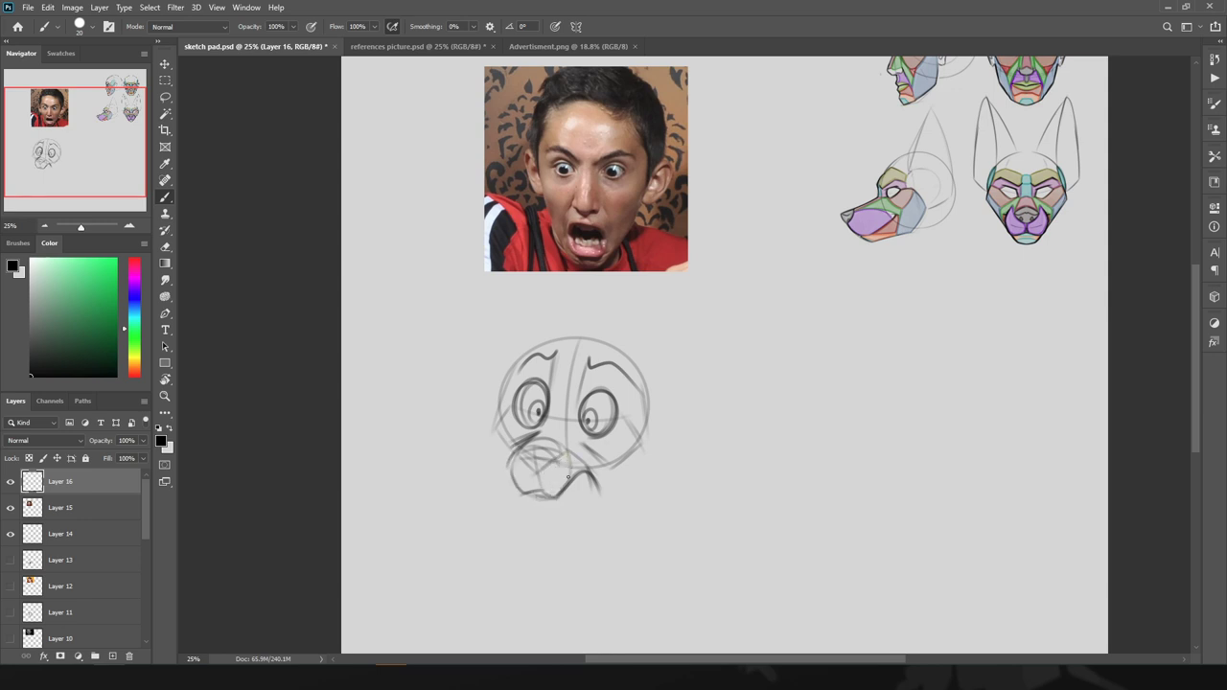
- Darken the upper lip curve from the muzzle to the mouth corner and erase the stray strokes around it
{"action": "mouse_move", "coordinate": [563, 494]}
{"action": "left_mouse_down"}
{"action": "mouse_move", "coordinate": [587, 474]}
{"action": "mouse_move", "coordinate": [573, 431]}
{"action": "mouse_move", "coordinate": [544, 415]}
{"action": "left_mouse_up"}
{"action": "left_click_drag", "start_coordinate": [584, 470], "coordinate": [601, 501]}
{"action": "mouse_move", "coordinate": [587, 473]}
{"action": "left_mouse_down"}
{"action": "mouse_move", "coordinate": [613, 488]}
{"action": "mouse_move", "coordinate": [601, 522]}
{"action": "left_mouse_up"}
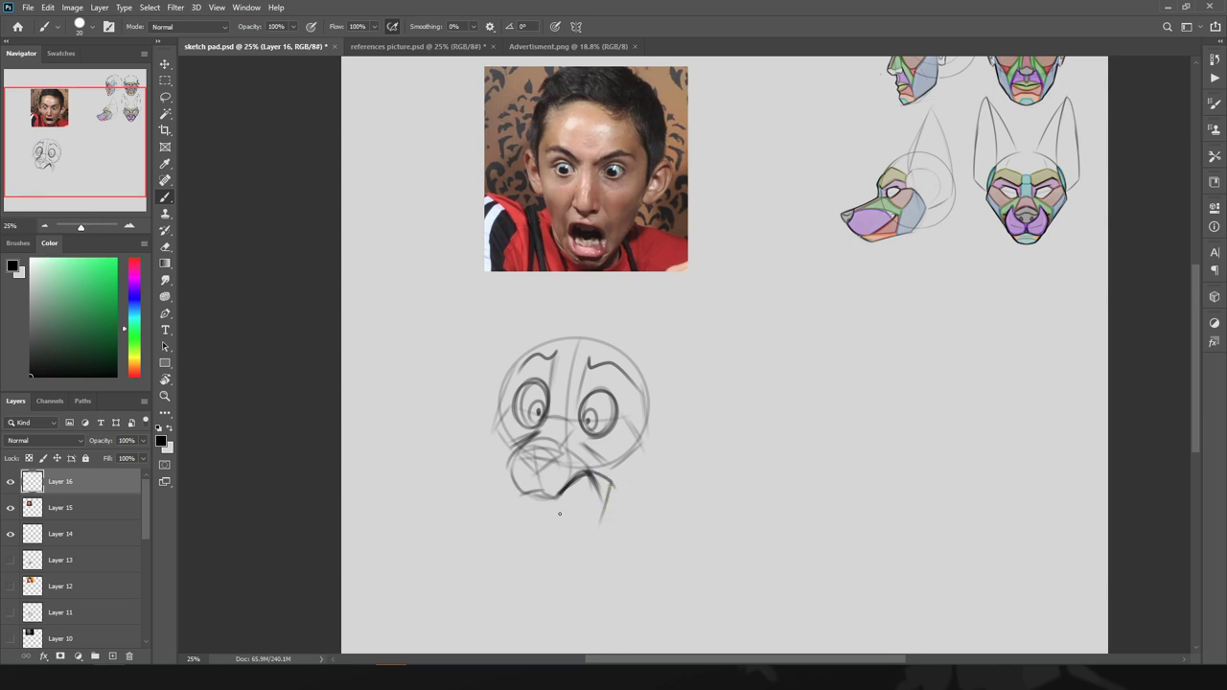
{"action": "key", "text": "ctrl+z"}
{"action": "key", "text": "e"}
{"action": "left_click_drag", "start_coordinate": [590, 477], "coordinate": [599, 486]}
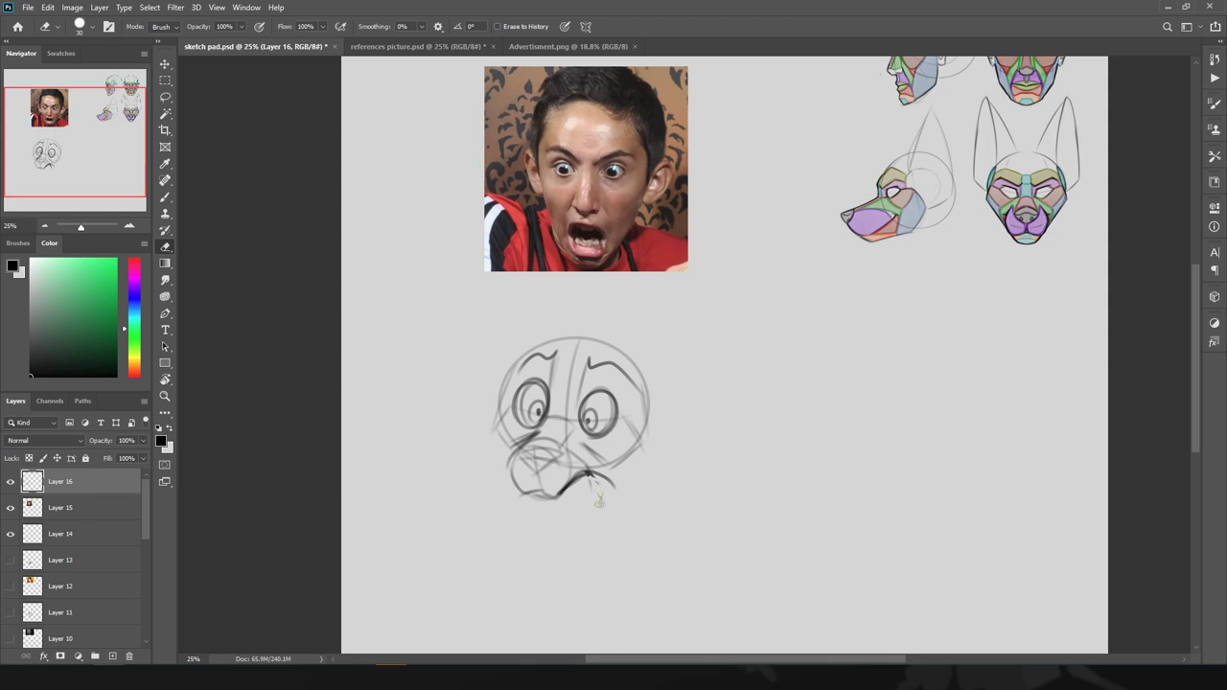
{"action": "key", "text": "b"}
{"action": "mouse_move", "coordinate": [588, 469]}
{"action": "left_mouse_down"}
{"action": "mouse_move", "coordinate": [610, 483]}
{"action": "mouse_move", "coordinate": [600, 491]}
{"action": "mouse_move", "coordinate": [604, 476]}
{"action": "left_mouse_up"}
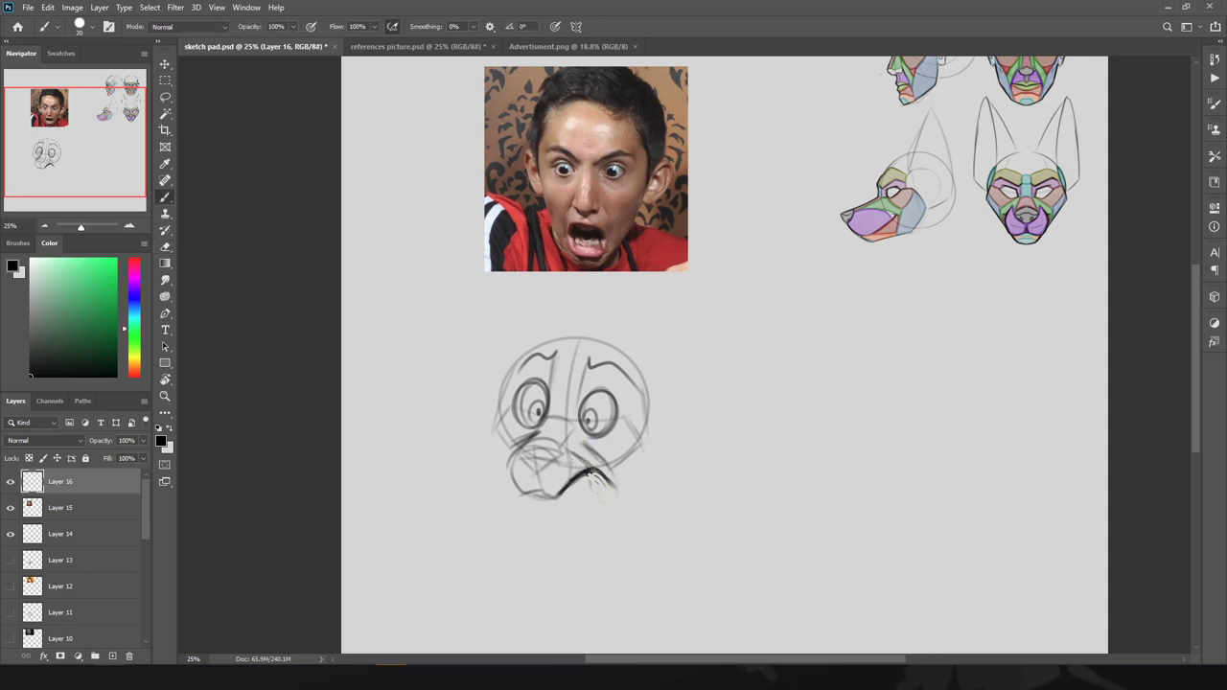
{"action": "left_click_drag", "start_coordinate": [592, 470], "coordinate": [610, 495]}
{"action": "key", "text": "ctrl+z"}
- Sketch the dropped lower jaw hanging from the muzzle and the mouth corner
{"action": "mouse_move", "coordinate": [519, 446]}
{"action": "left_mouse_down"}
{"action": "mouse_move", "coordinate": [509, 466]}
{"action": "mouse_move", "coordinate": [526, 524]}
{"action": "left_mouse_up"}
{"action": "left_click_drag", "start_coordinate": [603, 483], "coordinate": [563, 531]}
{"action": "key", "text": "ctrl+z"}
{"action": "left_click_drag", "start_coordinate": [597, 476], "coordinate": [575, 528]}
{"action": "left_click_drag", "start_coordinate": [602, 484], "coordinate": [569, 535]}
{"action": "mouse_move", "coordinate": [522, 496]}
{"action": "left_mouse_down"}
{"action": "mouse_move", "coordinate": [521, 534]}
{"action": "mouse_move", "coordinate": [562, 549]}
{"action": "mouse_move", "coordinate": [603, 490]}
{"action": "mouse_move", "coordinate": [578, 525]}
{"action": "left_mouse_up"}
{"action": "key", "text": "ctrl+z"}
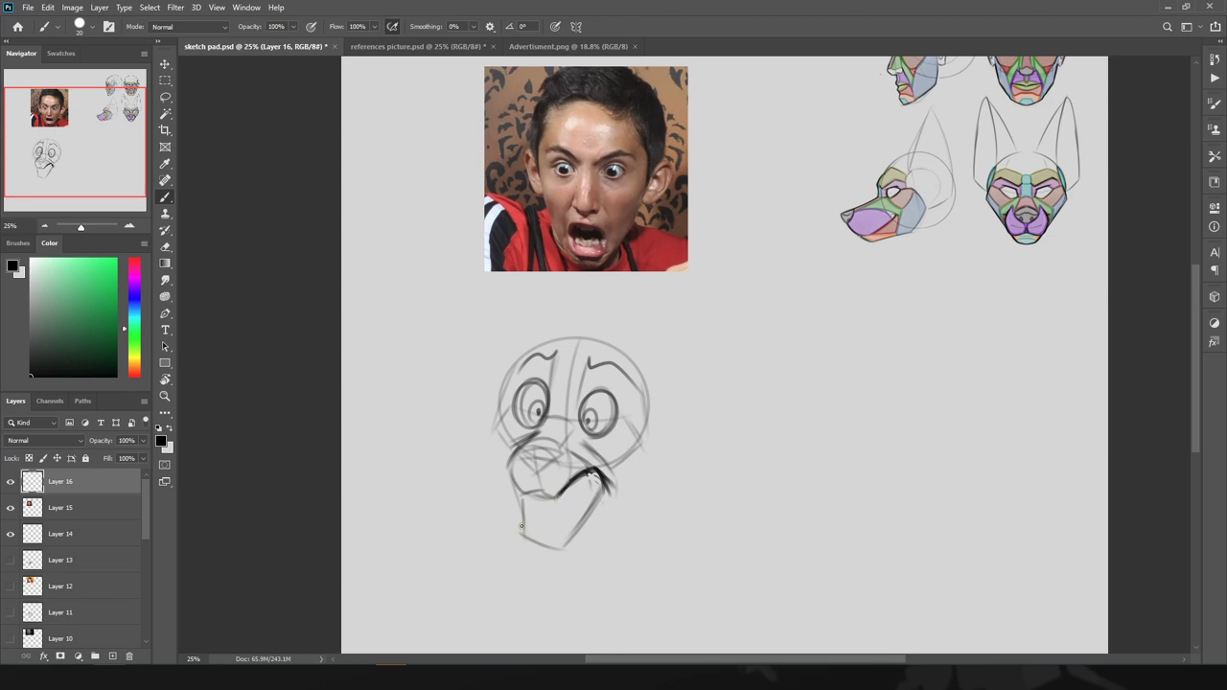
- Strengthen the lower jaw's sides and chin, then erase the excess line along its mouth-corner side
{"action": "left_click_drag", "start_coordinate": [521, 529], "coordinate": [556, 546]}
{"action": "left_click_drag", "start_coordinate": [561, 543], "coordinate": [602, 487]}
{"action": "left_click_drag", "start_coordinate": [601, 487], "coordinate": [552, 550]}
{"action": "mouse_move", "coordinate": [523, 495]}
{"action": "left_mouse_down"}
{"action": "mouse_move", "coordinate": [530, 538]}
{"action": "mouse_move", "coordinate": [527, 492]}
{"action": "mouse_move", "coordinate": [524, 548]}
{"action": "mouse_move", "coordinate": [522, 495]}
{"action": "left_mouse_up"}
{"action": "key", "text": "e"}
{"action": "left_click_drag", "start_coordinate": [563, 544], "coordinate": [599, 487]}
{"action": "left_click_drag", "start_coordinate": [592, 496], "coordinate": [561, 537]}
{"action": "key", "text": "b"}
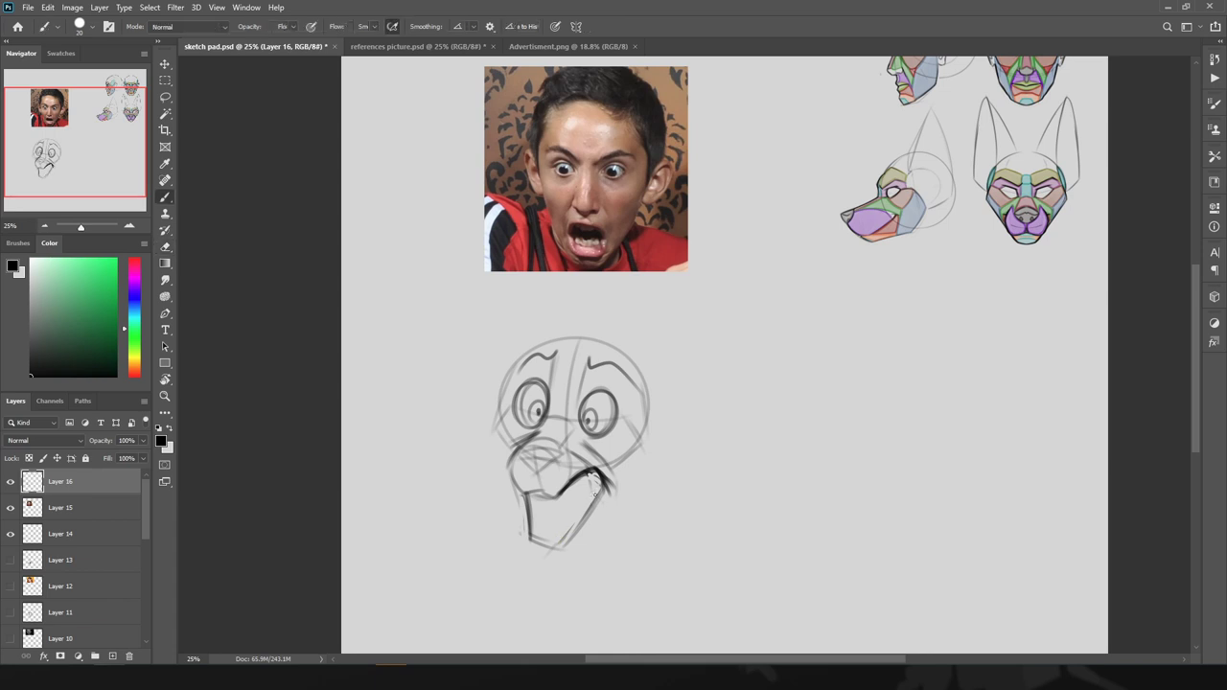
- Redraw the mouth corner as a thick rounded curve running down into the lower jaw
{"action": "mouse_move", "coordinate": [594, 469]}
{"action": "left_mouse_down"}
{"action": "mouse_move", "coordinate": [599, 496]}
{"action": "mouse_move", "coordinate": [615, 499]}
{"action": "mouse_move", "coordinate": [593, 478]}
{"action": "mouse_move", "coordinate": [602, 494]}
{"action": "left_mouse_up"}
{"action": "key", "text": "e"}
{"action": "key", "text": "b"}
{"action": "mouse_move", "coordinate": [577, 467]}
{"action": "left_mouse_down"}
{"action": "mouse_move", "coordinate": [602, 499]}
{"action": "mouse_move", "coordinate": [592, 470]}
{"action": "mouse_move", "coordinate": [600, 500]}
{"action": "mouse_move", "coordinate": [566, 547]}
{"action": "left_mouse_up"}
{"action": "key", "text": "e"}
{"action": "key", "text": "b"}
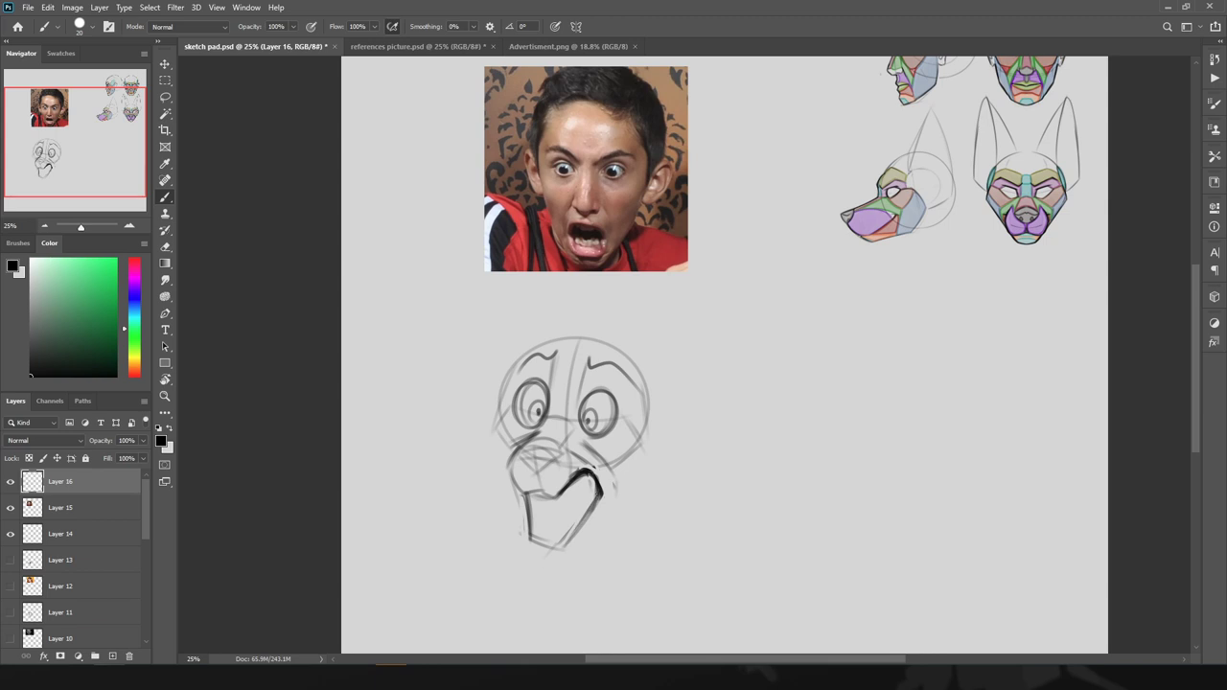
- Darken the lower jaw's edge from the mouth corner to the chin, redrawing the stroke several times
{"action": "left_click_drag", "start_coordinate": [598, 492], "coordinate": [564, 547]}
{"action": "key", "text": "ctrl+z"}
{"action": "left_click_drag", "start_coordinate": [600, 496], "coordinate": [566, 547]}
{"action": "key", "text": "ctrl+z"}
{"action": "key", "text": "ctrl+z"}
{"action": "key", "text": "ctrl+z"}
{"action": "left_click_drag", "start_coordinate": [601, 497], "coordinate": [573, 539]}
{"action": "left_click_drag", "start_coordinate": [597, 505], "coordinate": [566, 551]}
{"action": "left_click_drag", "start_coordinate": [604, 482], "coordinate": [585, 539]}
- Draw the outer jaw line from the cheek toward the chin and add a small lower fang inside the mouth
{"action": "mouse_move", "coordinate": [529, 493]}
{"action": "left_mouse_down"}
{"action": "mouse_move", "coordinate": [533, 542]}
{"action": "mouse_move", "coordinate": [557, 551]}
{"action": "mouse_move", "coordinate": [581, 519]}
{"action": "left_mouse_up"}
{"action": "mouse_move", "coordinate": [498, 432]}
{"action": "left_mouse_down"}
{"action": "mouse_move", "coordinate": [528, 516]}
{"action": "mouse_move", "coordinate": [648, 437]}
{"action": "left_mouse_up"}
{"action": "mouse_move", "coordinate": [573, 543]}
{"action": "left_mouse_down"}
{"action": "mouse_move", "coordinate": [651, 448]}
{"action": "mouse_move", "coordinate": [566, 531]}
{"action": "mouse_move", "coordinate": [532, 529]}
{"action": "mouse_move", "coordinate": [559, 496]}
{"action": "left_mouse_up"}
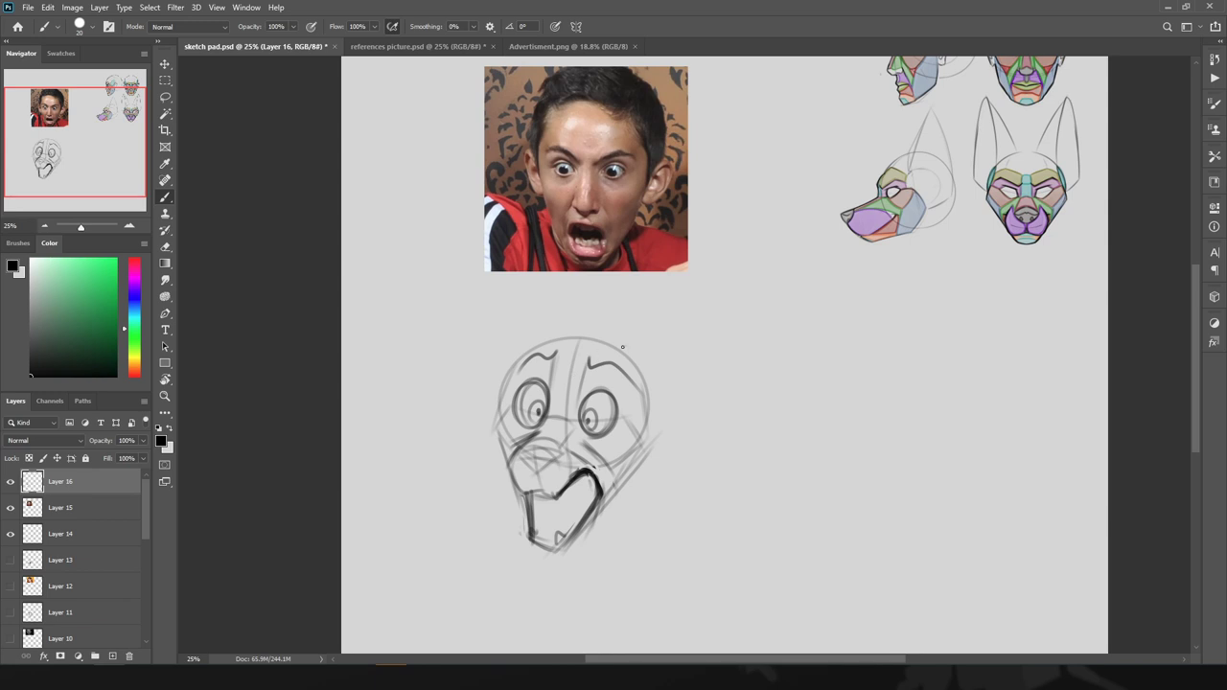
- Sketch two long ears drooping outward and back from both sides of the head
{"action": "left_click_drag", "start_coordinate": [622, 347], "coordinate": [733, 428]}
{"action": "left_click_drag", "start_coordinate": [766, 470], "coordinate": [663, 453]}
{"action": "mouse_move", "coordinate": [536, 336]}
{"action": "left_mouse_down"}
{"action": "mouse_move", "coordinate": [477, 378]}
{"action": "mouse_move", "coordinate": [499, 428]}
{"action": "mouse_move", "coordinate": [475, 437]}
{"action": "mouse_move", "coordinate": [457, 399]}
{"action": "left_mouse_up"}
- Strengthen the cheek lines below the eye and try fold strokes around the outside of the mouth corner
{"action": "left_click_drag", "start_coordinate": [585, 442], "coordinate": [611, 467]}
{"action": "mouse_move", "coordinate": [610, 468]}
{"action": "left_mouse_down"}
{"action": "mouse_move", "coordinate": [647, 451]}
{"action": "mouse_move", "coordinate": [622, 413]}
{"action": "mouse_move", "coordinate": [596, 448]}
{"action": "mouse_move", "coordinate": [617, 472]}
{"action": "mouse_move", "coordinate": [605, 501]}
{"action": "left_mouse_up"}
{"action": "mouse_move", "coordinate": [615, 473]}
{"action": "left_mouse_down"}
{"action": "mouse_move", "coordinate": [603, 501]}
{"action": "mouse_move", "coordinate": [613, 513]}
{"action": "left_mouse_up"}
{"action": "key", "text": "ctrl+z"}
{"action": "key", "text": "ctrl+z"}
{"action": "key", "text": "ctrl+z"}
{"action": "key", "text": "ctrl+z"}
{"action": "key", "text": "ctrl+z"}
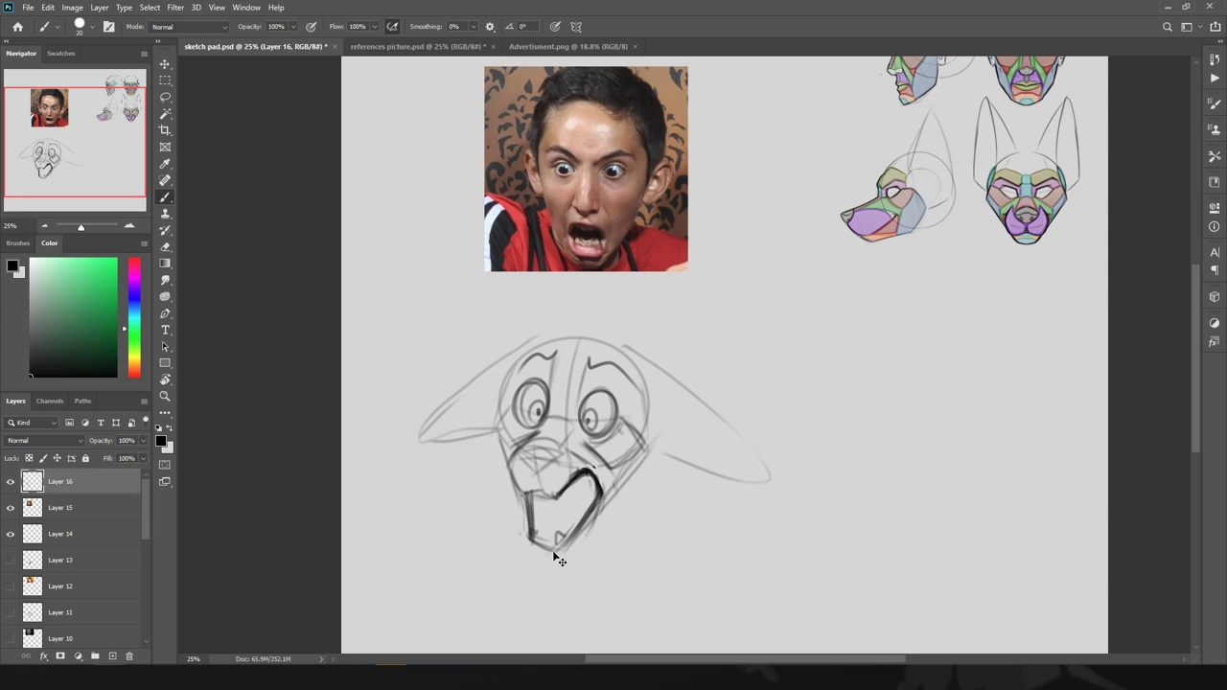
- Add contour strokes down both sides of the canine head beside the eyes and firm up the lower jaw edge
{"action": "left_click_drag", "start_coordinate": [508, 410], "coordinate": [493, 433]}
{"action": "left_click_drag", "start_coordinate": [640, 385], "coordinate": [647, 451]}
{"action": "mouse_move", "coordinate": [590, 370]}
{"action": "left_mouse_down"}
{"action": "mouse_move", "coordinate": [580, 404]}
{"action": "mouse_move", "coordinate": [649, 440]}
{"action": "left_mouse_up"}
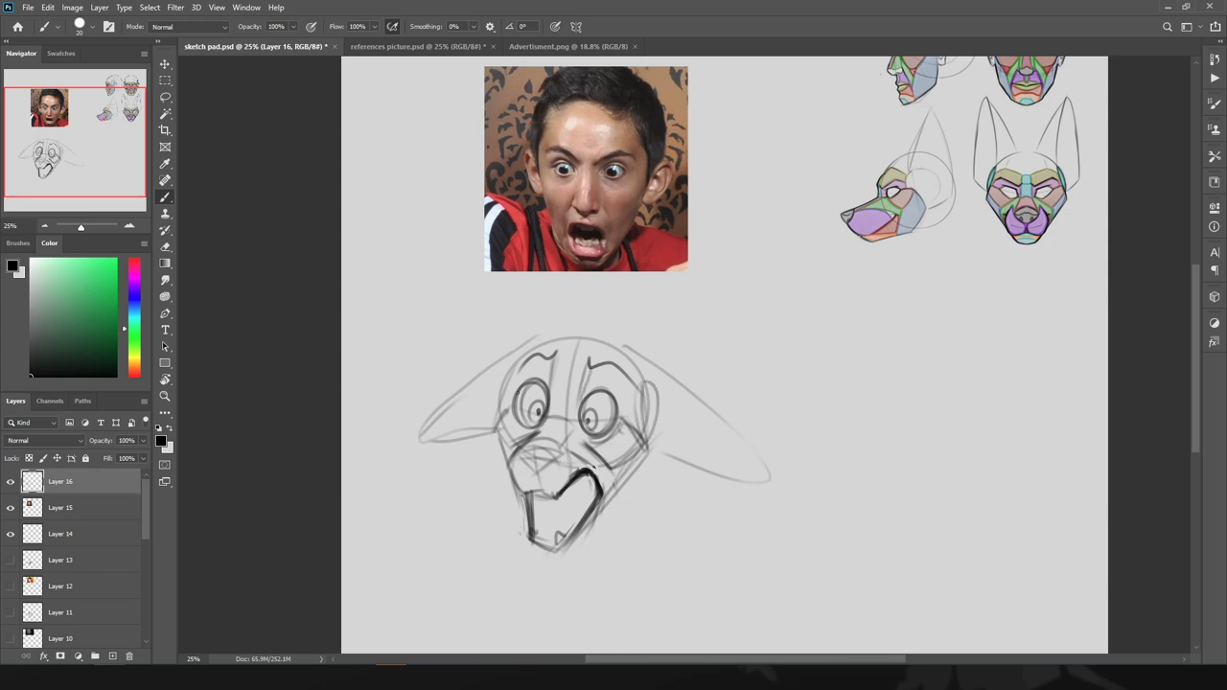
{"action": "left_click_drag", "start_coordinate": [527, 349], "coordinate": [506, 413]}
{"action": "left_click_drag", "start_coordinate": [612, 499], "coordinate": [568, 549]}
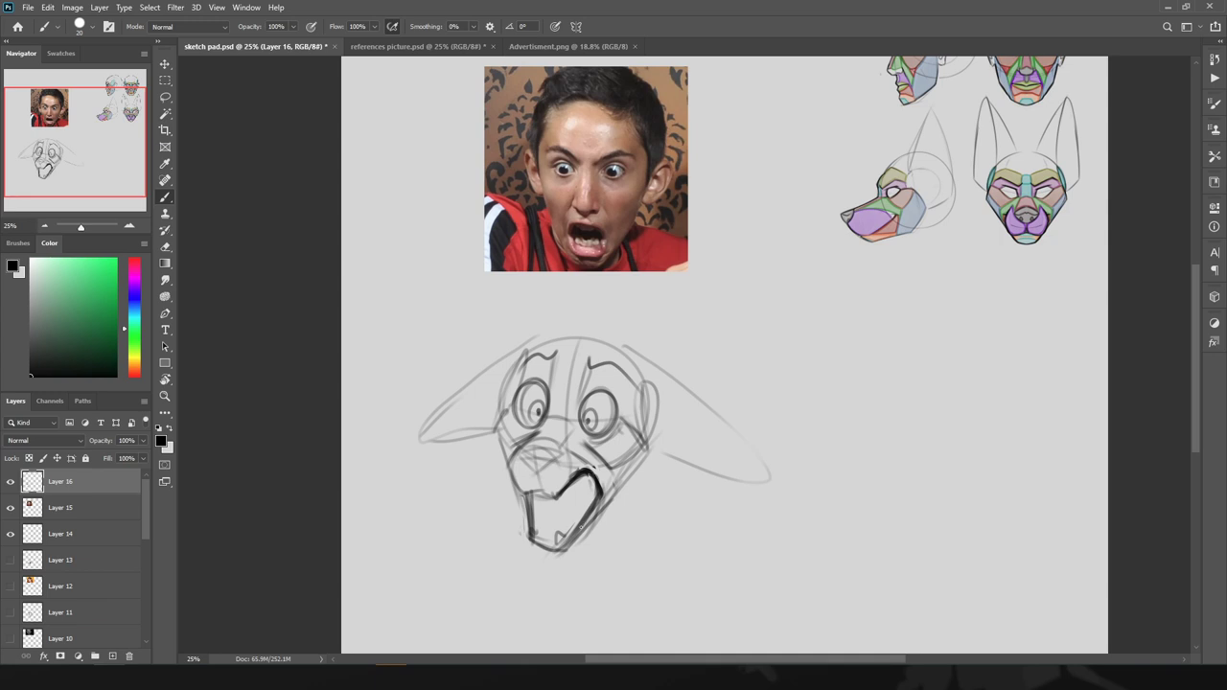
- Thicken the lip around the open mouth corner and sketch the tongue and small teeth inside the mouth
{"action": "left_click_drag", "start_coordinate": [615, 479], "coordinate": [587, 528]}
{"action": "left_click_drag", "start_coordinate": [613, 475], "coordinate": [582, 545]}
{"action": "key", "text": "ctrl+z"}
{"action": "mouse_move", "coordinate": [604, 489]}
{"action": "left_mouse_down"}
{"action": "mouse_move", "coordinate": [580, 539]}
{"action": "mouse_move", "coordinate": [609, 482]}
{"action": "mouse_move", "coordinate": [585, 530]}
{"action": "mouse_move", "coordinate": [607, 493]}
{"action": "mouse_move", "coordinate": [597, 517]}
{"action": "left_mouse_up"}
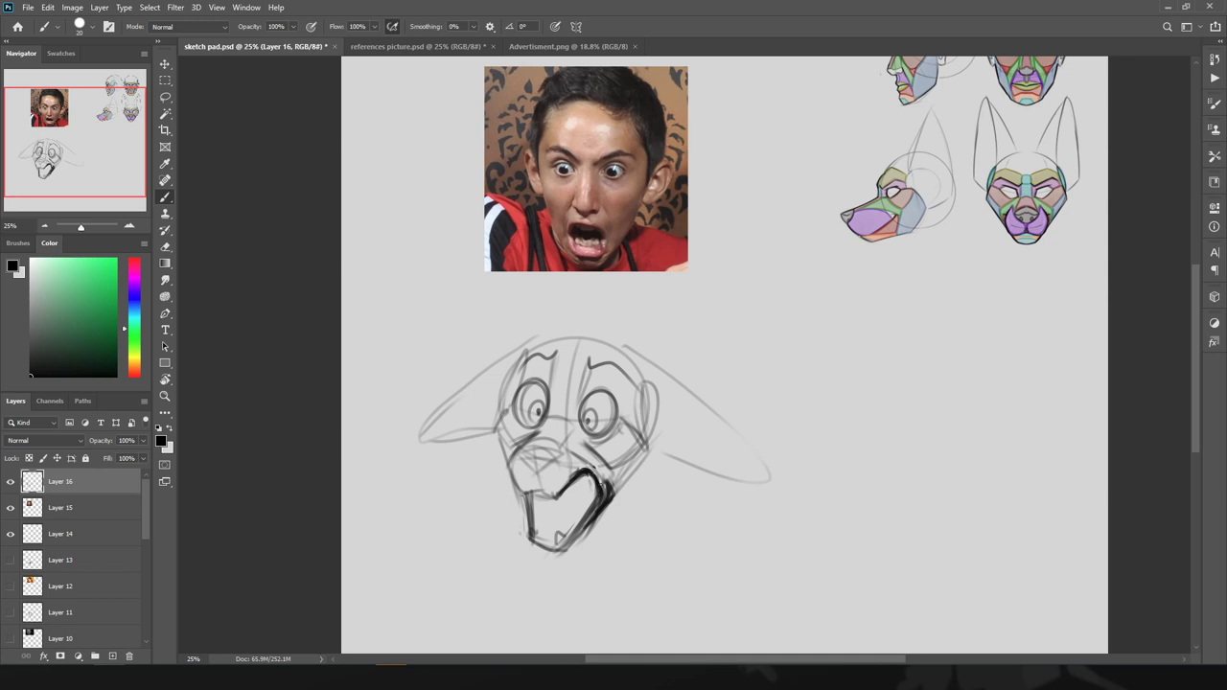
{"action": "left_click_drag", "start_coordinate": [640, 452], "coordinate": [613, 490]}
{"action": "key", "text": "e"}
{"action": "mouse_move", "coordinate": [601, 482]}
{"action": "left_mouse_down"}
{"action": "mouse_move", "coordinate": [574, 537]}
{"action": "mouse_move", "coordinate": [592, 490]}
{"action": "mouse_move", "coordinate": [548, 510]}
{"action": "mouse_move", "coordinate": [590, 501]}
{"action": "mouse_move", "coordinate": [541, 536]}
{"action": "left_mouse_up"}
{"action": "key", "text": "b"}
- Sketch the neck lines below the jaw, add pointed fur tufts on both cheeks, and strengthen the line under one eye
{"action": "left_click_drag", "start_coordinate": [631, 472], "coordinate": [619, 538]}
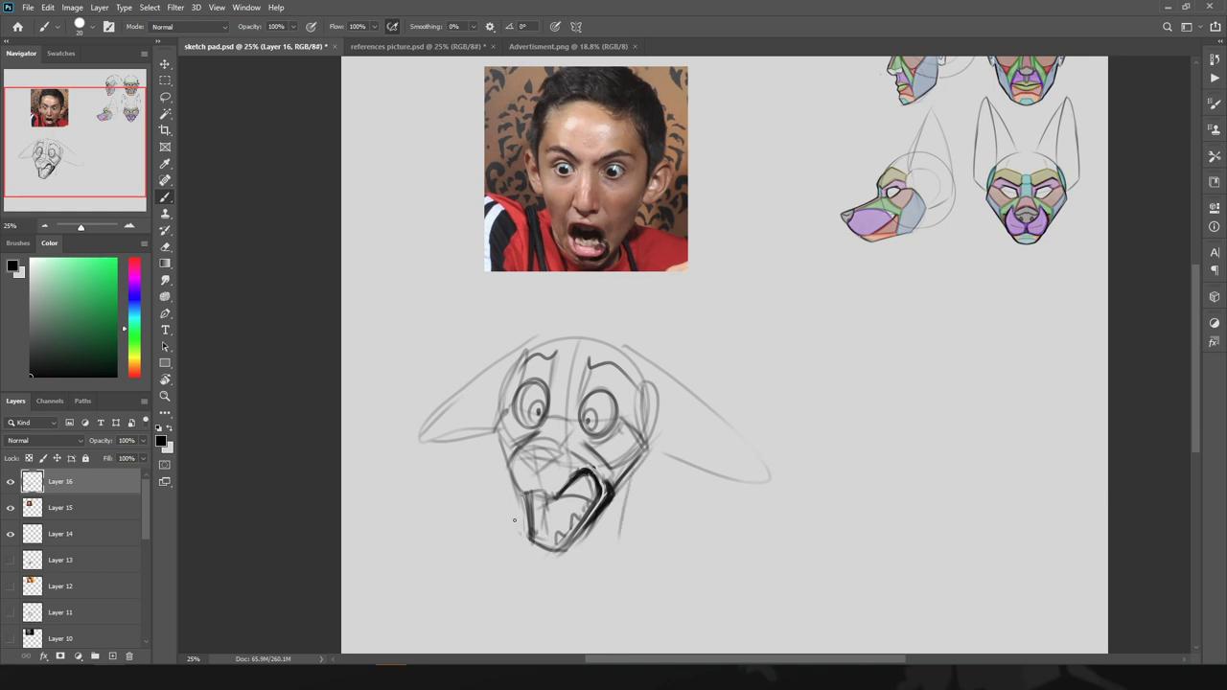
{"action": "left_click_drag", "start_coordinate": [523, 490], "coordinate": [514, 533]}
{"action": "left_click_drag", "start_coordinate": [633, 474], "coordinate": [621, 541]}
{"action": "mouse_move", "coordinate": [643, 460]}
{"action": "left_mouse_down"}
{"action": "mouse_move", "coordinate": [682, 465]}
{"action": "mouse_move", "coordinate": [632, 497]}
{"action": "left_mouse_up"}
{"action": "left_click_drag", "start_coordinate": [625, 529], "coordinate": [663, 518]}
{"action": "mouse_move", "coordinate": [464, 437]}
{"action": "left_mouse_down"}
{"action": "mouse_move", "coordinate": [514, 451]}
{"action": "mouse_move", "coordinate": [500, 489]}
{"action": "left_mouse_up"}
{"action": "left_click_drag", "start_coordinate": [490, 502], "coordinate": [502, 543]}
{"action": "mouse_move", "coordinate": [539, 408]}
{"action": "left_mouse_down"}
{"action": "mouse_move", "coordinate": [542, 428]}
{"action": "mouse_move", "coordinate": [528, 423]}
{"action": "left_mouse_up"}
{"action": "key", "text": "e"}
{"action": "key", "text": "b"}
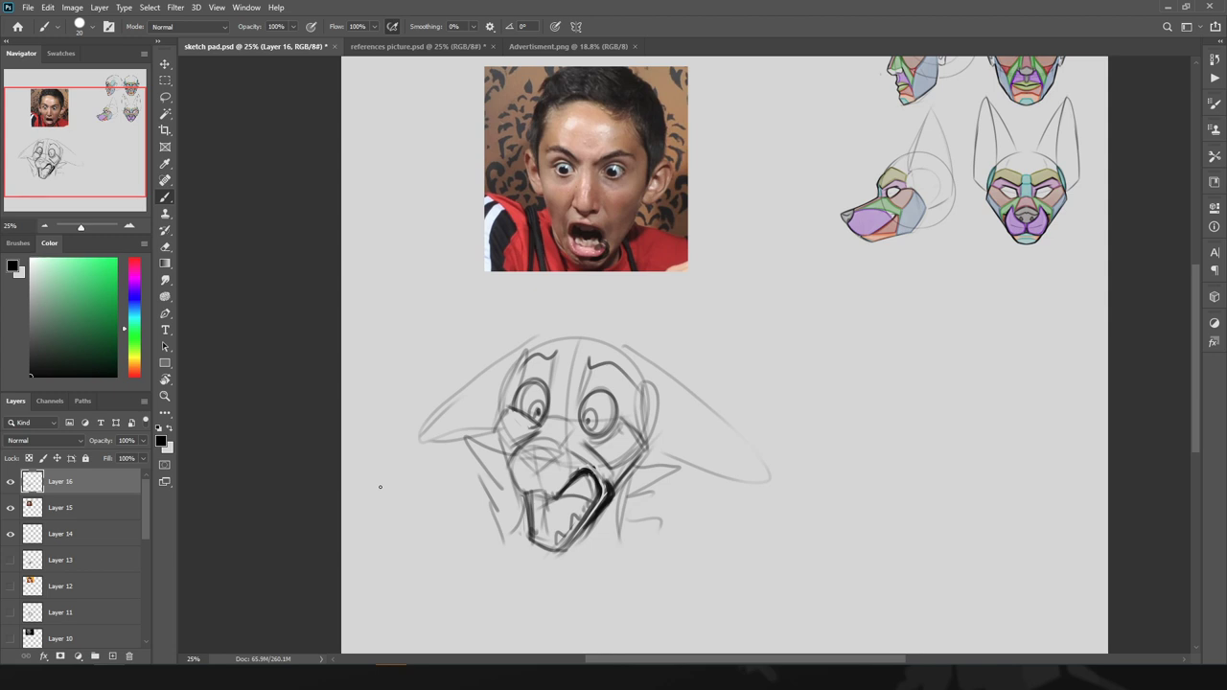
- Hide the layer holding the screaming boy's reference photo
{"action": "left_click", "coordinate": [10, 507]}
{"action": "left_click", "coordinate": [10, 507]}
{"action": "key", "text": "l"}
{"action": "left_click_drag", "start_coordinate": [602, 283], "coordinate": [573, 276]}
{"action": "left_click", "coordinate": [558, 307]}
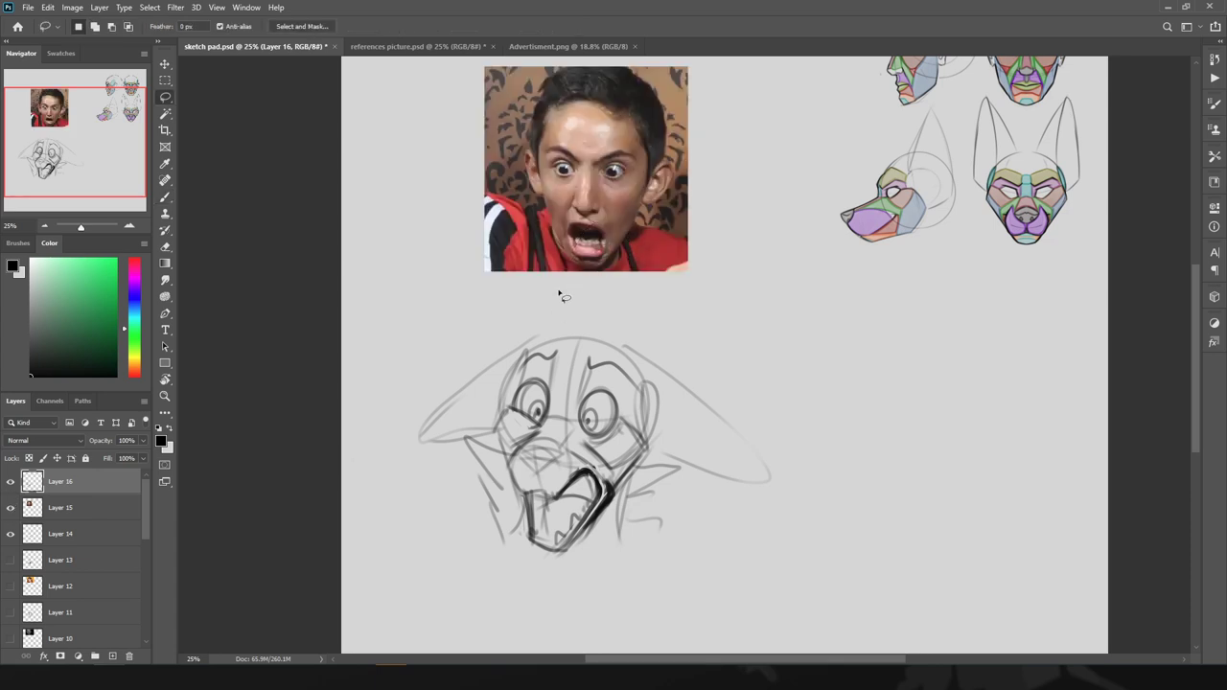
{"action": "left_click", "coordinate": [10, 507]}
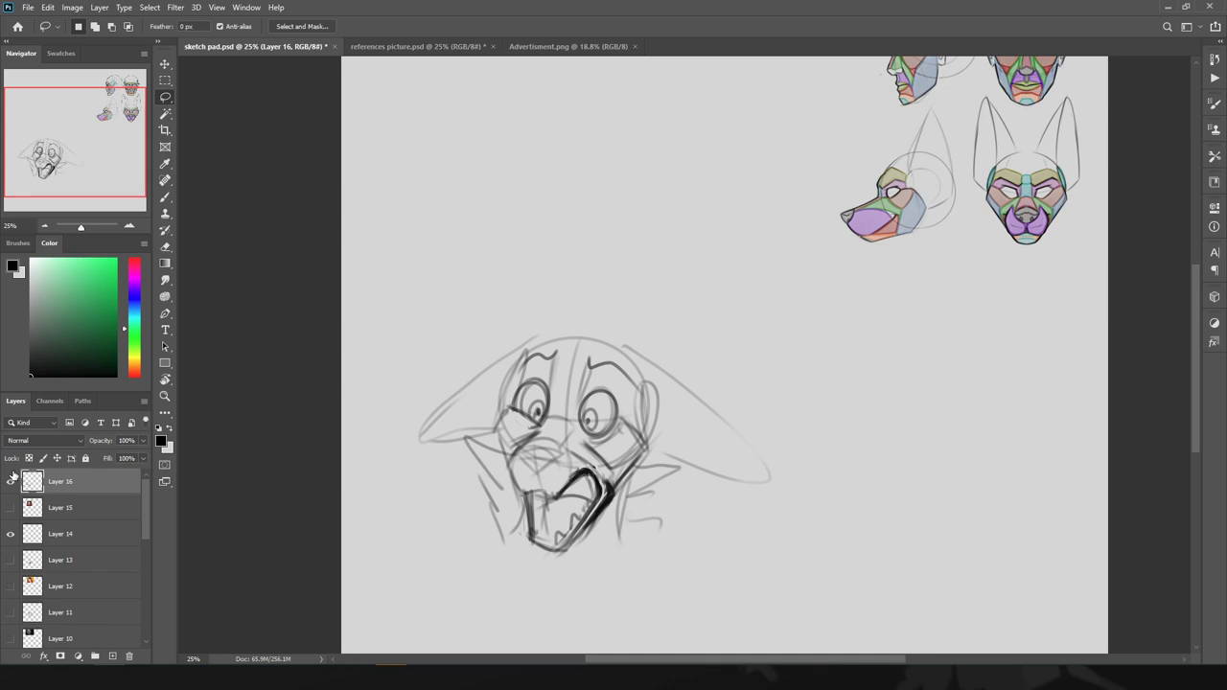
- Paste the frowning man's photo into the sketch document and hide the shocked canine sketch layer
{"action": "left_click_drag", "start_coordinate": [110, 184], "coordinate": [128, 166]}
{"action": "left_click", "coordinate": [129, 226]}
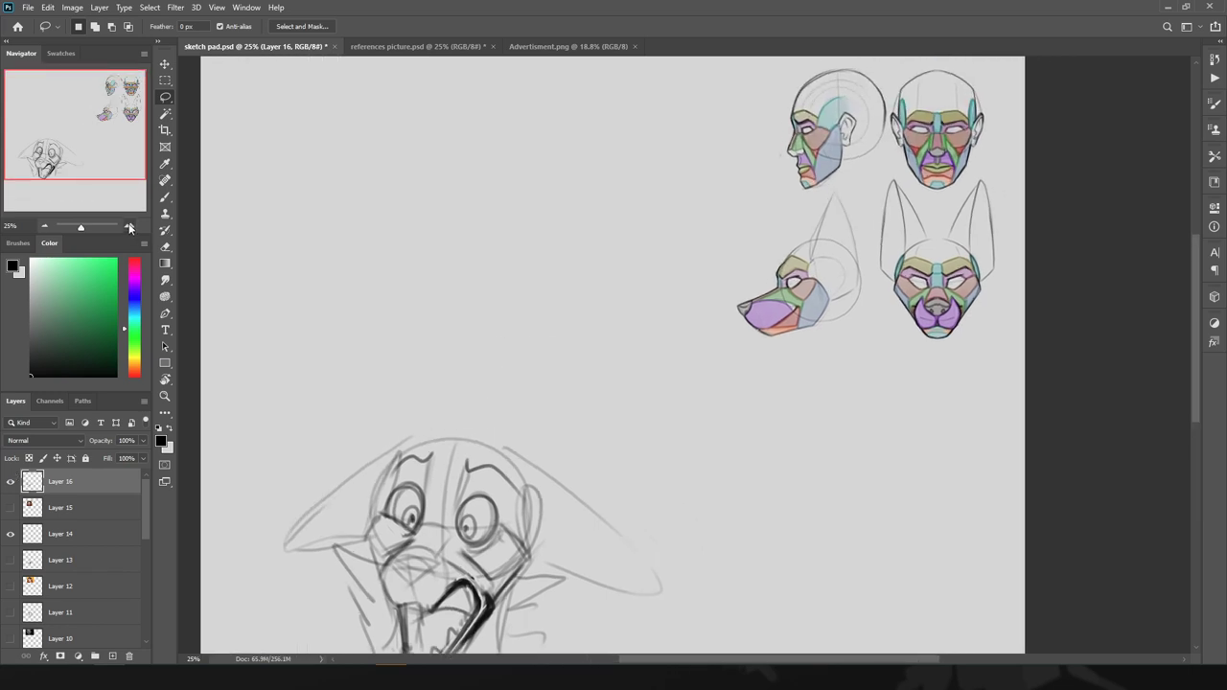
{"action": "left_click", "coordinate": [129, 226]}
{"action": "left_click_drag", "start_coordinate": [94, 120], "coordinate": [112, 101]}
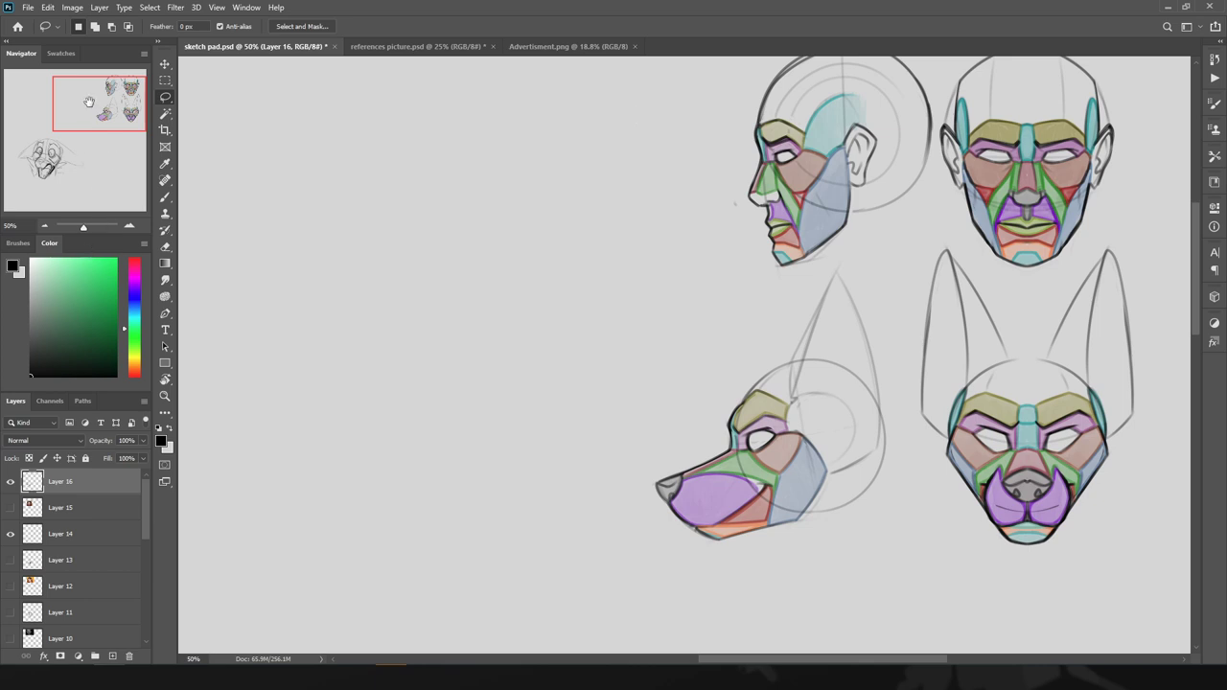
{"action": "left_click_drag", "start_coordinate": [89, 102], "coordinate": [89, 108]}
{"action": "key", "text": "ctrl+v"}
{"action": "left_click", "coordinate": [44, 225]}
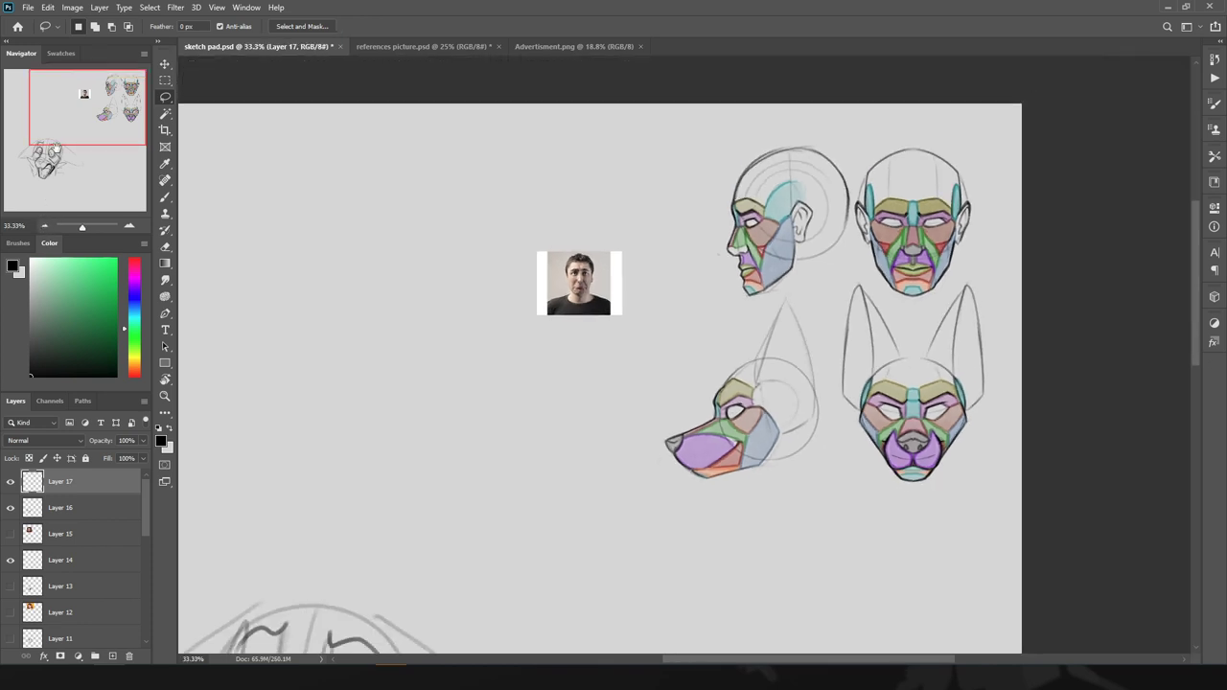
{"action": "left_click_drag", "start_coordinate": [72, 117], "coordinate": [47, 139]}
{"action": "left_click", "coordinate": [11, 507]}
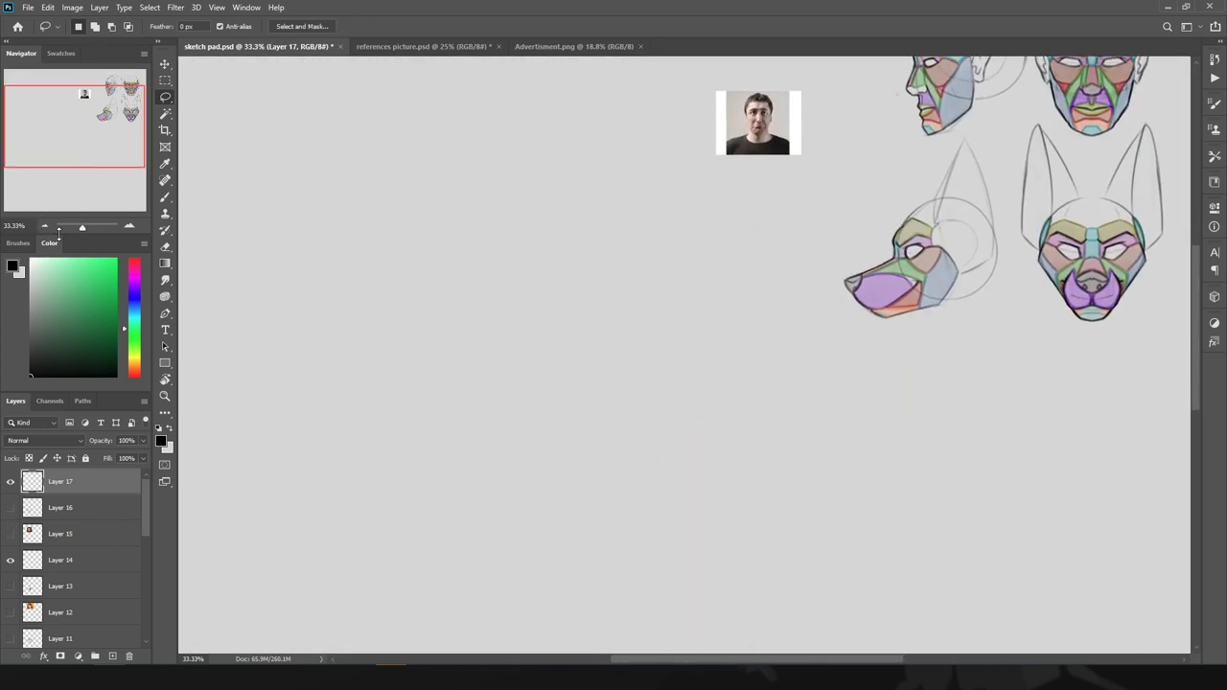
{"action": "left_click", "coordinate": [44, 226]}
- Scale the frowning man's photo to about 430% and place it in the upper part of the canvas beside the diagrams
{"action": "key", "text": "ctrl+t"}
{"action": "left_click_drag", "start_coordinate": [707, 181], "coordinate": [370, 167]}
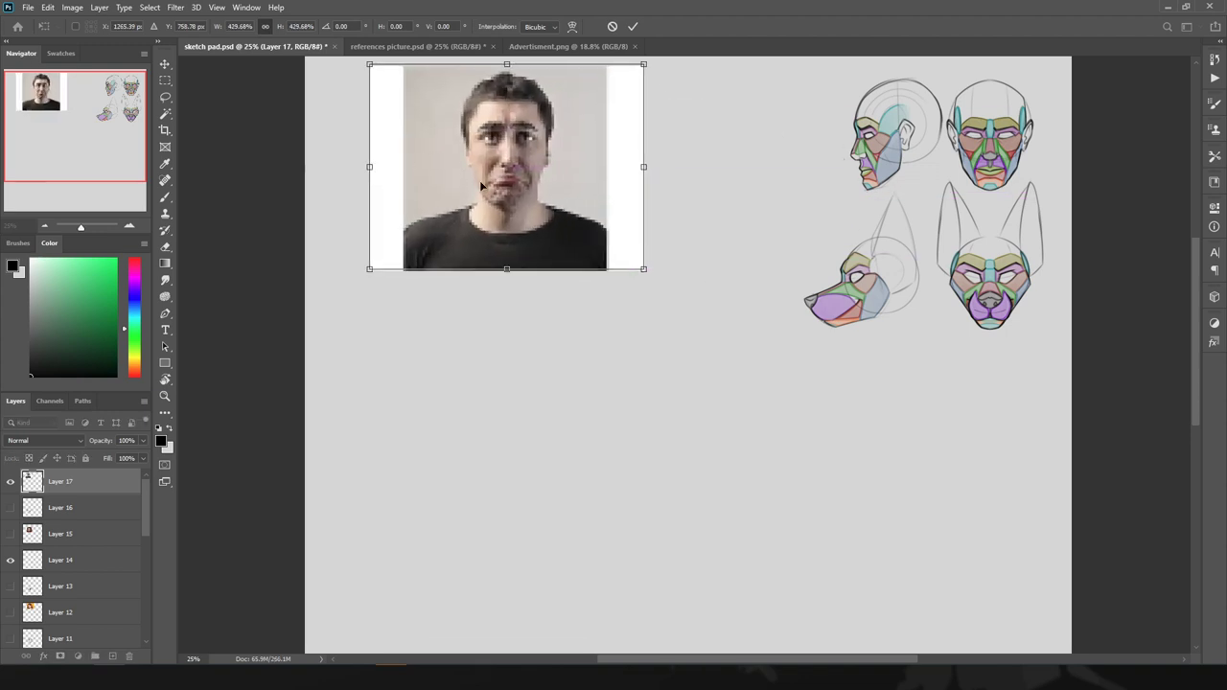
{"action": "left_click_drag", "start_coordinate": [472, 166], "coordinate": [492, 182]}
{"action": "key", "text": "Return"}
{"action": "key", "text": "b"}
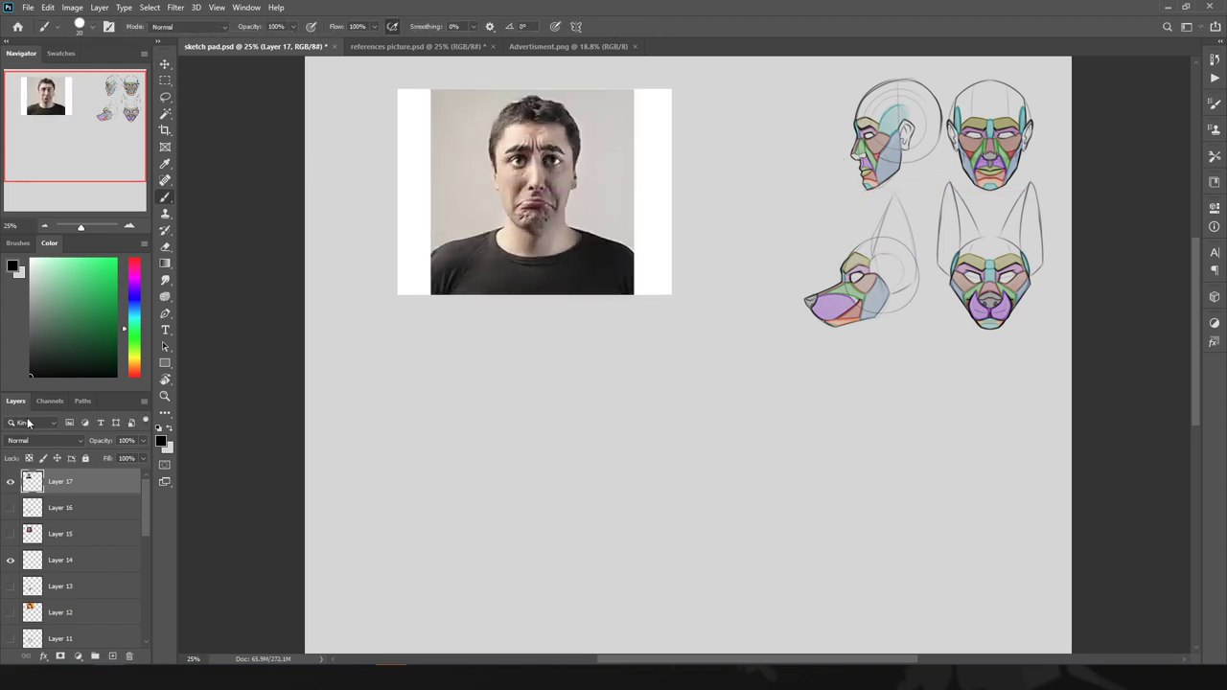
- Paste the marten photo on a new layer, enlarge it slightly, and place it below the muscle diagrams
{"action": "left_click", "coordinate": [111, 657]}
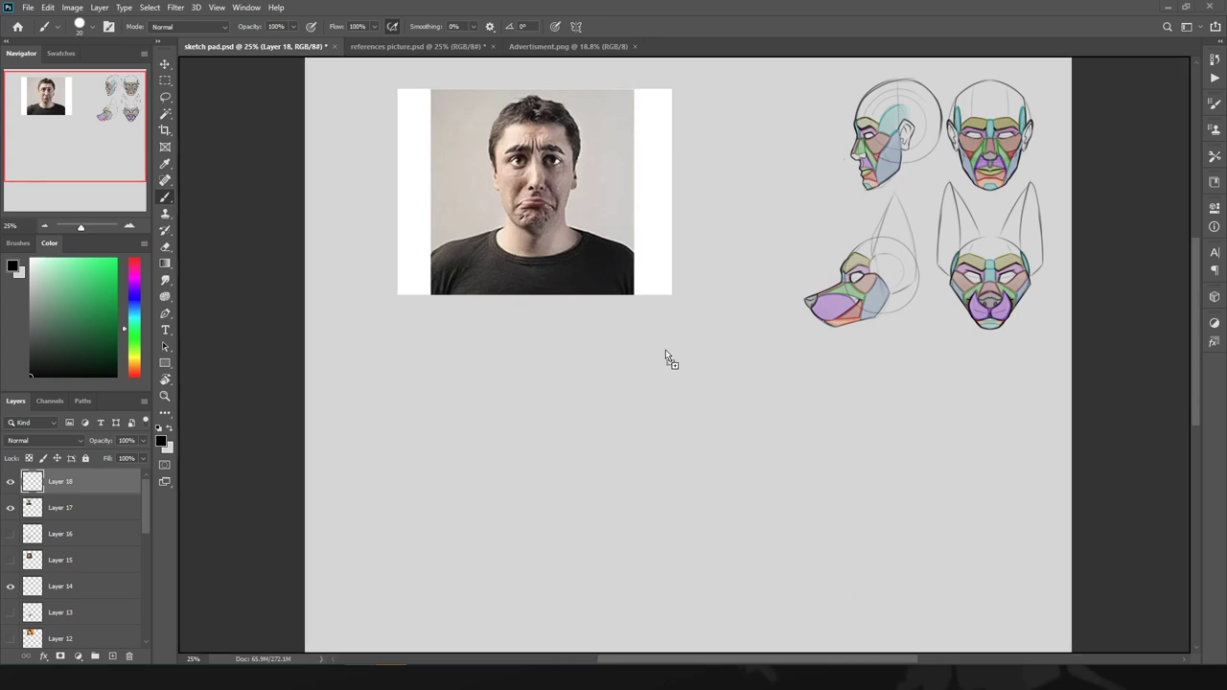
{"action": "key", "text": "ctrl+v"}
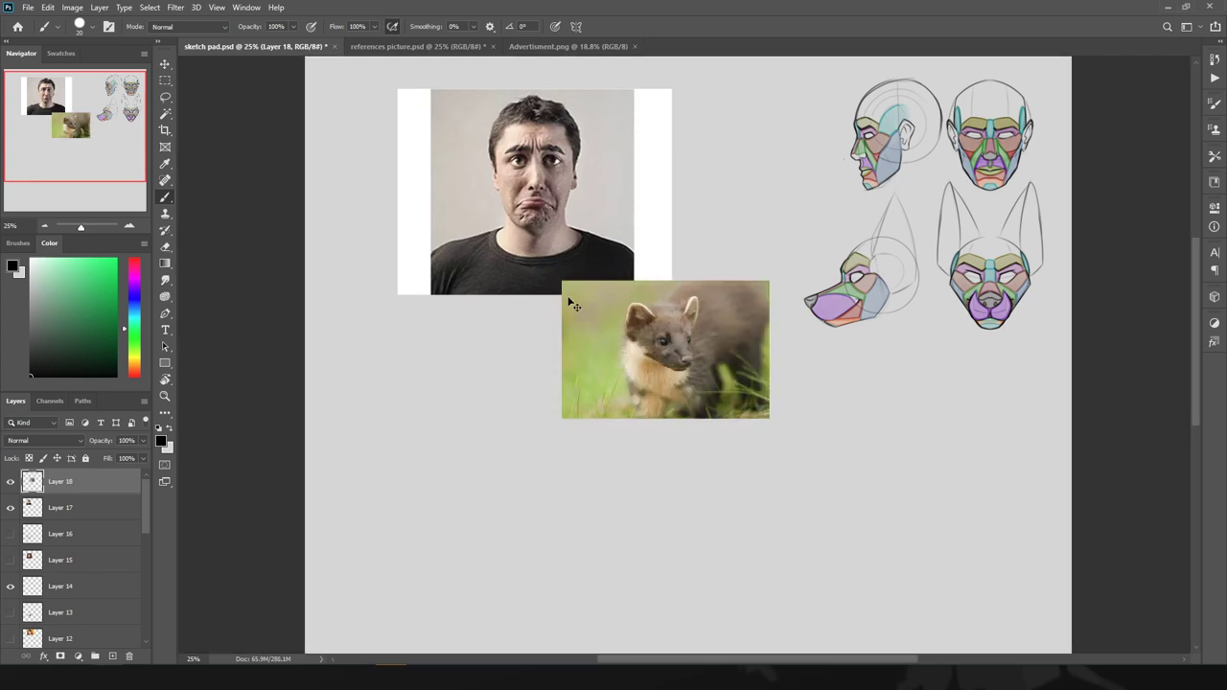
{"action": "key", "text": "ctrl+t"}
{"action": "mouse_move", "coordinate": [559, 349]}
{"action": "left_mouse_down"}
{"action": "mouse_move", "coordinate": [471, 349]}
{"action": "mouse_move", "coordinate": [616, 435]}
{"action": "mouse_move", "coordinate": [745, 448]}
{"action": "mouse_move", "coordinate": [699, 398]}
{"action": "mouse_move", "coordinate": [719, 410]}
{"action": "left_mouse_up"}
{"action": "key", "text": "Return"}
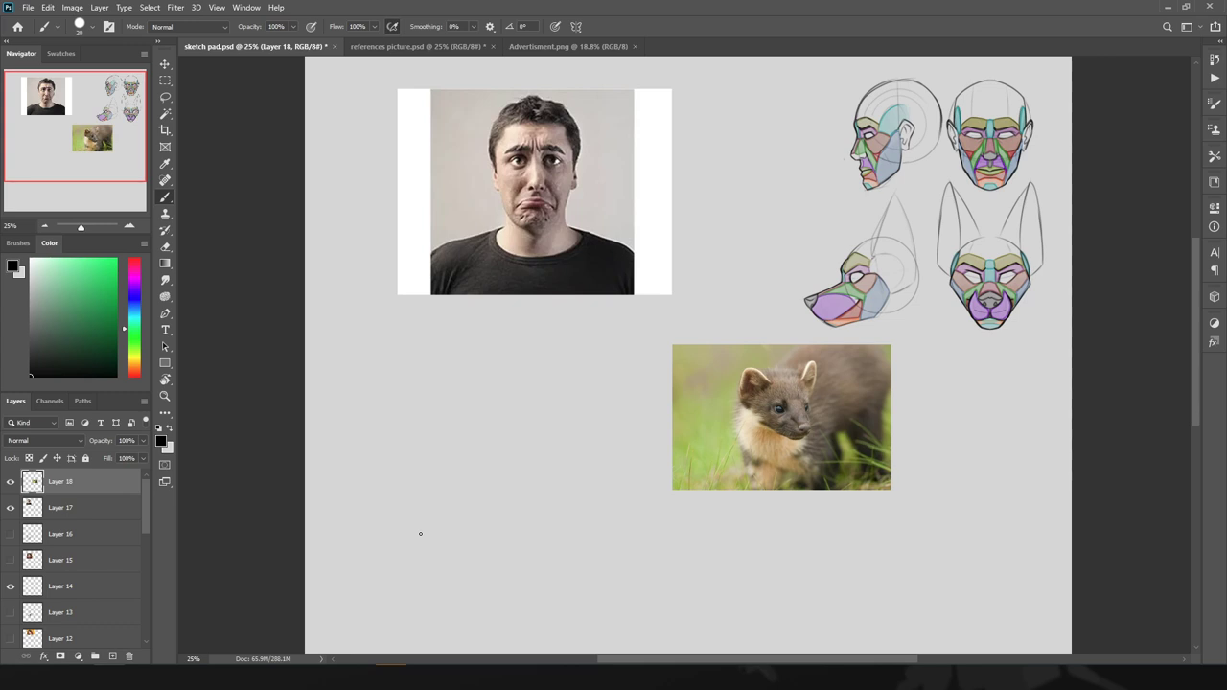
- On a new layer, draw a head circle below the man's photo with curved centre and eye guidelines and a small muzzle circle
{"action": "left_click", "coordinate": [112, 656]}
{"action": "left_click_drag", "start_coordinate": [495, 495], "coordinate": [539, 482]}
{"action": "mouse_move", "coordinate": [582, 419]}
{"action": "left_mouse_down"}
{"action": "mouse_move", "coordinate": [496, 493]}
{"action": "mouse_move", "coordinate": [493, 357]}
{"action": "mouse_move", "coordinate": [485, 491]}
{"action": "left_mouse_up"}
{"action": "key", "text": "ctrl+z"}
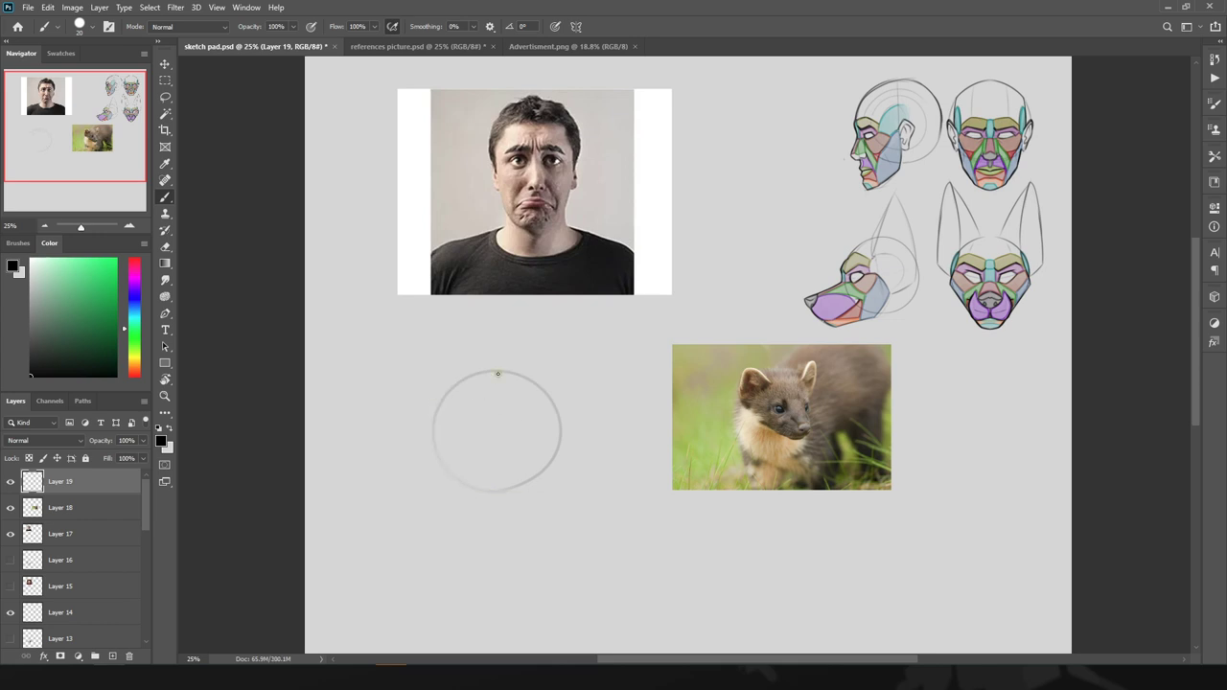
{"action": "left_click_drag", "start_coordinate": [498, 375], "coordinate": [511, 480]}
{"action": "mouse_move", "coordinate": [556, 429]}
{"action": "left_mouse_down"}
{"action": "mouse_move", "coordinate": [469, 431]}
{"action": "mouse_move", "coordinate": [574, 425]}
{"action": "mouse_move", "coordinate": [448, 437]}
{"action": "mouse_move", "coordinate": [531, 436]}
{"action": "mouse_move", "coordinate": [528, 488]}
{"action": "mouse_move", "coordinate": [541, 442]}
{"action": "left_mouse_up"}
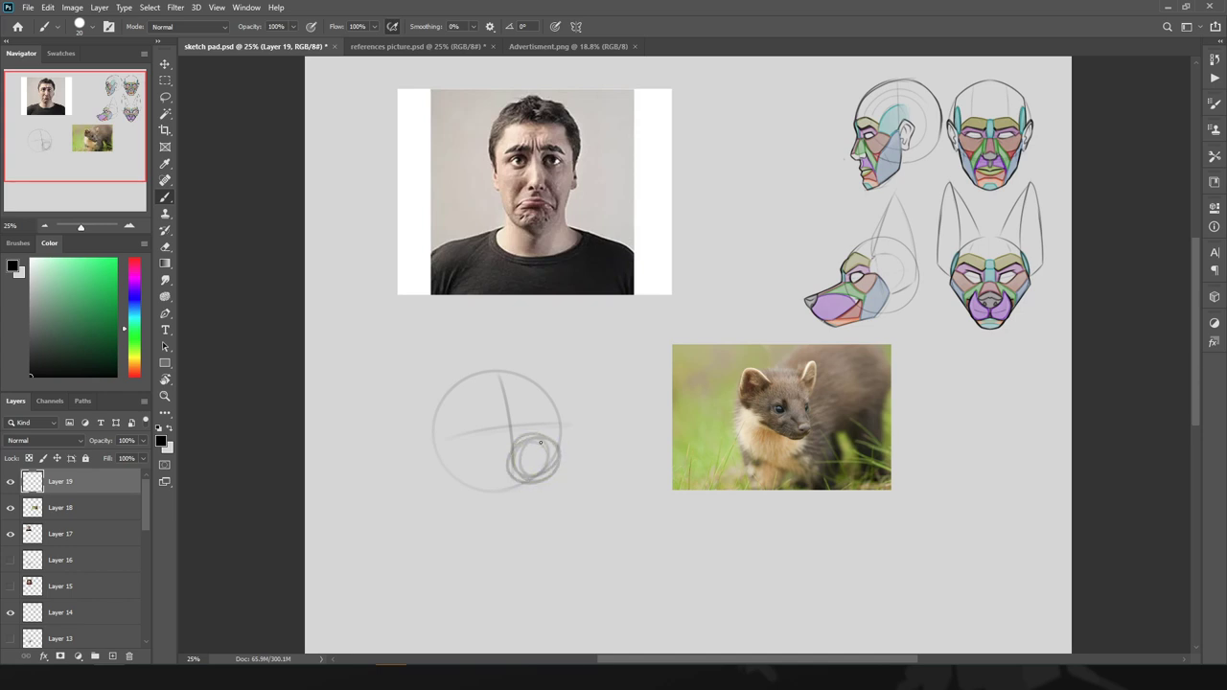
- Sketch two large rounded ears and the far cheek contour on the marten head
{"action": "left_click_drag", "start_coordinate": [465, 376], "coordinate": [422, 455]}
{"action": "mouse_move", "coordinate": [514, 370]}
{"action": "left_mouse_down"}
{"action": "mouse_move", "coordinate": [575, 410]}
{"action": "mouse_move", "coordinate": [568, 422]}
{"action": "left_mouse_up"}
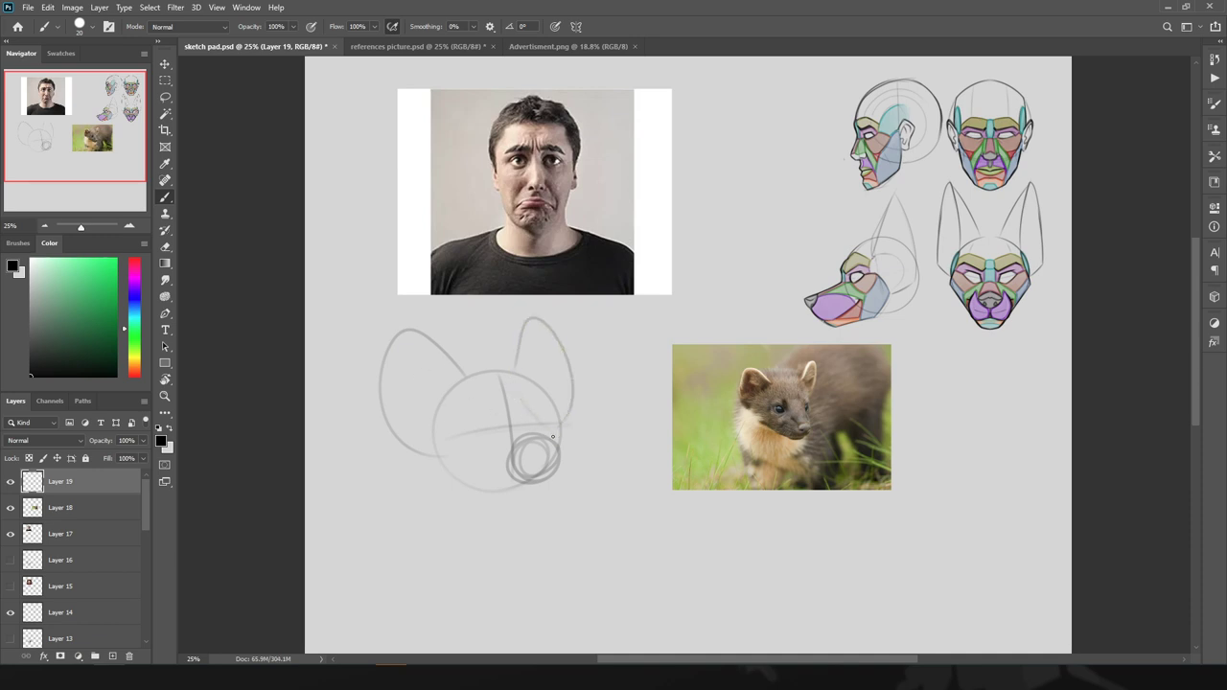
{"action": "mouse_move", "coordinate": [562, 442]}
{"action": "left_mouse_down"}
{"action": "mouse_move", "coordinate": [526, 416]}
{"action": "mouse_move", "coordinate": [518, 380]}
{"action": "mouse_move", "coordinate": [515, 412]}
{"action": "mouse_move", "coordinate": [565, 453]}
{"action": "mouse_move", "coordinate": [554, 478]}
{"action": "mouse_move", "coordinate": [439, 444]}
{"action": "mouse_move", "coordinate": [523, 487]}
{"action": "mouse_move", "coordinate": [579, 387]}
{"action": "left_mouse_up"}
- Draw the jaw and muzzle contours of the marten head and sketch both eyes along the guideline
{"action": "mouse_move", "coordinate": [492, 490]}
{"action": "left_mouse_down"}
{"action": "mouse_move", "coordinate": [398, 453]}
{"action": "mouse_move", "coordinate": [534, 488]}
{"action": "left_mouse_up"}
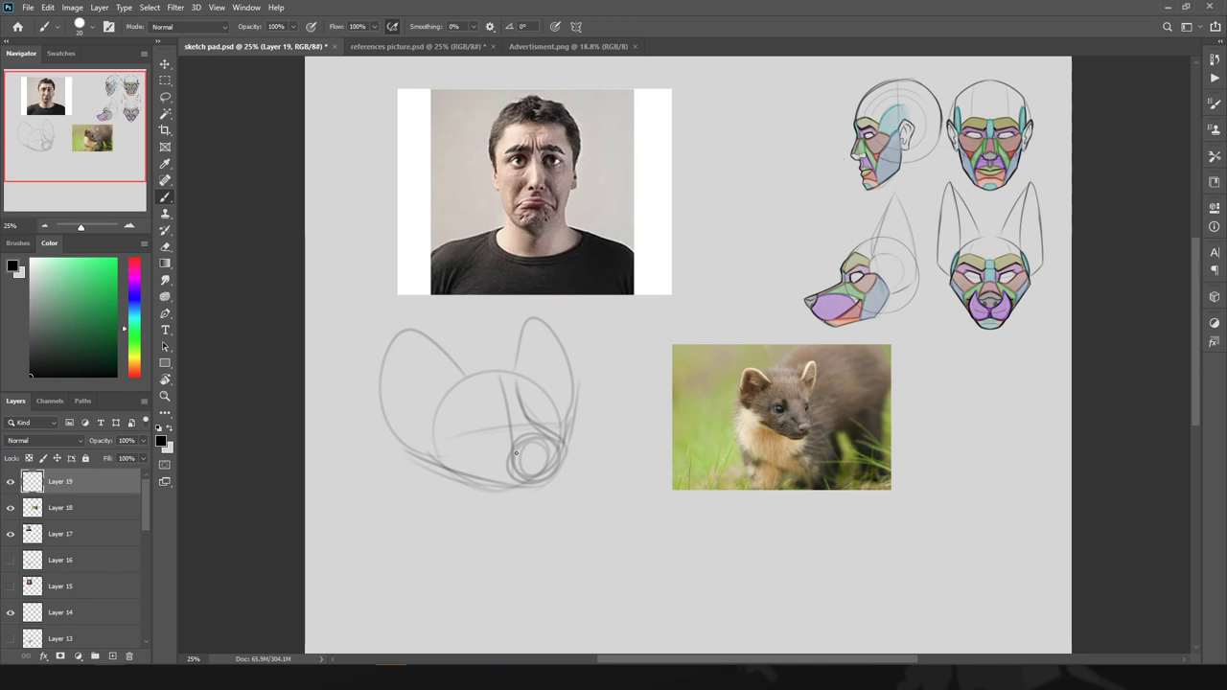
{"action": "mouse_move", "coordinate": [499, 421]}
{"action": "left_mouse_down"}
{"action": "mouse_move", "coordinate": [464, 417]}
{"action": "mouse_move", "coordinate": [462, 428]}
{"action": "mouse_move", "coordinate": [496, 430]}
{"action": "mouse_move", "coordinate": [548, 406]}
{"action": "mouse_move", "coordinate": [538, 427]}
{"action": "mouse_move", "coordinate": [546, 401]}
{"action": "mouse_move", "coordinate": [531, 417]}
{"action": "mouse_move", "coordinate": [544, 414]}
{"action": "left_mouse_up"}
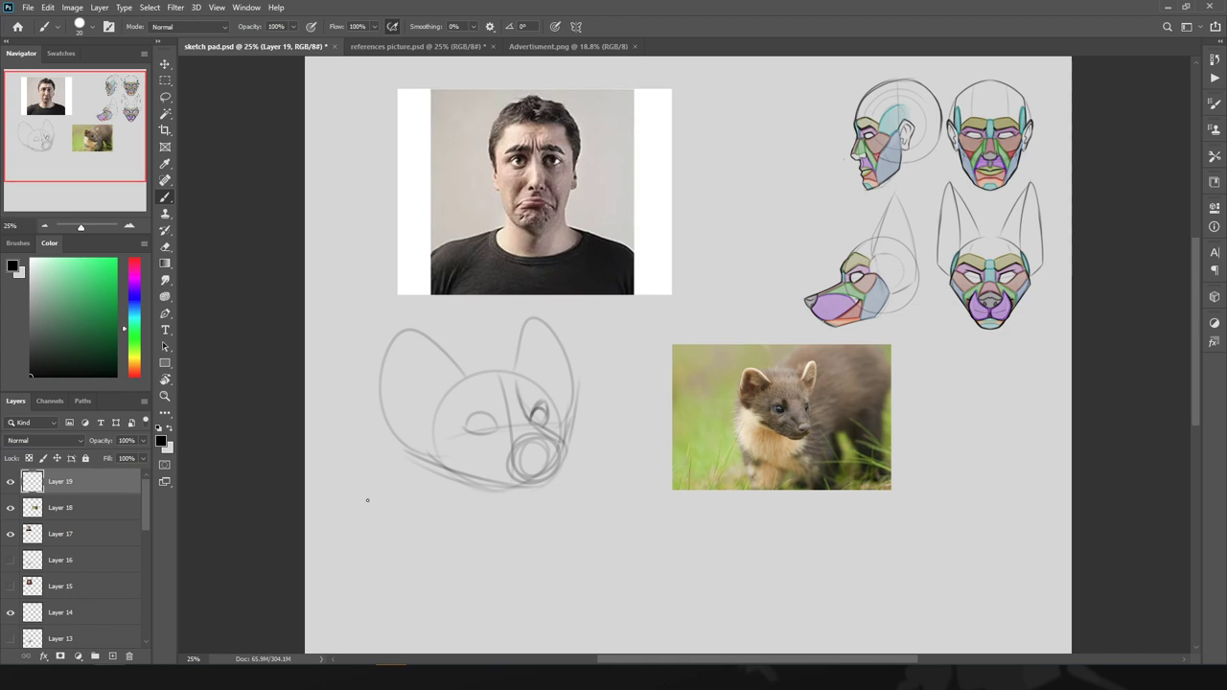
{"action": "key", "text": "F2"}
{"action": "key", "text": "F2"}
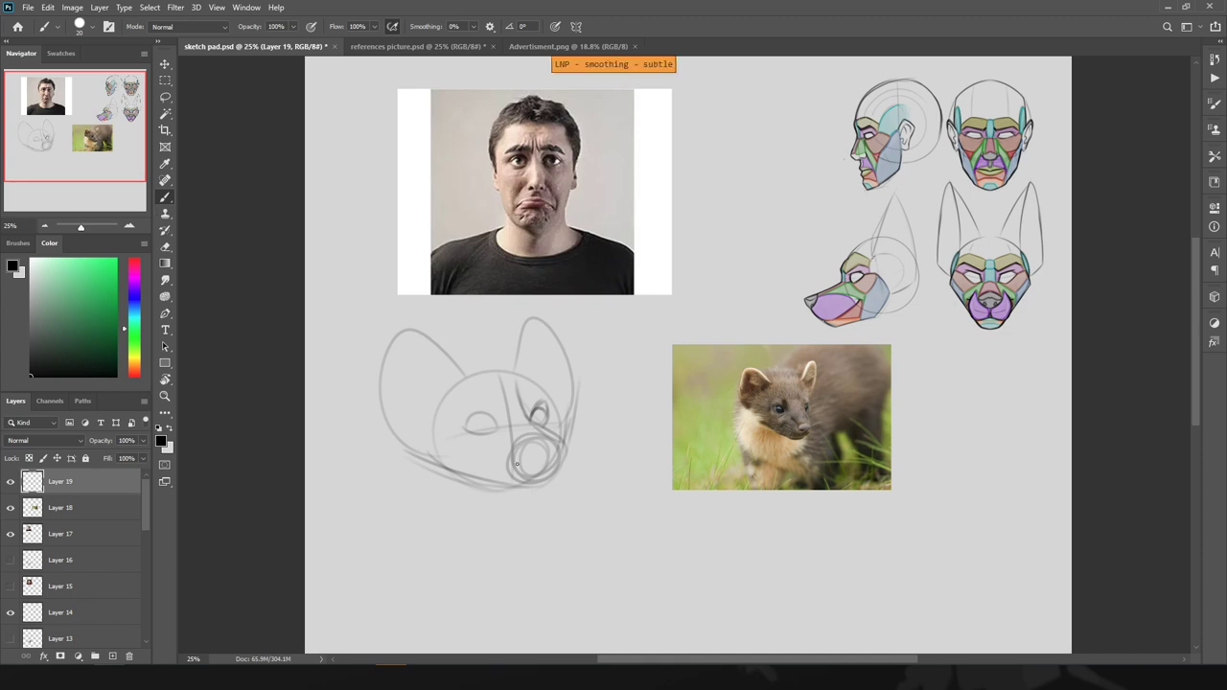
{"action": "mouse_move", "coordinate": [535, 457]}
{"action": "left_mouse_down"}
{"action": "mouse_move", "coordinate": [518, 450]}
{"action": "mouse_move", "coordinate": [537, 460]}
{"action": "left_mouse_up"}
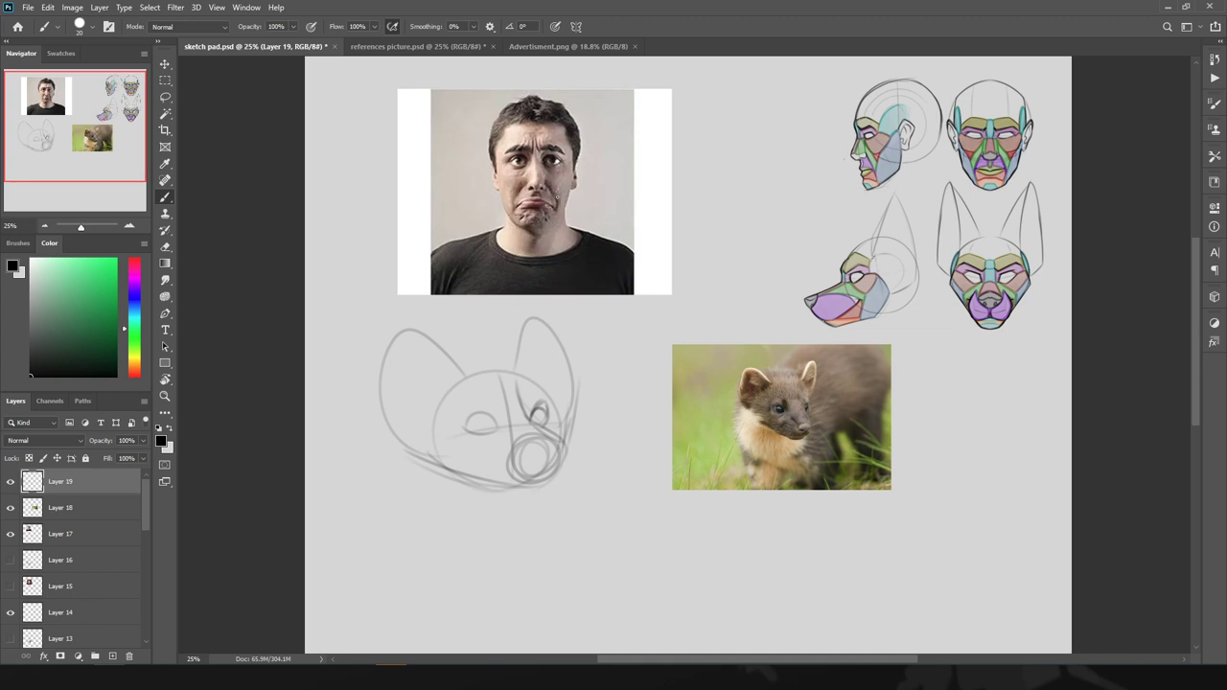
- Mark the brow and mouth areas over the frowning man's photo and undo the marks
{"action": "left_click_drag", "start_coordinate": [559, 182], "coordinate": [549, 226]}
{"action": "key", "text": "ctrl+z"}
{"action": "mouse_move", "coordinate": [532, 227]}
{"action": "left_mouse_down"}
{"action": "mouse_move", "coordinate": [551, 222]}
{"action": "mouse_move", "coordinate": [525, 213]}
{"action": "left_mouse_up"}
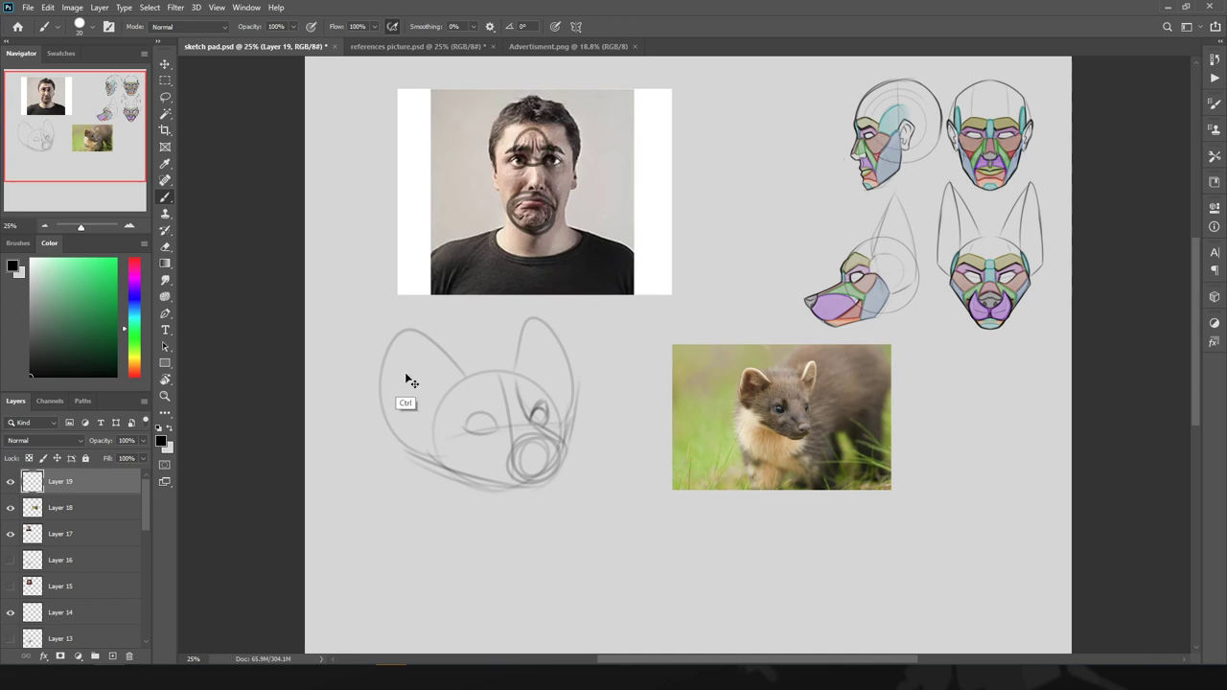
{"action": "key", "text": "ctrl+z"}
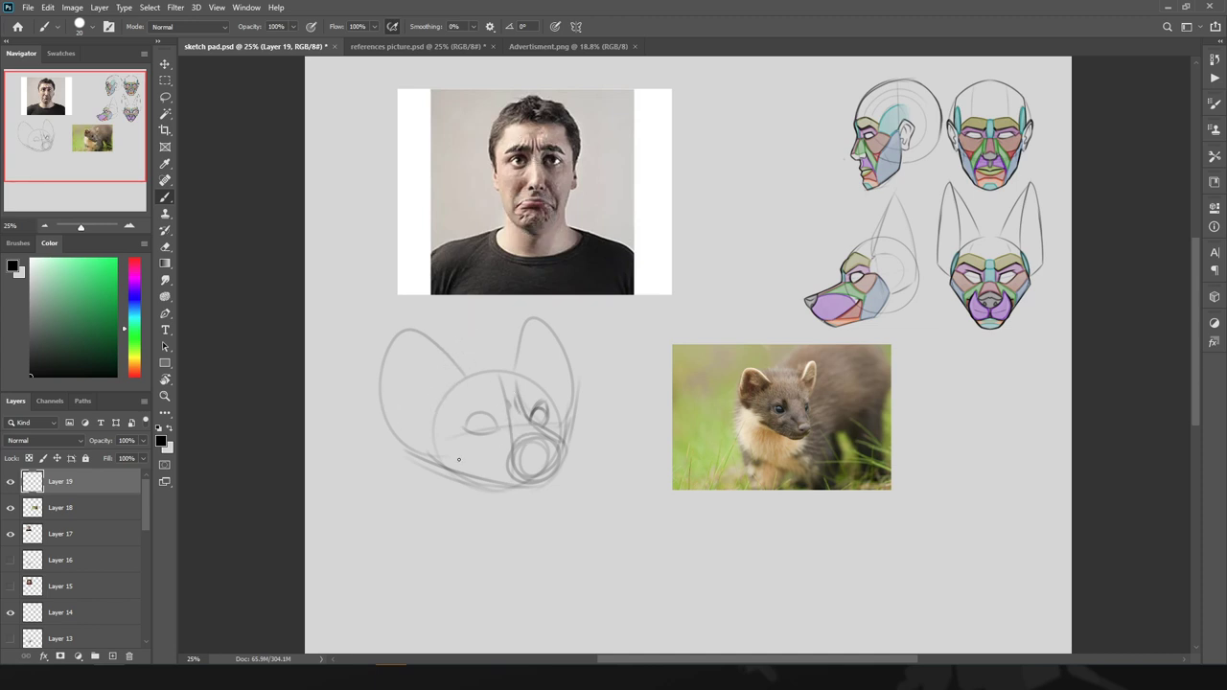
- Draw a downturned, frowning mouth line across the marten's muzzle and define the nose above it
{"action": "left_click_drag", "start_coordinate": [470, 450], "coordinate": [501, 480]}
{"action": "mouse_move", "coordinate": [525, 470]}
{"action": "left_mouse_down"}
{"action": "mouse_move", "coordinate": [556, 469]}
{"action": "mouse_move", "coordinate": [479, 462]}
{"action": "mouse_move", "coordinate": [528, 474]}
{"action": "mouse_move", "coordinate": [481, 475]}
{"action": "left_mouse_up"}
{"action": "key", "text": "ctrl+z"}
{"action": "mouse_move", "coordinate": [476, 463]}
{"action": "left_mouse_down"}
{"action": "mouse_move", "coordinate": [506, 442]}
{"action": "mouse_move", "coordinate": [526, 460]}
{"action": "mouse_move", "coordinate": [509, 440]}
{"action": "mouse_move", "coordinate": [549, 462]}
{"action": "left_mouse_up"}
{"action": "mouse_move", "coordinate": [533, 438]}
{"action": "left_mouse_down"}
{"action": "mouse_move", "coordinate": [561, 440]}
{"action": "mouse_move", "coordinate": [537, 448]}
{"action": "left_mouse_up"}
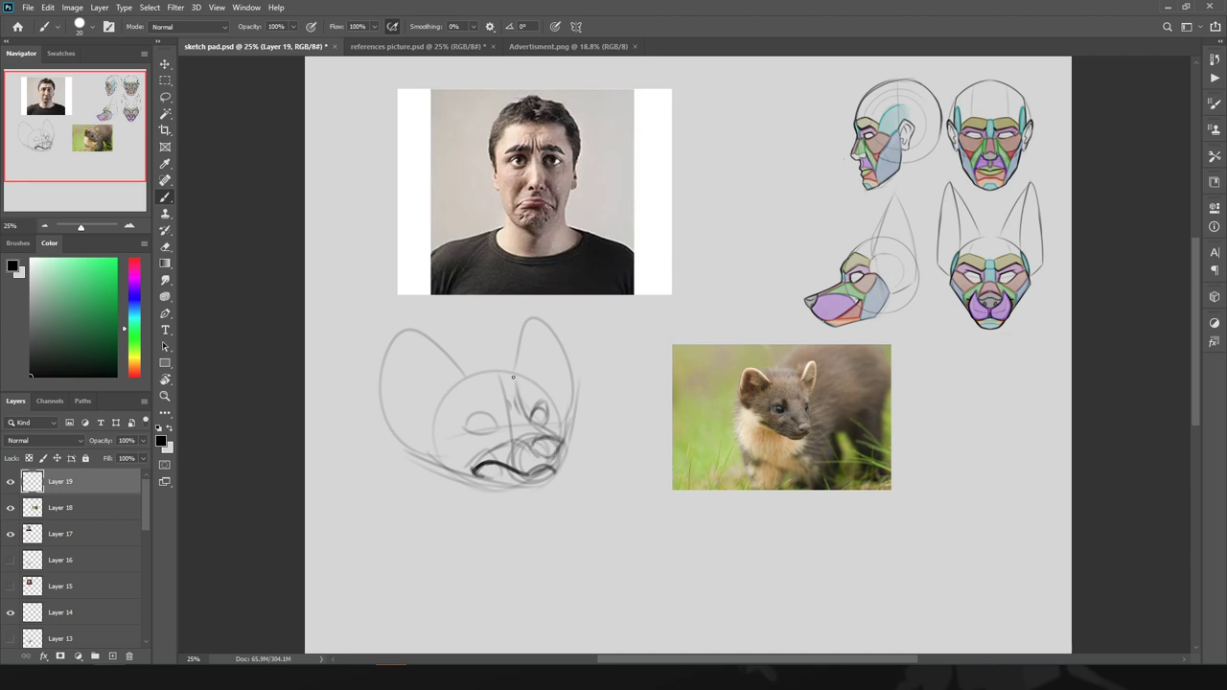
- Draw slanted worried brows above both eyes, darken the eye outlines, and add the cheek planes beneath them
{"action": "mouse_move", "coordinate": [468, 419]}
{"action": "left_mouse_down"}
{"action": "mouse_move", "coordinate": [467, 431]}
{"action": "mouse_move", "coordinate": [496, 416]}
{"action": "mouse_move", "coordinate": [471, 412]}
{"action": "mouse_move", "coordinate": [542, 409]}
{"action": "mouse_move", "coordinate": [550, 427]}
{"action": "left_mouse_up"}
{"action": "mouse_move", "coordinate": [492, 401]}
{"action": "left_mouse_down"}
{"action": "mouse_move", "coordinate": [460, 417]}
{"action": "mouse_move", "coordinate": [550, 405]}
{"action": "left_mouse_up"}
{"action": "mouse_move", "coordinate": [536, 401]}
{"action": "left_mouse_down"}
{"action": "mouse_move", "coordinate": [495, 389]}
{"action": "mouse_move", "coordinate": [504, 402]}
{"action": "left_mouse_up"}
{"action": "left_click_drag", "start_coordinate": [509, 387], "coordinate": [505, 399]}
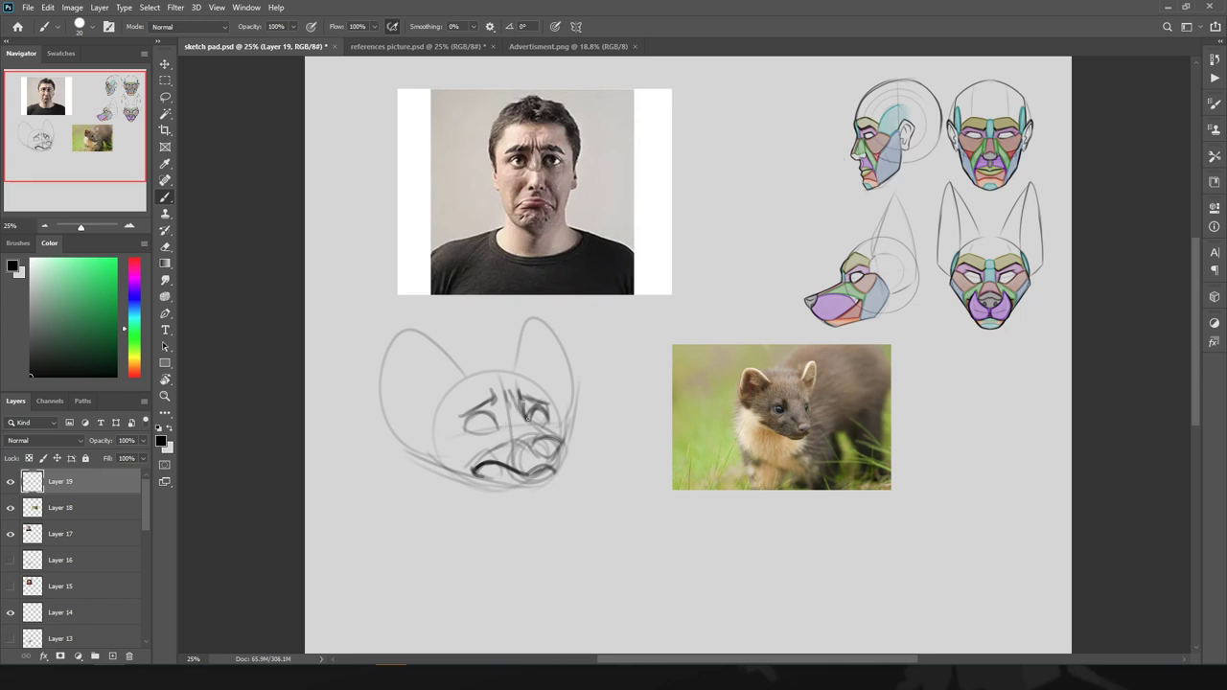
{"action": "mouse_move", "coordinate": [492, 391]}
{"action": "left_mouse_down"}
{"action": "mouse_move", "coordinate": [496, 403]}
{"action": "mouse_move", "coordinate": [461, 417]}
{"action": "mouse_move", "coordinate": [483, 407]}
{"action": "mouse_move", "coordinate": [485, 424]}
{"action": "mouse_move", "coordinate": [548, 404]}
{"action": "mouse_move", "coordinate": [550, 421]}
{"action": "left_mouse_up"}
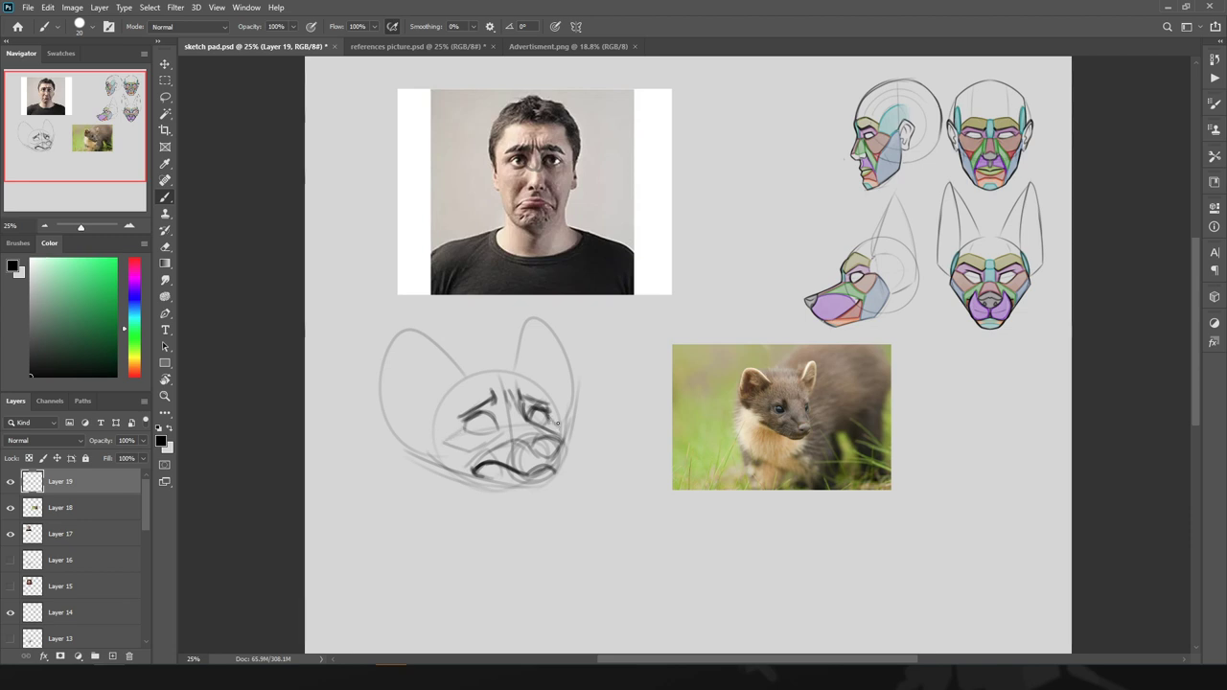
{"action": "left_click_drag", "start_coordinate": [551, 405], "coordinate": [558, 418]}
{"action": "left_click_drag", "start_coordinate": [445, 443], "coordinate": [460, 430]}
- Add a fold around the mouth corner and try lower lip strokes along the chin
{"action": "left_click_drag", "start_coordinate": [478, 476], "coordinate": [467, 458]}
{"action": "mouse_move", "coordinate": [475, 478]}
{"action": "left_mouse_down"}
{"action": "mouse_move", "coordinate": [512, 469]}
{"action": "mouse_move", "coordinate": [475, 463]}
{"action": "mouse_move", "coordinate": [552, 478]}
{"action": "mouse_move", "coordinate": [544, 492]}
{"action": "left_mouse_up"}
{"action": "left_click_drag", "start_coordinate": [543, 488], "coordinate": [493, 489]}
{"action": "key", "text": "ctrl+z"}
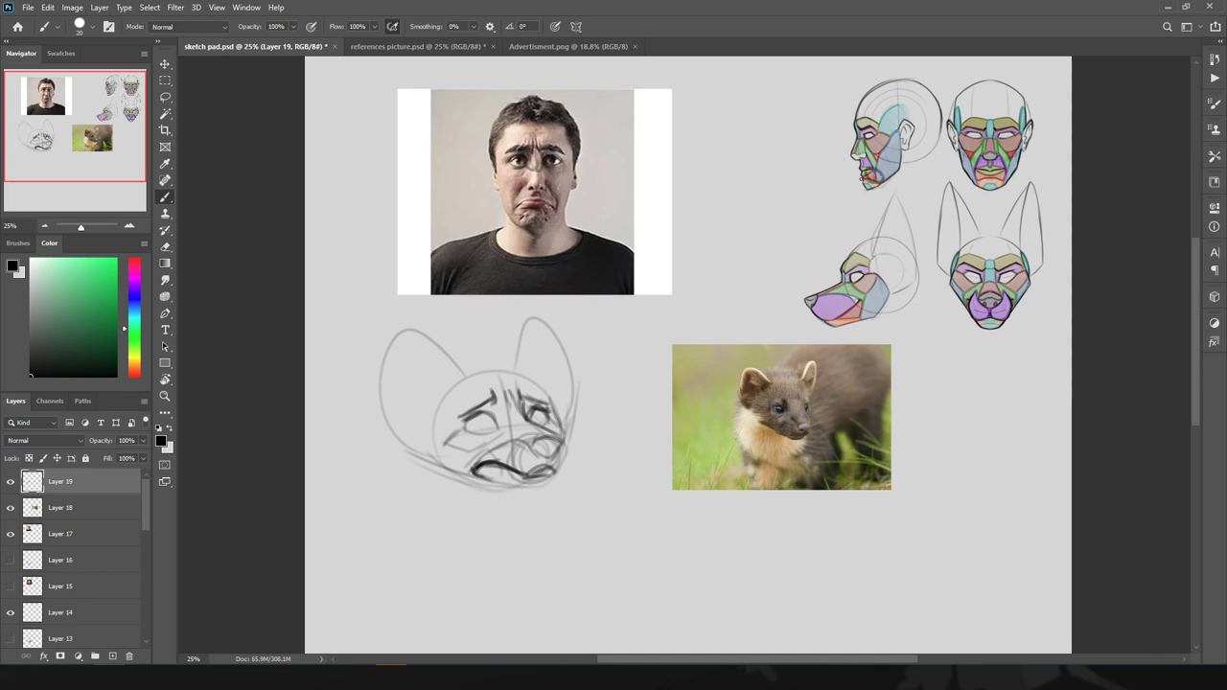
- Mark the mouth muscle area on the side-view head diagrams and undo the marks
{"action": "left_click_drag", "start_coordinate": [839, 317], "coordinate": [857, 305]}
{"action": "key", "text": "ctrl+z"}
{"action": "key", "text": "ctrl+z"}
- Erase stray lines below the mouth and redraw the lower lip and chin of the marten
{"action": "key", "text": "e"}
{"action": "mouse_move", "coordinate": [493, 480]}
{"action": "left_mouse_down"}
{"action": "mouse_move", "coordinate": [480, 475]}
{"action": "mouse_move", "coordinate": [530, 490]}
{"action": "mouse_move", "coordinate": [554, 474]}
{"action": "mouse_move", "coordinate": [535, 479]}
{"action": "left_mouse_up"}
{"action": "key", "text": "b"}
{"action": "key", "text": "e"}
{"action": "key", "text": "b"}
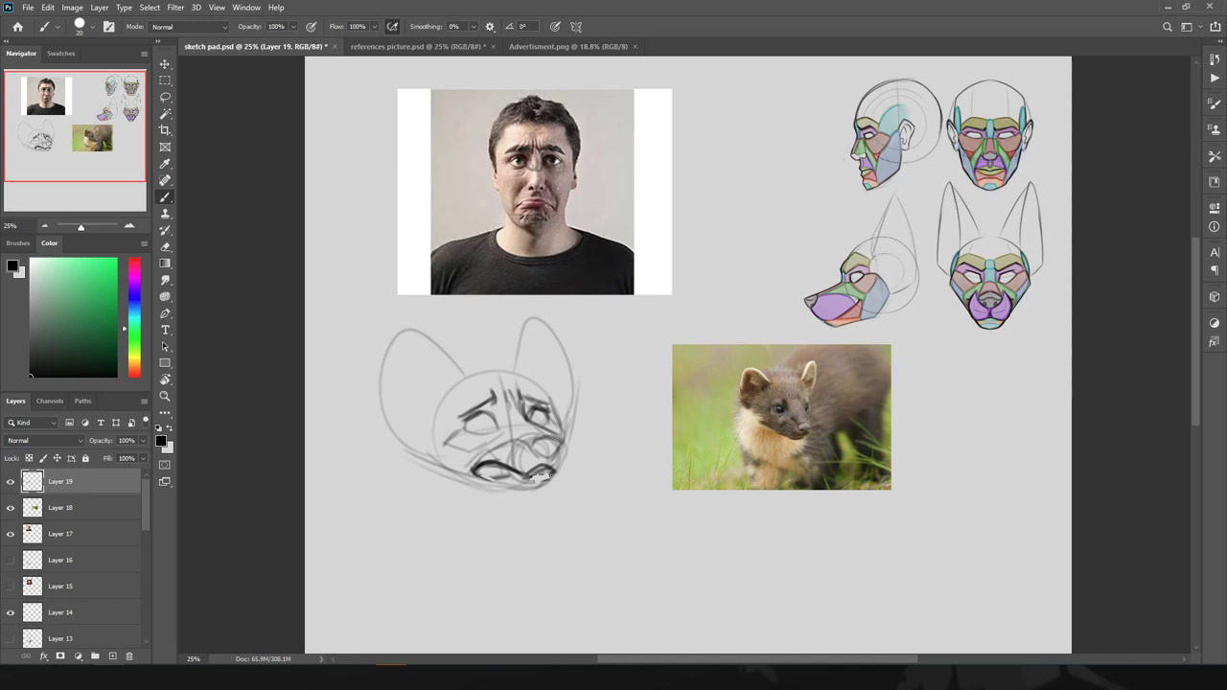
{"action": "mouse_move", "coordinate": [529, 482]}
{"action": "left_mouse_down"}
{"action": "mouse_move", "coordinate": [553, 481]}
{"action": "mouse_move", "coordinate": [501, 489]}
{"action": "mouse_move", "coordinate": [522, 487]}
{"action": "mouse_move", "coordinate": [477, 484]}
{"action": "mouse_move", "coordinate": [493, 484]}
{"action": "mouse_move", "coordinate": [462, 468]}
{"action": "mouse_move", "coordinate": [478, 483]}
{"action": "left_mouse_up"}
{"action": "key", "text": "ctrl+z"}
{"action": "key", "text": "ctrl+z"}
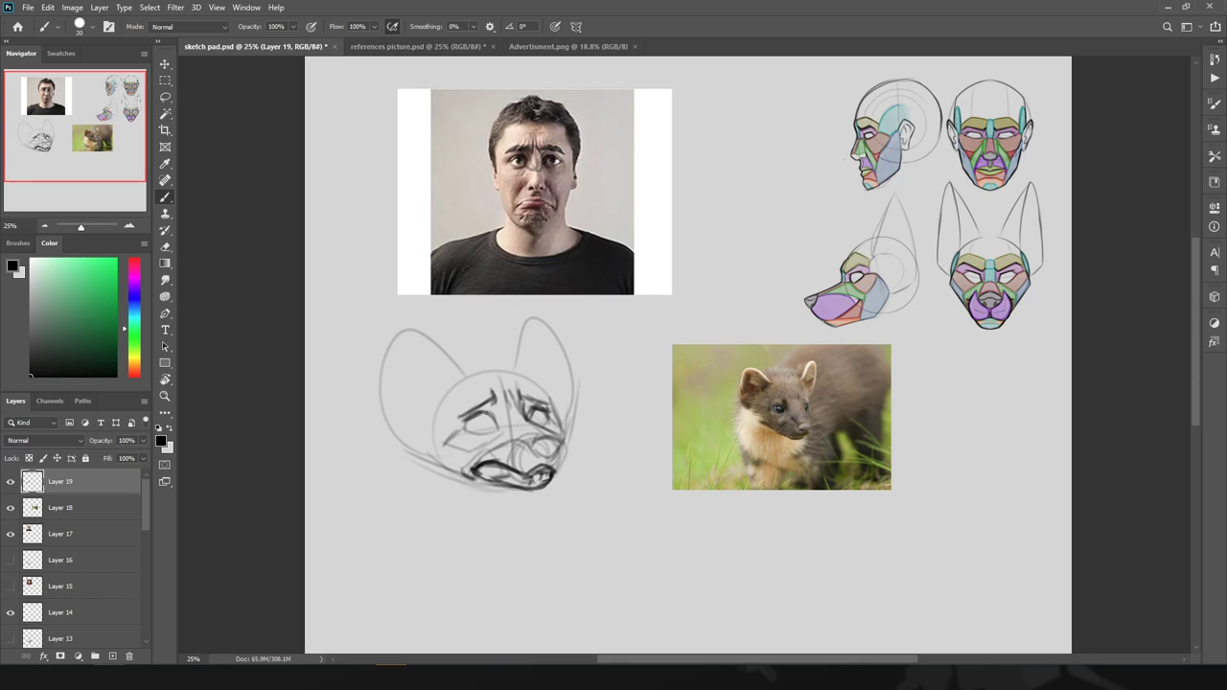
{"action": "key", "text": "ctrl"}
{"action": "key", "text": "ctrl+z"}
{"action": "key", "text": "ctrl+z"}
- Shade the irises in both eyes and erase excess lines around the near mouth corner
{"action": "mouse_move", "coordinate": [496, 420]}
{"action": "left_mouse_down"}
{"action": "mouse_move", "coordinate": [485, 433]}
{"action": "mouse_move", "coordinate": [476, 414]}
{"action": "mouse_move", "coordinate": [543, 414]}
{"action": "mouse_move", "coordinate": [484, 432]}
{"action": "mouse_move", "coordinate": [539, 424]}
{"action": "left_mouse_up"}
{"action": "key", "text": "e"}
{"action": "left_click_drag", "start_coordinate": [481, 464], "coordinate": [479, 476]}
{"action": "key", "text": "b"}
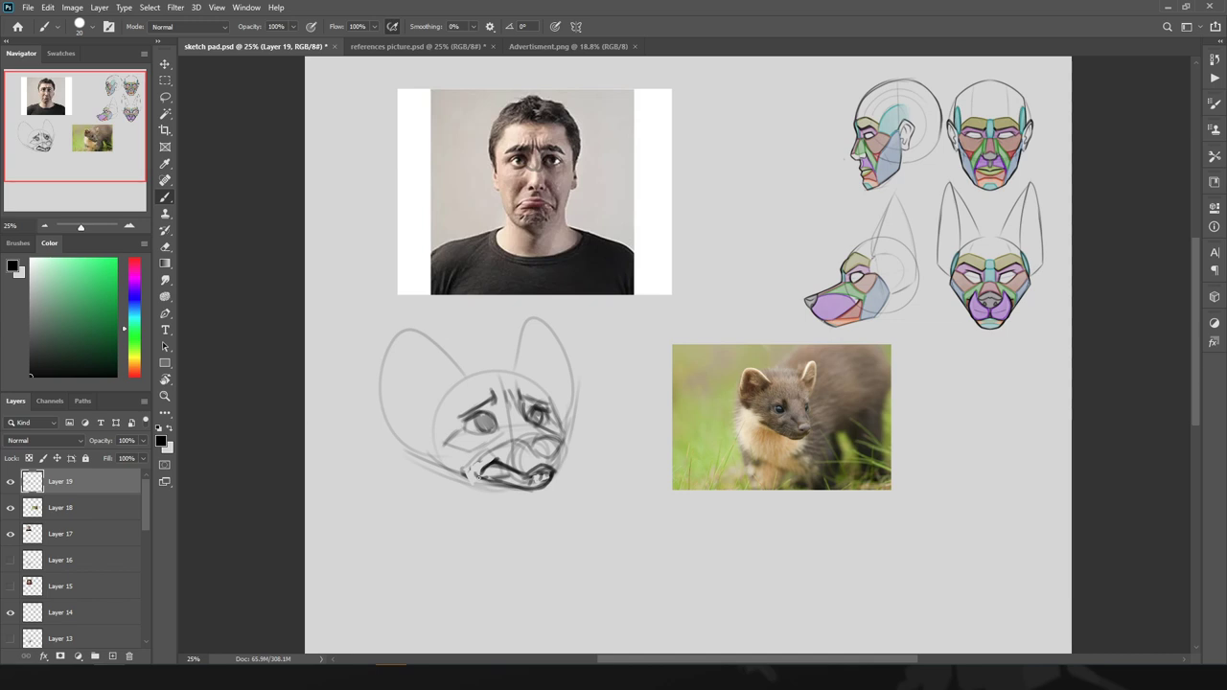
- Darken the mouth line and the front of the muzzle, and erase excess shading inside the far eye
{"action": "mouse_move", "coordinate": [483, 472]}
{"action": "left_mouse_down"}
{"action": "mouse_move", "coordinate": [548, 469]}
{"action": "mouse_move", "coordinate": [561, 439]}
{"action": "mouse_move", "coordinate": [563, 469]}
{"action": "left_mouse_up"}
{"action": "left_click_drag", "start_coordinate": [565, 433], "coordinate": [554, 465]}
{"action": "key", "text": "e"}
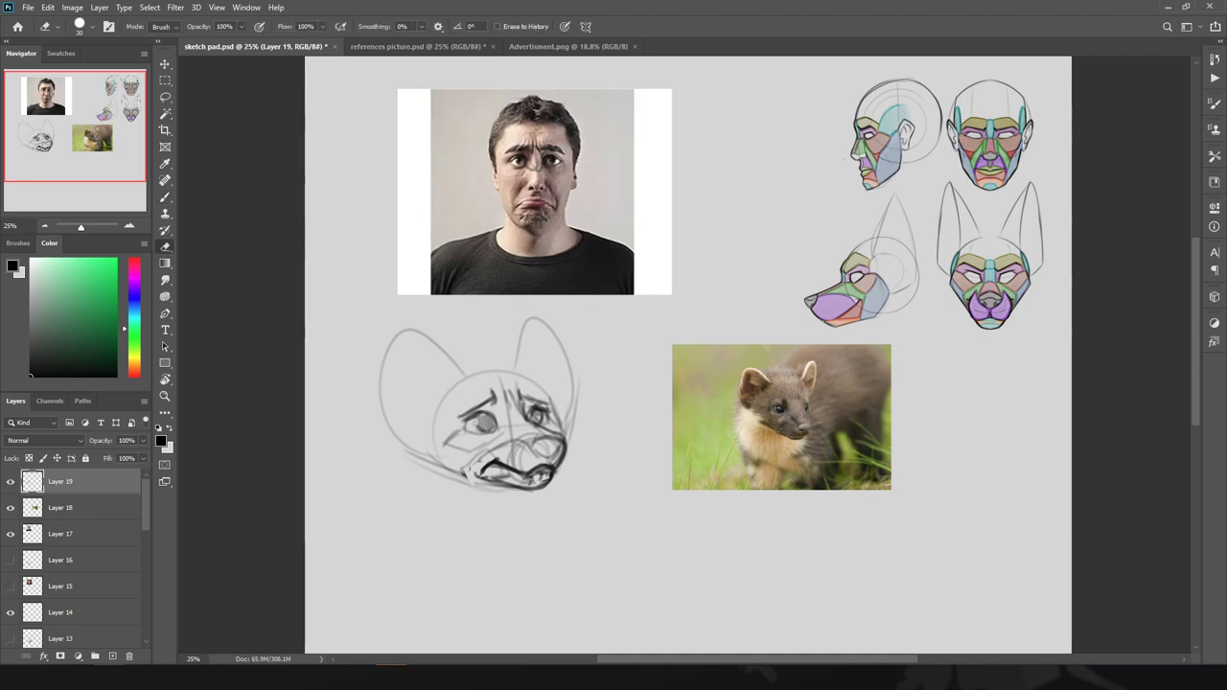
{"action": "mouse_move", "coordinate": [530, 410]}
{"action": "left_mouse_down"}
{"action": "mouse_move", "coordinate": [489, 430]}
{"action": "mouse_move", "coordinate": [540, 423]}
{"action": "left_mouse_up"}
{"action": "key", "text": "b"}
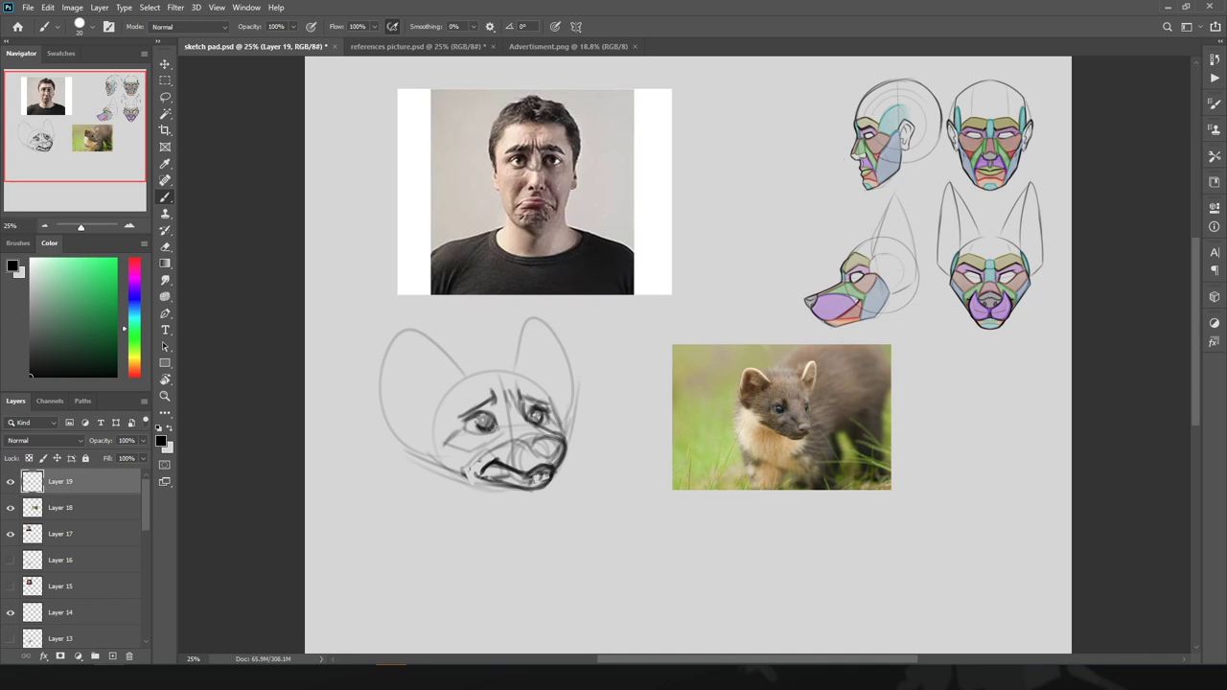
- Darken the slanted brow and upper eyelids, and thicken the mouth line toward its near corner
{"action": "left_click_drag", "start_coordinate": [460, 419], "coordinate": [493, 399]}
{"action": "mouse_move", "coordinate": [460, 418]}
{"action": "left_mouse_down"}
{"action": "mouse_move", "coordinate": [495, 397]}
{"action": "mouse_move", "coordinate": [543, 420]}
{"action": "left_mouse_up"}
{"action": "mouse_move", "coordinate": [511, 470]}
{"action": "left_mouse_down"}
{"action": "mouse_move", "coordinate": [481, 460]}
{"action": "mouse_move", "coordinate": [474, 480]}
{"action": "left_mouse_up"}
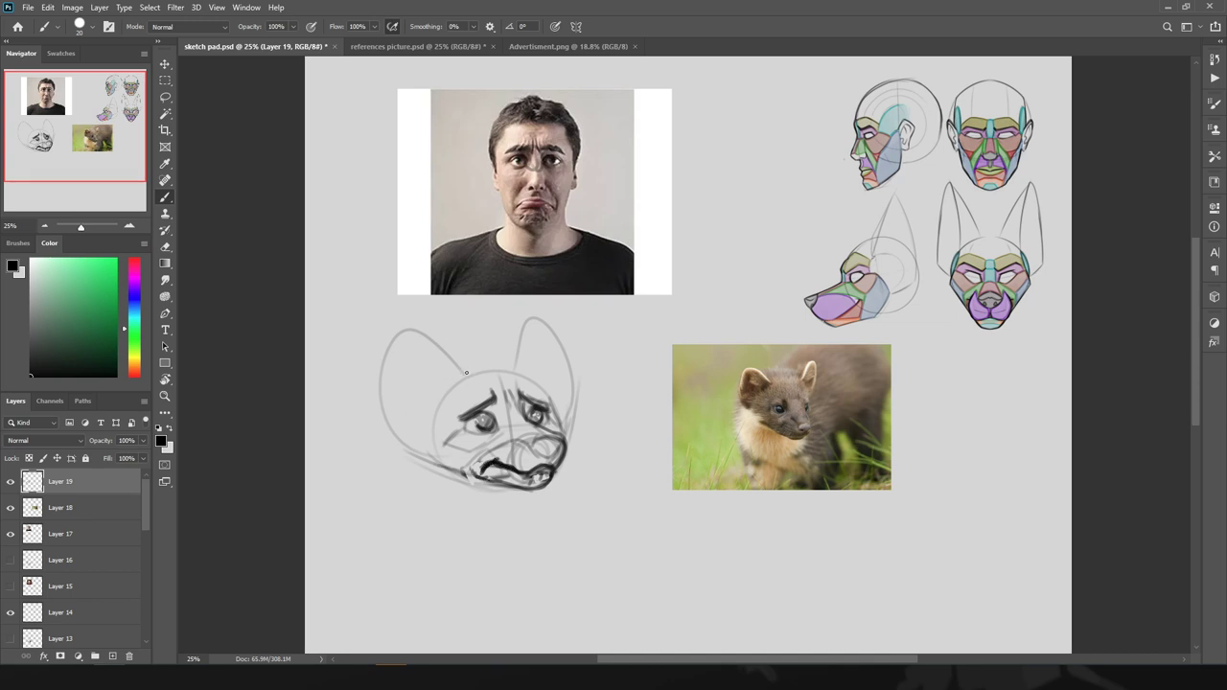
- Sketch a lowered, drooping version of both ears over the upright ones
{"action": "mouse_move", "coordinate": [469, 372]}
{"action": "left_mouse_down"}
{"action": "mouse_move", "coordinate": [361, 448]}
{"action": "mouse_move", "coordinate": [436, 468]}
{"action": "left_mouse_up"}
{"action": "key", "text": "ctrl+z"}
{"action": "mouse_move", "coordinate": [469, 370]}
{"action": "left_mouse_down"}
{"action": "mouse_move", "coordinate": [380, 439]}
{"action": "mouse_move", "coordinate": [443, 437]}
{"action": "mouse_move", "coordinate": [427, 462]}
{"action": "left_mouse_up"}
{"action": "mouse_move", "coordinate": [514, 379]}
{"action": "left_mouse_down"}
{"action": "mouse_move", "coordinate": [572, 374]}
{"action": "mouse_move", "coordinate": [572, 443]}
{"action": "left_mouse_up"}
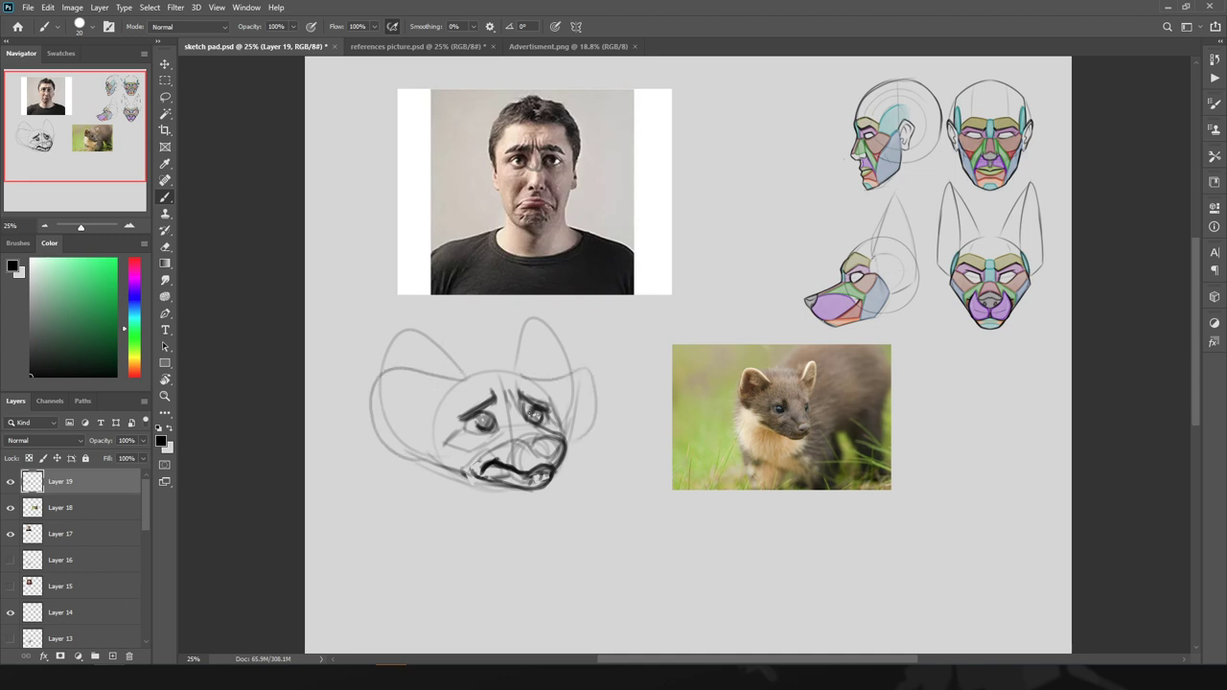
- Add inner folds to the drooping ears, strengthen the jaw and mouth lines, and draw the neck below the head
{"action": "mouse_move", "coordinate": [443, 381]}
{"action": "left_mouse_down"}
{"action": "mouse_move", "coordinate": [395, 422]}
{"action": "mouse_move", "coordinate": [370, 405]}
{"action": "mouse_move", "coordinate": [417, 457]}
{"action": "mouse_move", "coordinate": [523, 490]}
{"action": "mouse_move", "coordinate": [433, 469]}
{"action": "mouse_move", "coordinate": [451, 462]}
{"action": "mouse_move", "coordinate": [412, 523]}
{"action": "mouse_move", "coordinate": [523, 488]}
{"action": "mouse_move", "coordinate": [518, 534]}
{"action": "left_mouse_up"}
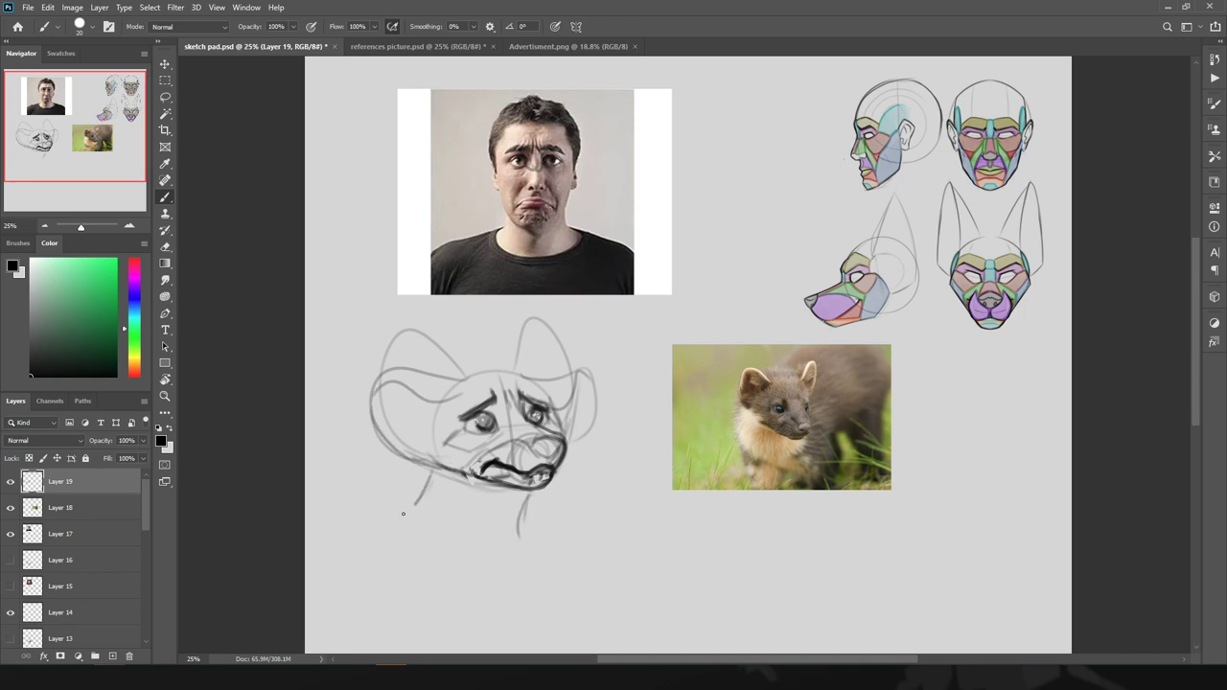
{"action": "left_click_drag", "start_coordinate": [402, 510], "coordinate": [429, 472]}
{"action": "left_click_drag", "start_coordinate": [529, 494], "coordinate": [517, 540]}
{"action": "mouse_move", "coordinate": [501, 463]}
{"action": "left_mouse_down"}
{"action": "mouse_move", "coordinate": [537, 472]}
{"action": "mouse_move", "coordinate": [551, 454]}
{"action": "left_mouse_up"}
- Circle the canine muscle diagrams with a large loop and undo it
{"action": "mouse_move", "coordinate": [1001, 387]}
{"action": "left_mouse_down"}
{"action": "mouse_move", "coordinate": [1036, 355]}
{"action": "mouse_move", "coordinate": [1012, 385]}
{"action": "left_mouse_up"}
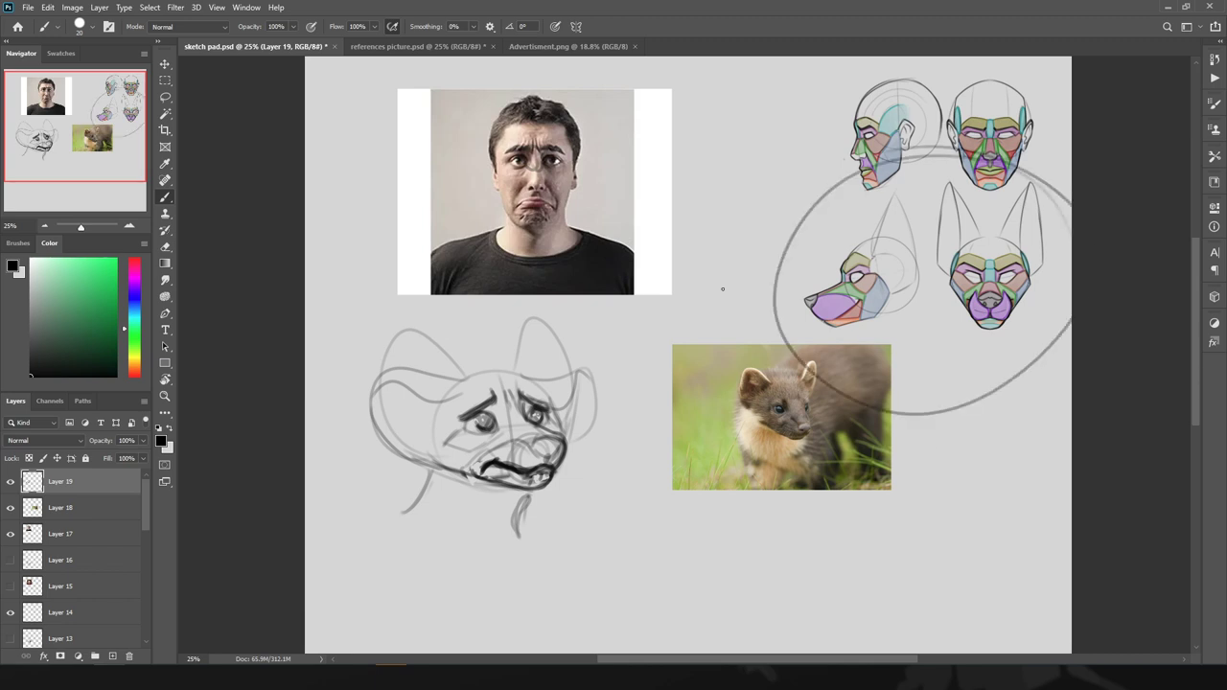
{"action": "key", "text": "ctrl+z"}
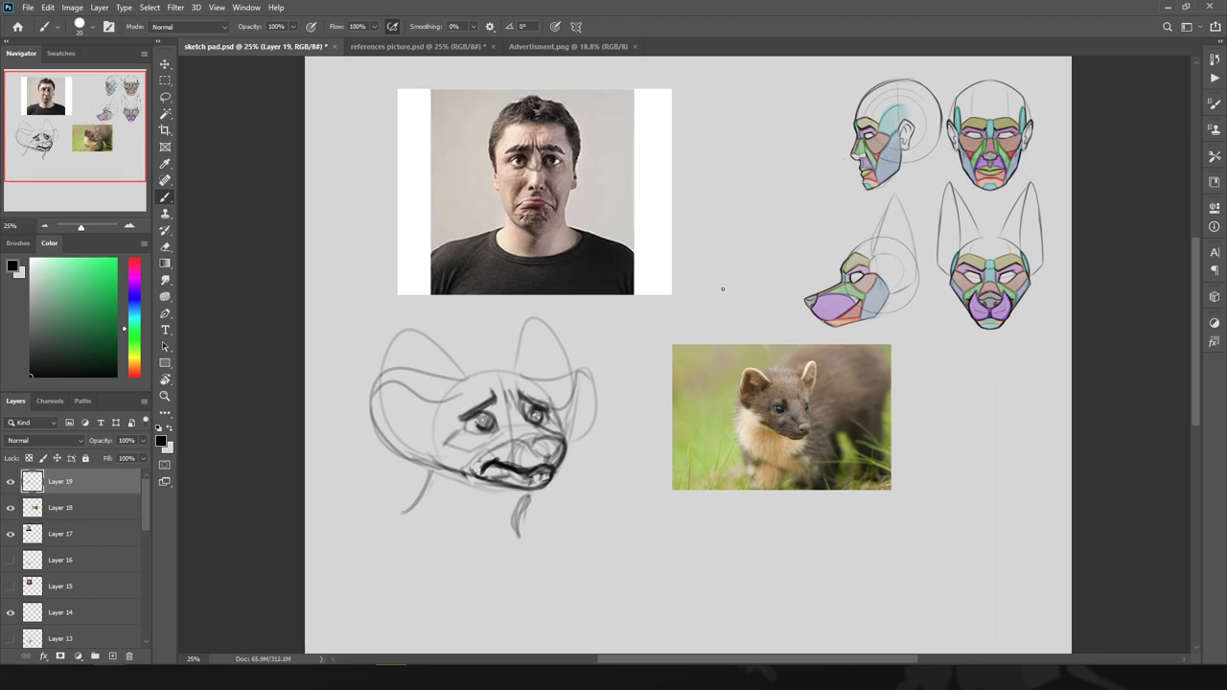